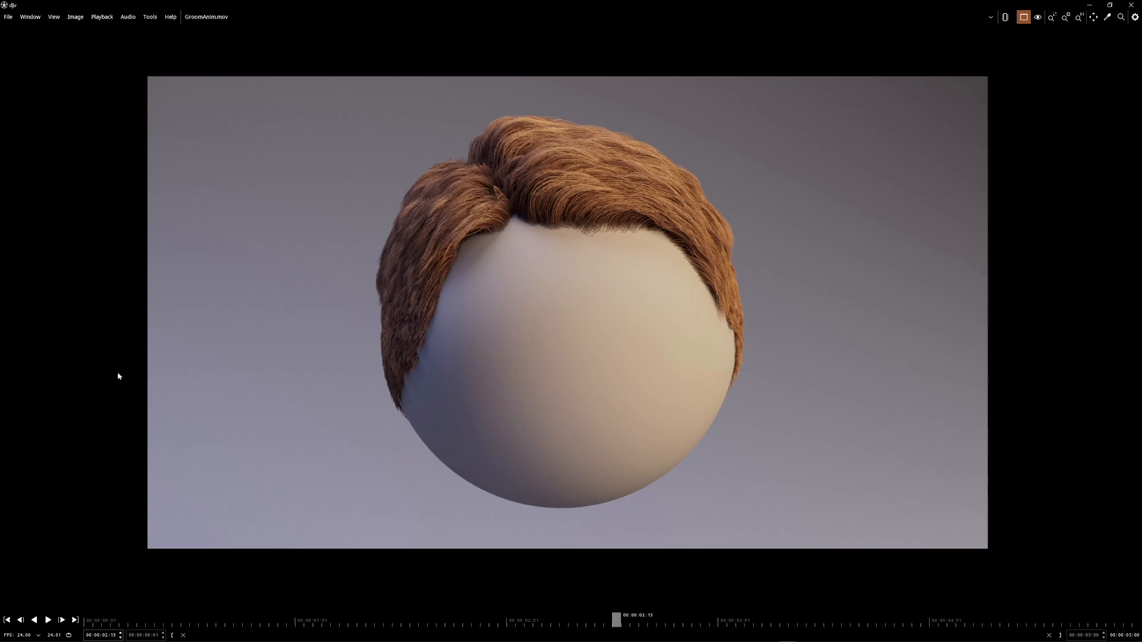
Play the GroomAnim.mov hair animation, examine the groom up close and in full frame, and stop playback.
click(47, 620)
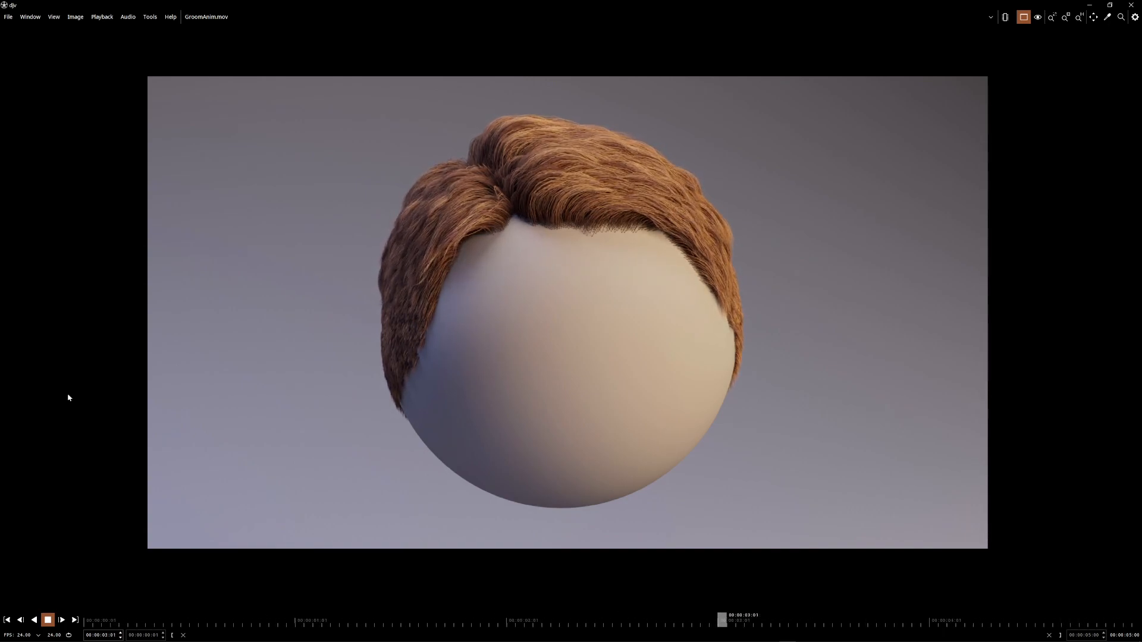
scroll(537, 211, up, 6)
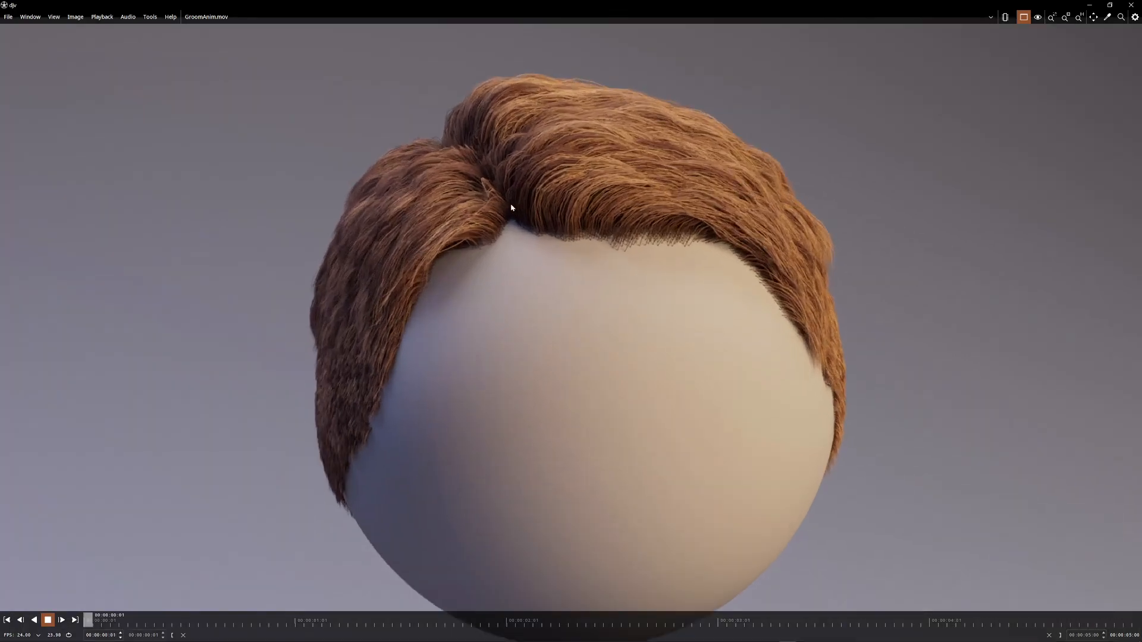
scroll(456, 275, down, 2)
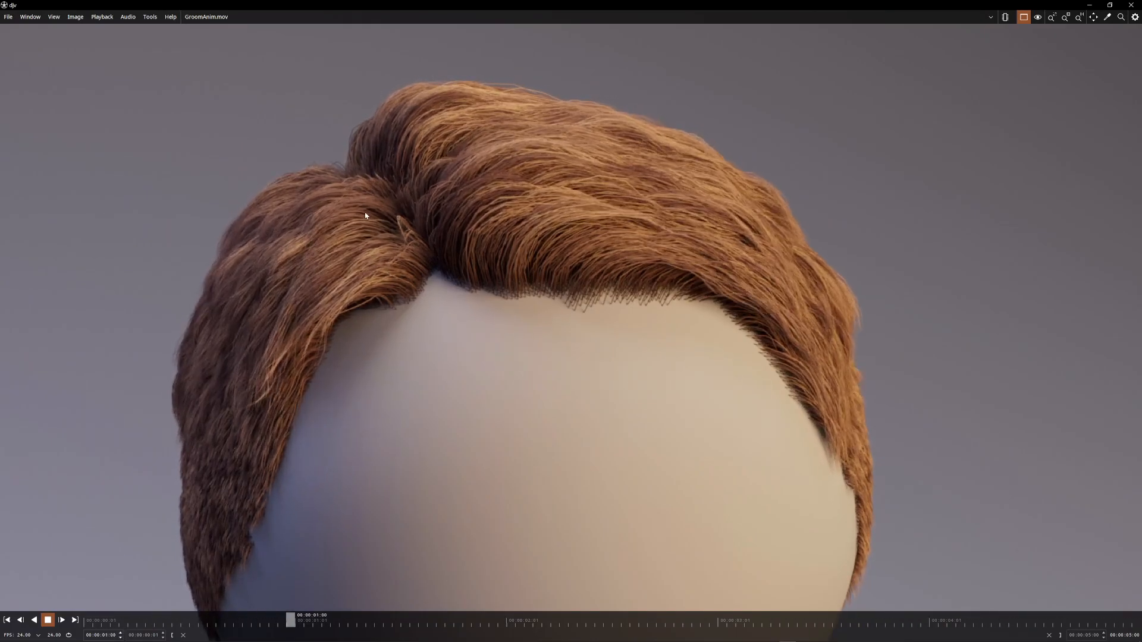
scroll(383, 184, up, 2)
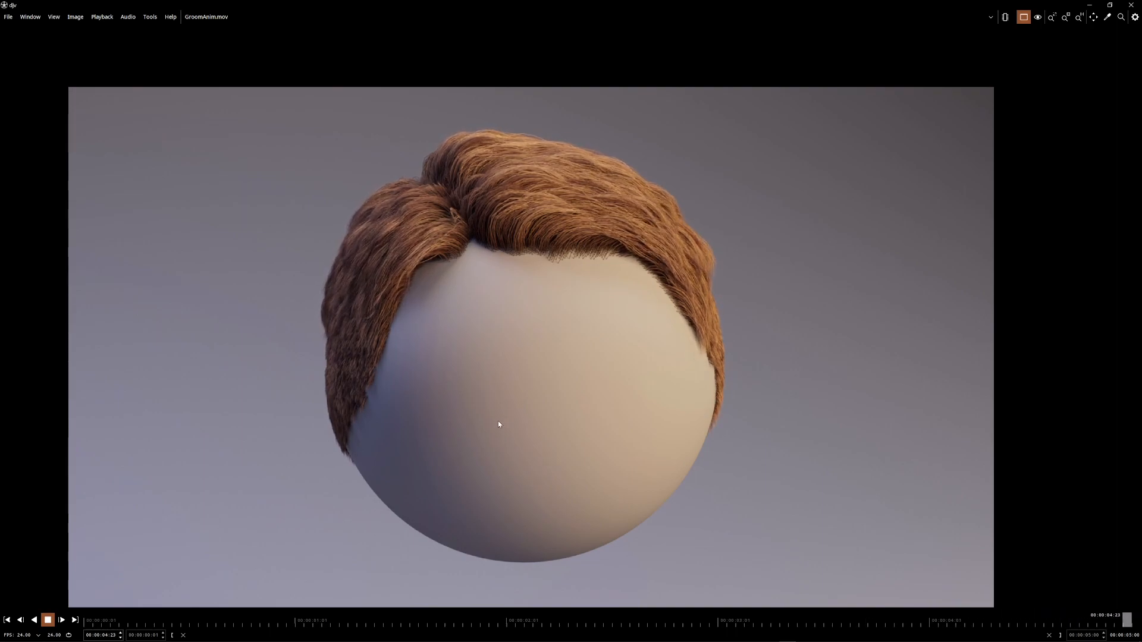
middle_drag(484, 387, 517, 382)
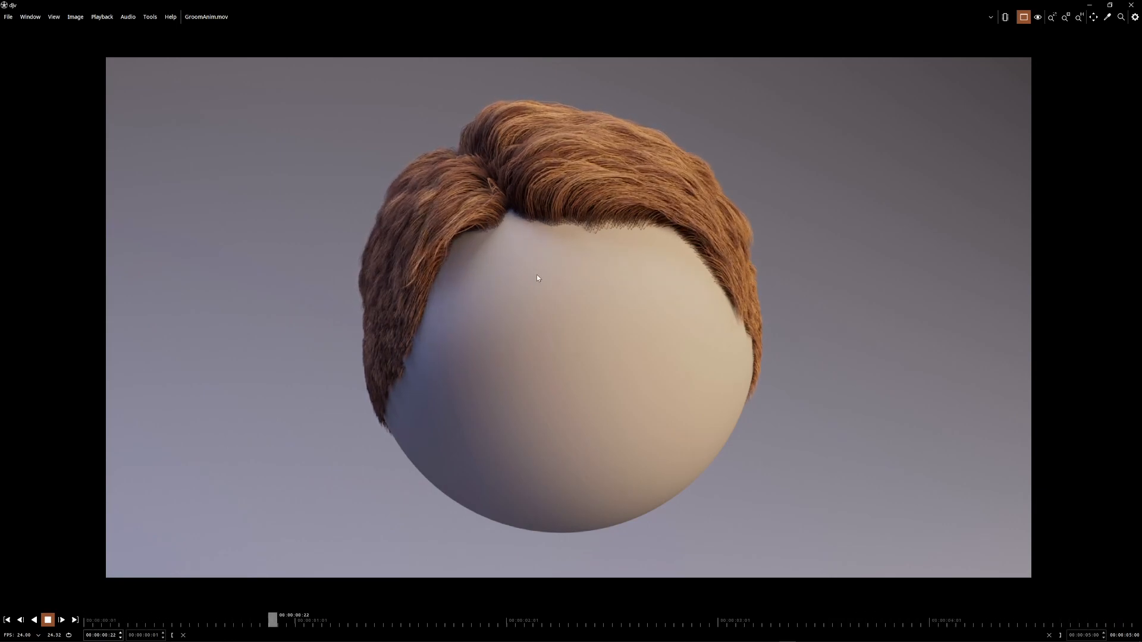
middle_drag(543, 285, 540, 299)
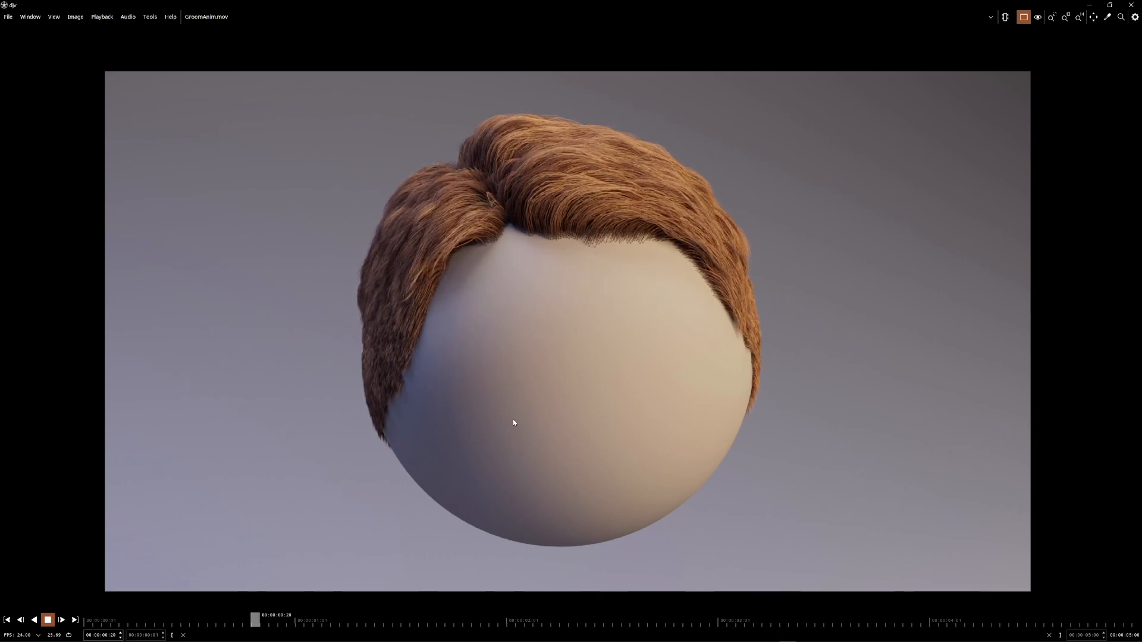
key(space)
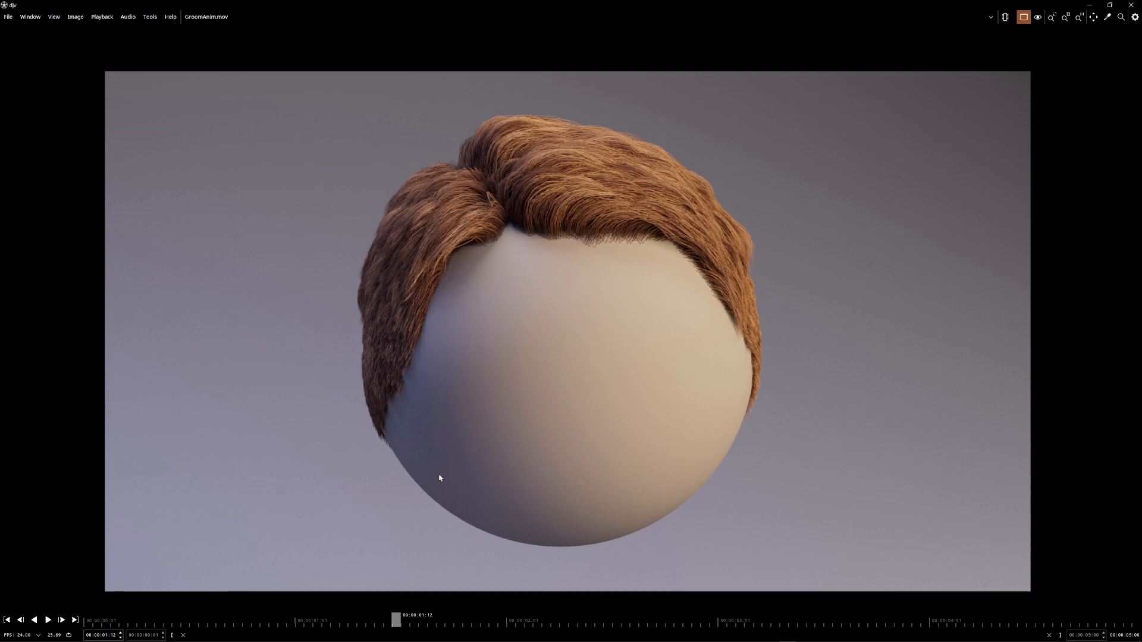
Minimise the video player to switch to Houdini, and save the groom scene.
click(1087, 7)
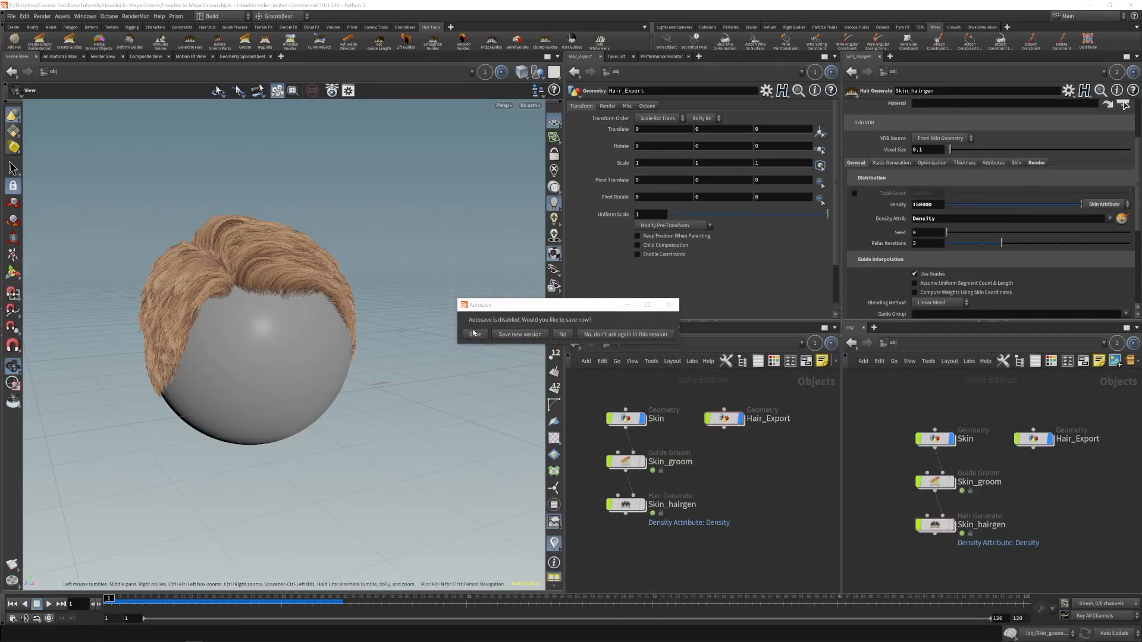
click(476, 334)
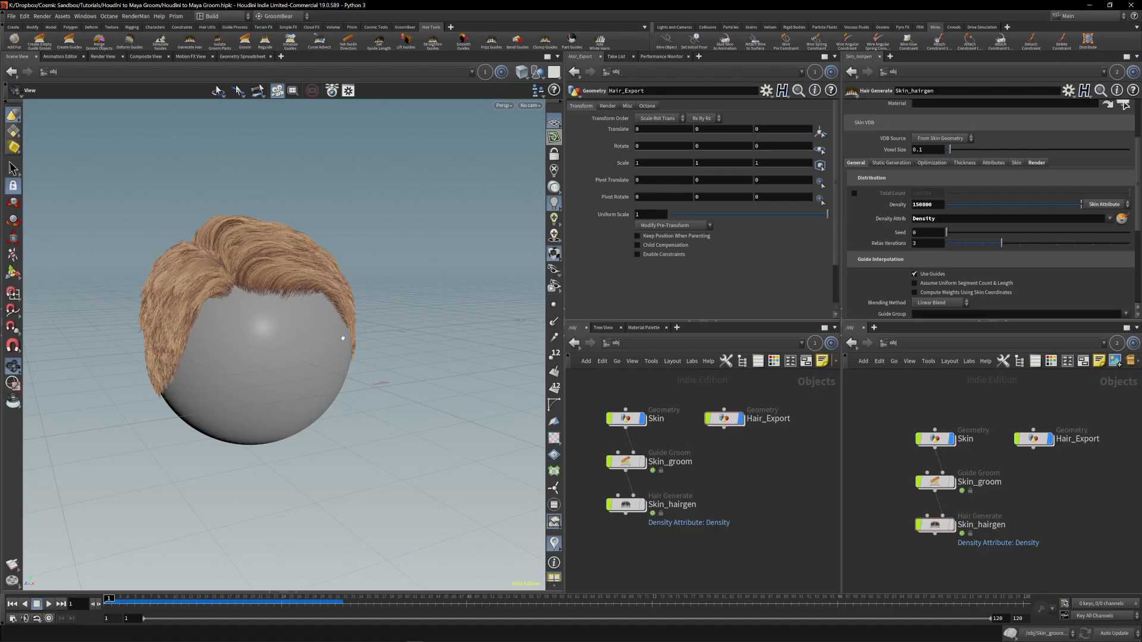
drag(0, 380, 0, 464)
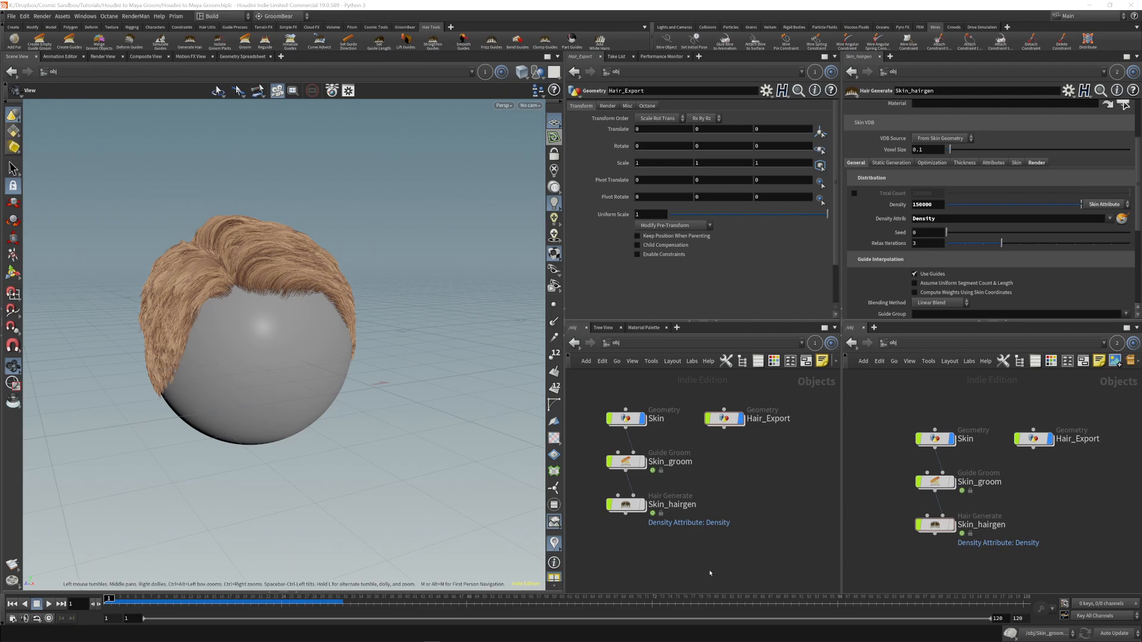
Enter the Skin geometry network, hide the other objects in the viewport, and show the Create shelf tools.
scroll(750, 512, up, 3)
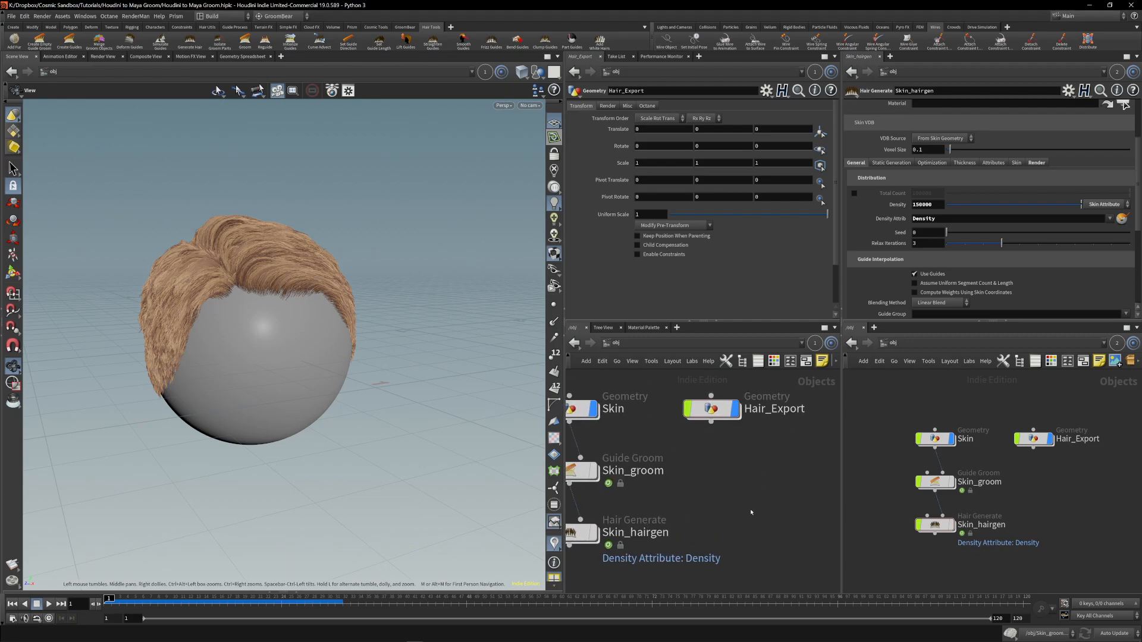
middle_drag(751, 512, 785, 513)
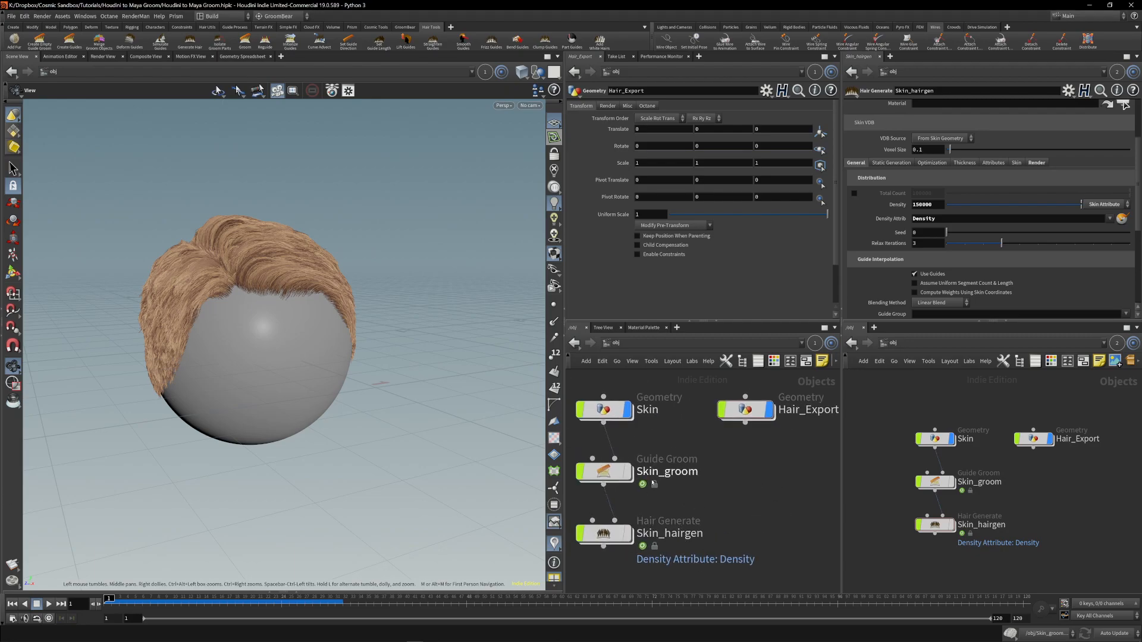
double_click(619, 411)
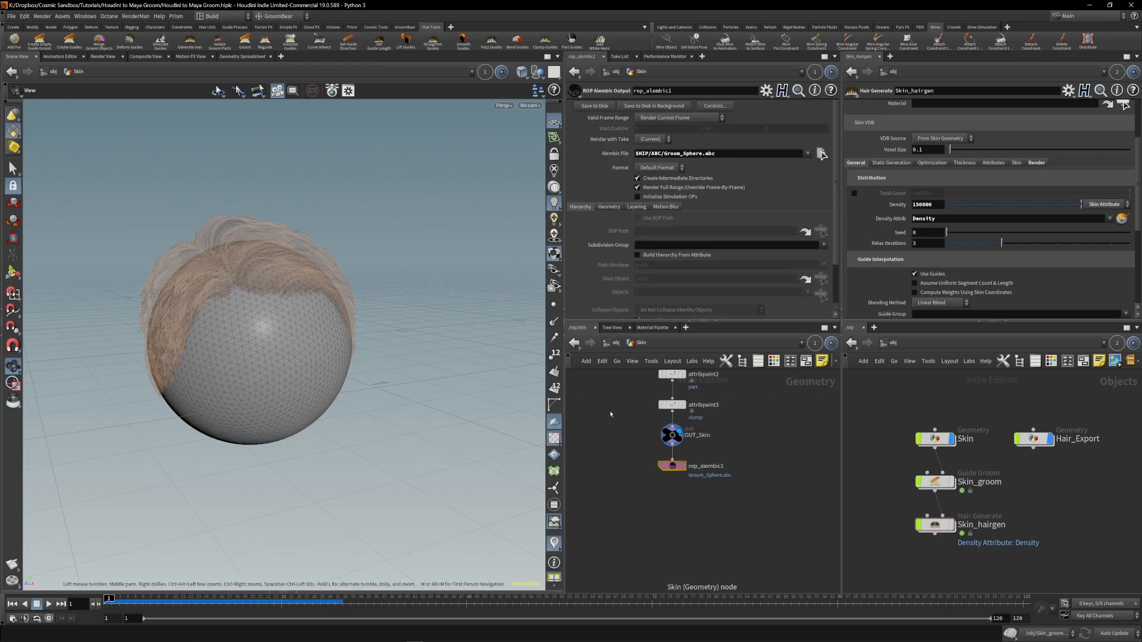
click(537, 79)
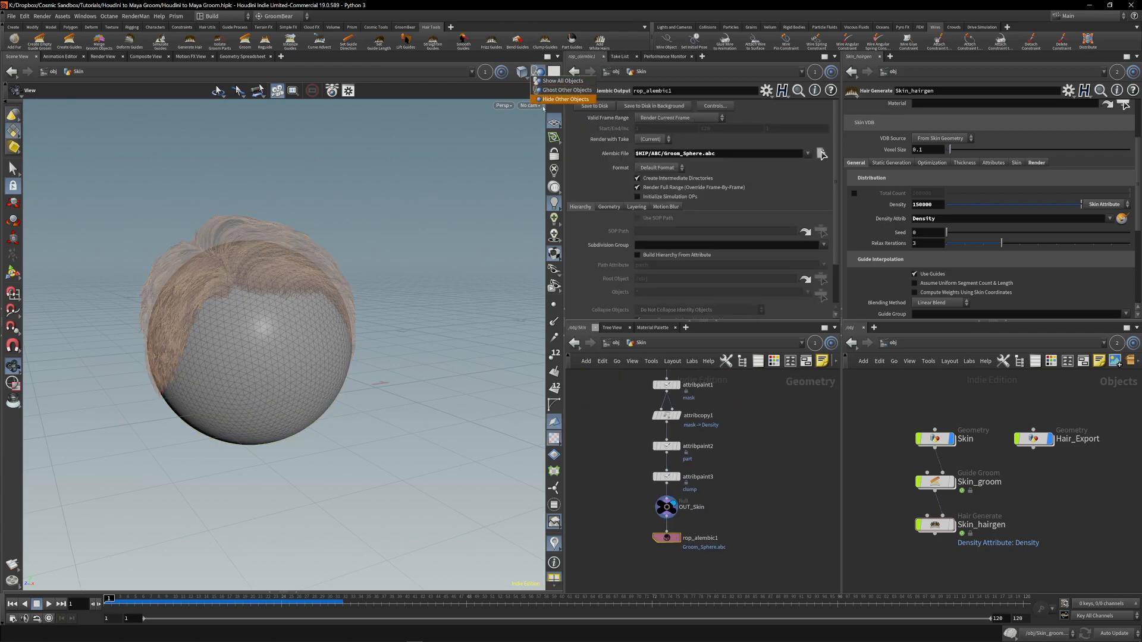
click(553, 99)
click(13, 27)
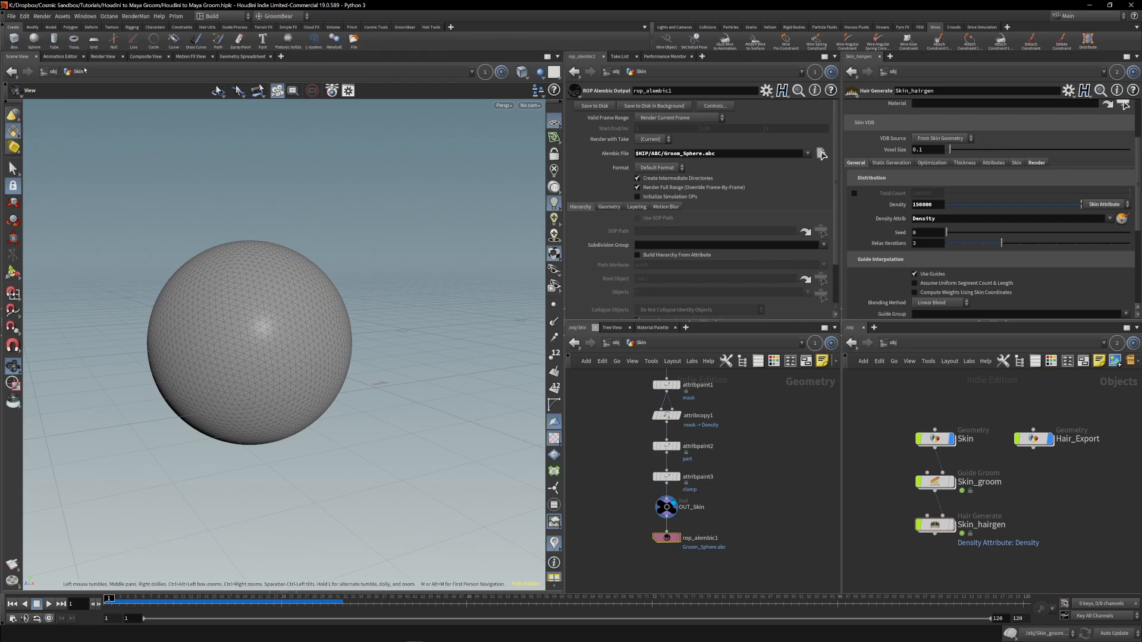
Review the Skin network's node chain from the sphere to the Alembic output, and return to the object level.
middle_drag(717, 446, 716, 480)
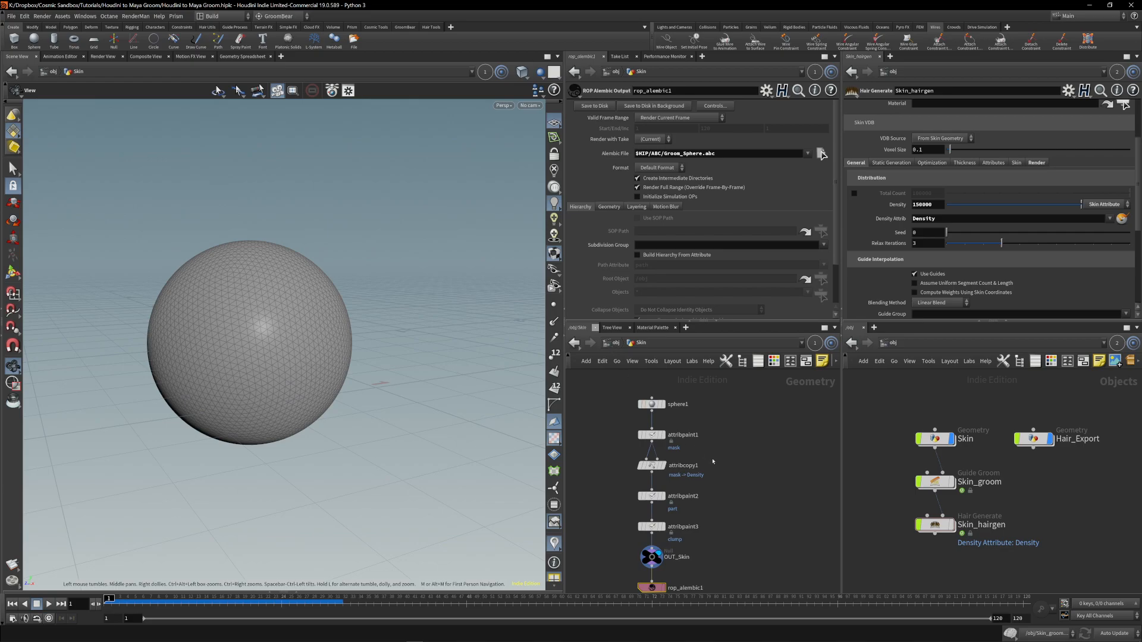
middle_drag(712, 461, 723, 456)
click(616, 343)
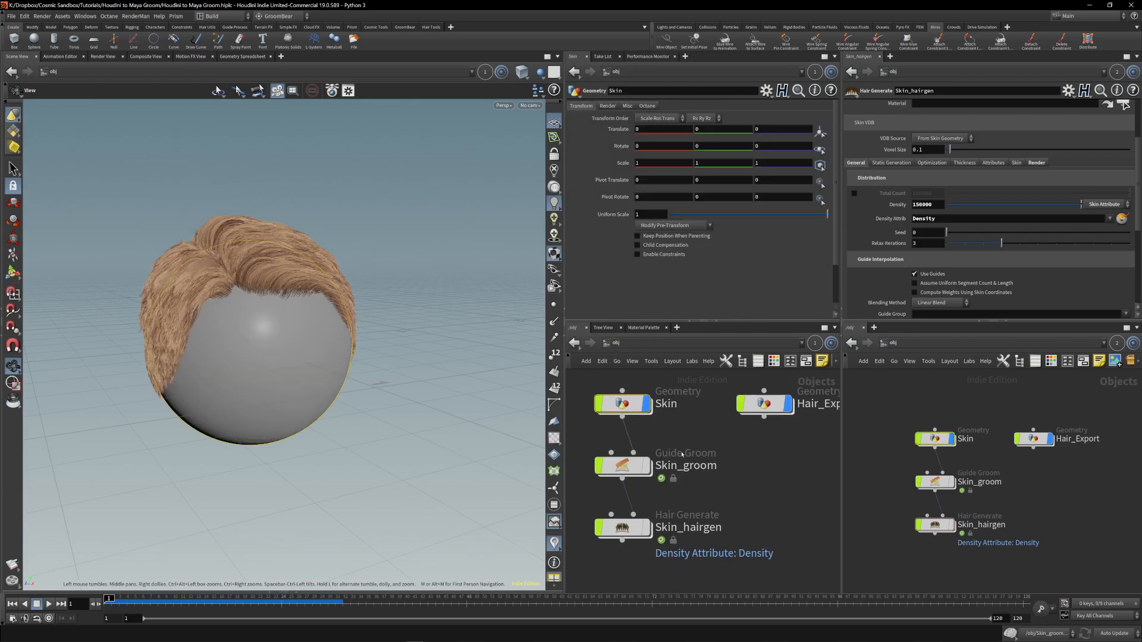
Move the Hair_Export node slightly closer to the Skin node in the object network.
mouse_move(592, 436)
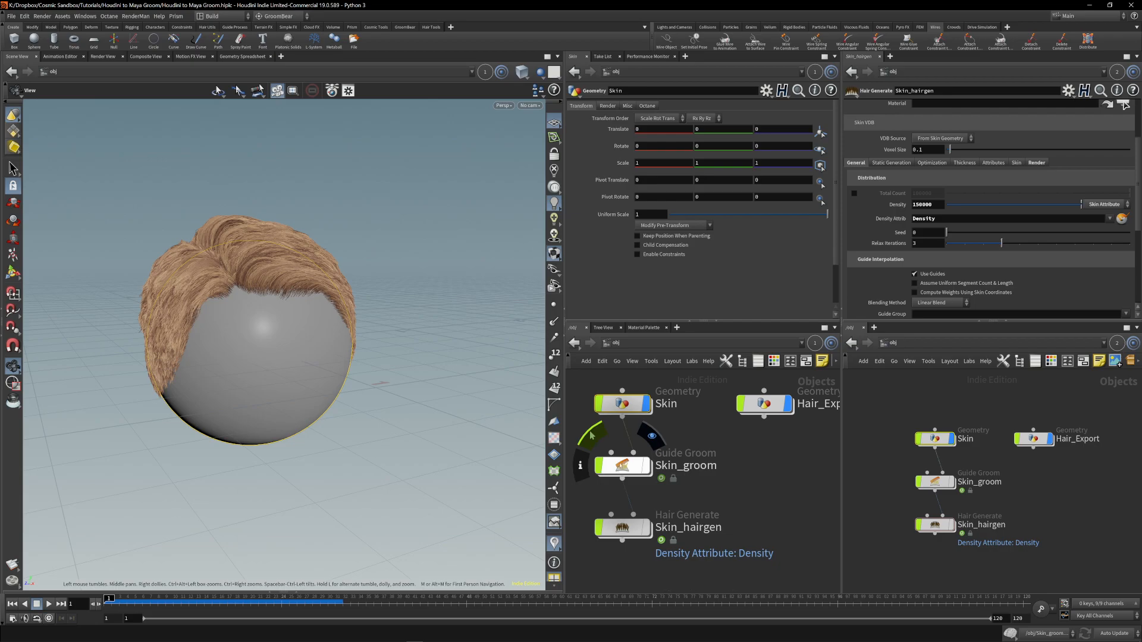
mouse_move(620, 535)
middle_drag(670, 499, 652, 501)
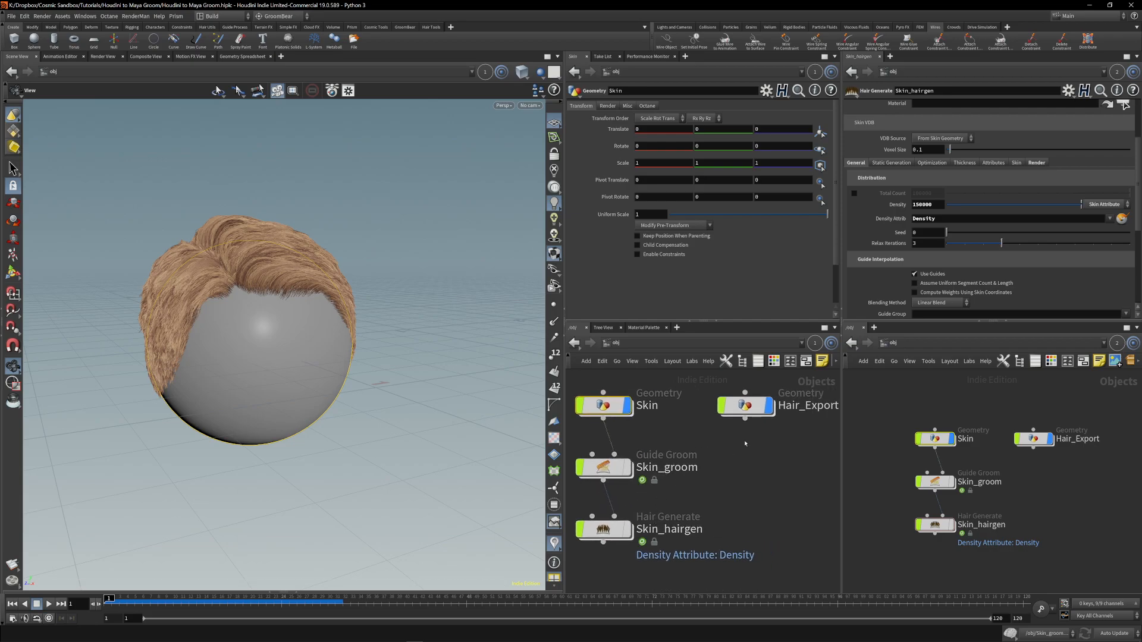
drag(751, 411, 738, 410)
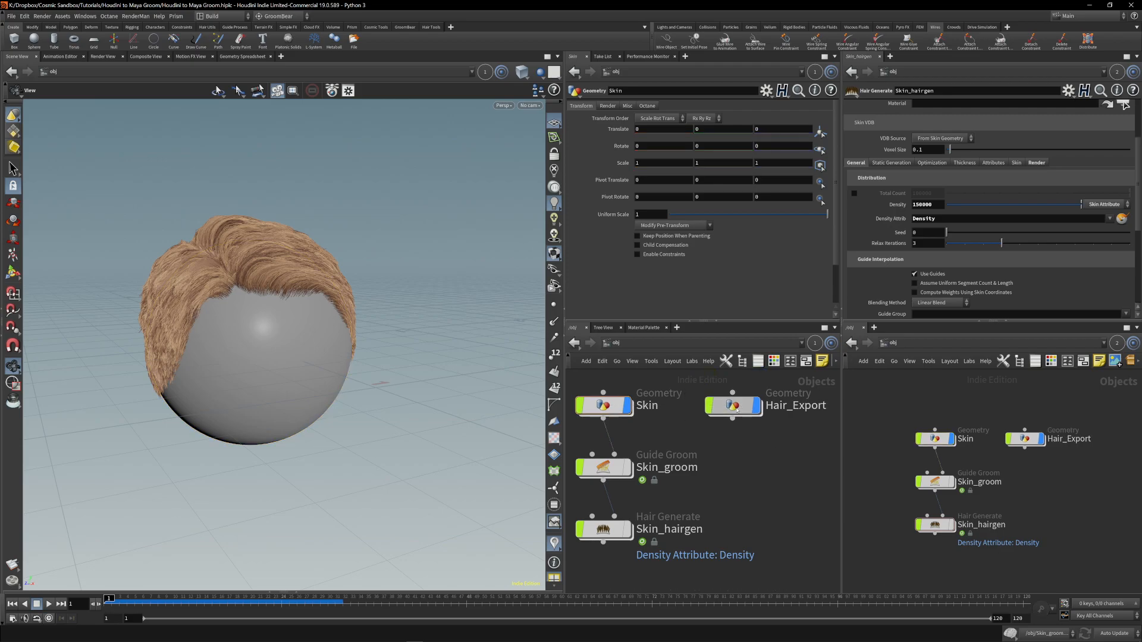
Inside Hair_Export, delete the bypassed group1 node and lay out the remaining nodes.
double_click(738, 410)
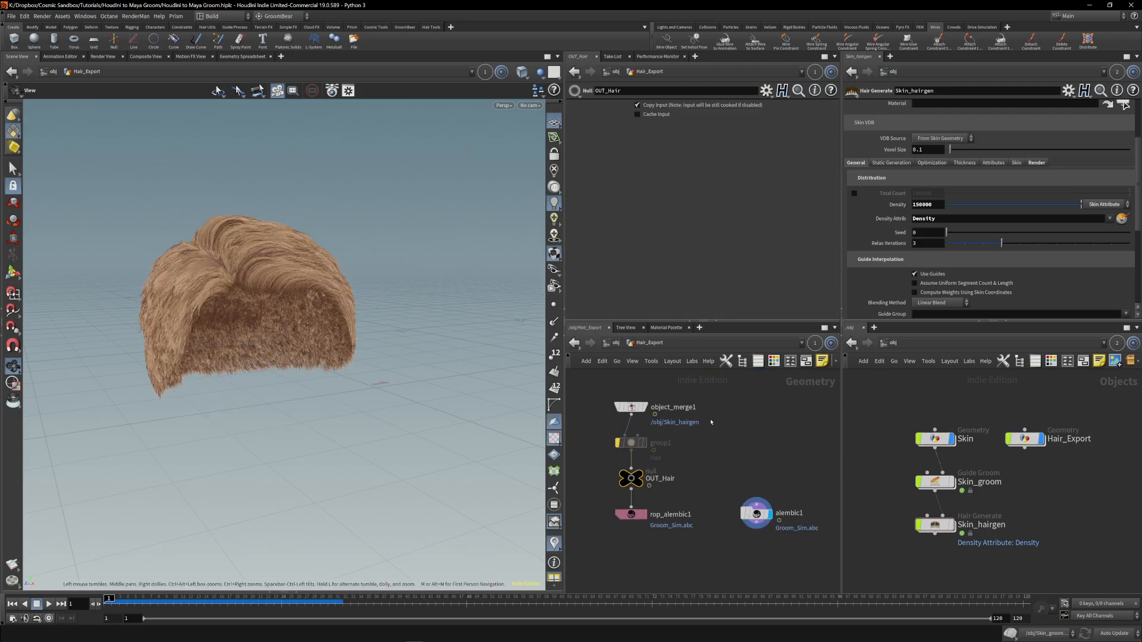
click(630, 407)
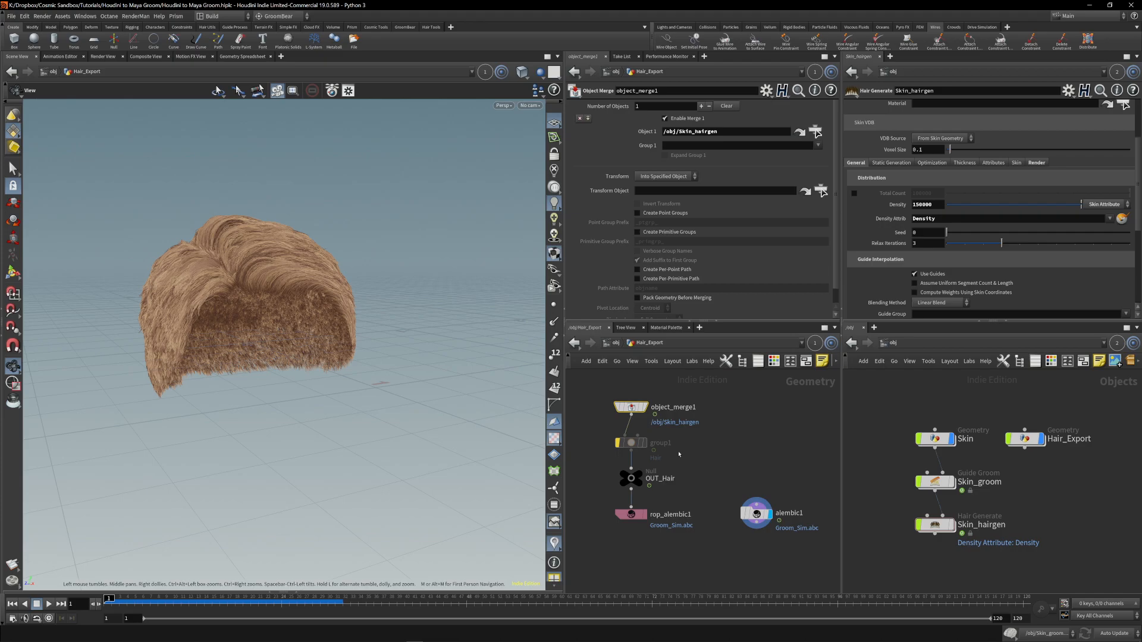
click(615, 440)
key(Delete)
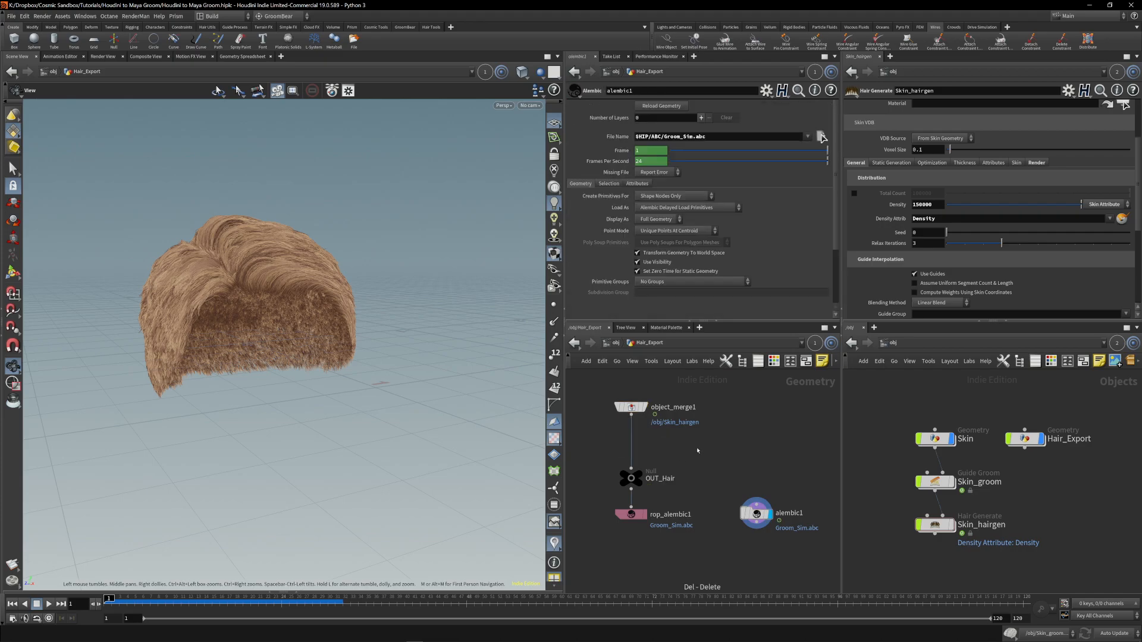
key(l)
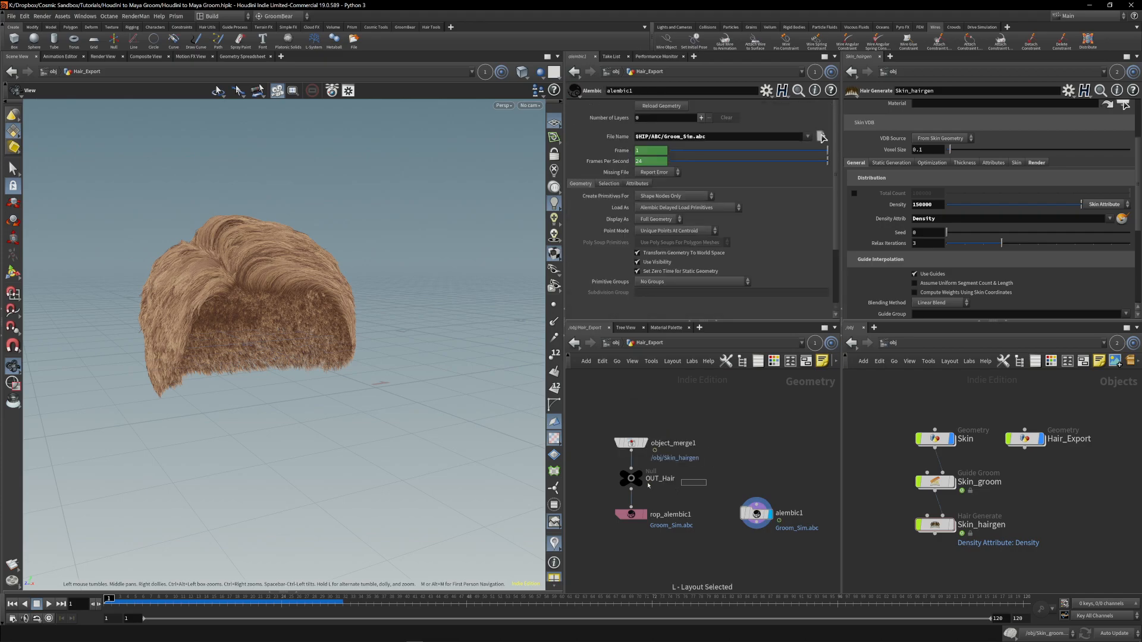
Review the export settings of the OUT_Hair, rop_alembic1 and alembic1 nodes.
click(632, 479)
middle_drag(670, 491, 676, 492)
click(637, 515)
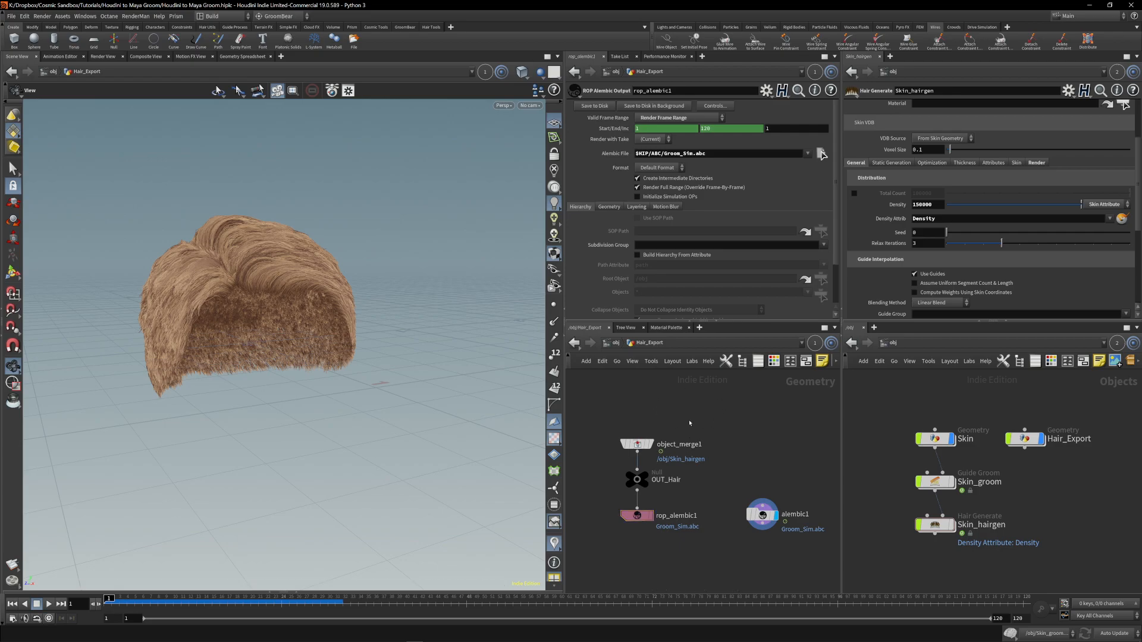
middle_drag(688, 431, 629, 411)
click(704, 495)
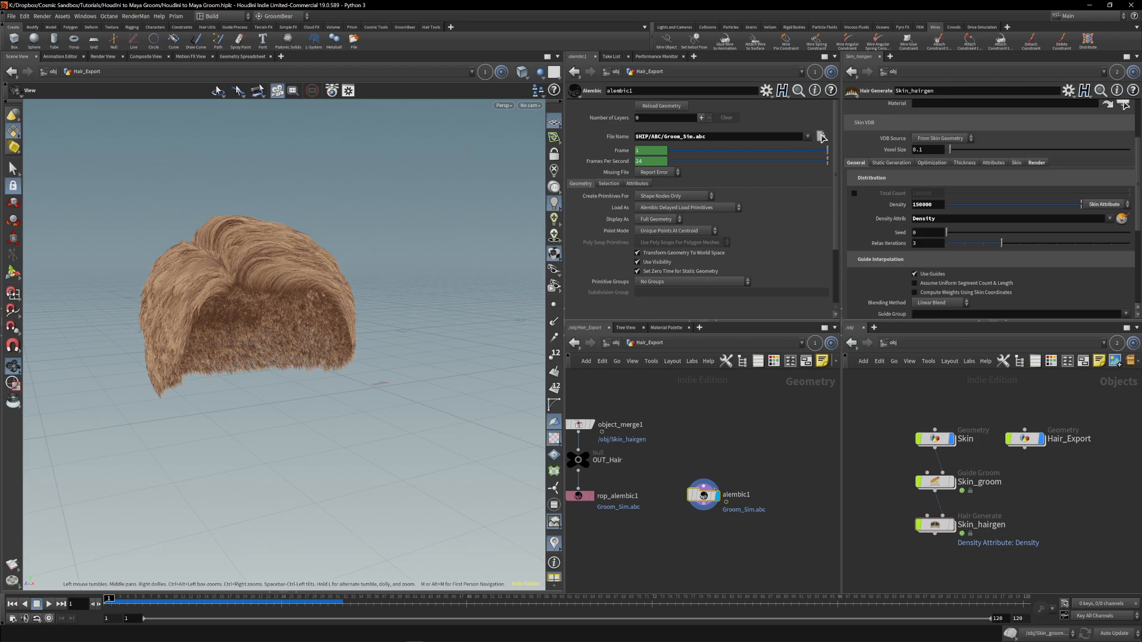
middle_drag(638, 439, 692, 438)
Display the OUT_Hair node's output and inspect its geometry information.
click(643, 456)
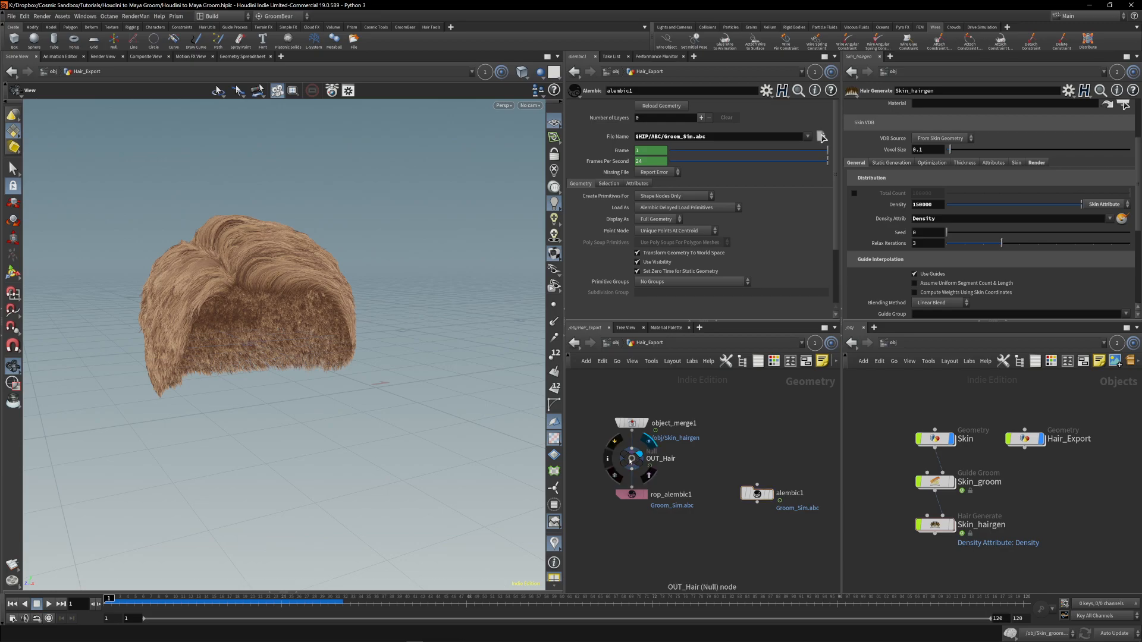
middle_click(631, 460)
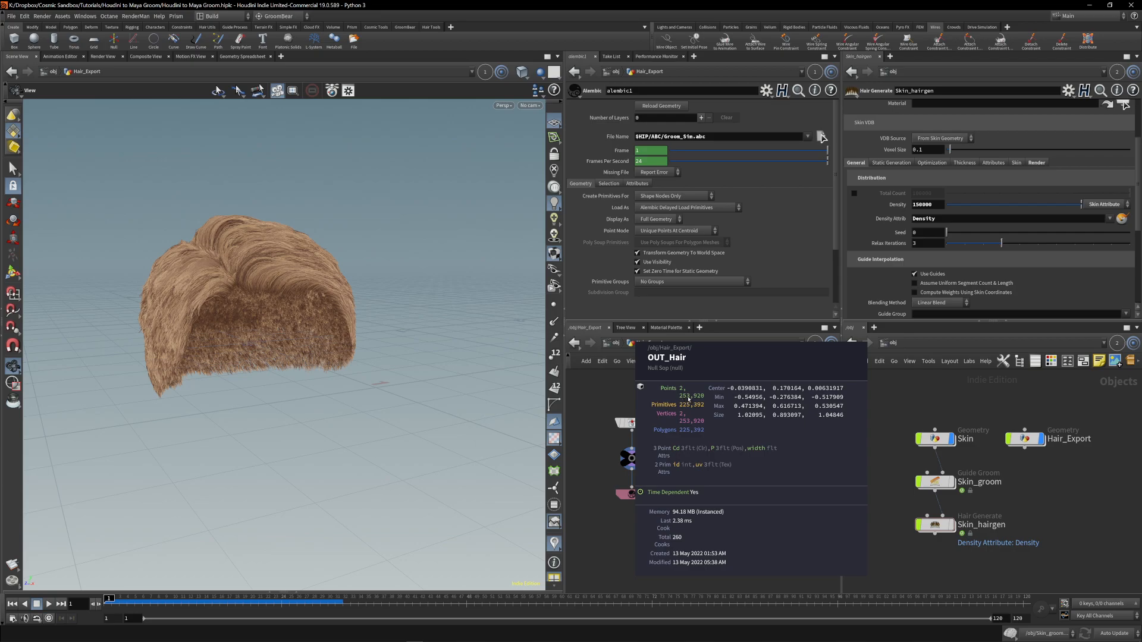
middle_drag(694, 448, 708, 437)
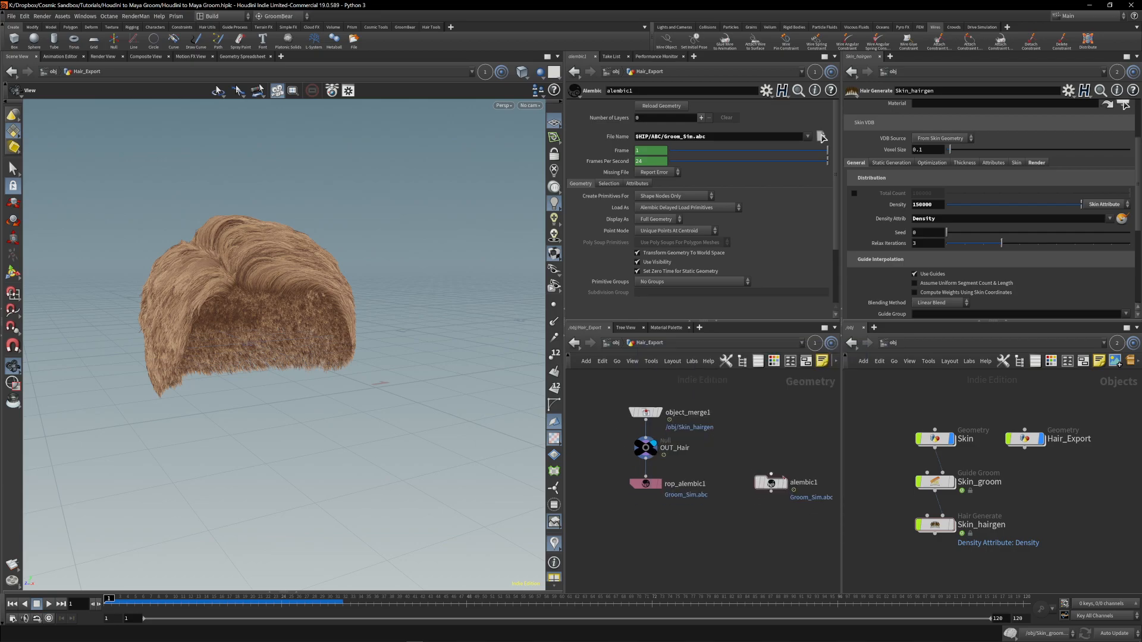
Set the display flag on the alembic1 node and save the scene.
mouse_move(775, 477)
click(788, 467)
key(ctrl+s)
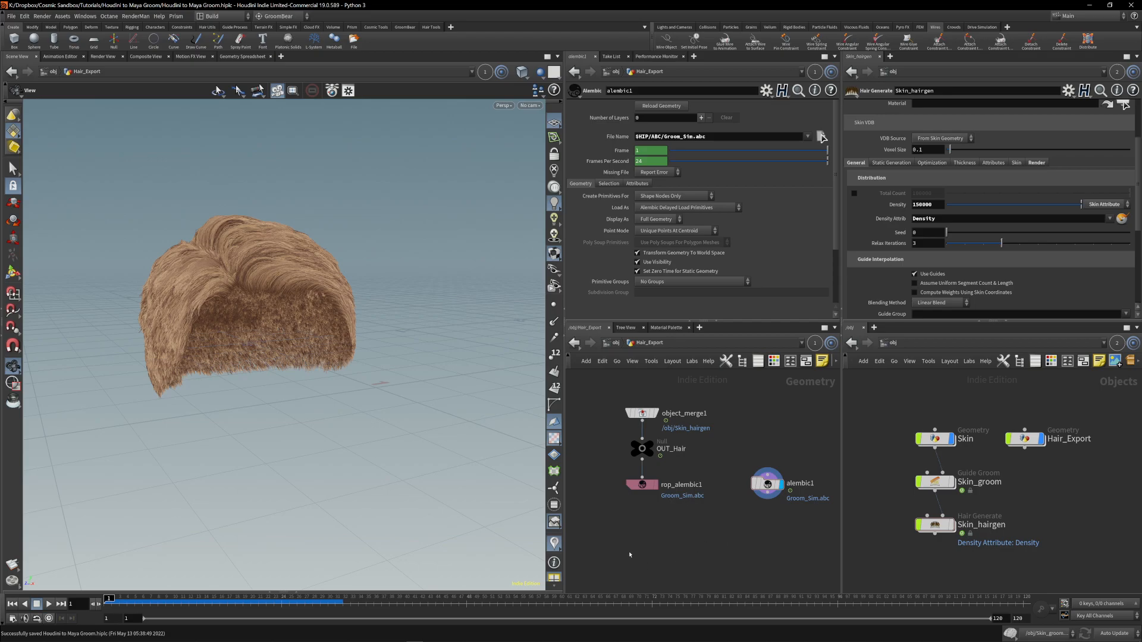
Return to the object level of the network, and switch to the Groom In Maya scene in Maya.
middle_drag(732, 542, 699, 550)
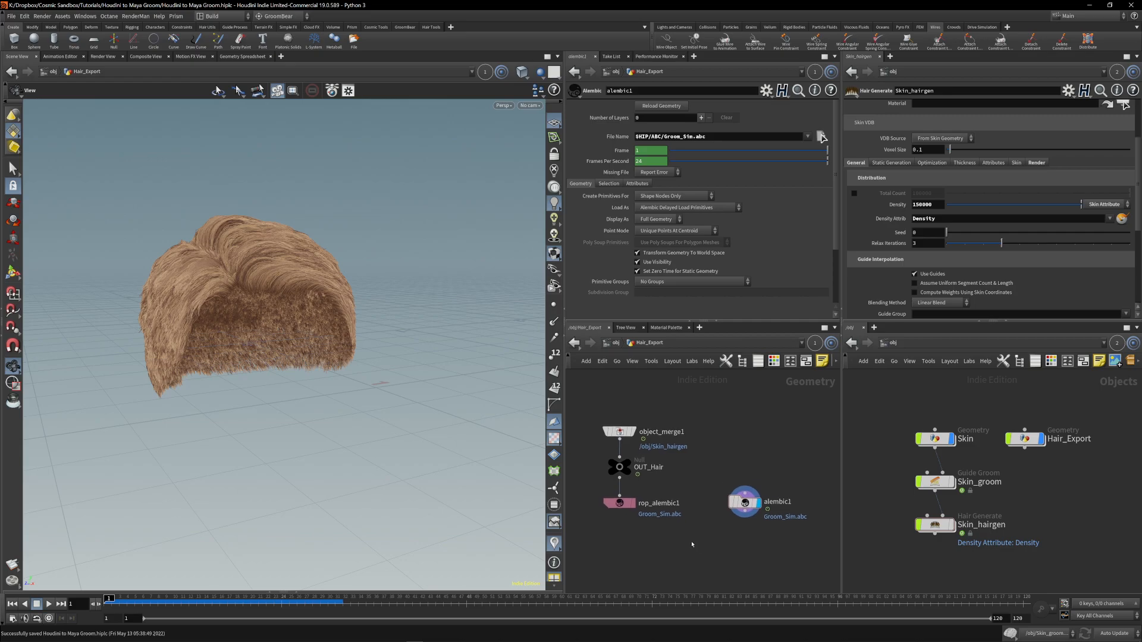
scroll(701, 538, up, 3)
scroll(719, 525, down, 1)
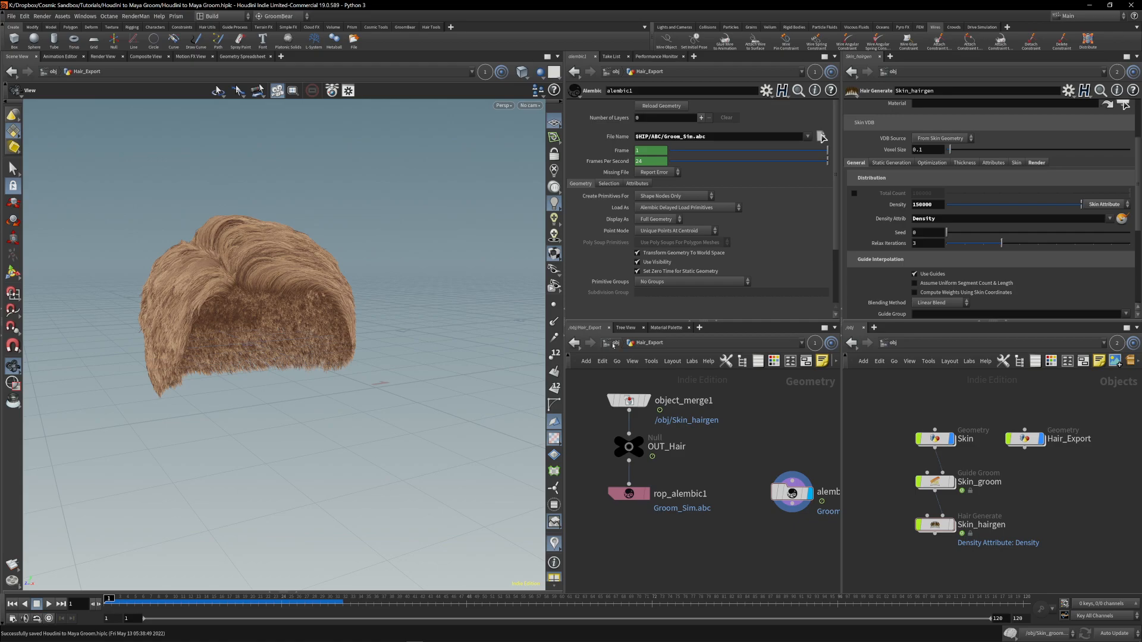
click(613, 344)
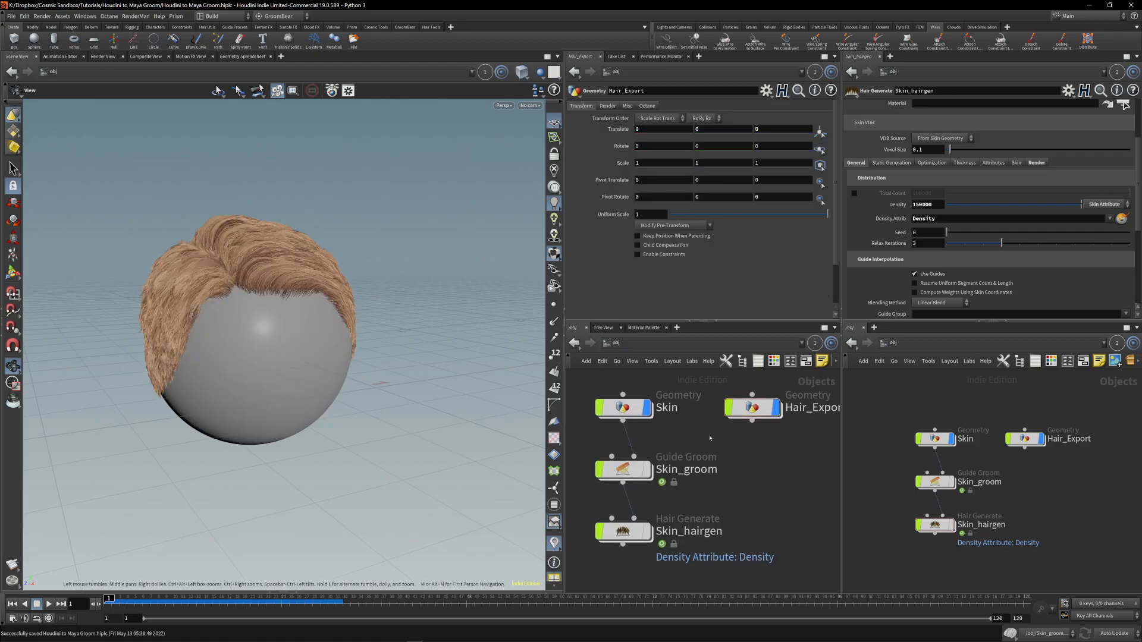
middle_drag(710, 436, 700, 439)
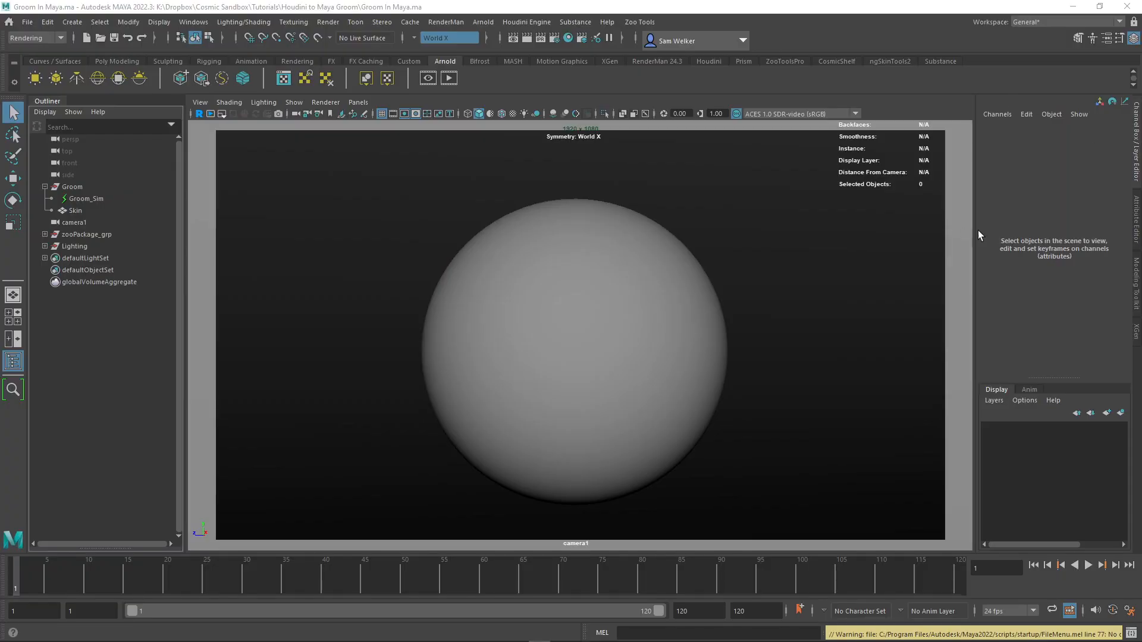
click(1018, 199)
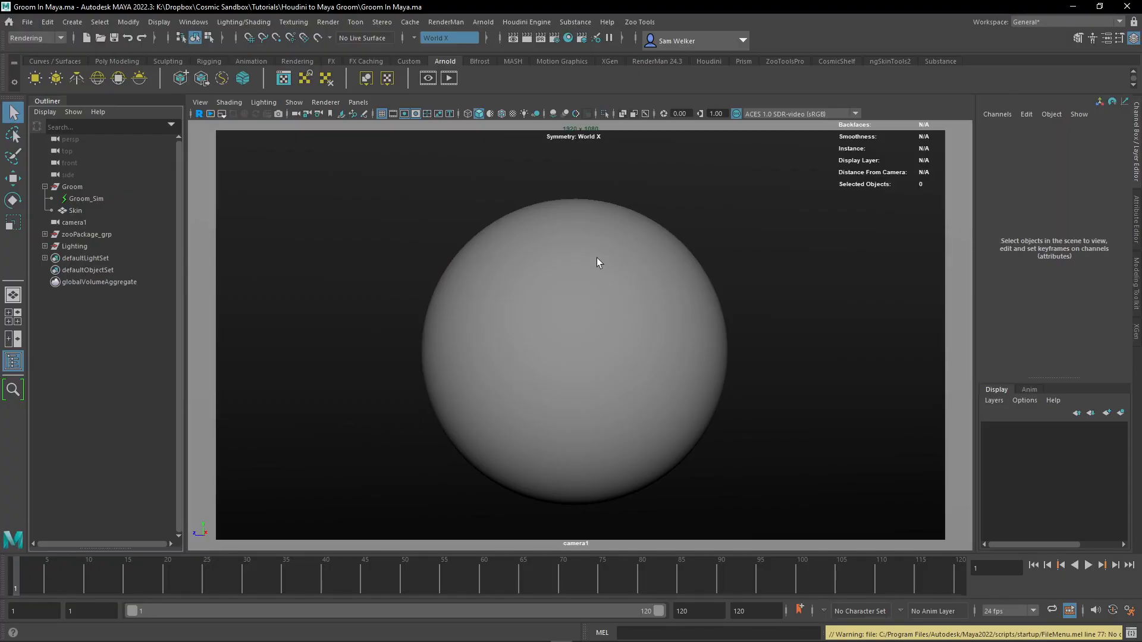
Inspect the Groom_Sim cache and the Skin mesh inside the Groom group.
click(86, 199)
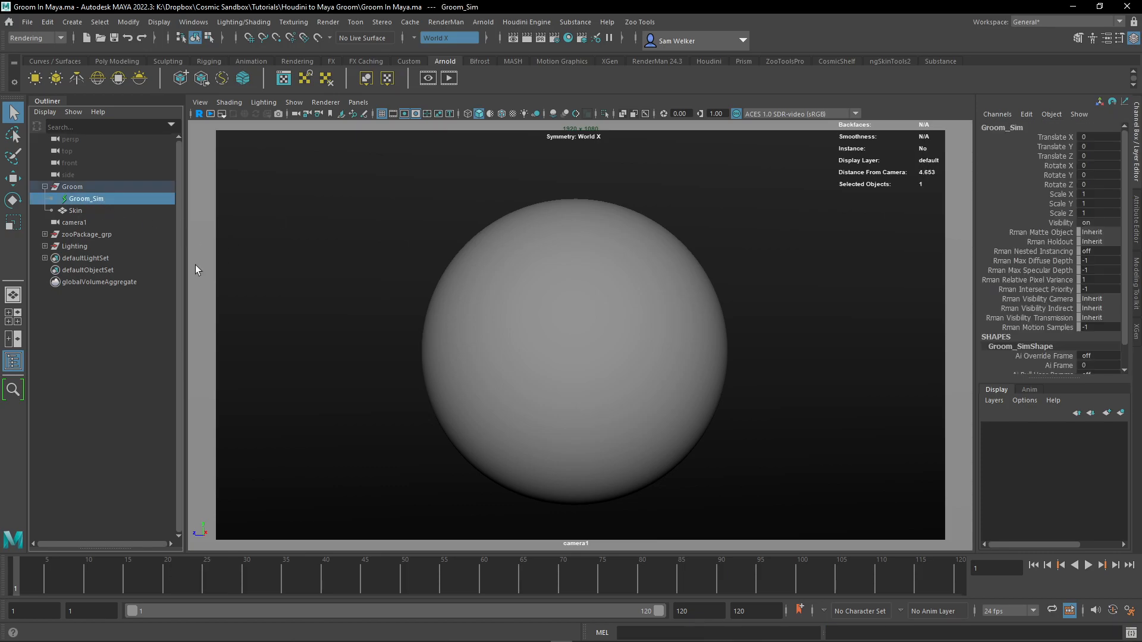
click(74, 210)
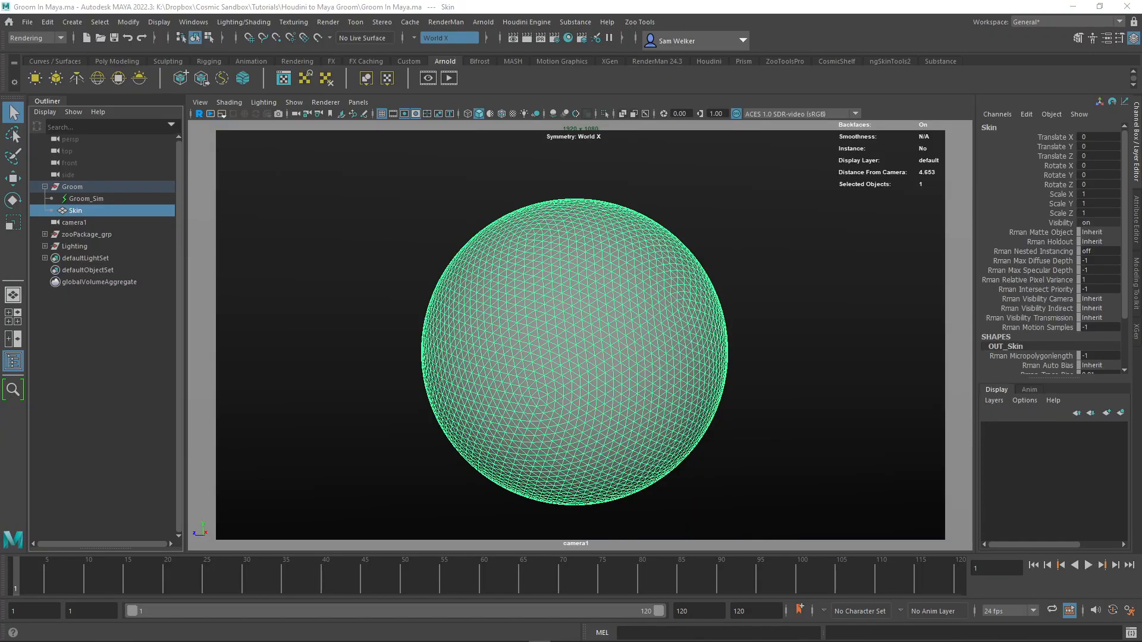
click(91, 200)
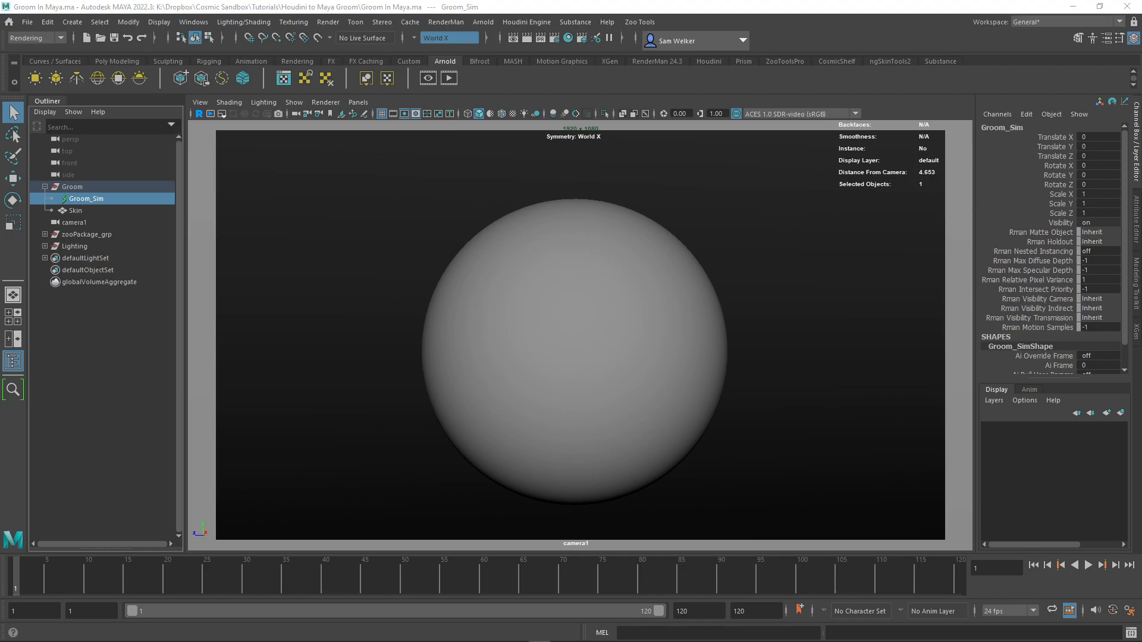
Import Groom_Sim.abc from the ABC folder as a GPU cache, widening the file list to check the file sizes and dates.
click(410, 22)
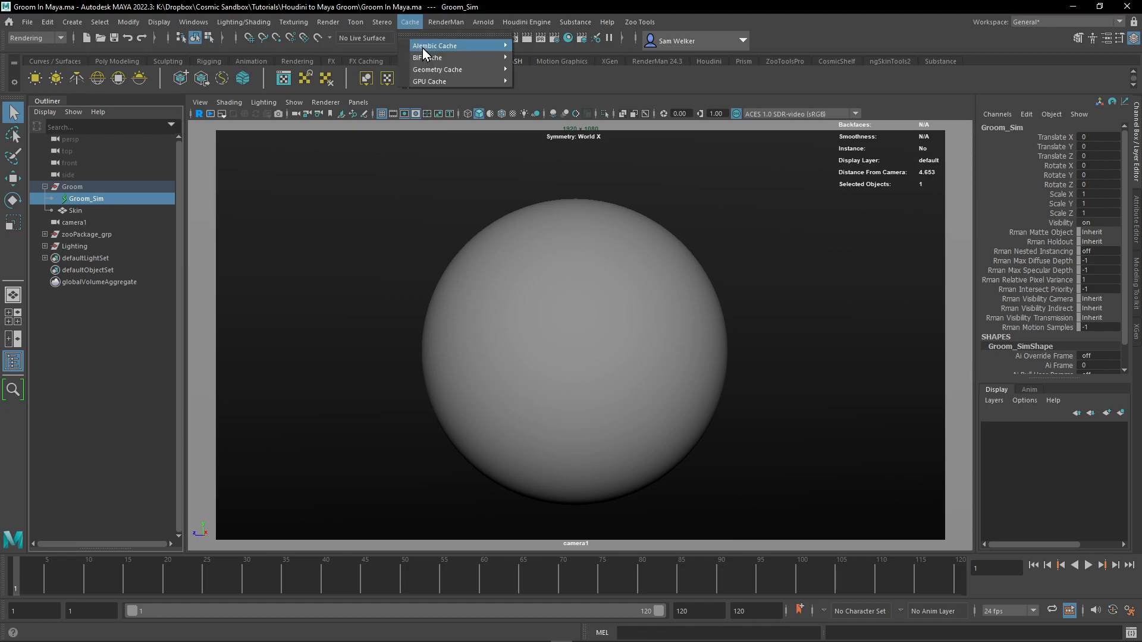
mouse_move(420, 81)
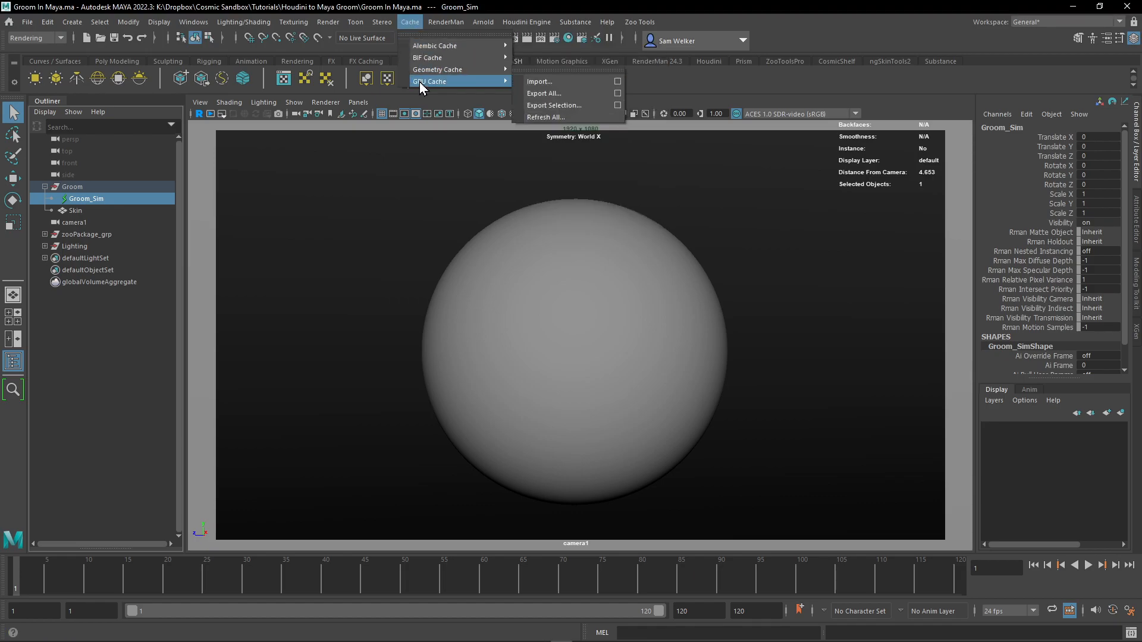
click(550, 83)
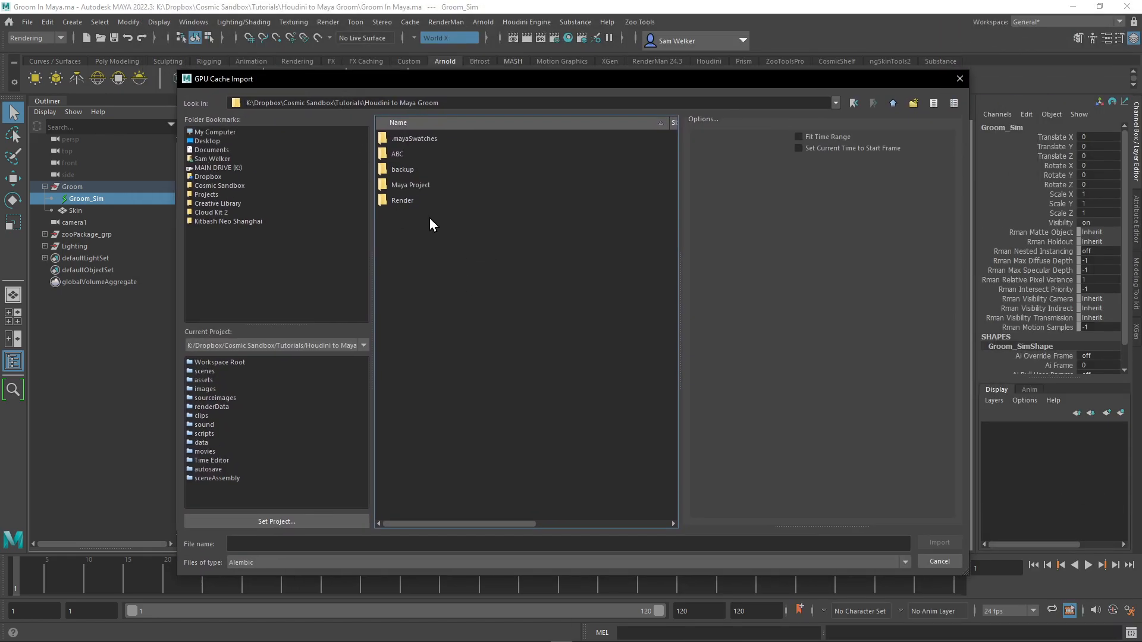
double_click(401, 158)
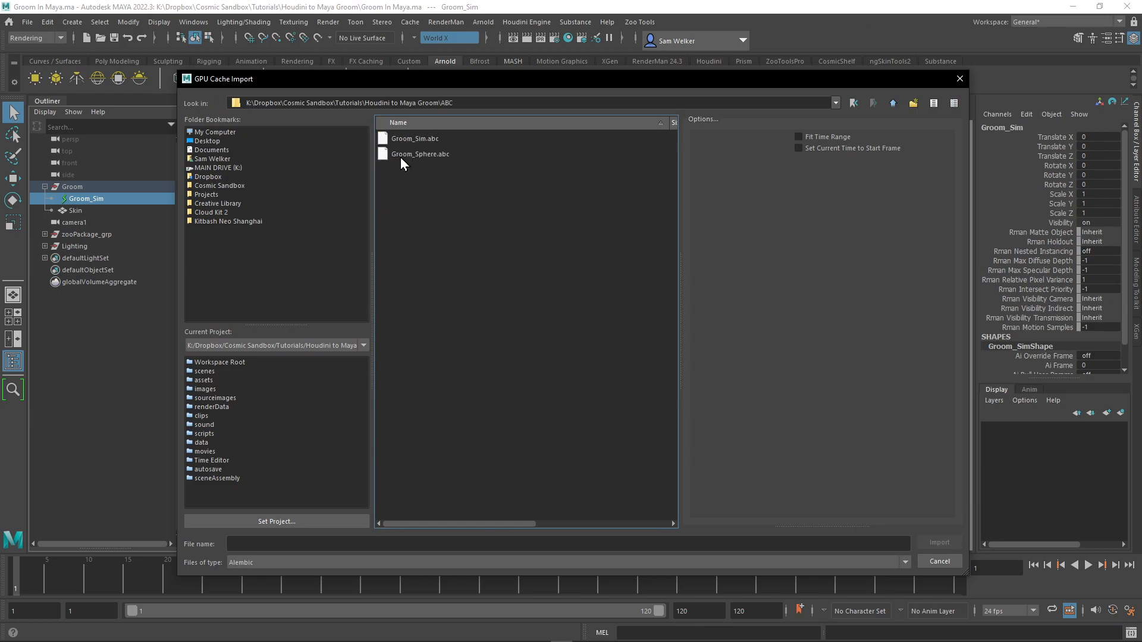
click(441, 142)
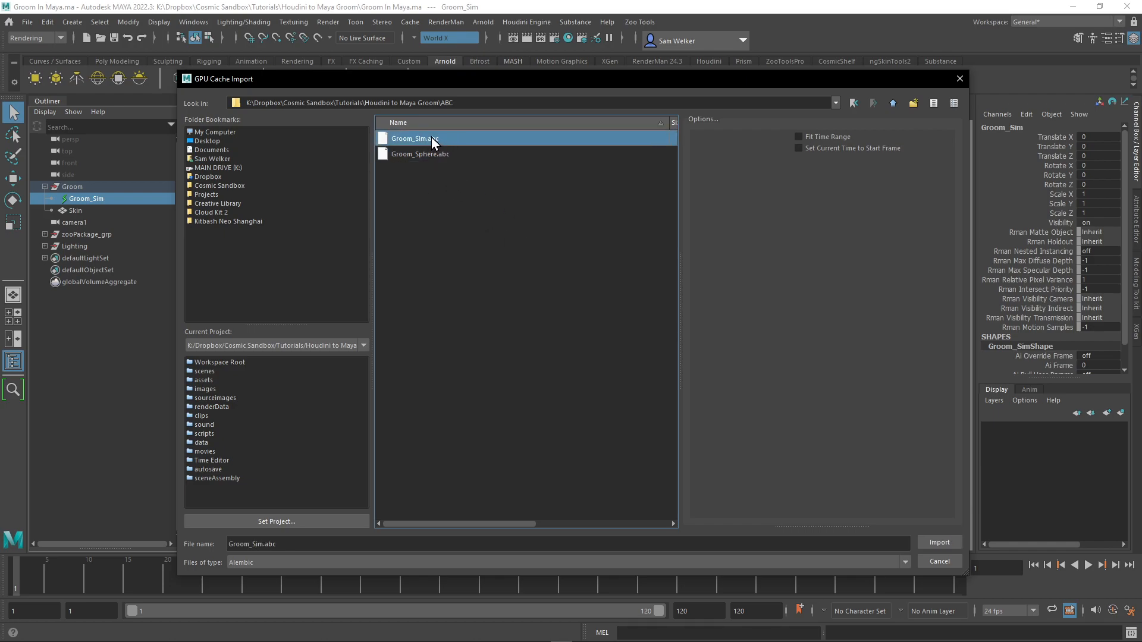
right_click(430, 137)
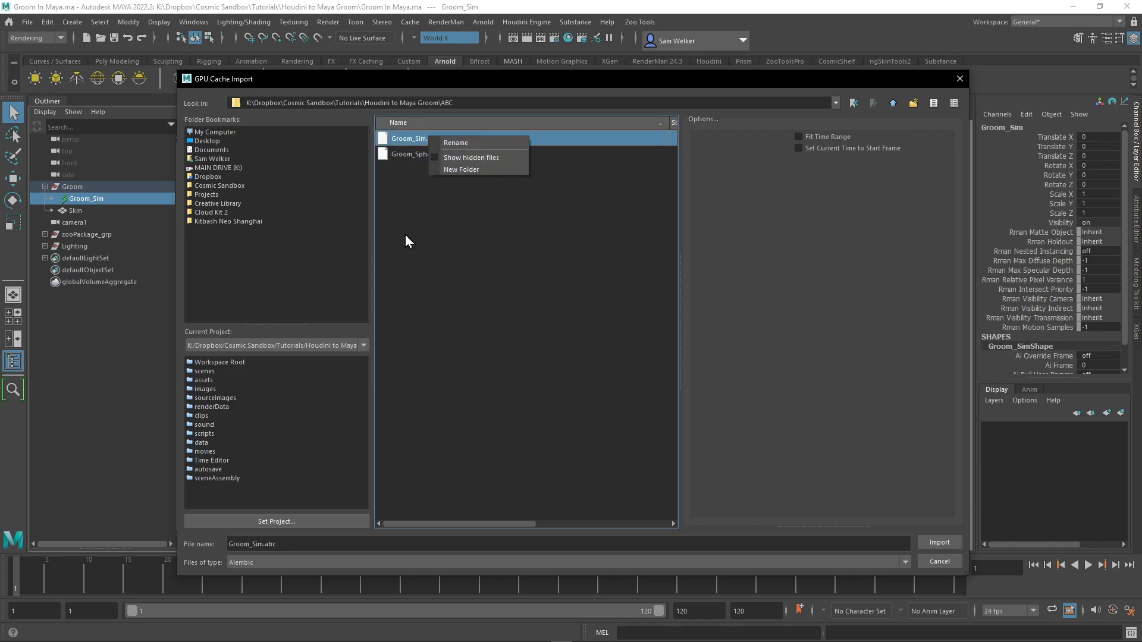
click(439, 244)
drag(679, 219, 760, 216)
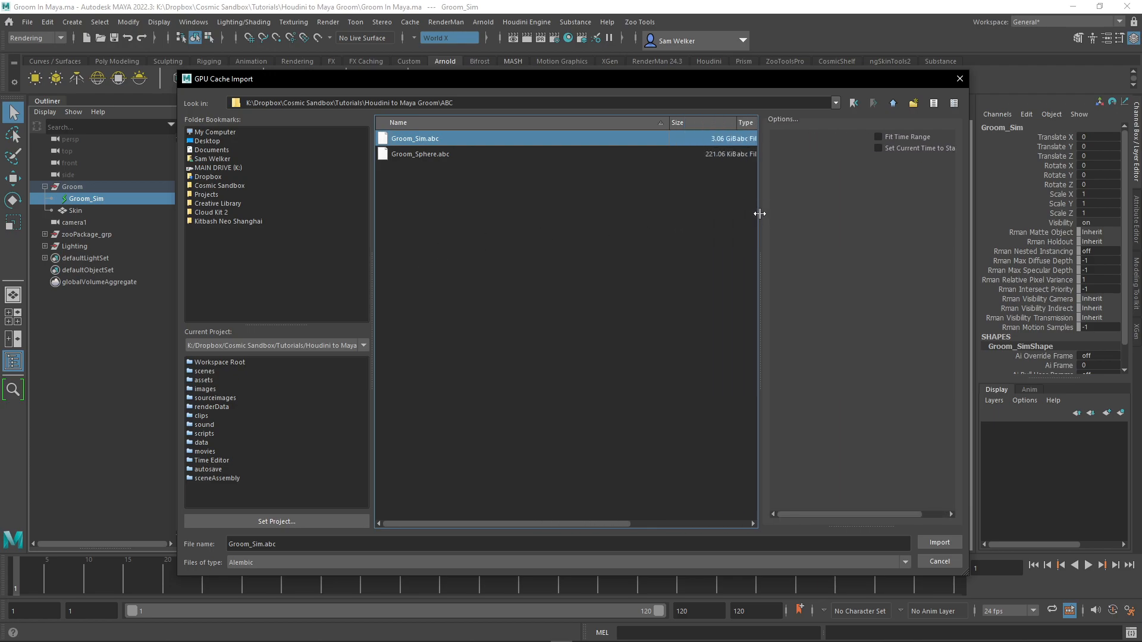
drag(669, 125, 539, 126)
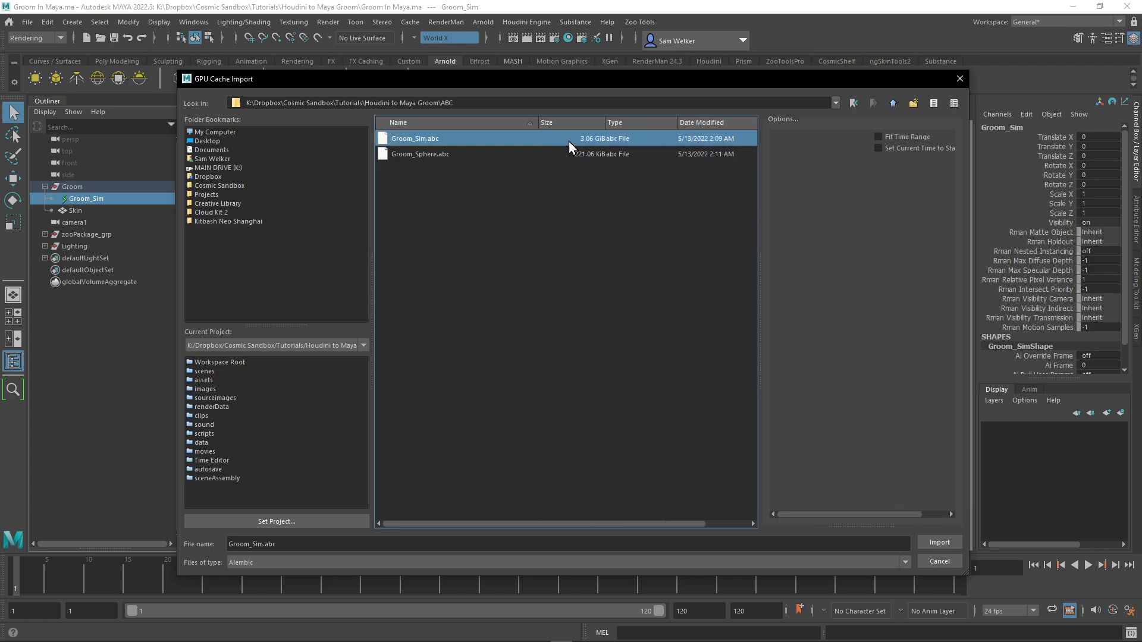
click(933, 544)
click(96, 358)
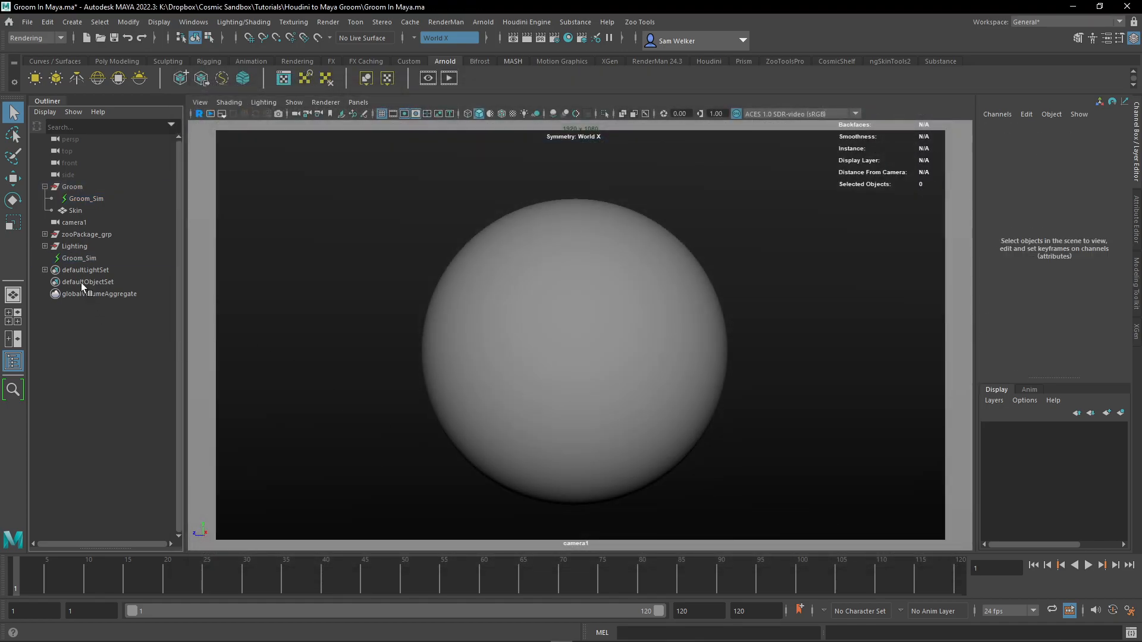
Review the GPU Cache and Arnold attributes of the newly imported Groom_Sim shape, including its translator options and Alembic overrides.
click(79, 258)
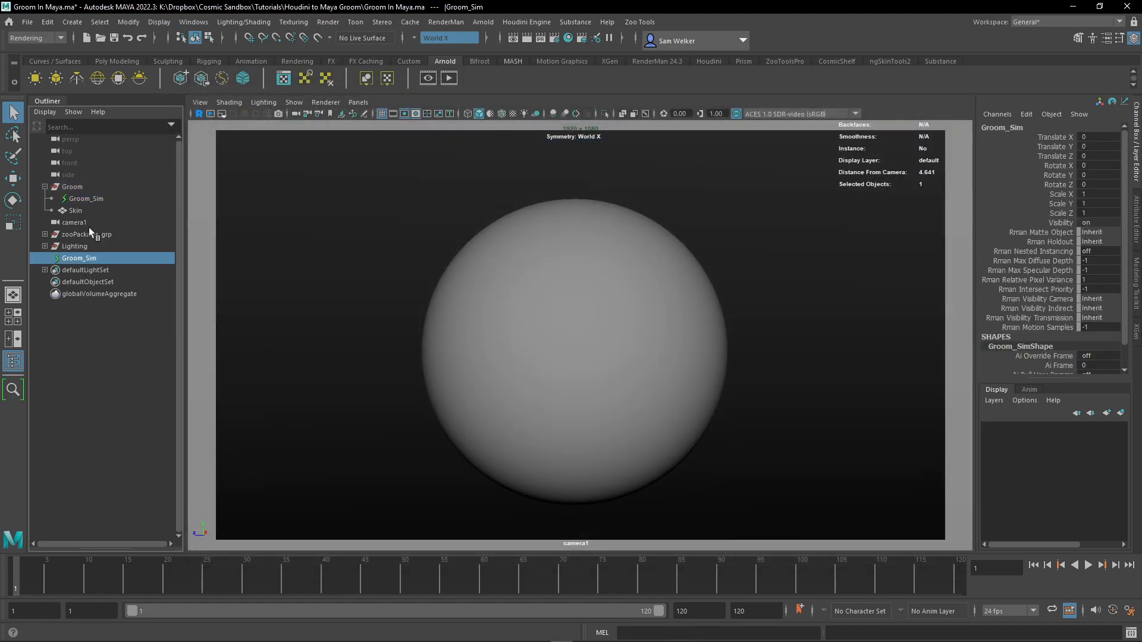
click(1136, 219)
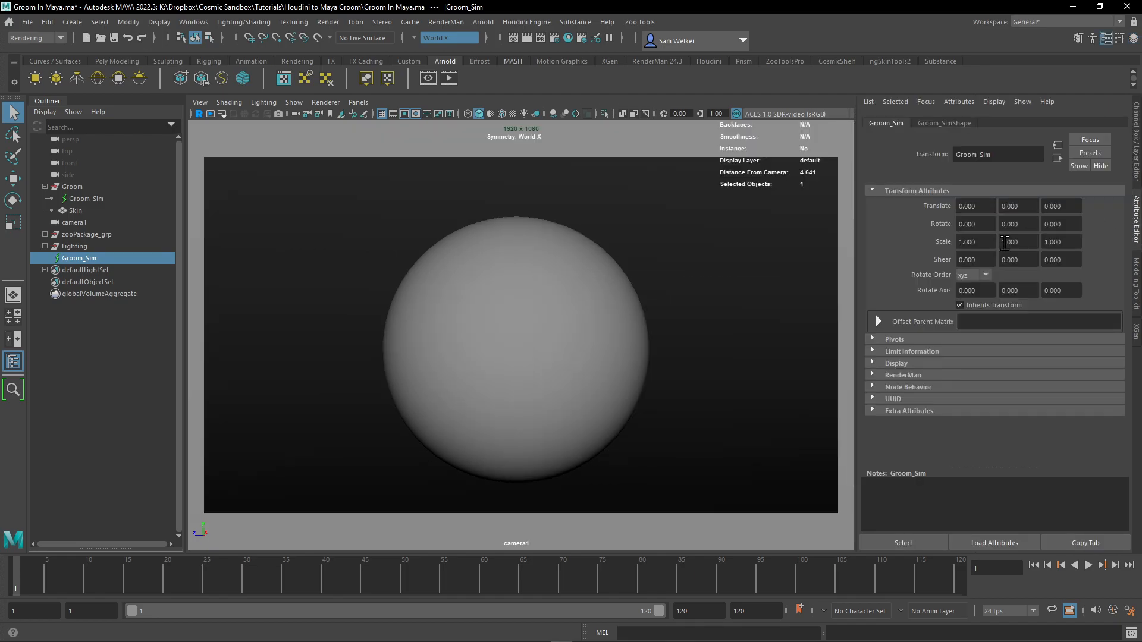
click(941, 124)
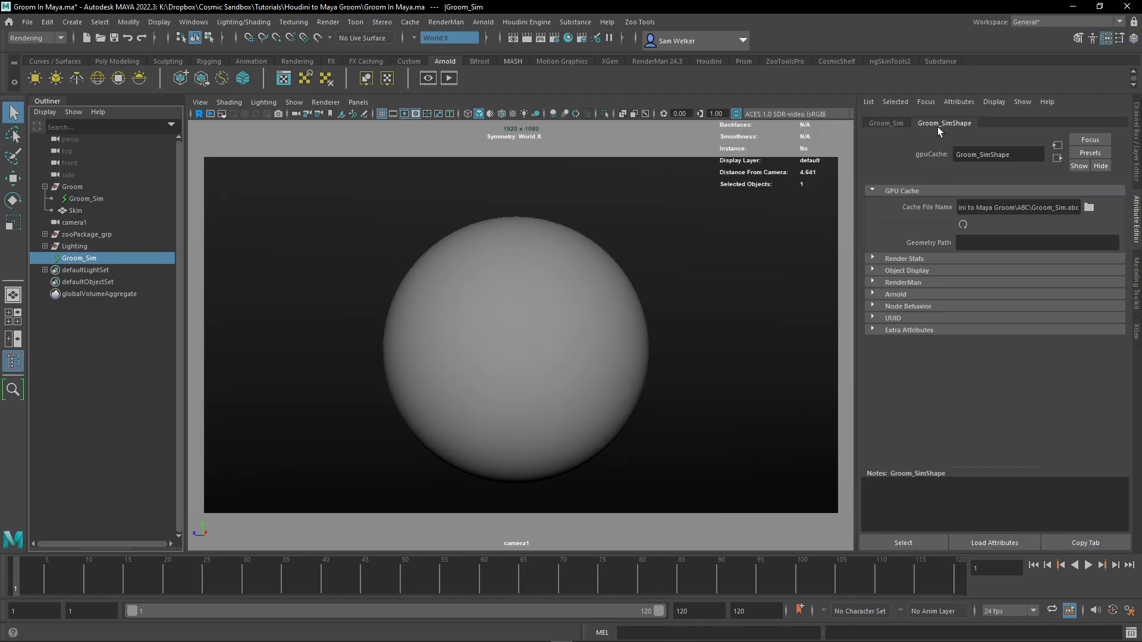
click(901, 295)
scroll(906, 308, down, 5)
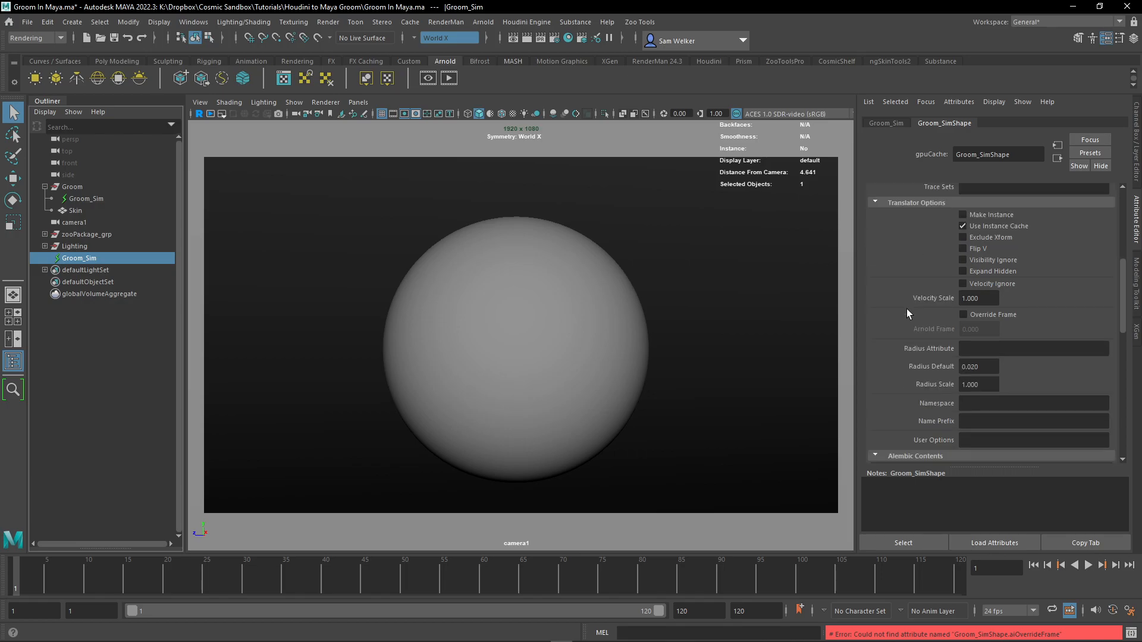
scroll(904, 310, down, 8)
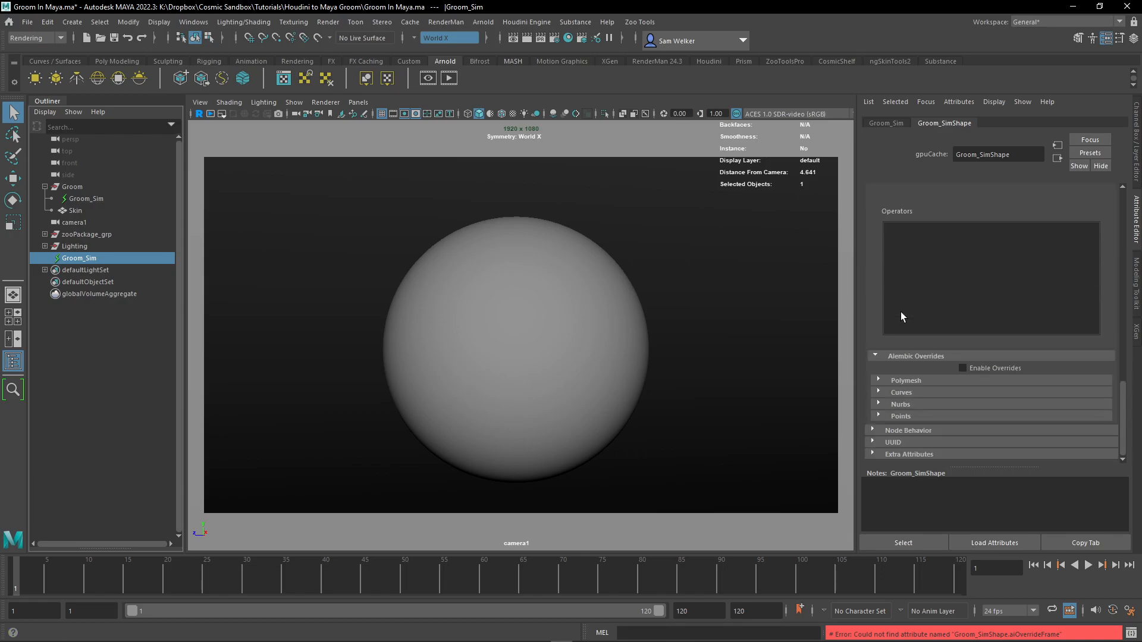
scroll(902, 312, up, 12)
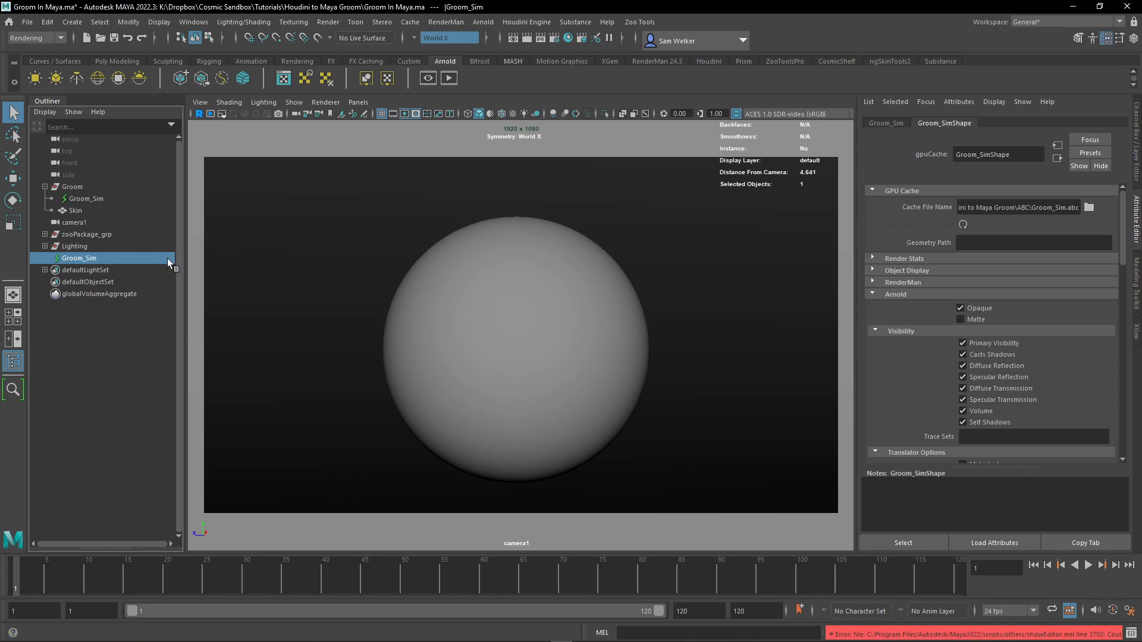
Delete the duplicate Groom_Sim cache outside the Groom group and save the scene.
key(Delete)
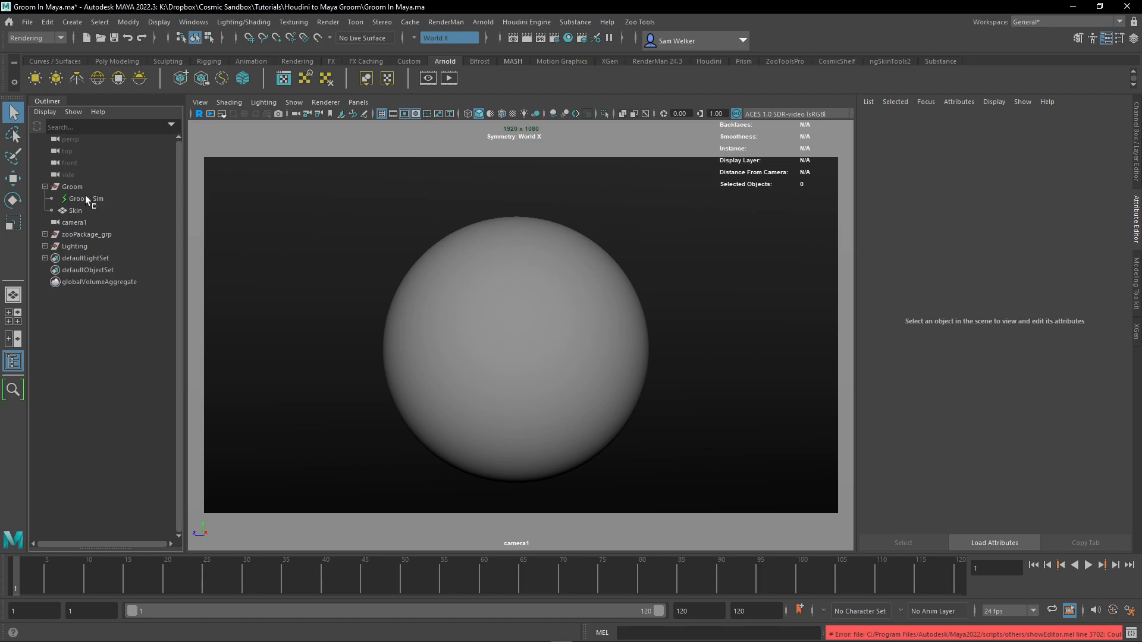
key(ctrl+s)
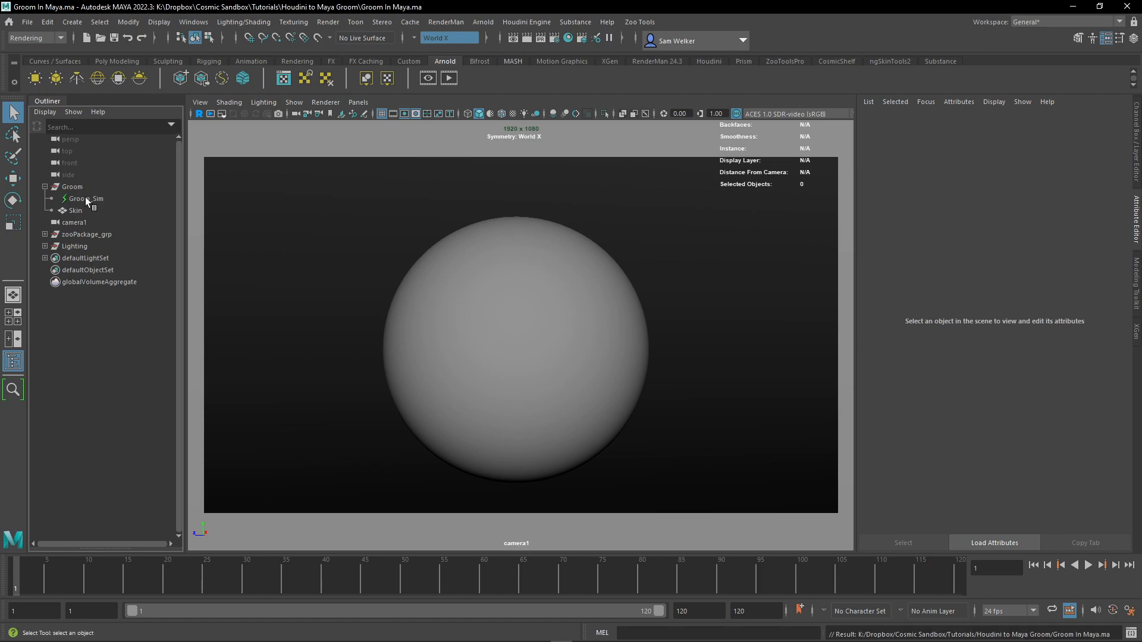
Select Groom_Sim in the Groom group and look over the existing materials available for assignment, leaving without assigning one.
click(89, 198)
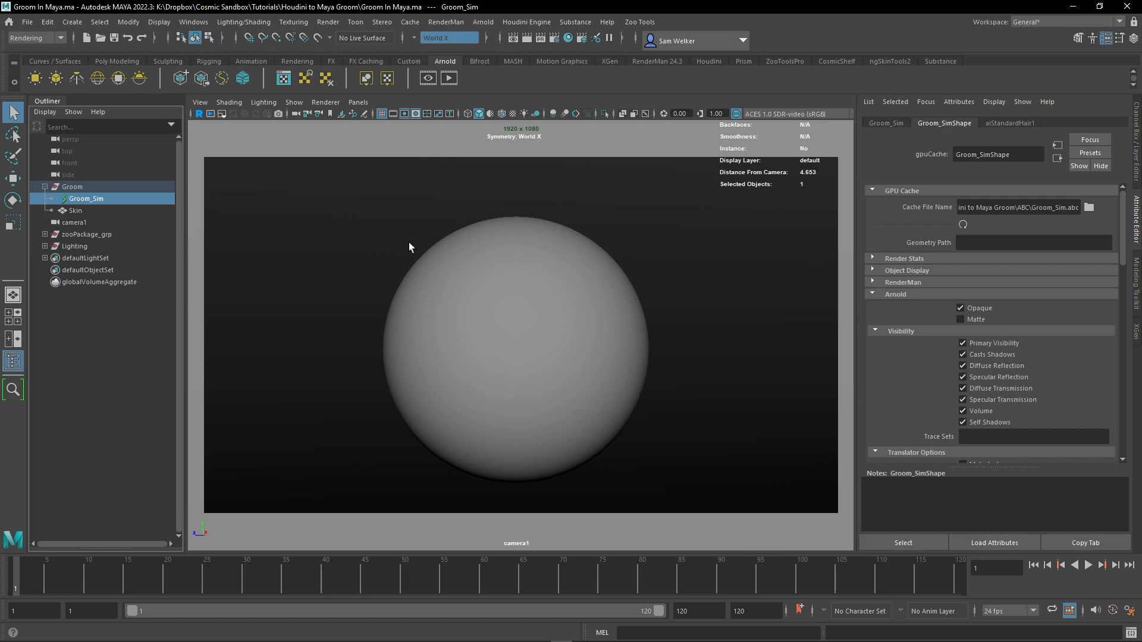
right_click(392, 238)
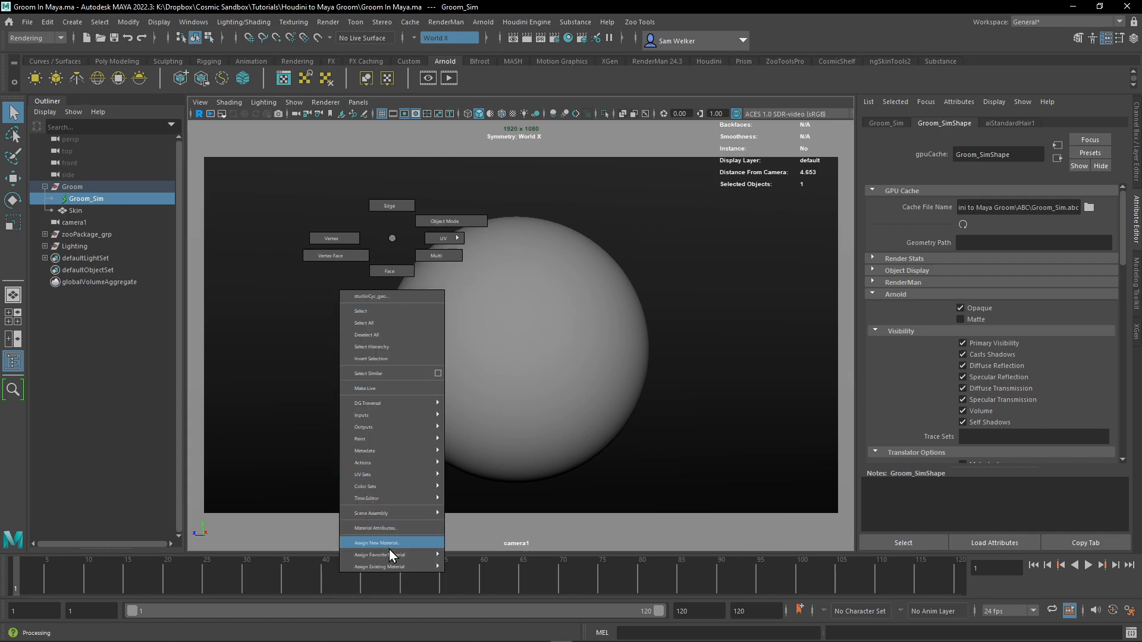
mouse_move(390, 555)
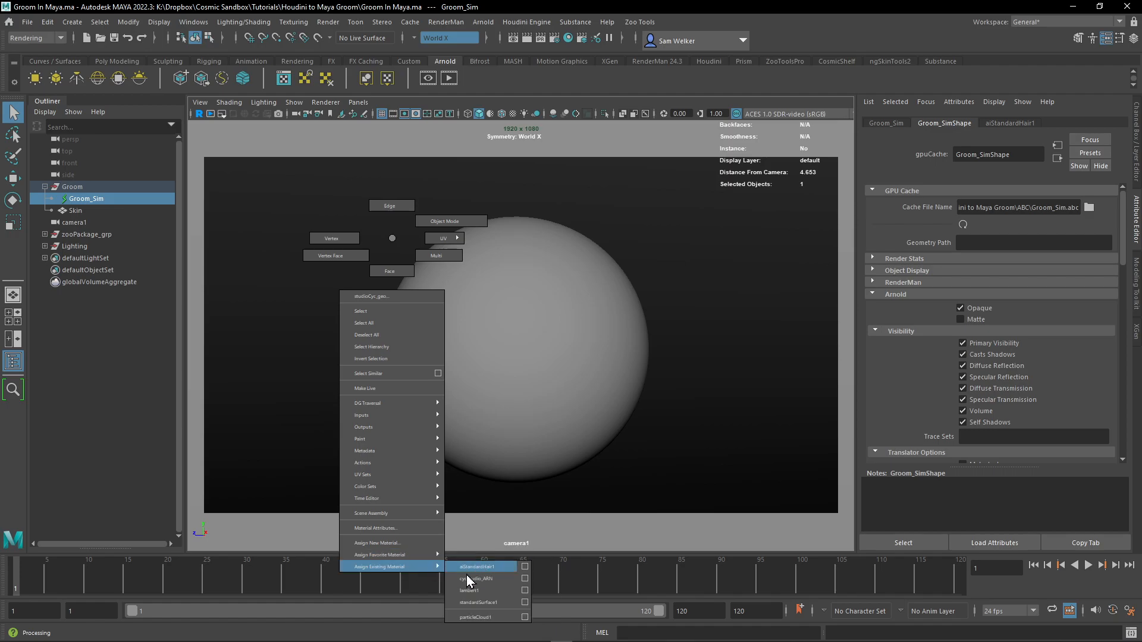
click(111, 441)
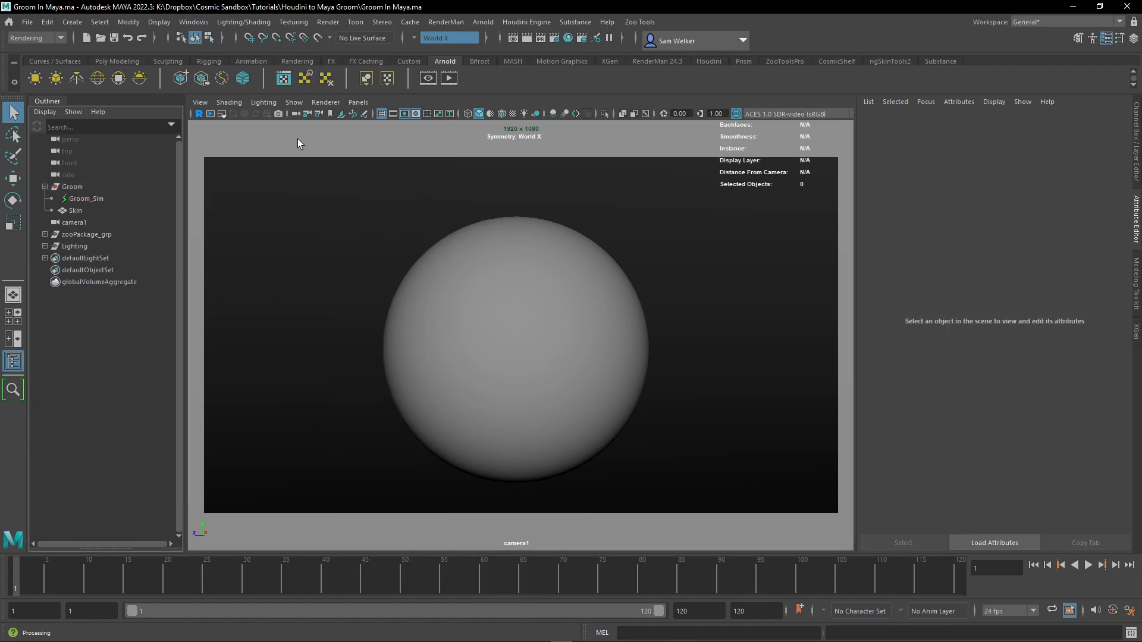
Open Hypershade and examine the Color and Diffuse settings of the aiStandardHair1 shader.
click(568, 39)
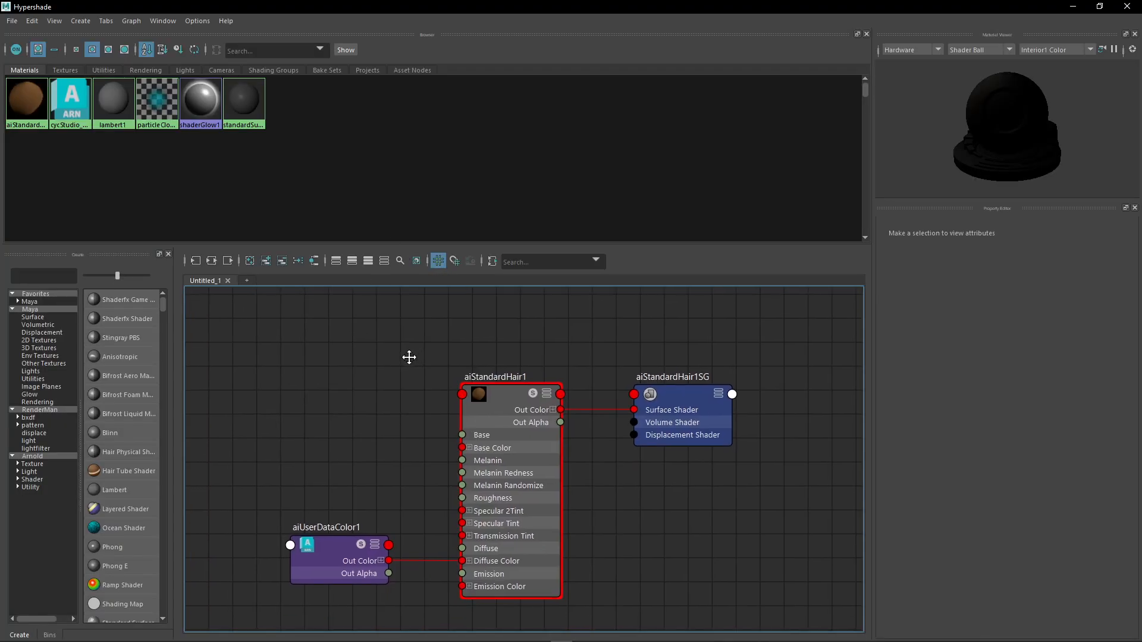
click(518, 448)
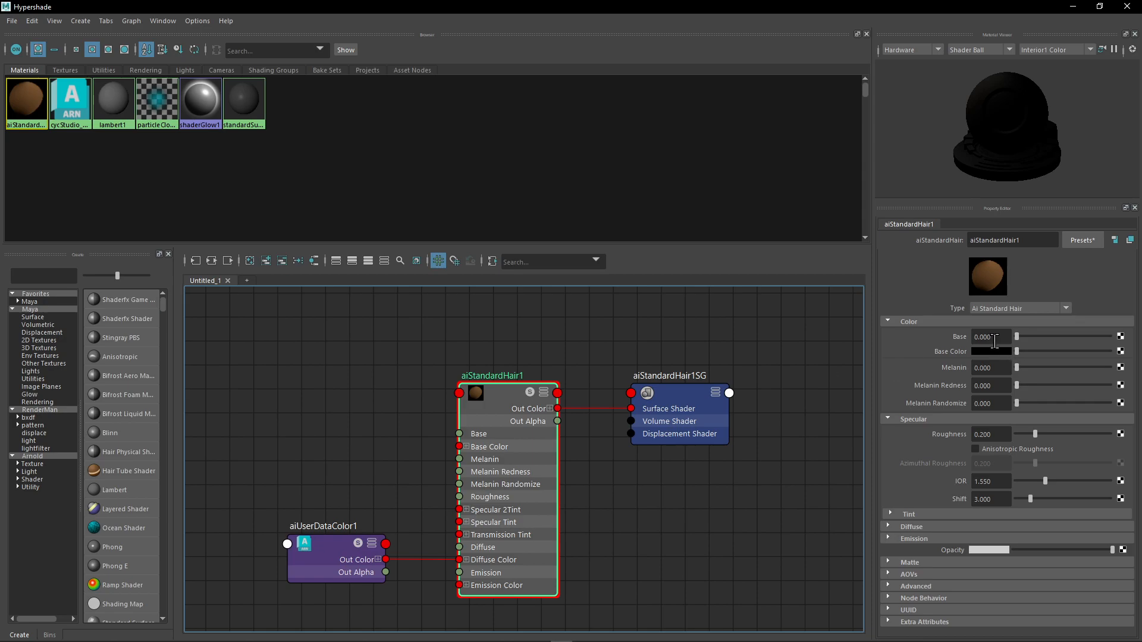
click(950, 321)
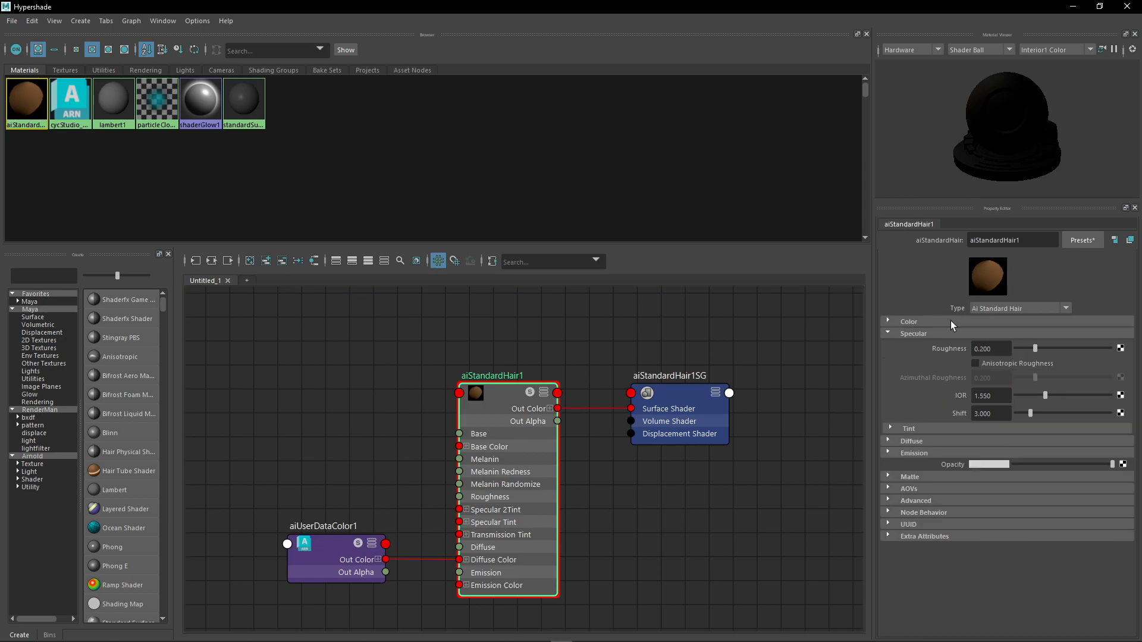
click(915, 445)
alt+middle_drag(686, 550, 695, 507)
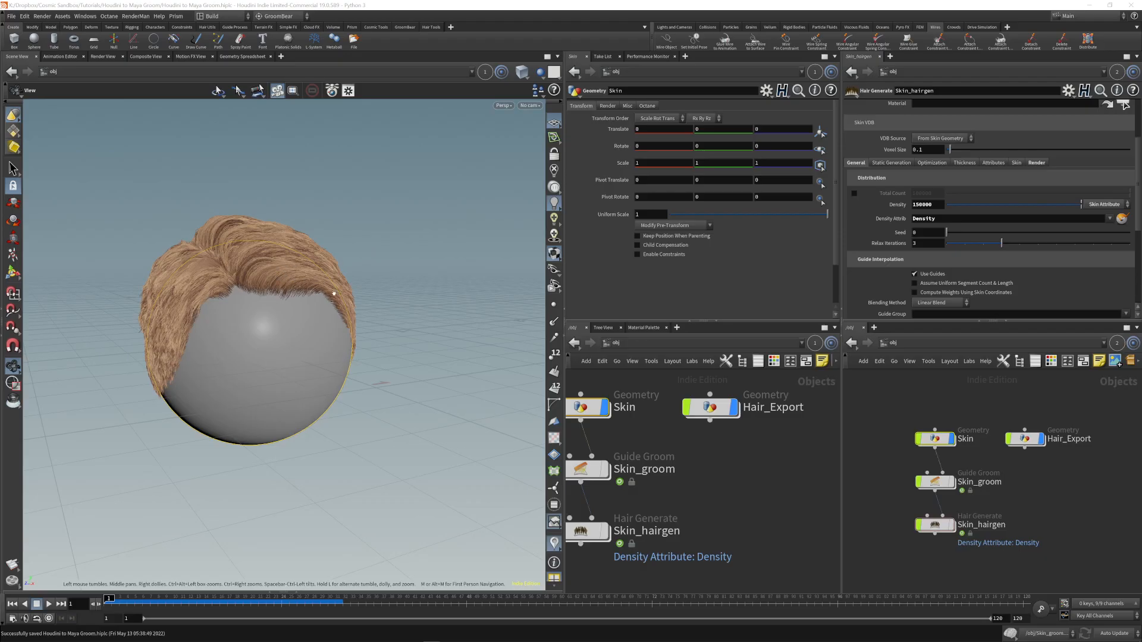
View the groomed hair up close in Houdini, return to Hypershade, and recheck the Color section of aiStandardHair1.
scroll(231, 248, up, 6)
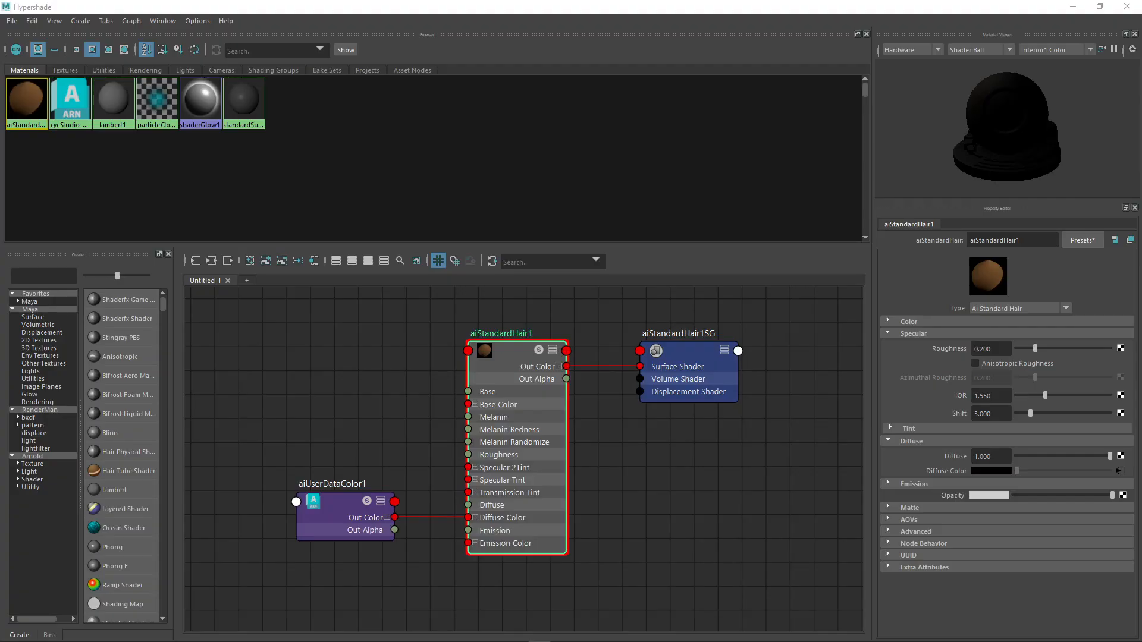
click(643, 508)
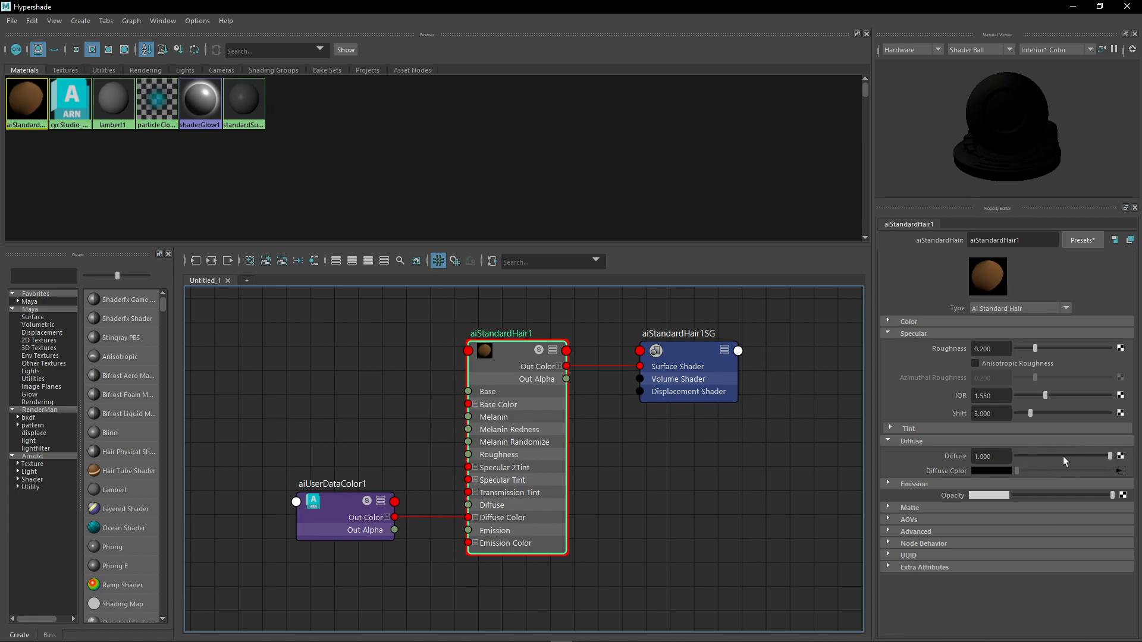
click(963, 323)
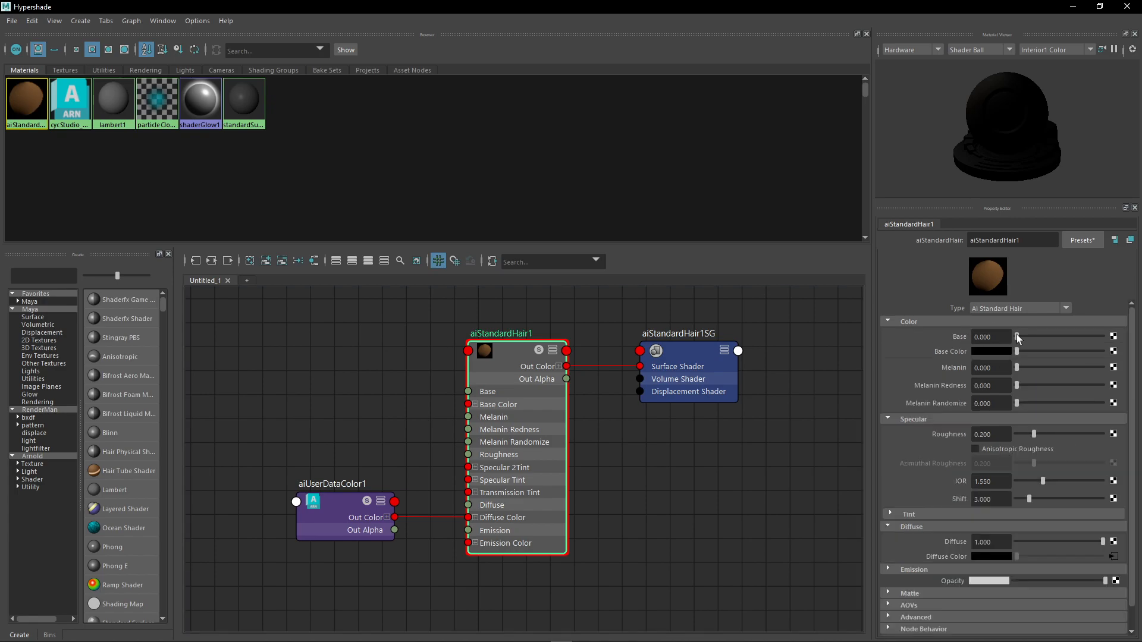
click(948, 321)
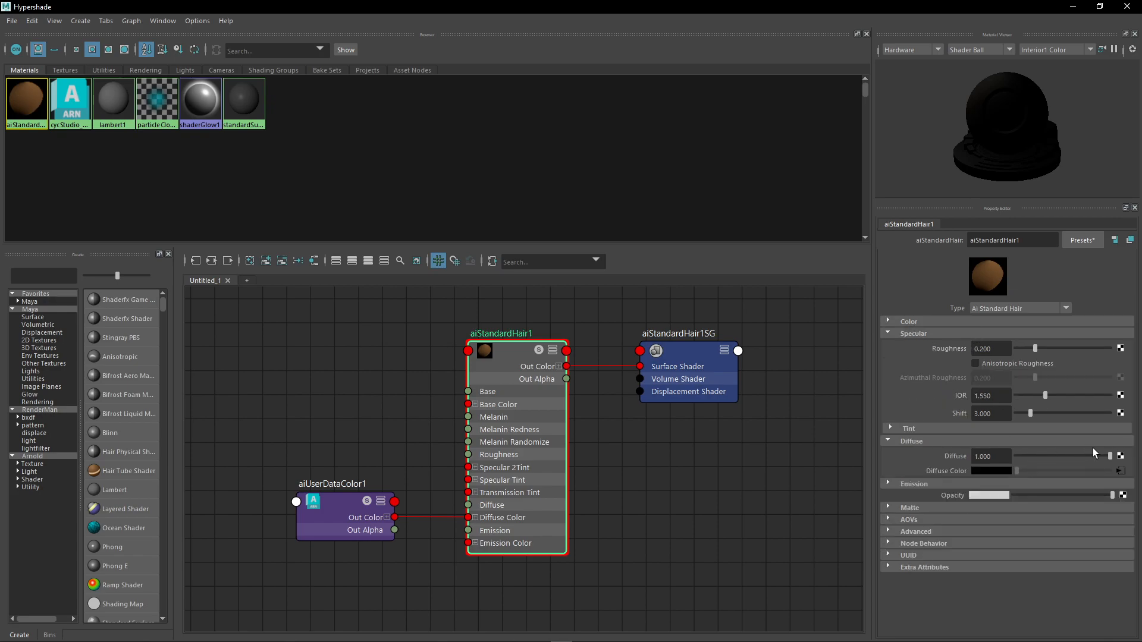
alt+middle_drag(698, 478, 698, 473)
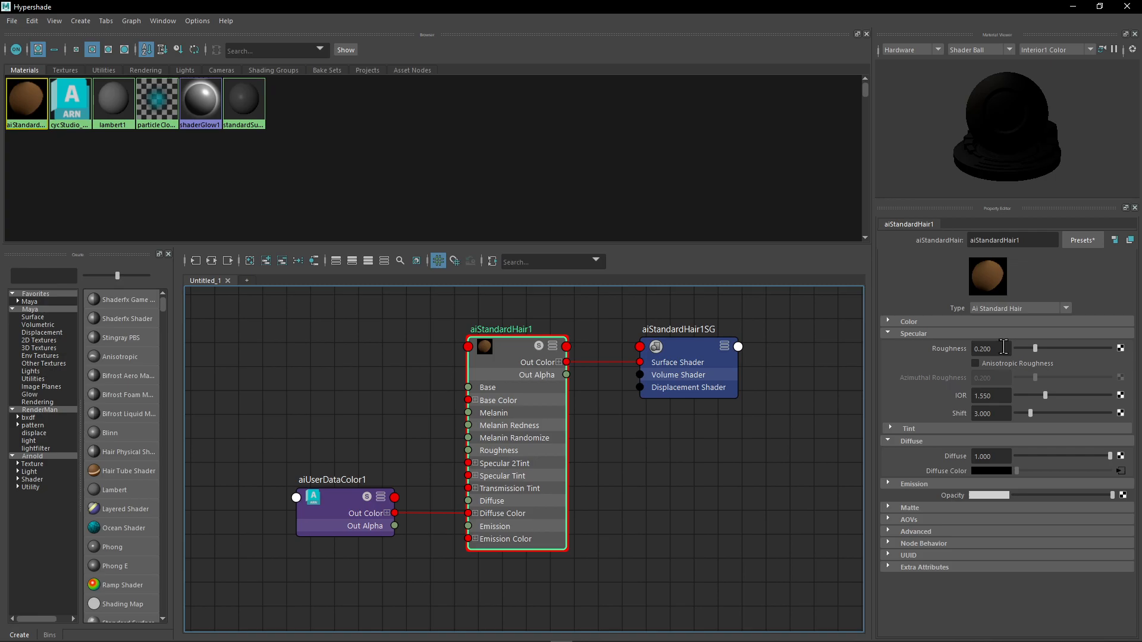
Inspect the Attribute setting of the aiUserDataColor1 node connected to the hair shader's Diffuse Color.
drag(358, 442, 333, 529)
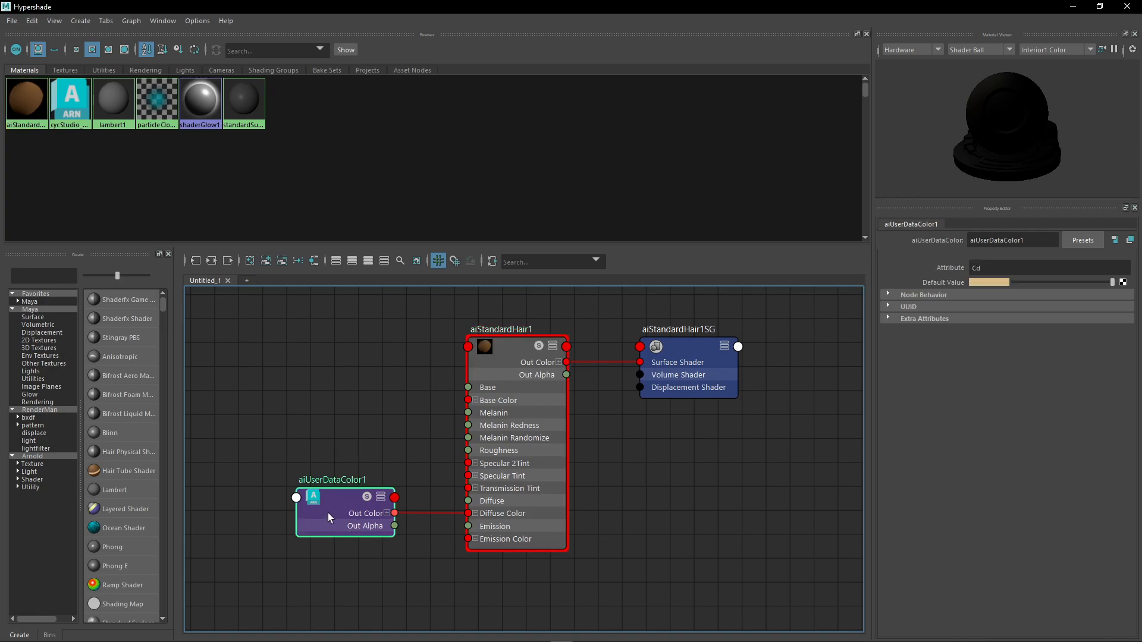
click(987, 269)
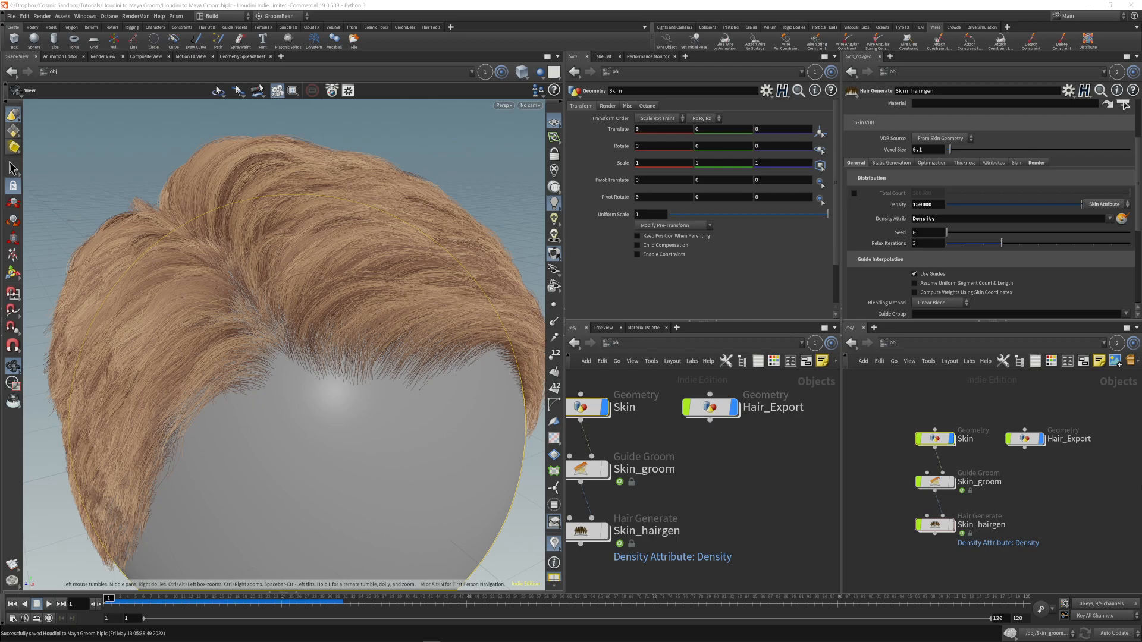
Switch to Houdini, enter the Hair_Export geometry and examine the point and primitive attributes carried by the OUT_Hair null.
double_click(711, 407)
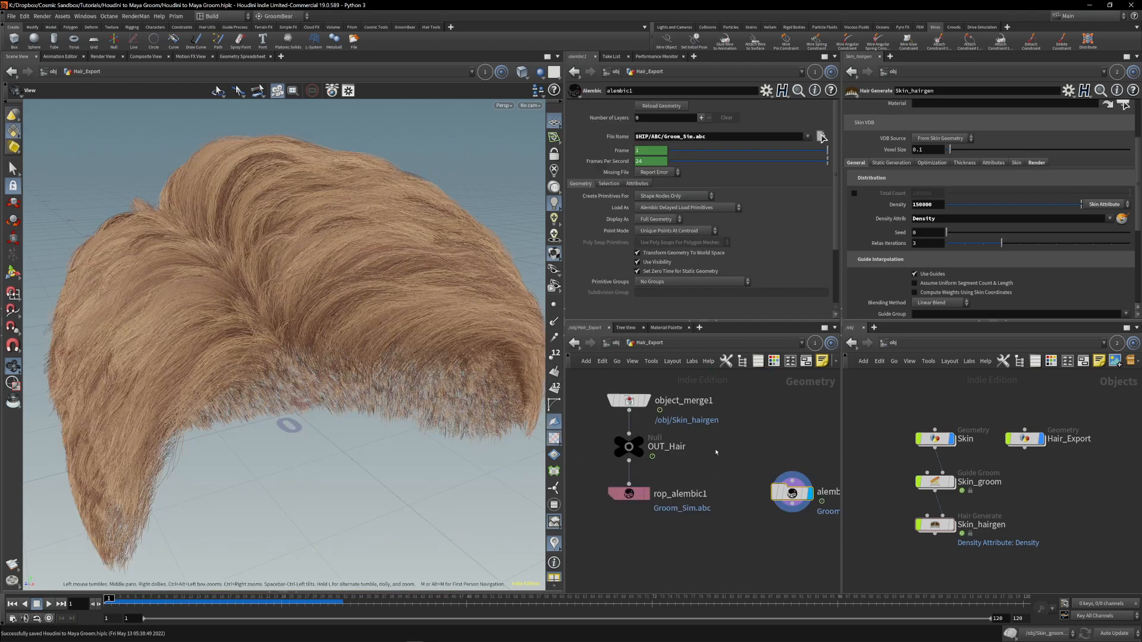
middle_click(633, 450)
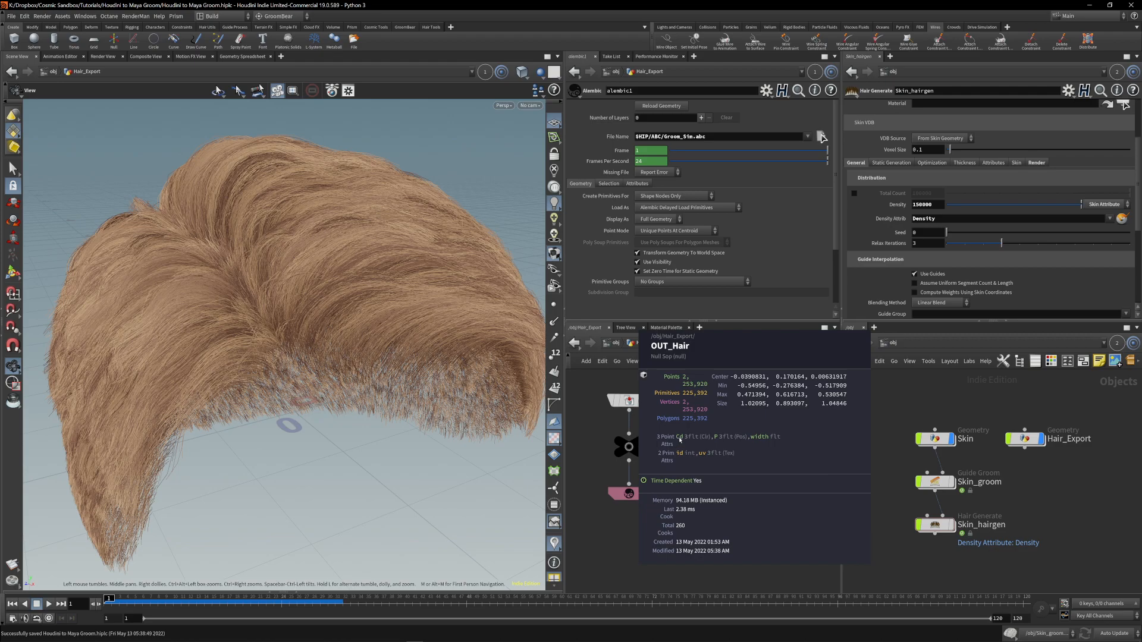
middle_drag(666, 527, 643, 529)
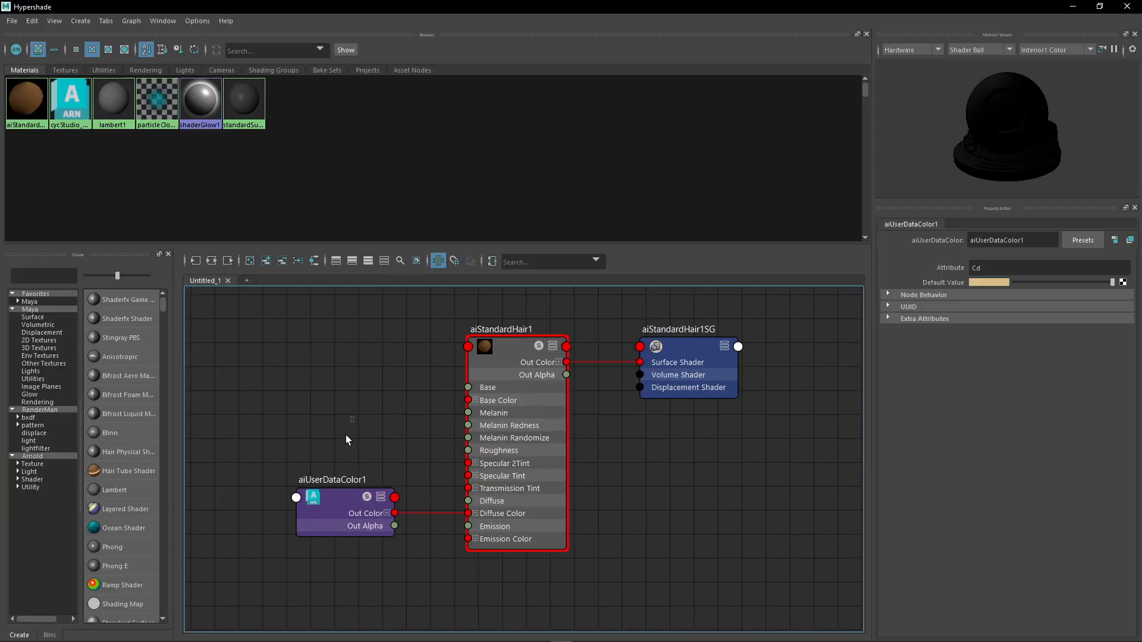
Return to Hypershade, check the Attribute and Default Value settings of the aiUserDataColor1 node, and close Hypershade.
click(348, 524)
alt+middle_drag(769, 505, 757, 502)
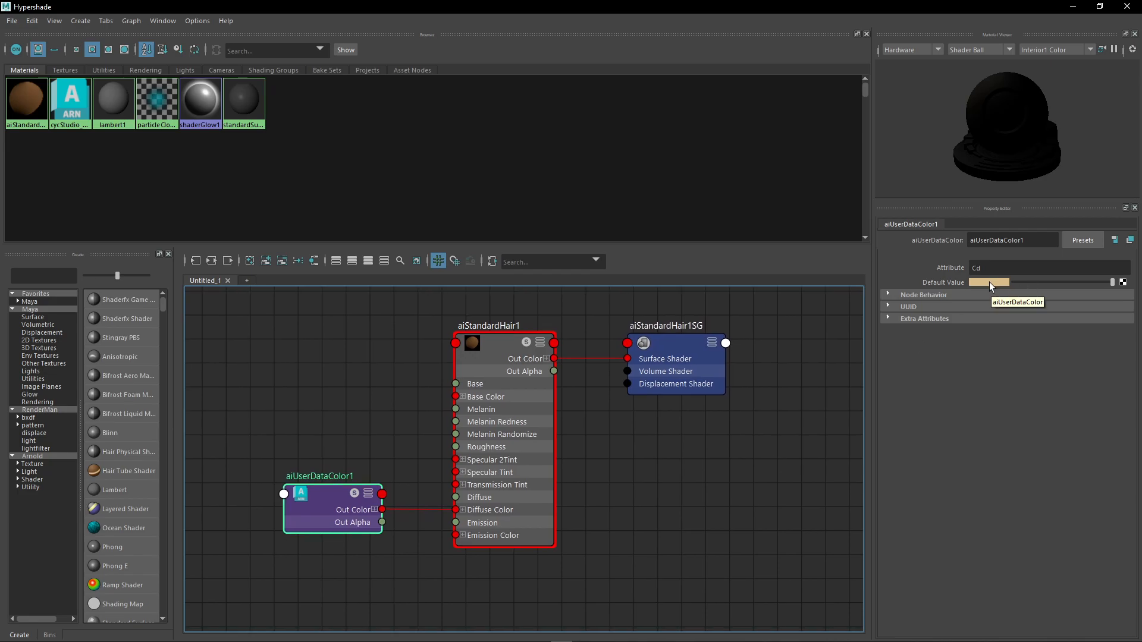
alt+middle_drag(648, 468, 640, 476)
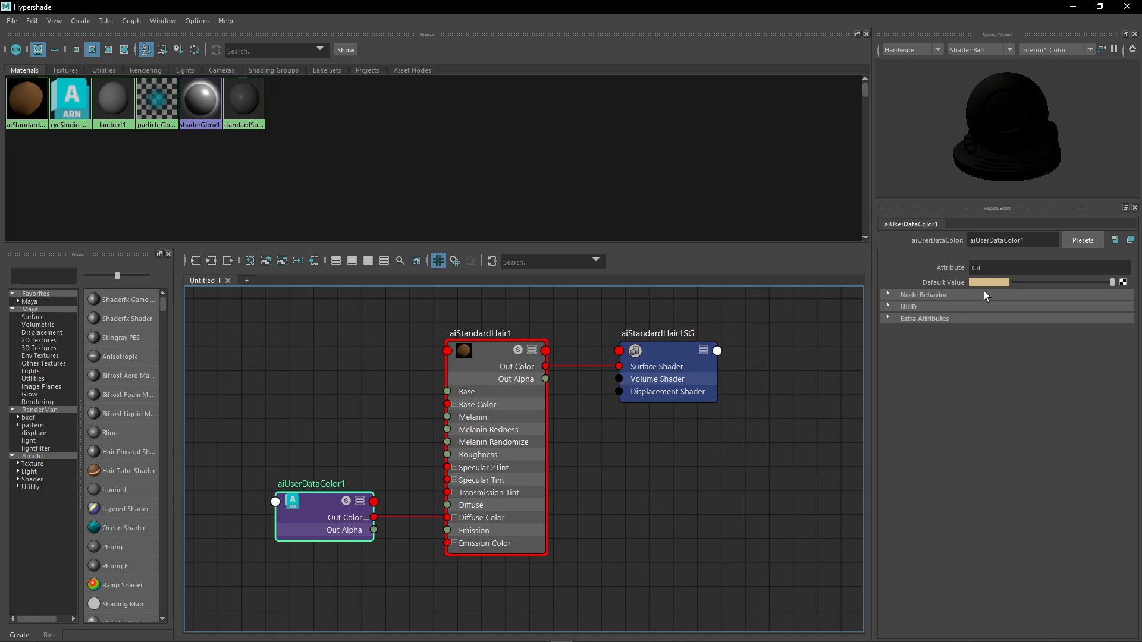
click(1034, 268)
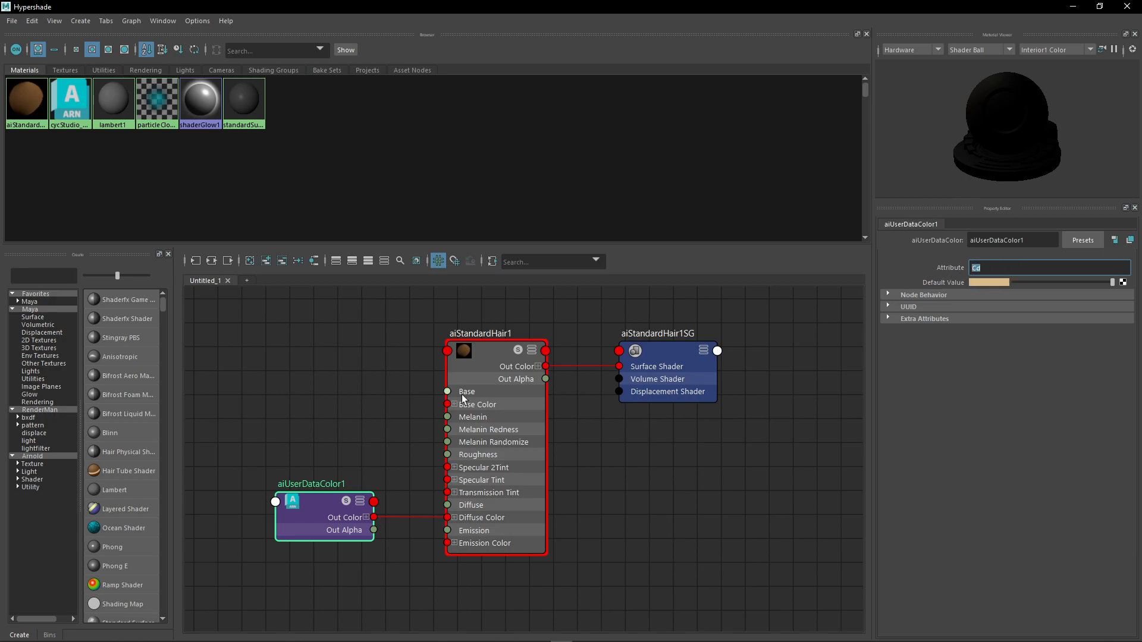
click(1126, 6)
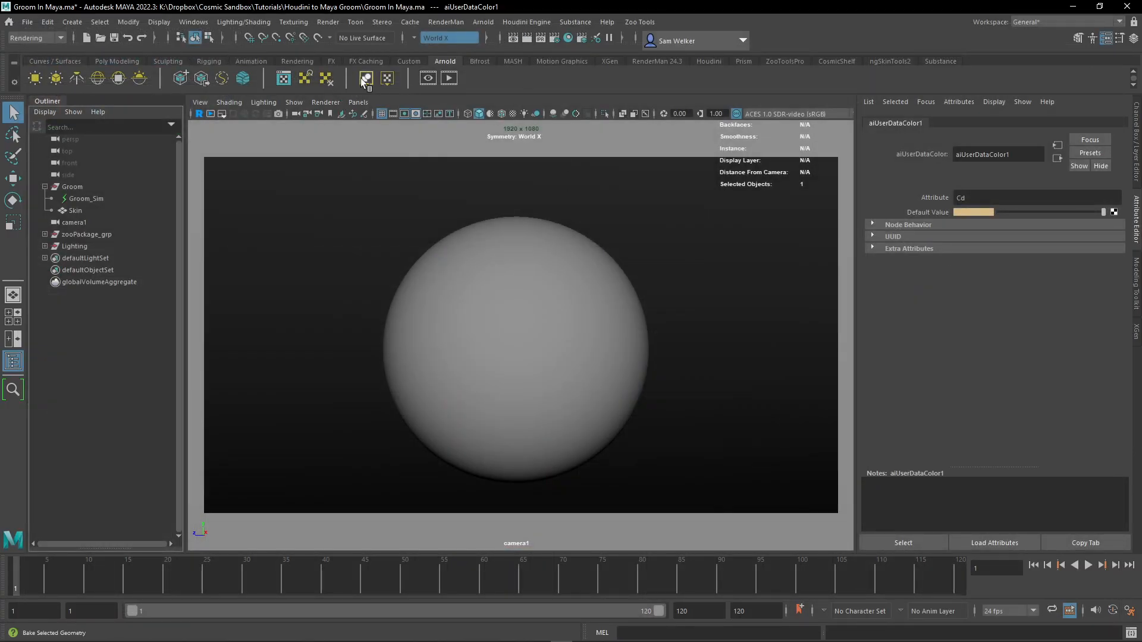
Open the Render Settings and review the file output, frame range and camera settings, and the System device selection.
click(556, 40)
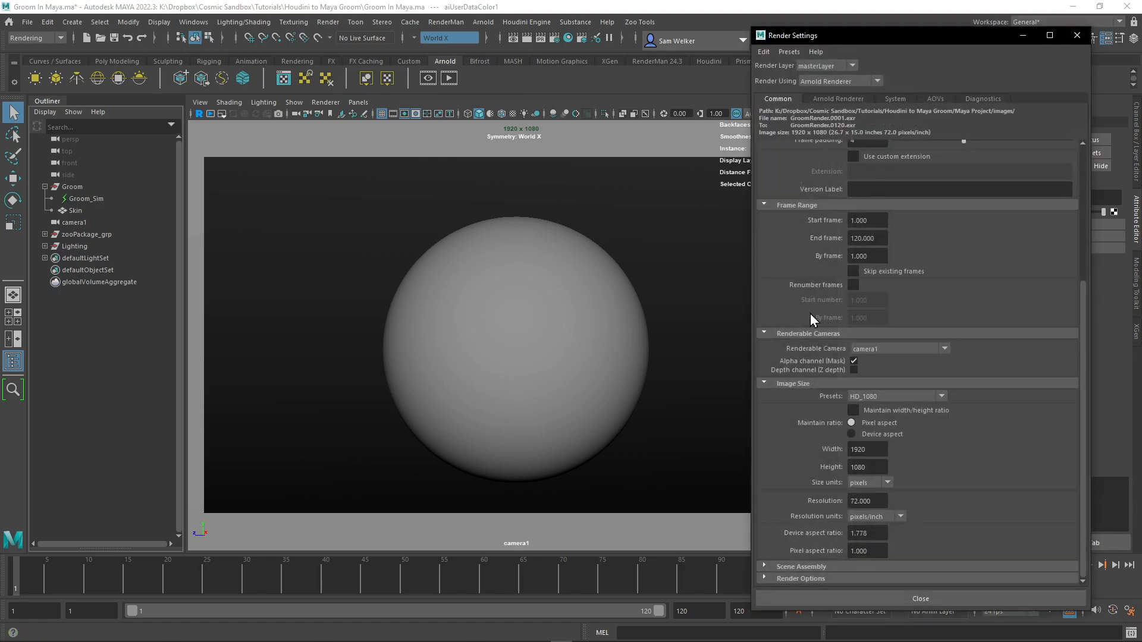
scroll(811, 316, up, 5)
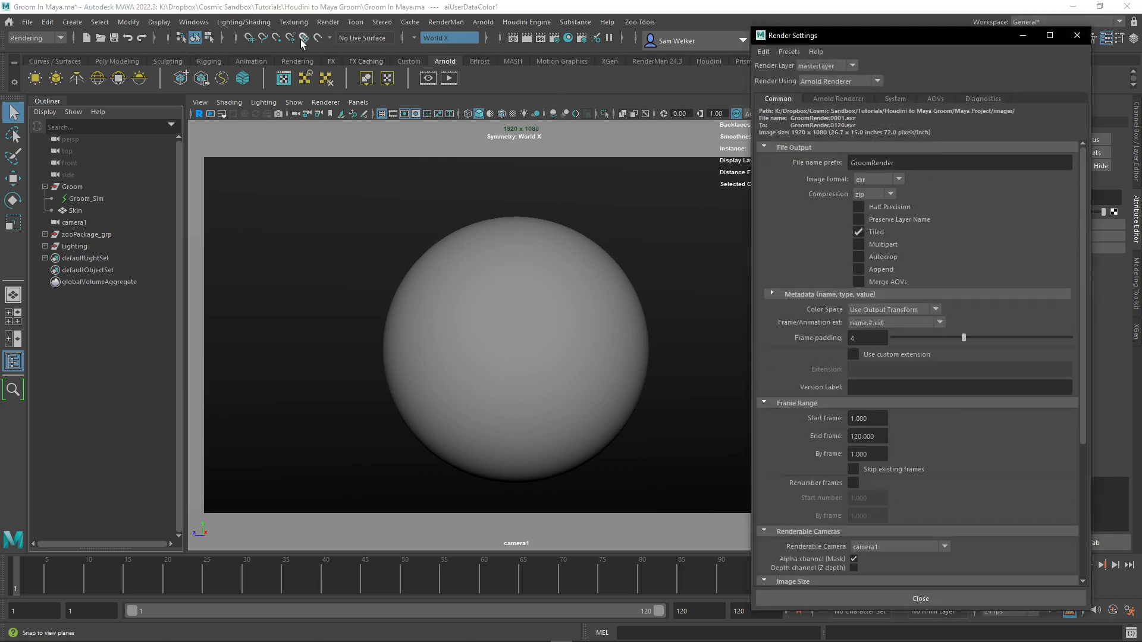
click(328, 22)
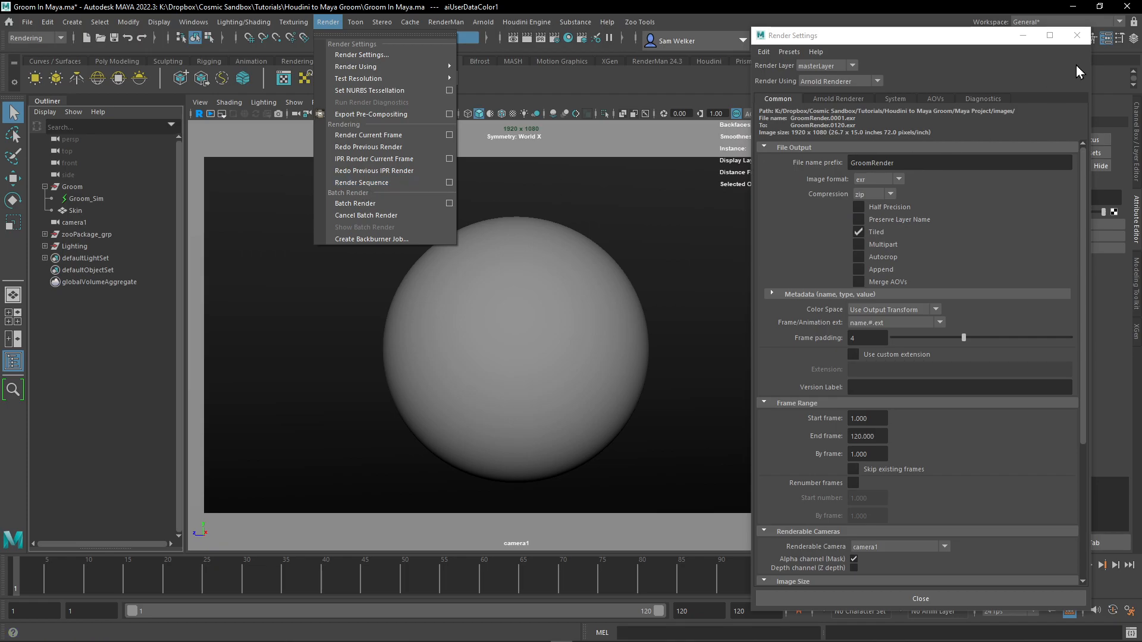
click(838, 98)
click(895, 99)
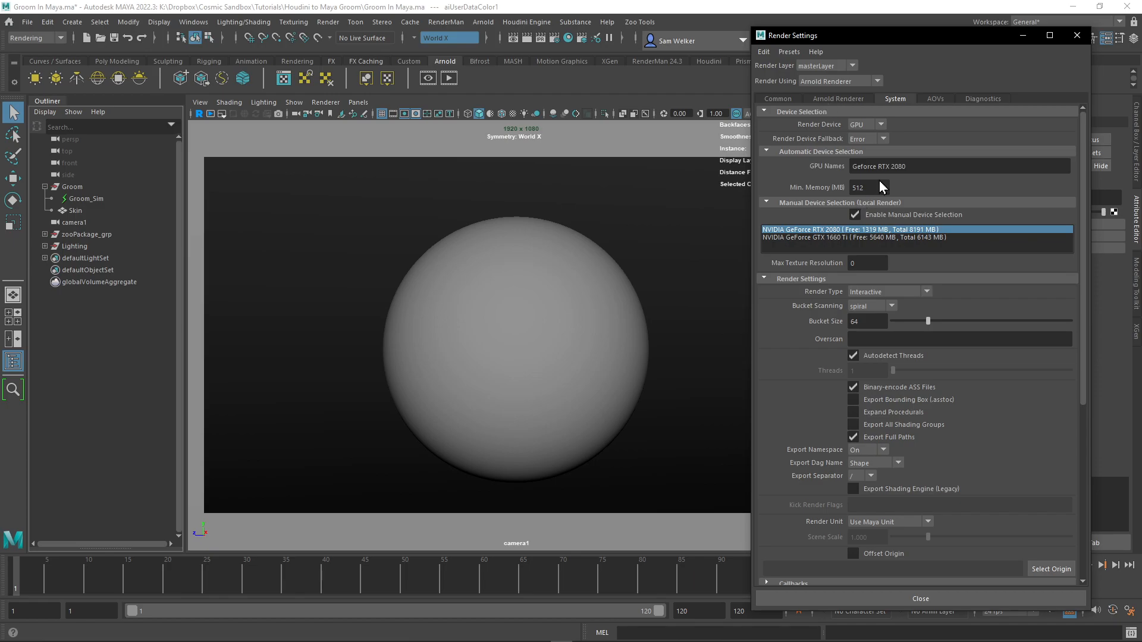
Review the Arnold Renderer's Sampling, Adaptive Sampling and Motion Blur settings, and close the Render Settings.
click(845, 99)
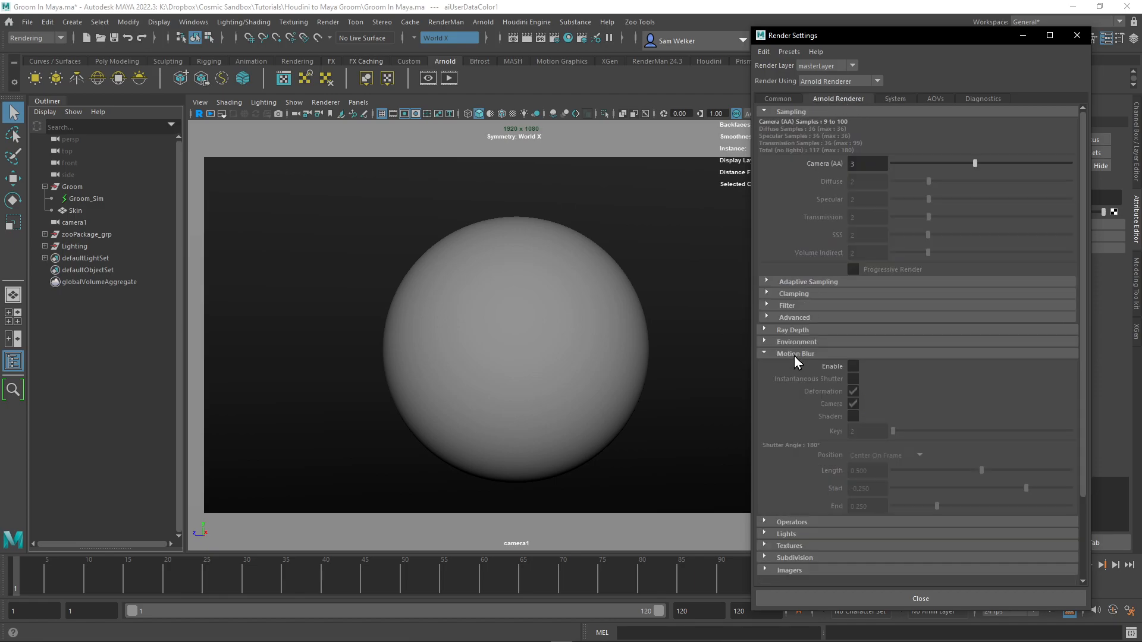
click(793, 330)
click(797, 282)
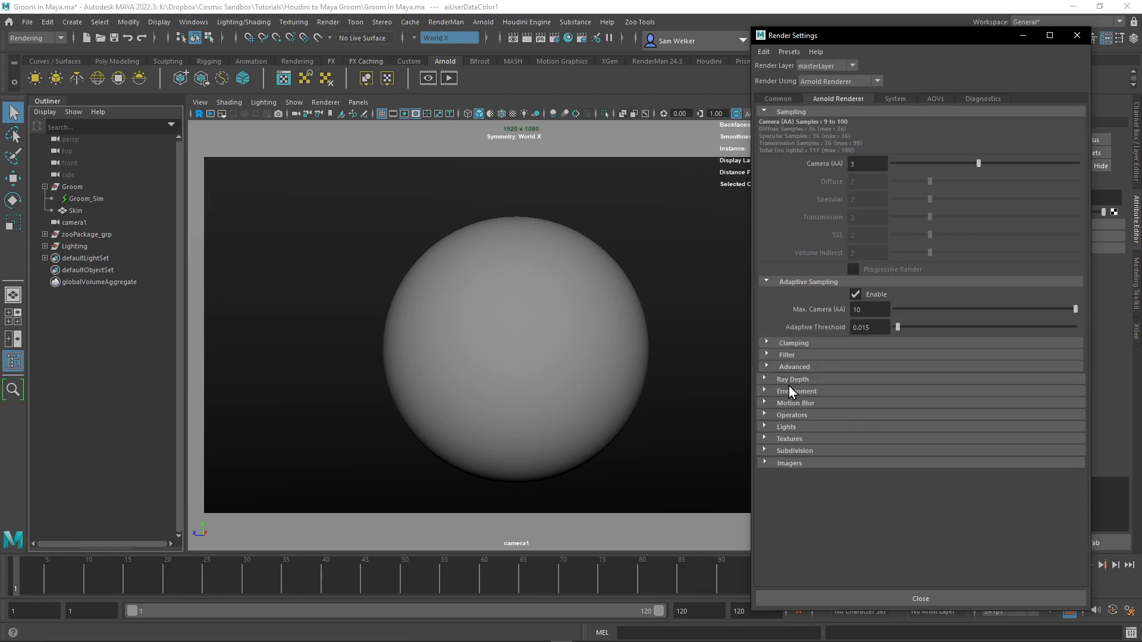
click(796, 403)
click(797, 403)
drag(985, 38, 944, 21)
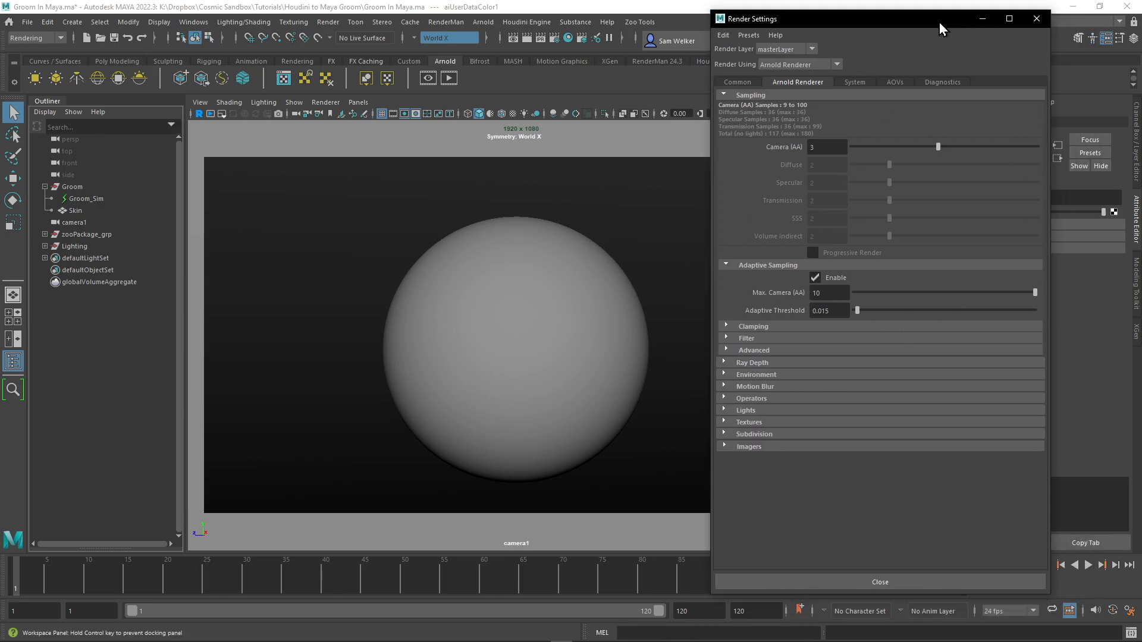
click(1036, 18)
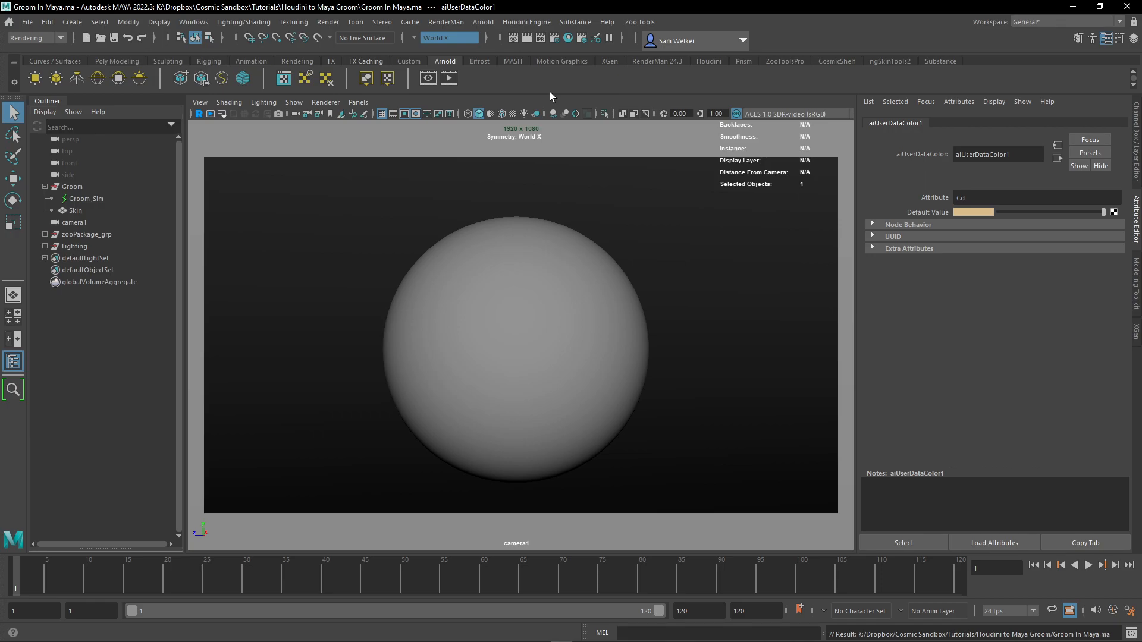
click(410, 22)
mouse_move(432, 50)
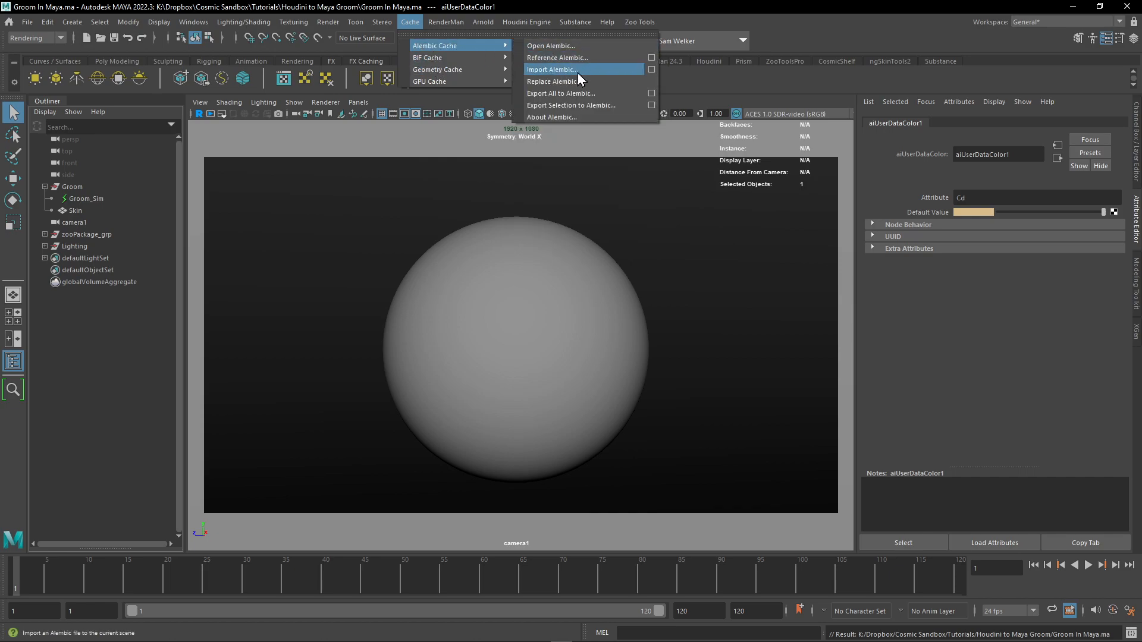
click(744, 81)
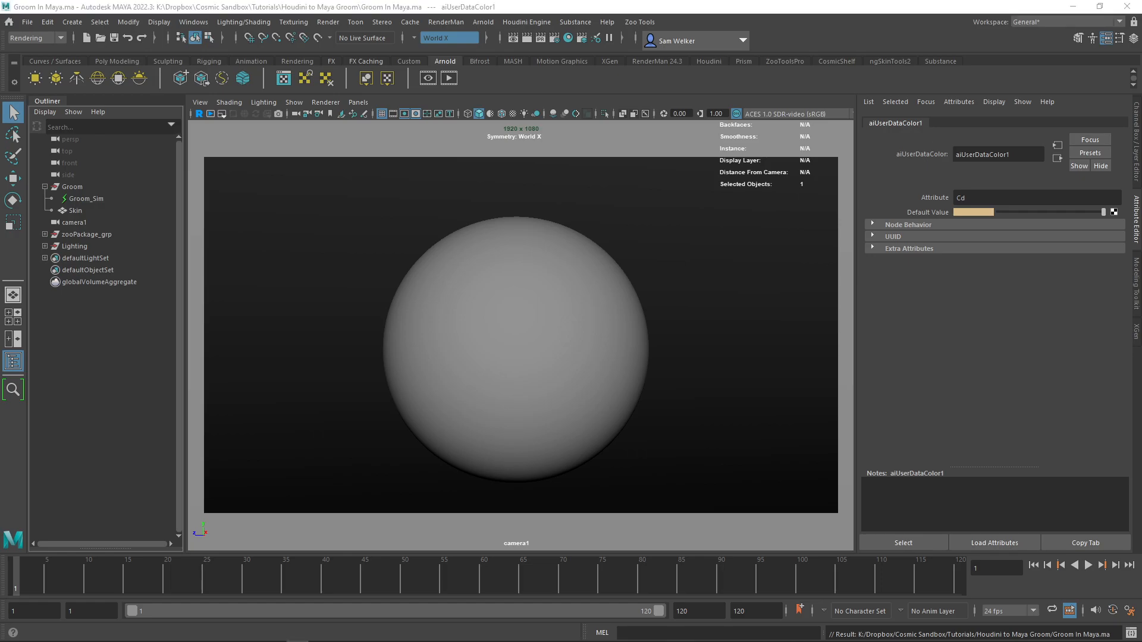
Bring up Task Manager and examine the computer's CPU and memory performance.
drag(78, 212, 274, 81)
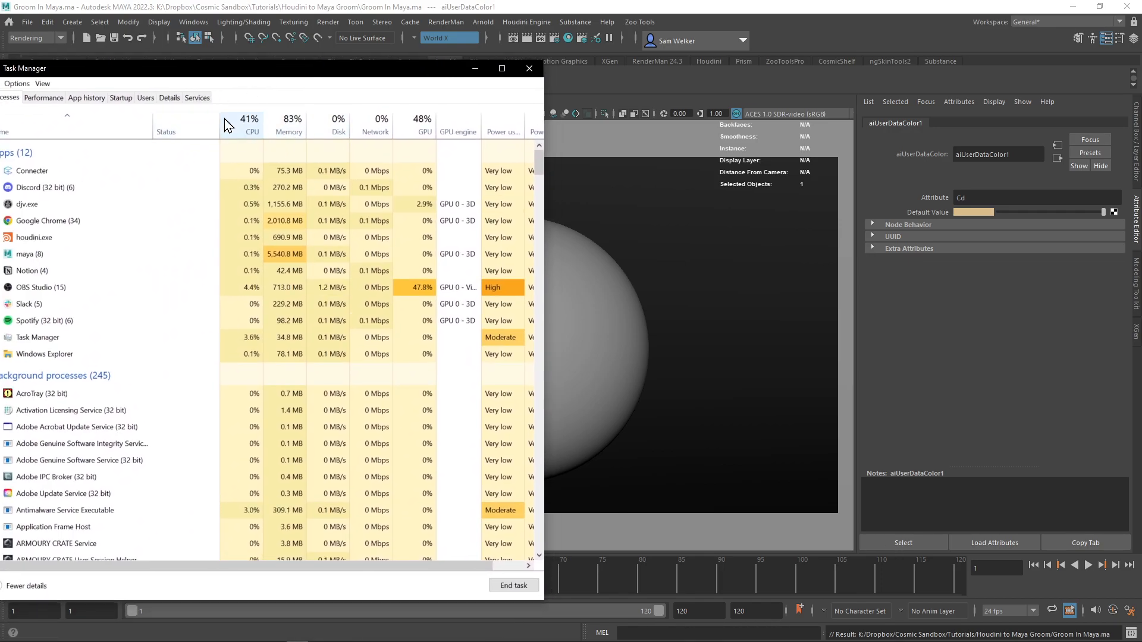
click(62, 98)
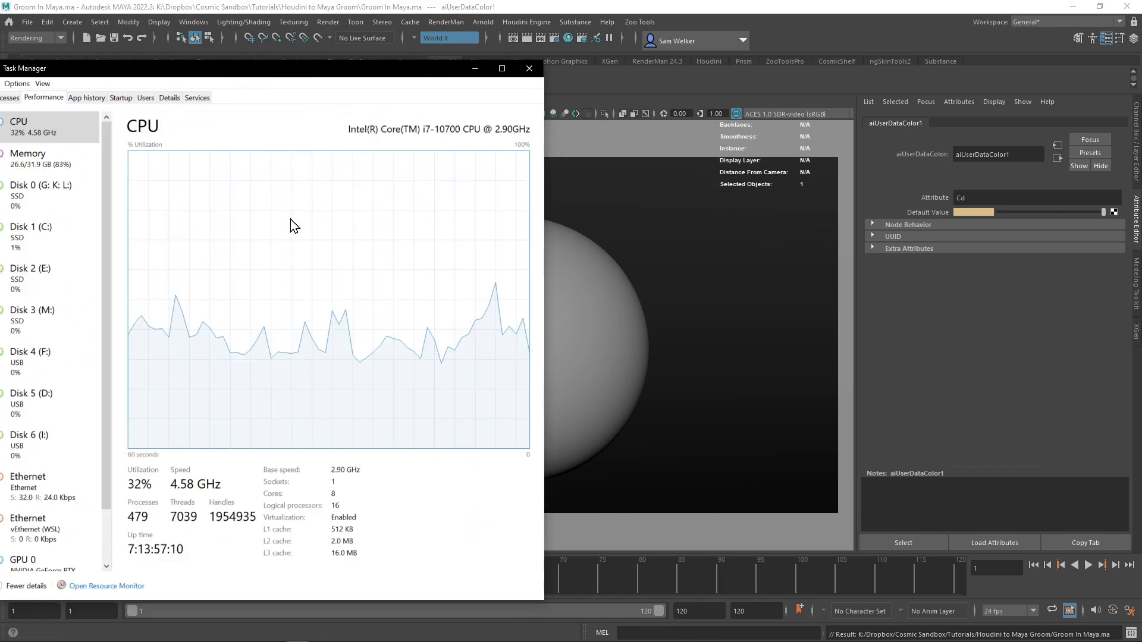
click(47, 156)
drag(157, 72, 284, 60)
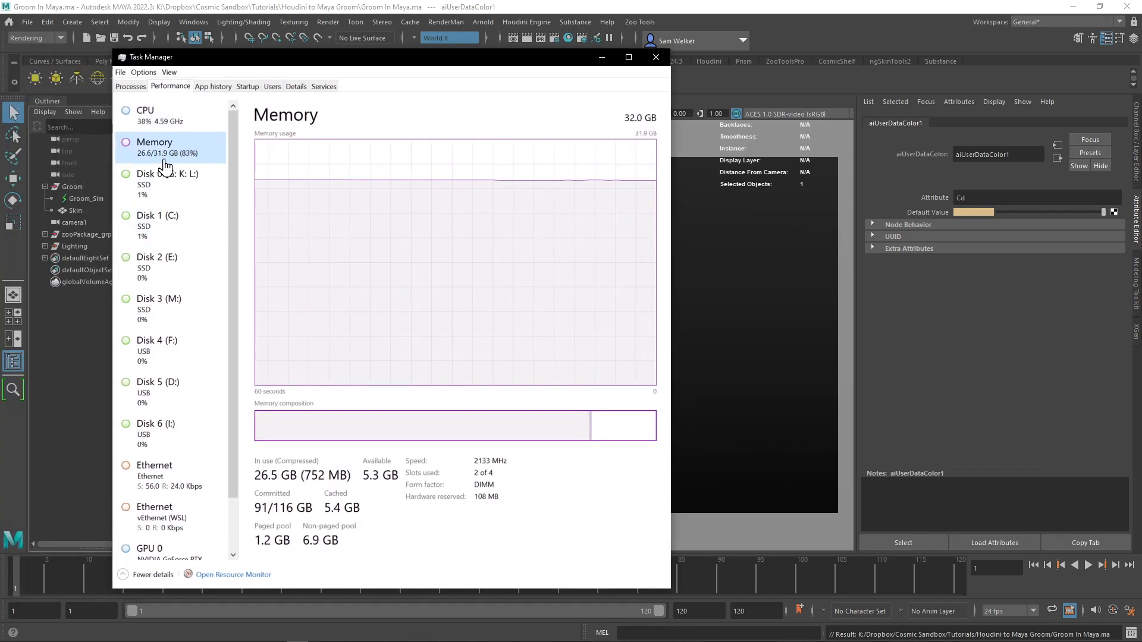
Inspect the resource use of Maya's individual processes in Task Manager, and return to the Maya scene.
click(132, 86)
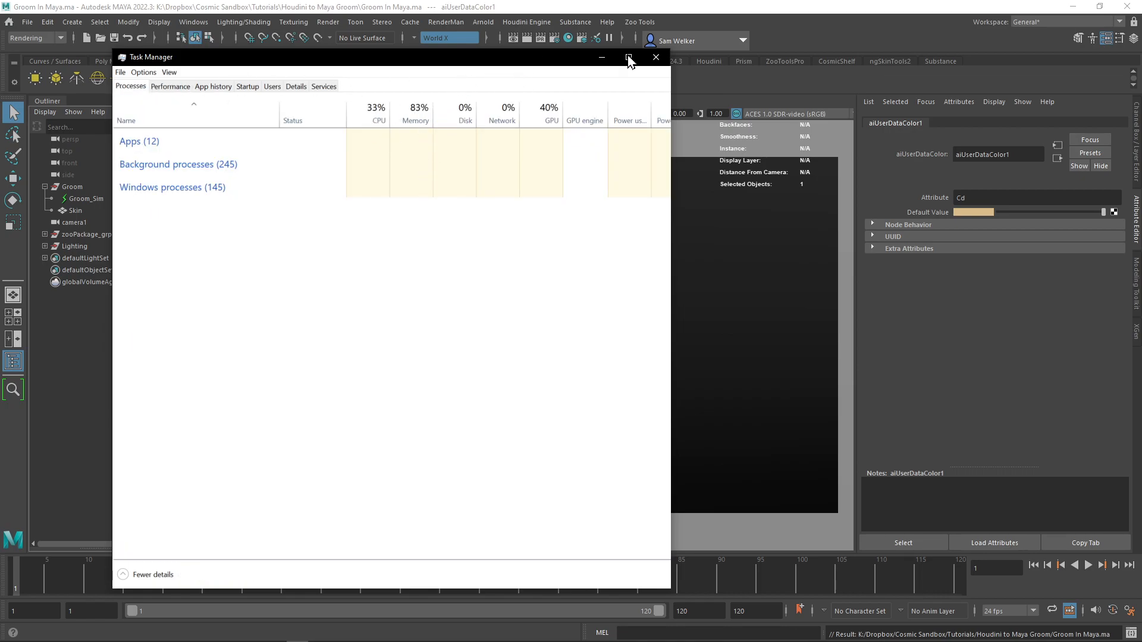
drag(487, 62, 431, 63)
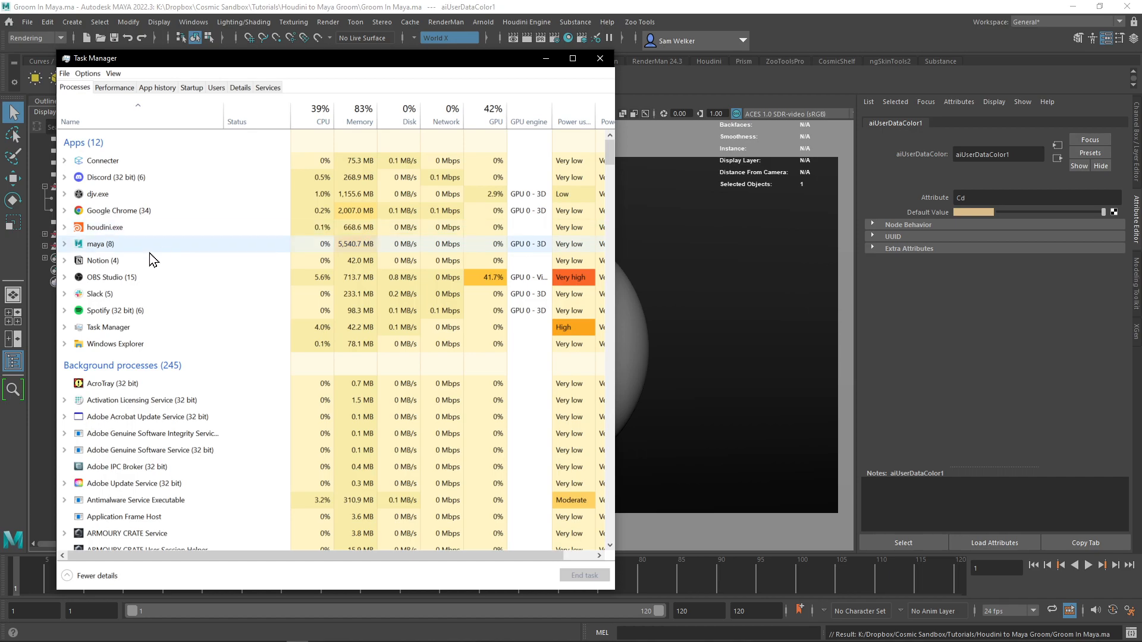
click(65, 245)
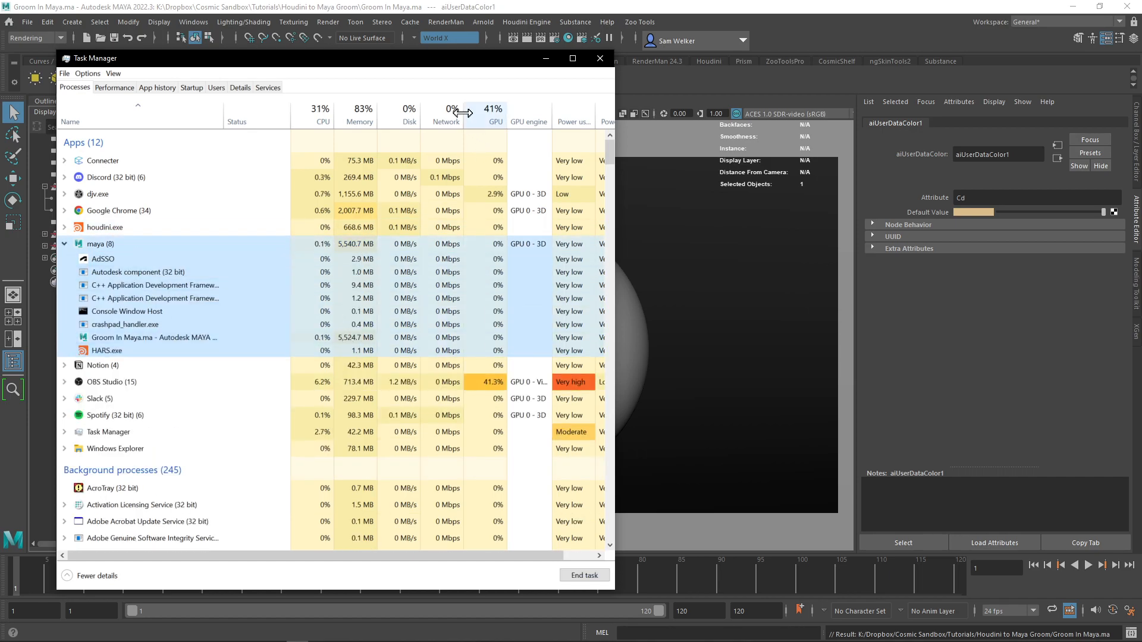
drag(435, 64, 0, 232)
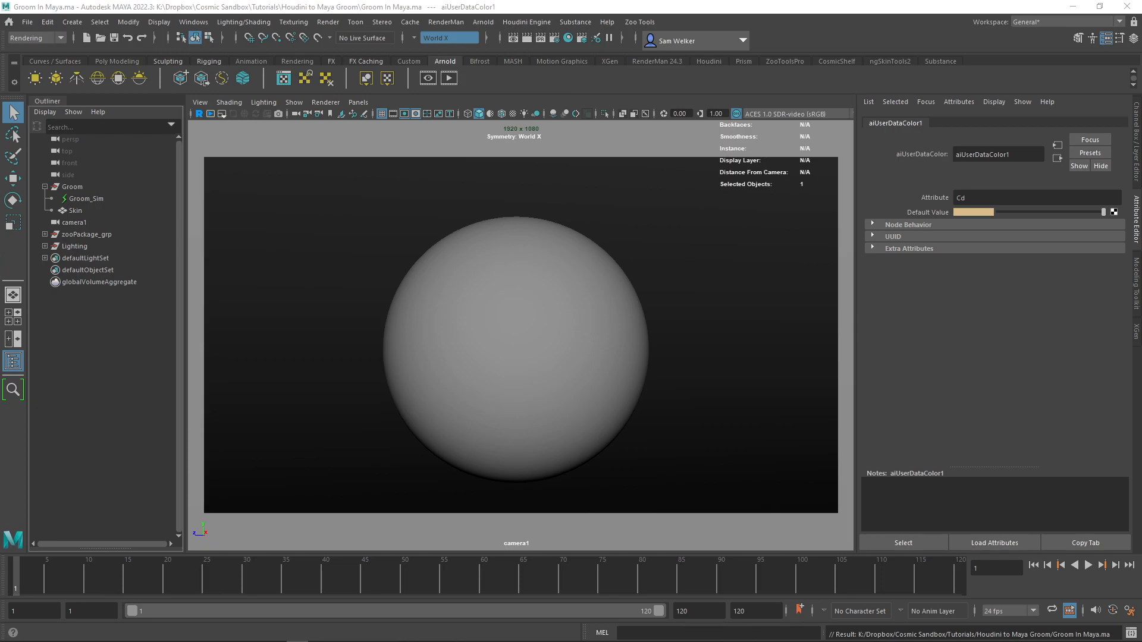
click(510, 106)
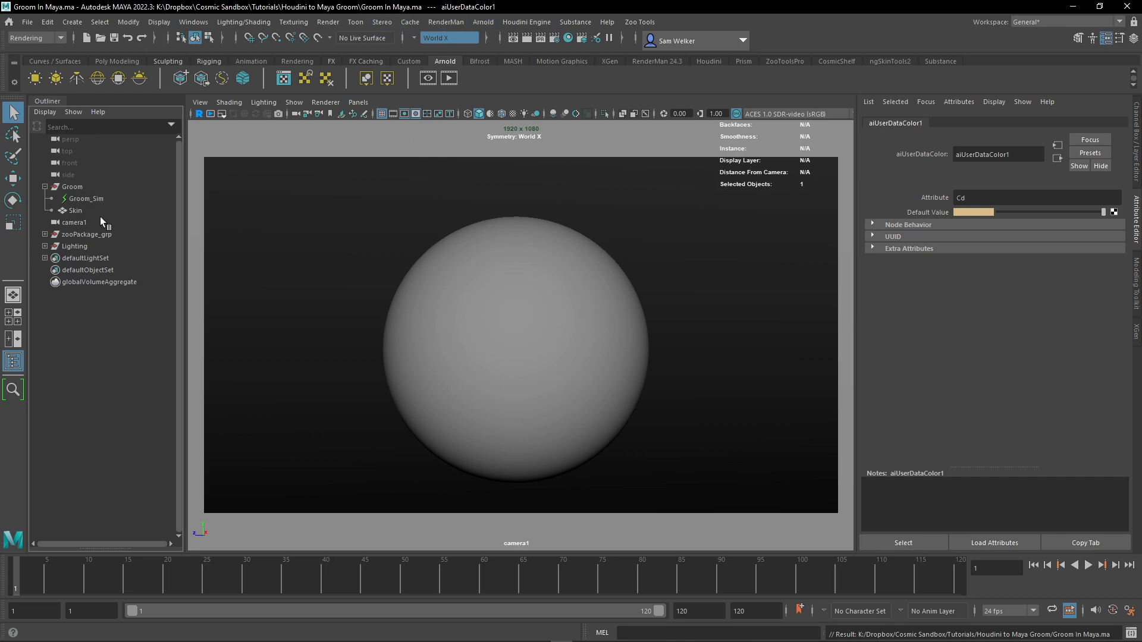
Select Groom_Sim, look over the GPU cache and Arnold attributes of its shape, and clear the selection.
click(89, 200)
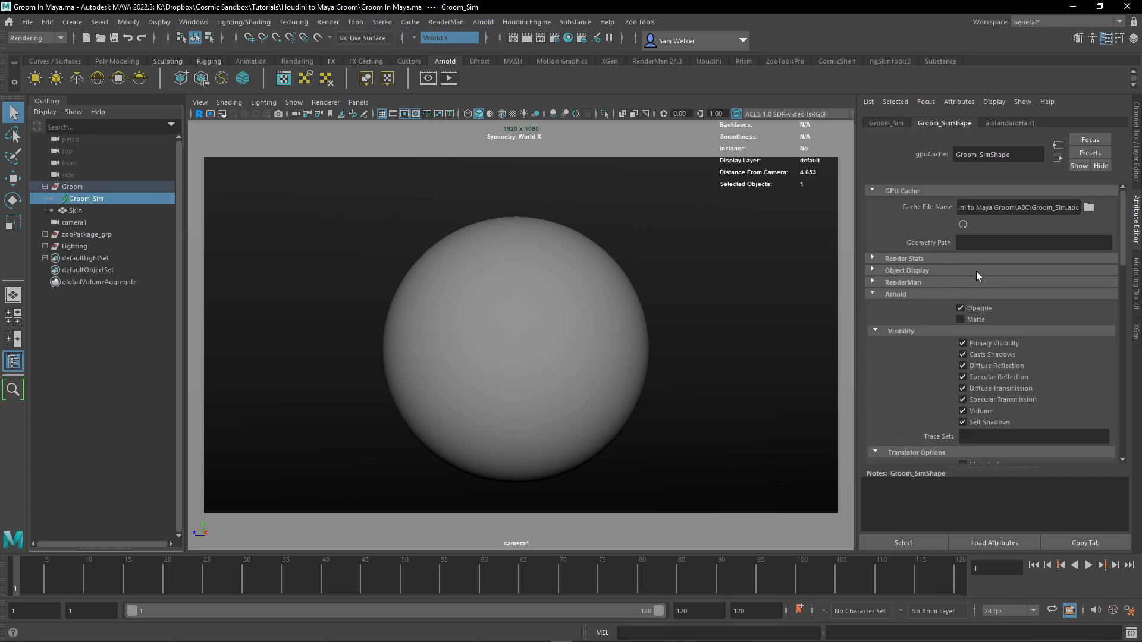
click(914, 294)
click(145, 328)
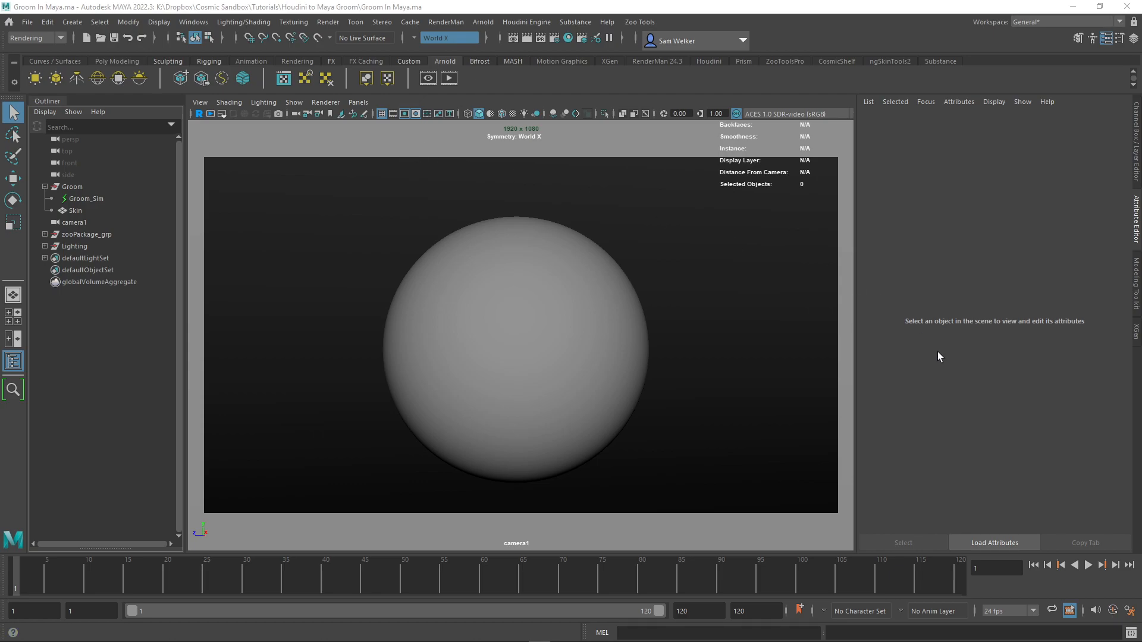
Switch the viewport to the persp camera to view the area lights surrounding the groom.
click(355, 107)
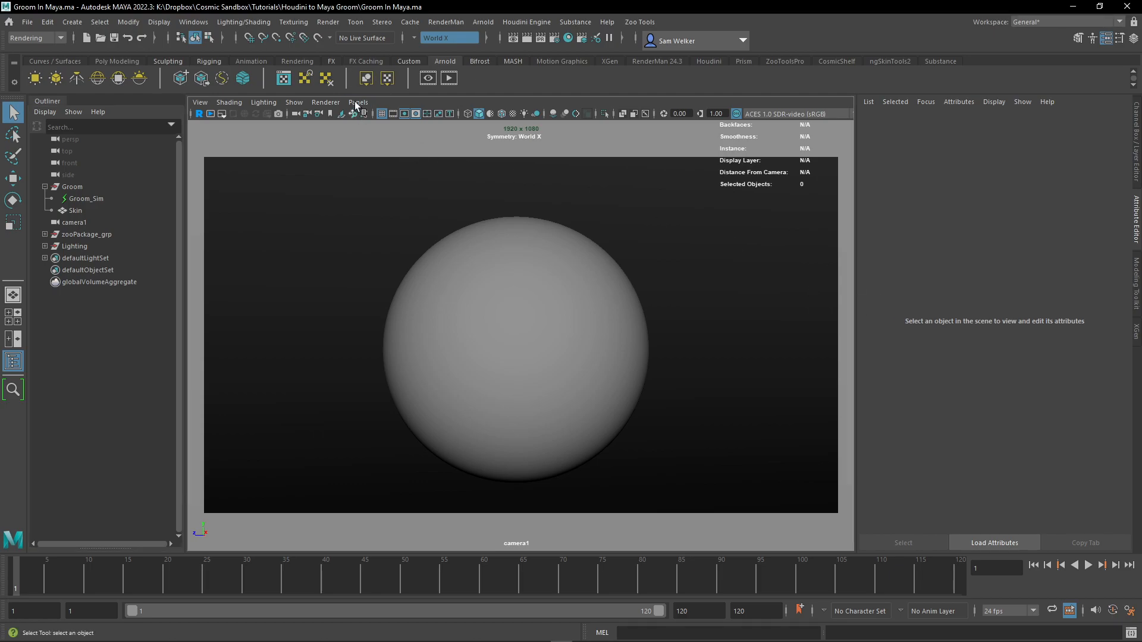
click(358, 102)
mouse_move(417, 114)
click(527, 128)
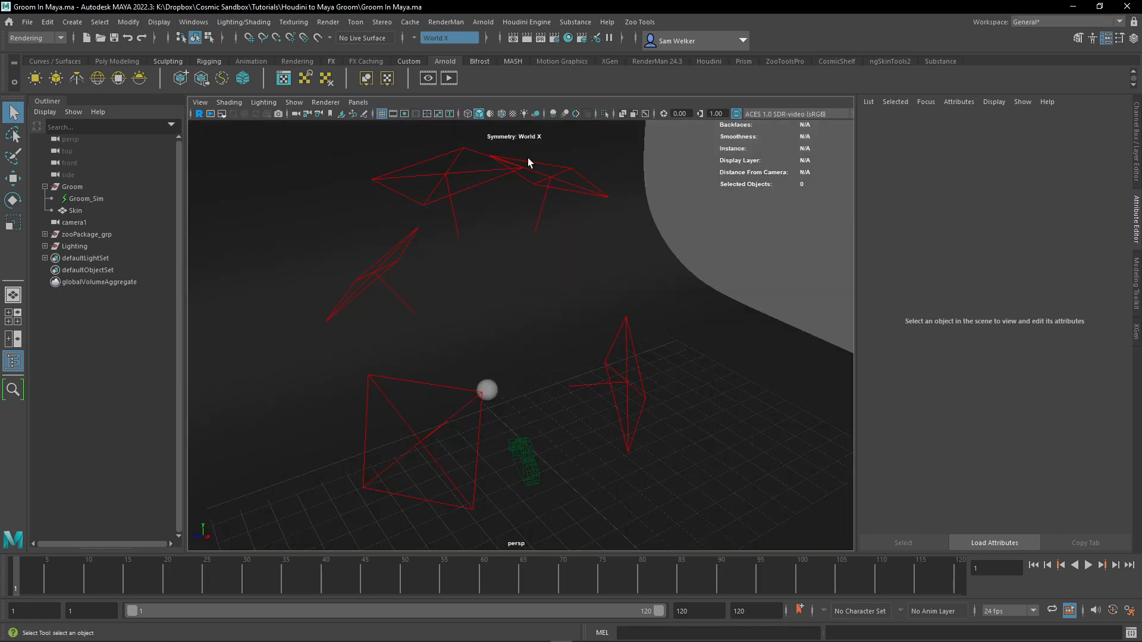
alt+drag(527, 441, 518, 390)
Expand the Lighting group and select all five of its area lights, from White_Rim to Blue_Fill.
click(464, 167)
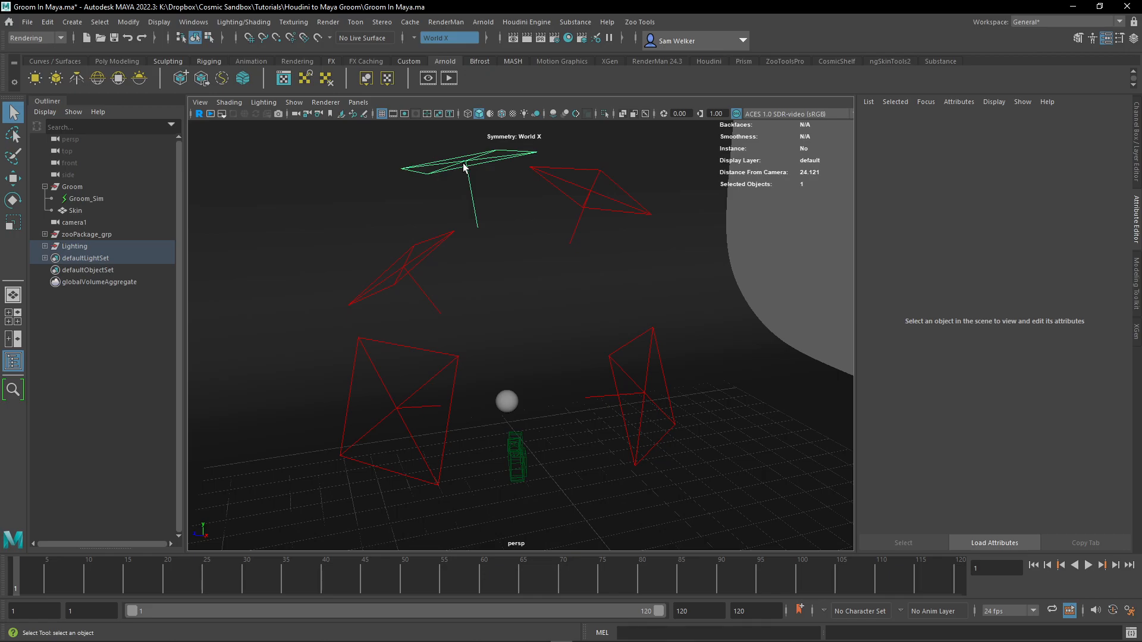
click(45, 245)
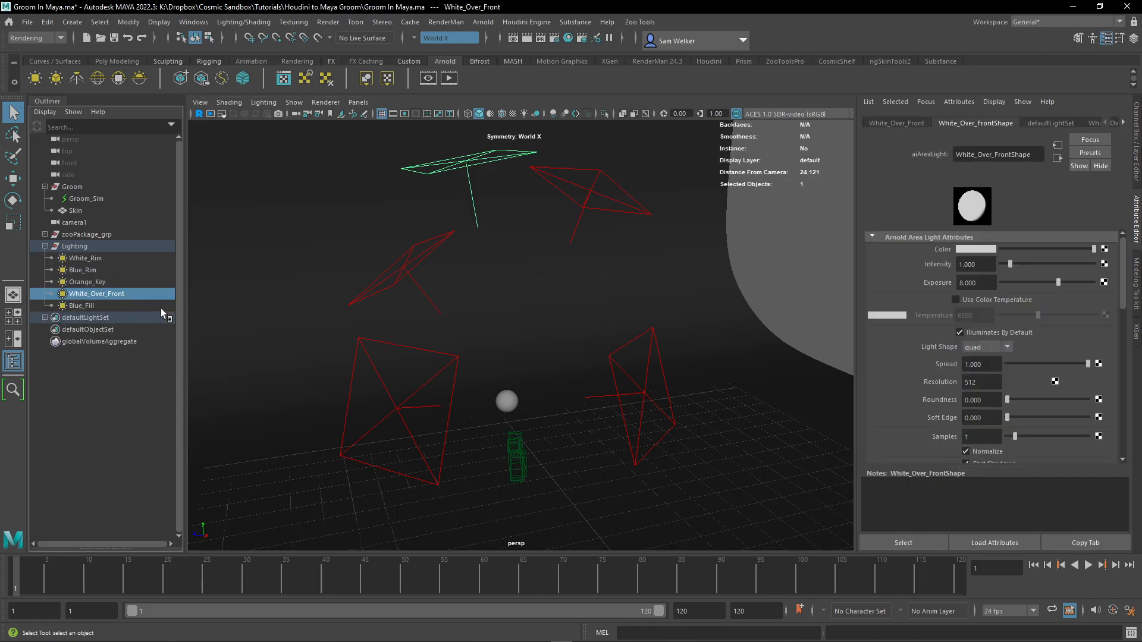
click(82, 270)
click(85, 257)
shift+click(85, 307)
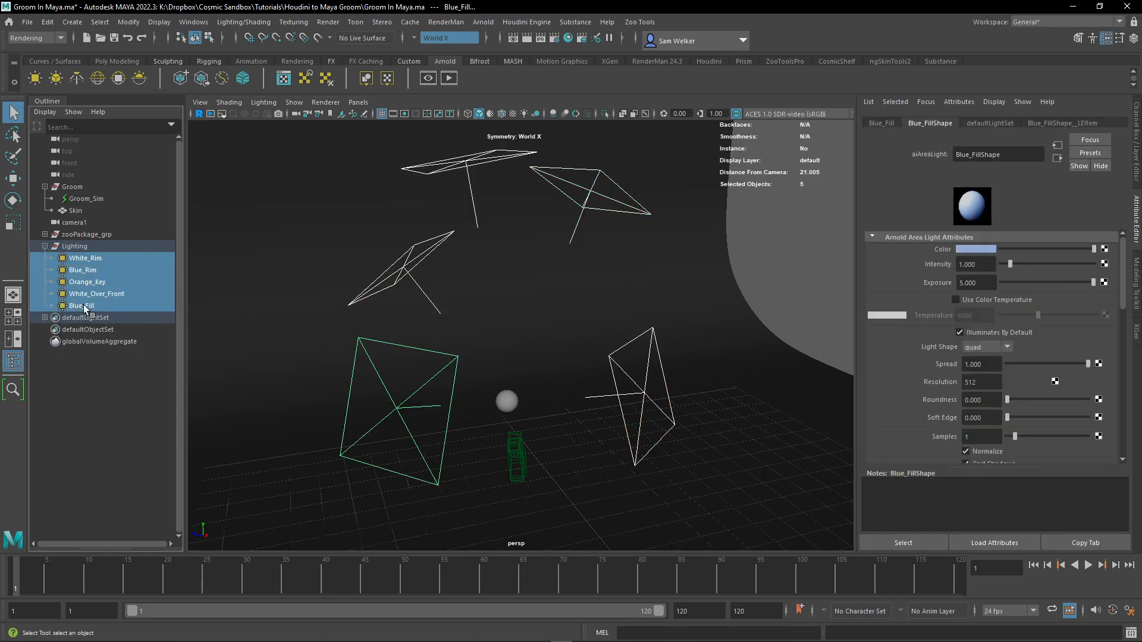
Open Arnold's Light Editor to view the settings of the selected area lights.
click(483, 22)
mouse_move(508, 90)
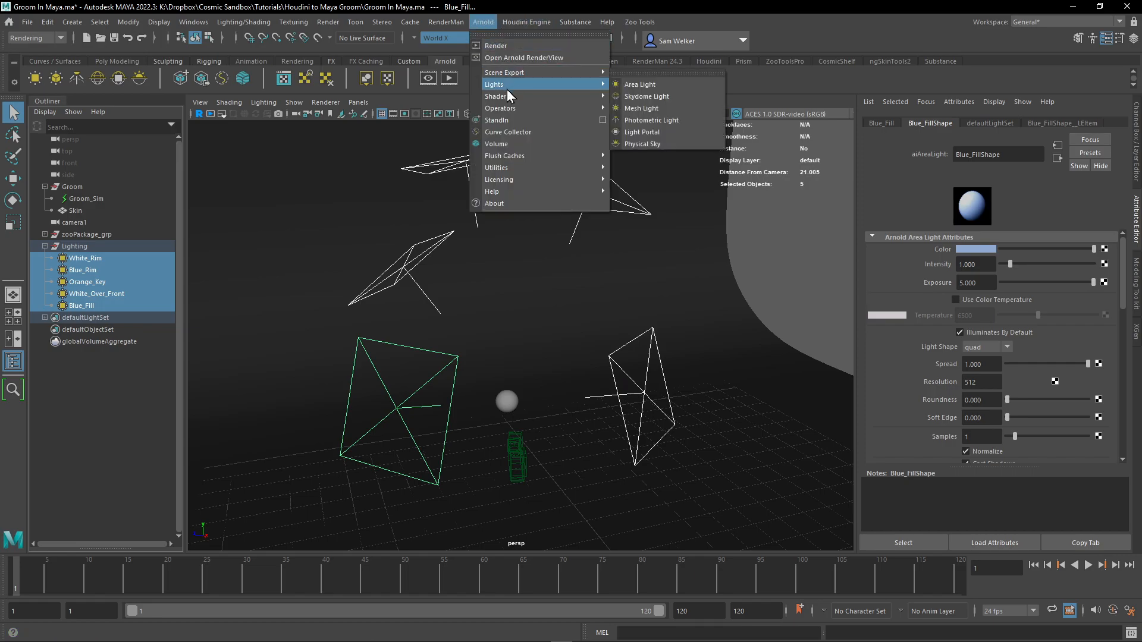
mouse_move(511, 169)
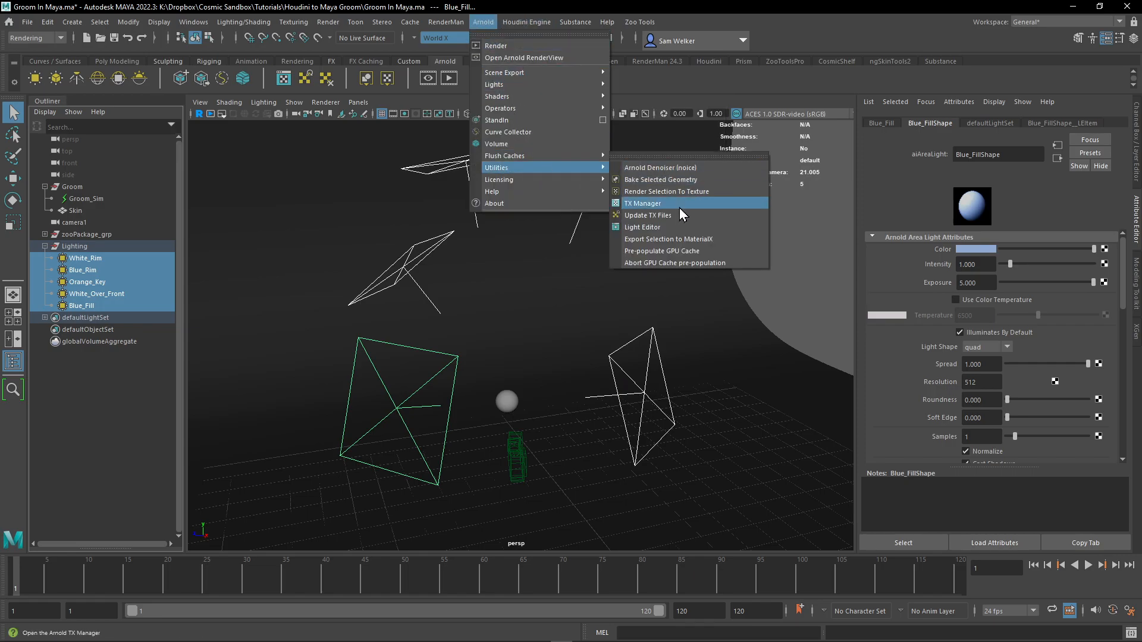
click(675, 232)
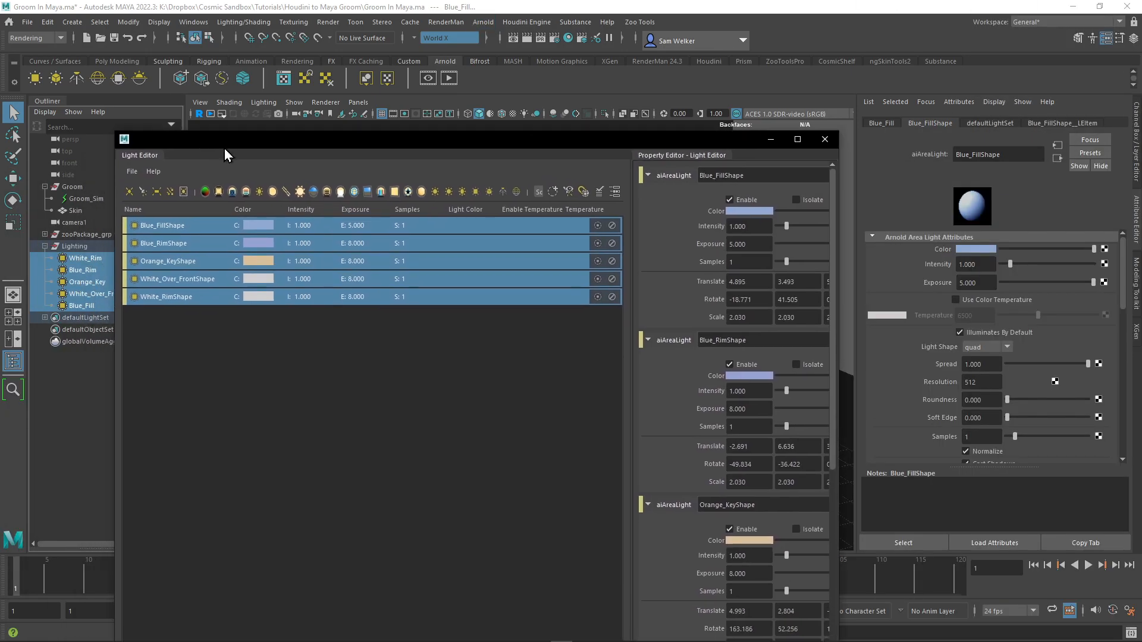
Move the Light Editor aside and open the Arnold RenderView to render the lit groom.
drag(223, 148, 173, 73)
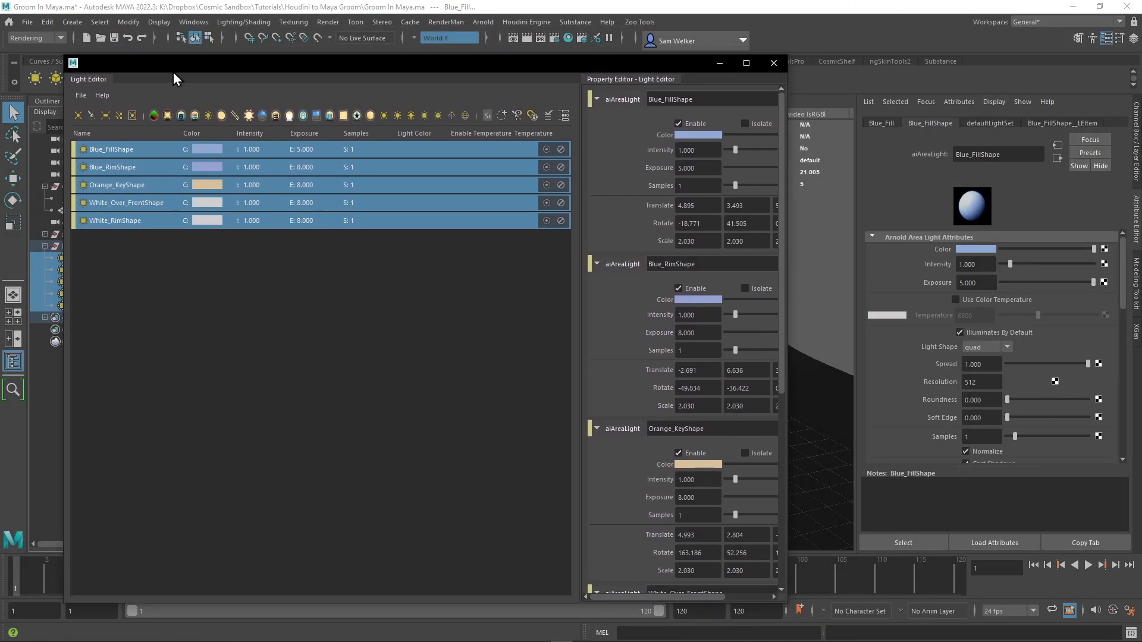
click(481, 24)
click(498, 58)
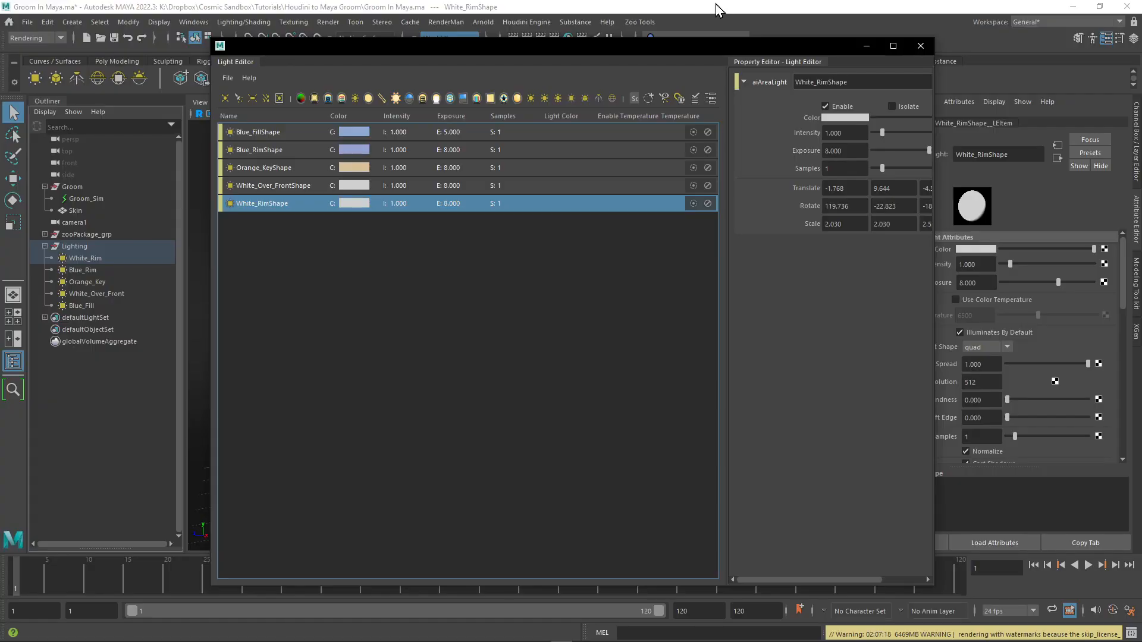
Step through the area lights in the Light Editor to compare what each one contributes to the lighting.
click(637, 186)
click(640, 170)
click(636, 149)
click(621, 150)
click(631, 185)
click(624, 220)
click(639, 205)
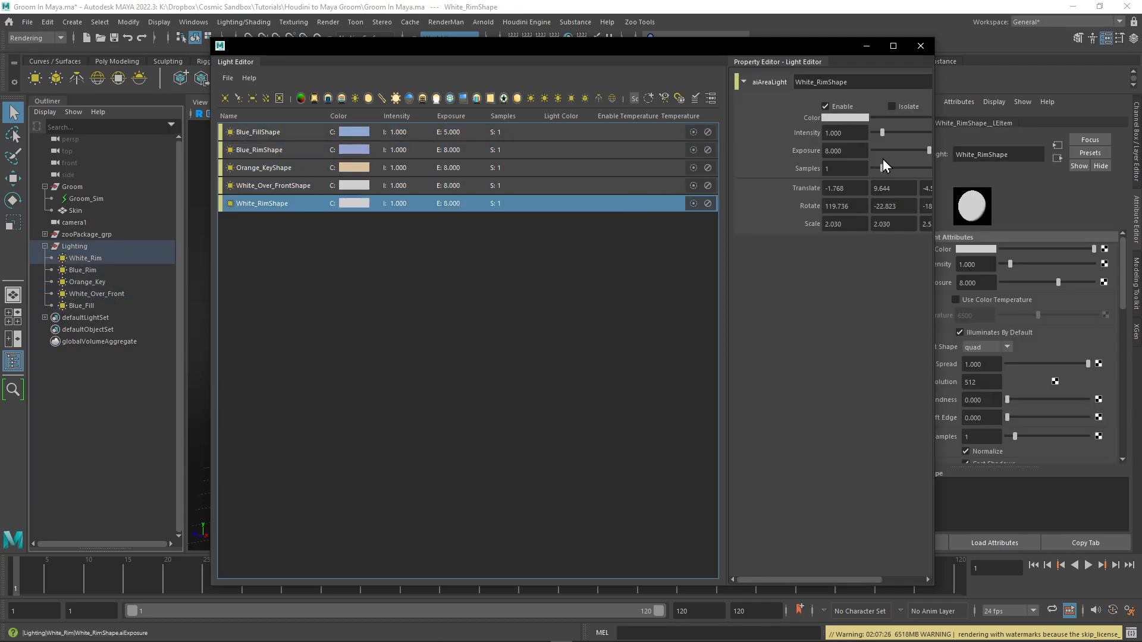
Isolate the Blue_Fill light in the Light Editor and close the editor.
click(634, 150)
click(625, 136)
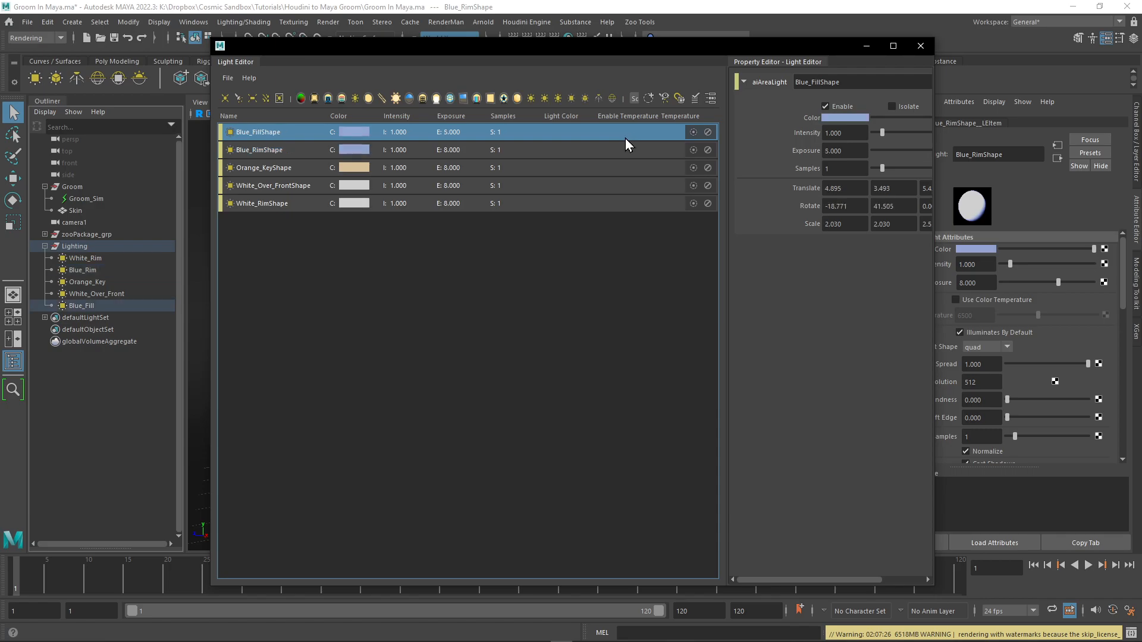
click(691, 133)
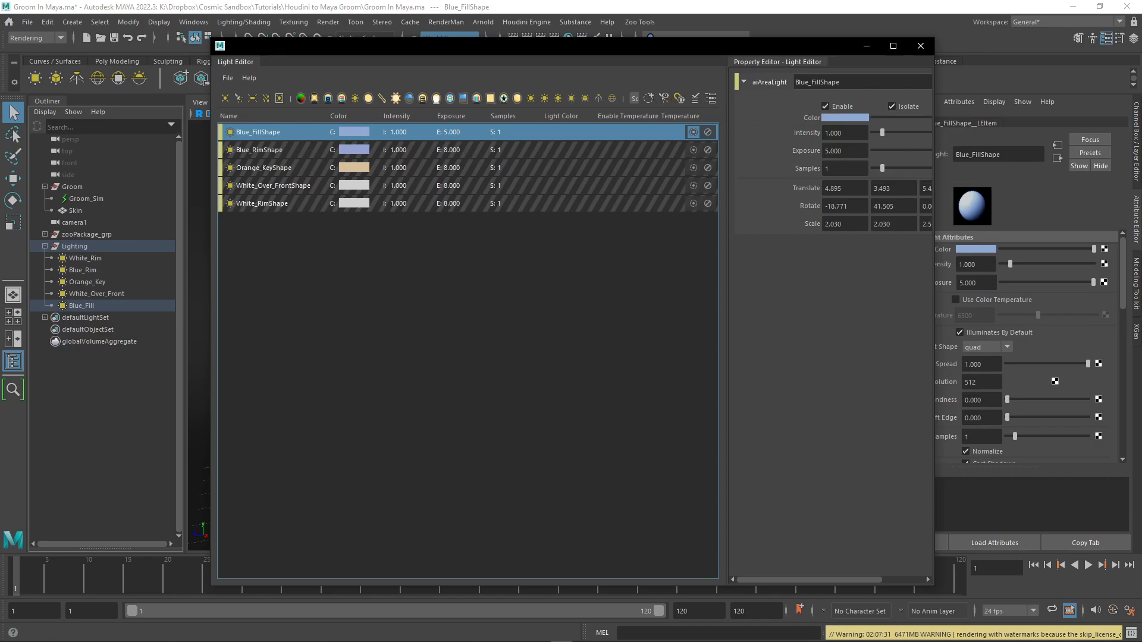
click(920, 46)
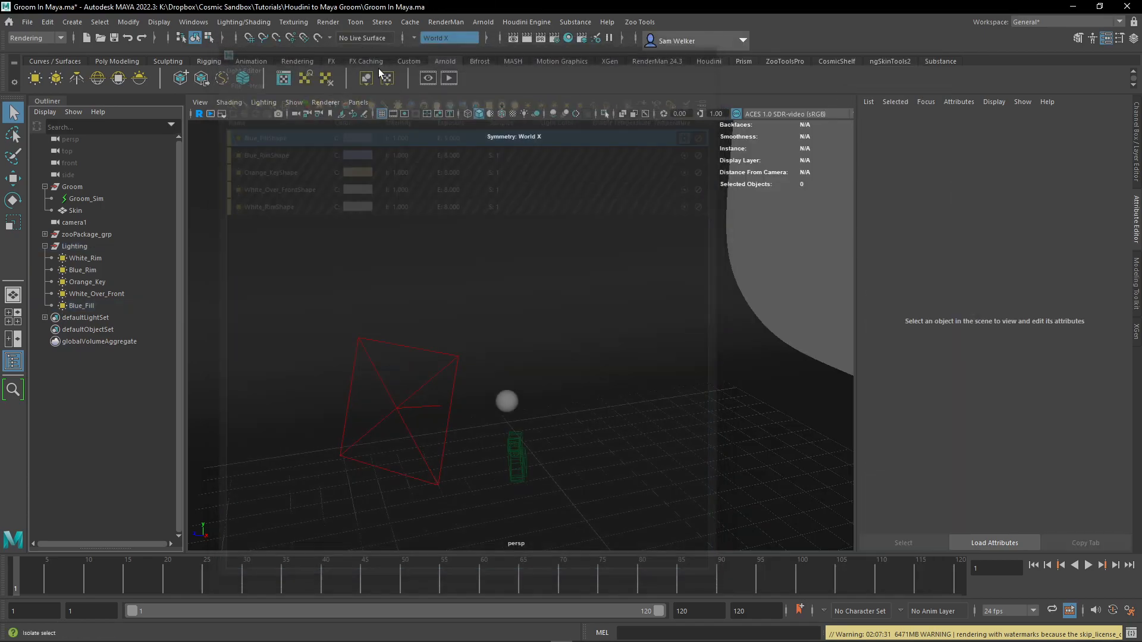
Open the Zoo Tools Pro Place Reflection toolset to view its light placement tool, and close it.
click(791, 64)
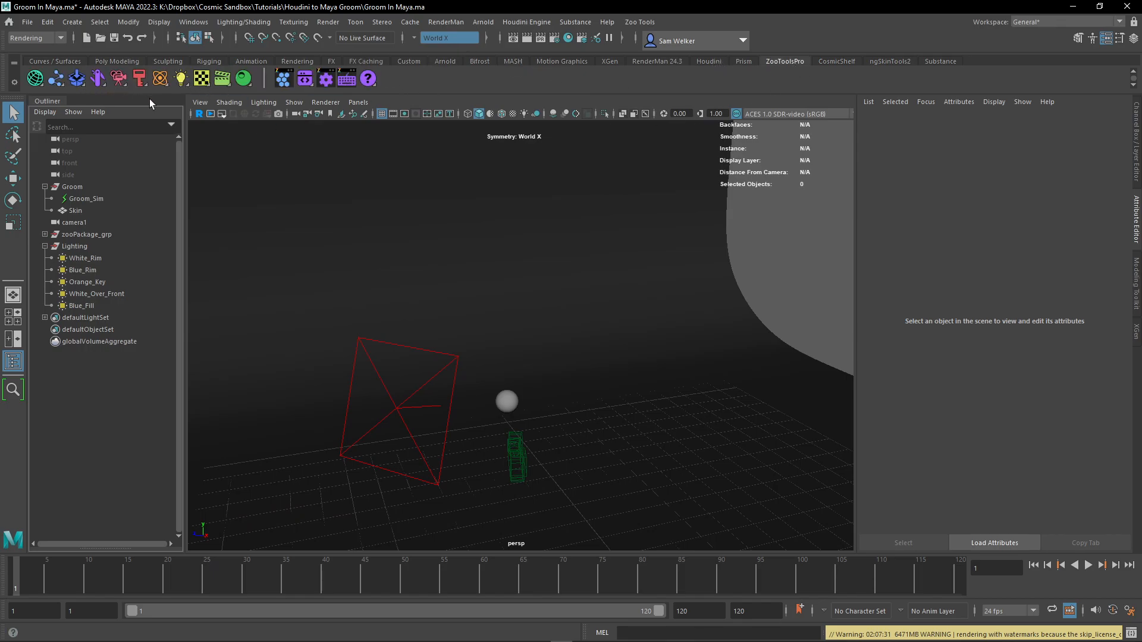
click(181, 82)
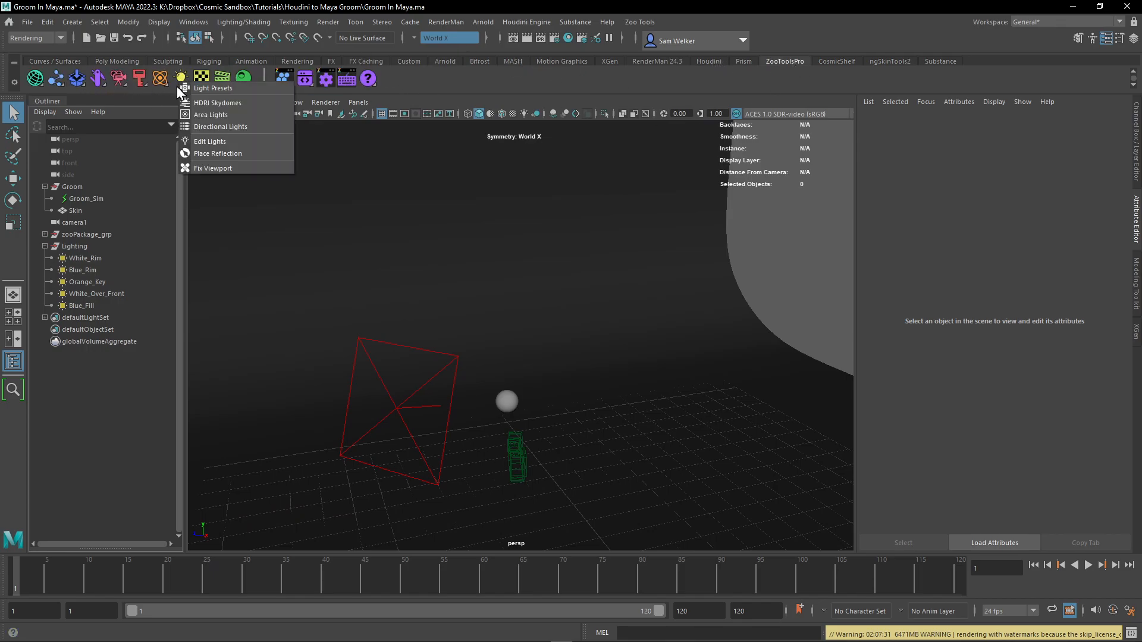
click(226, 164)
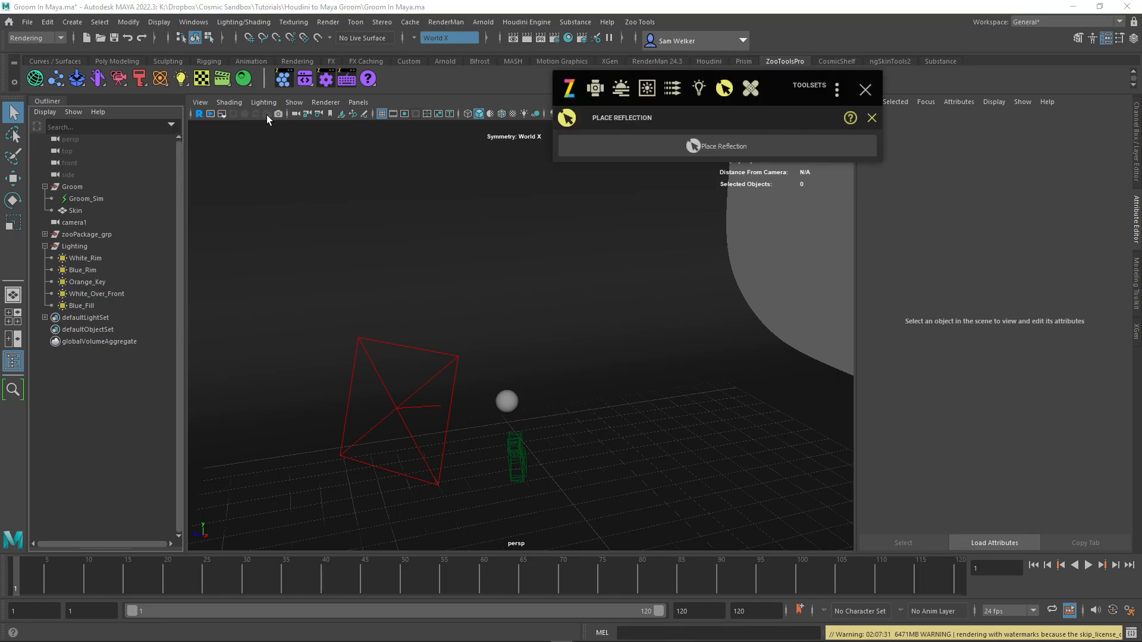
drag(770, 83, 882, 132)
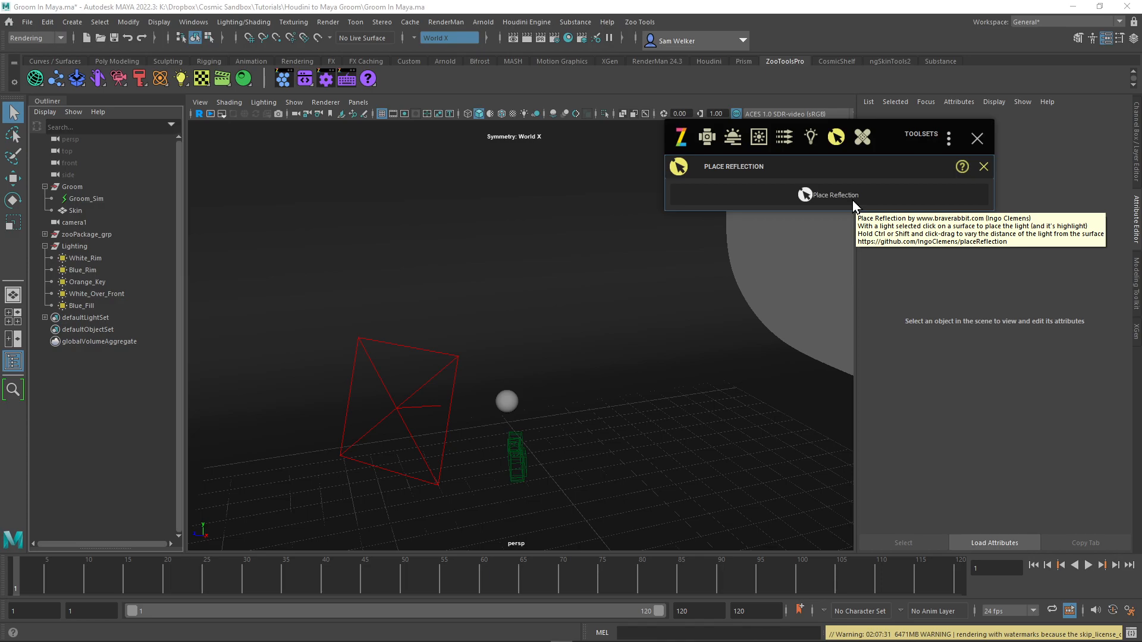
click(807, 196)
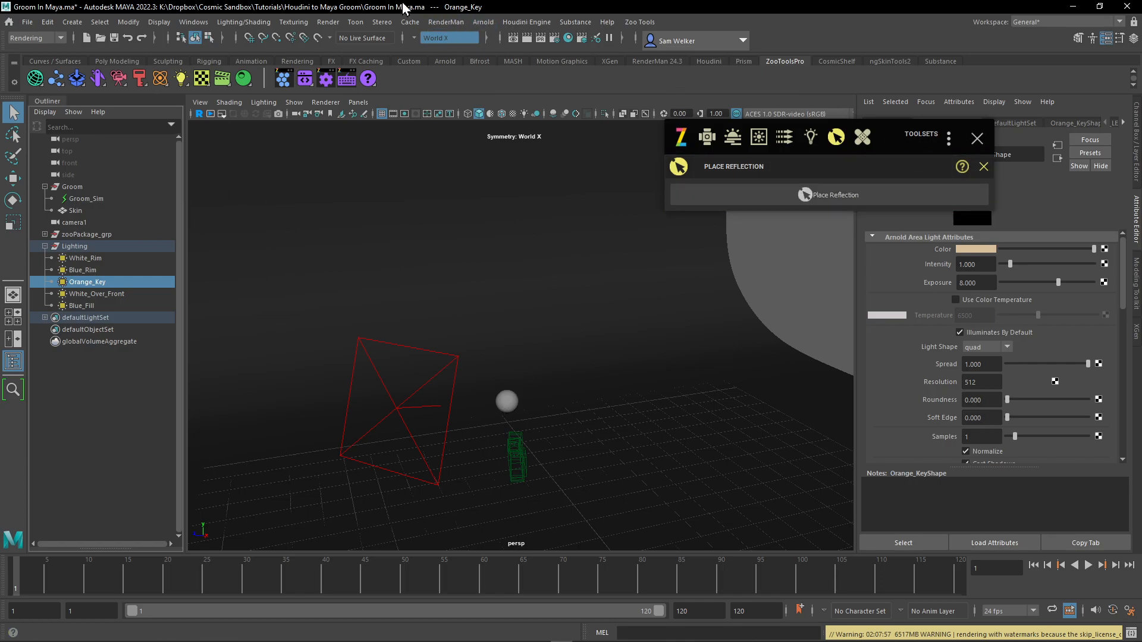
click(977, 139)
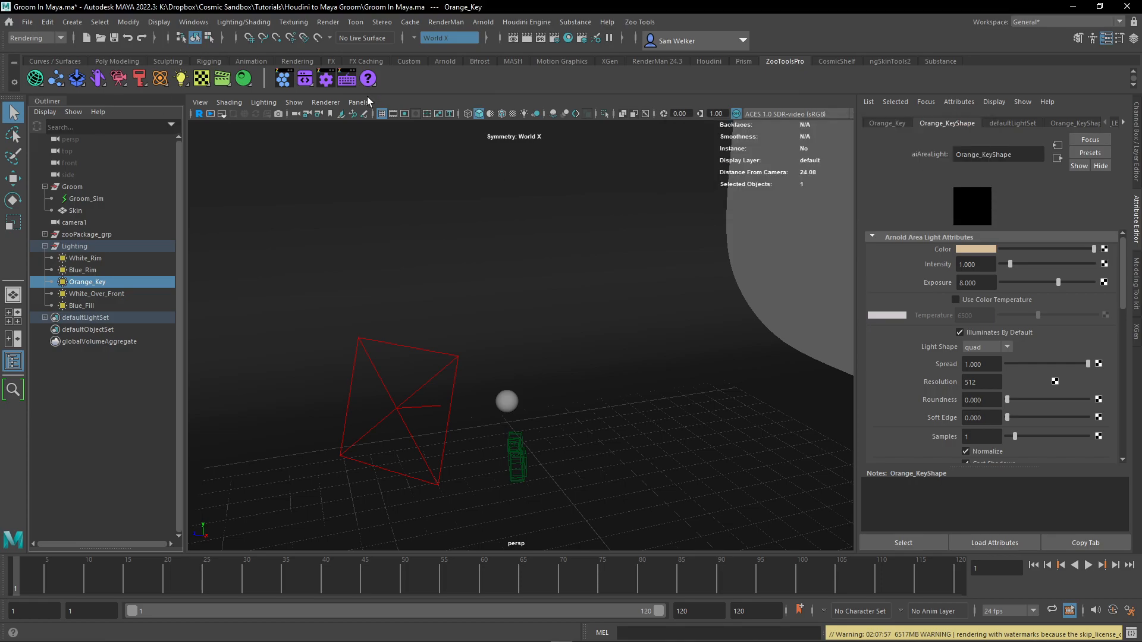
Save the scene and bring the Arnold RenderView over the viewport as a smaller window.
click(115, 38)
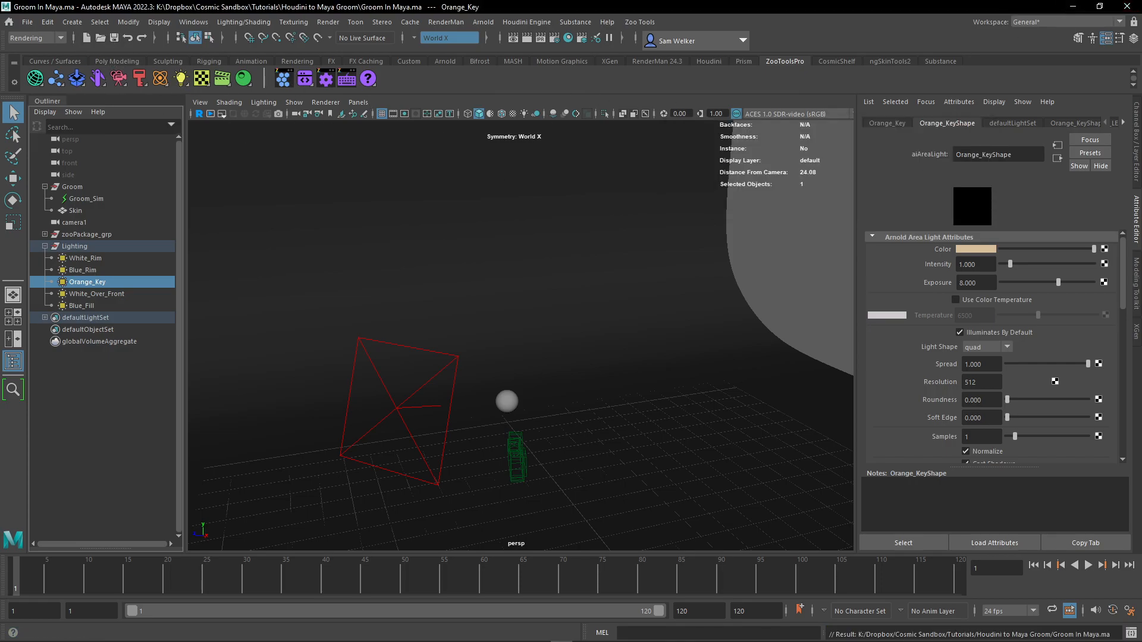
drag(1141, 179, 585, 5)
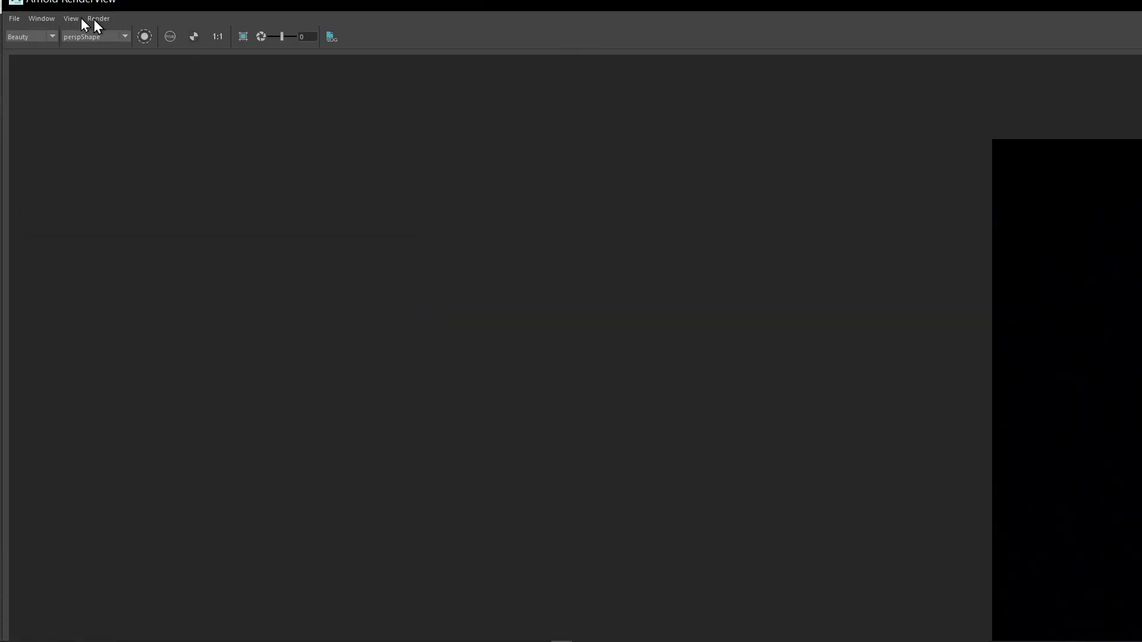
double_click(596, 7)
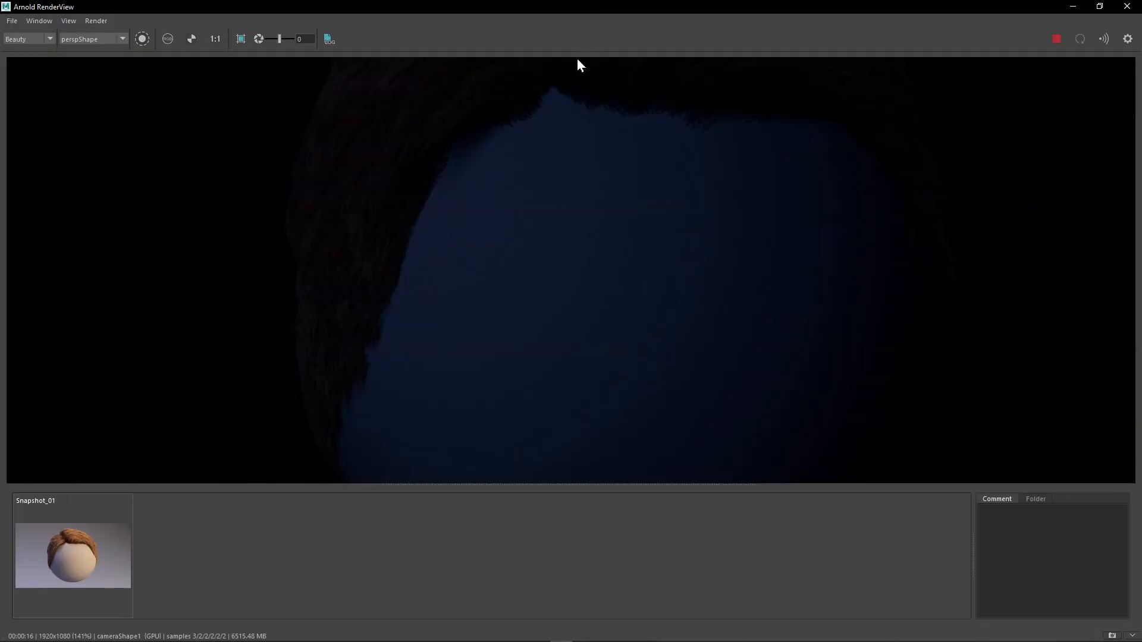
drag(36, 11, 585, 294)
drag(708, 312, 410, 87)
scroll(773, 249, down, 6)
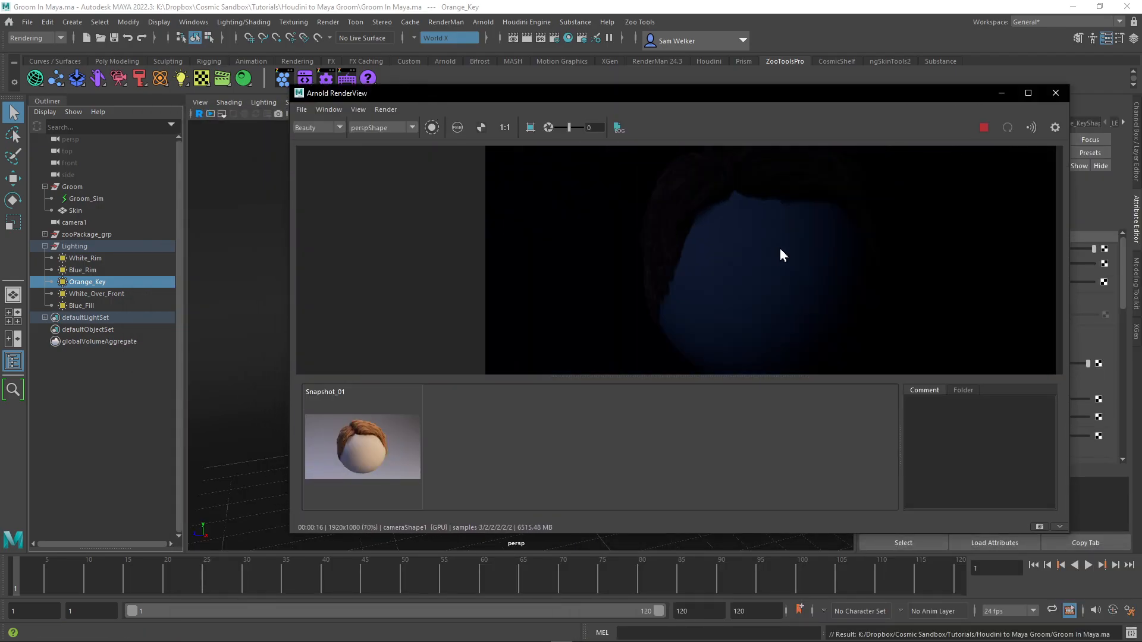
scroll(780, 245, up, 3)
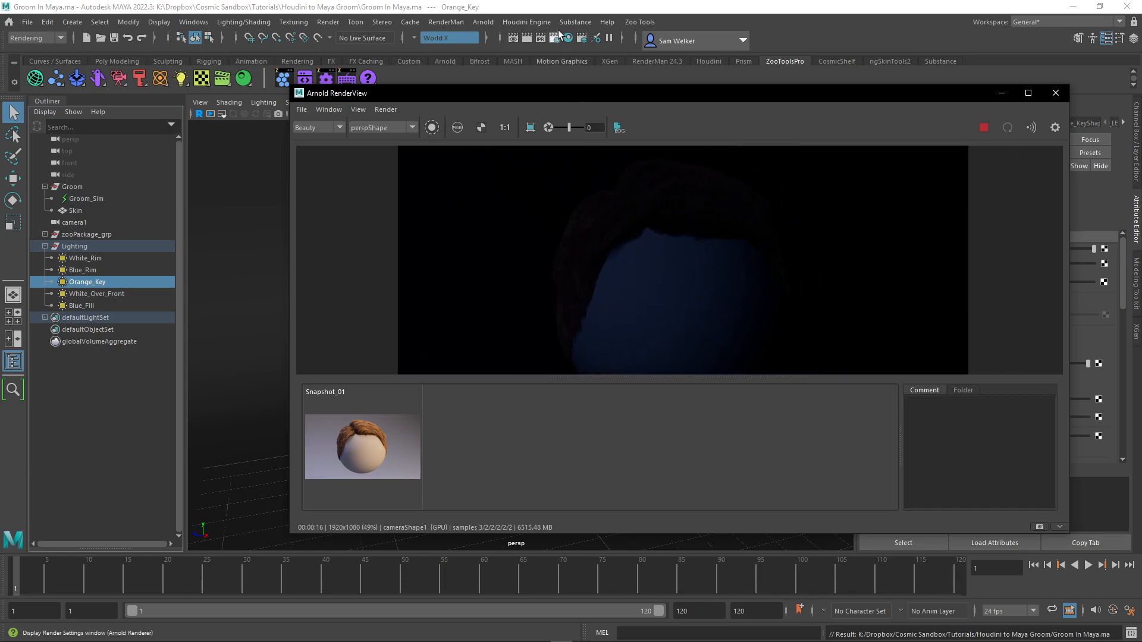
Reopen Arnold's Light Editor, turn off the isolation of the Blue_Fill light, and close the editor.
click(485, 24)
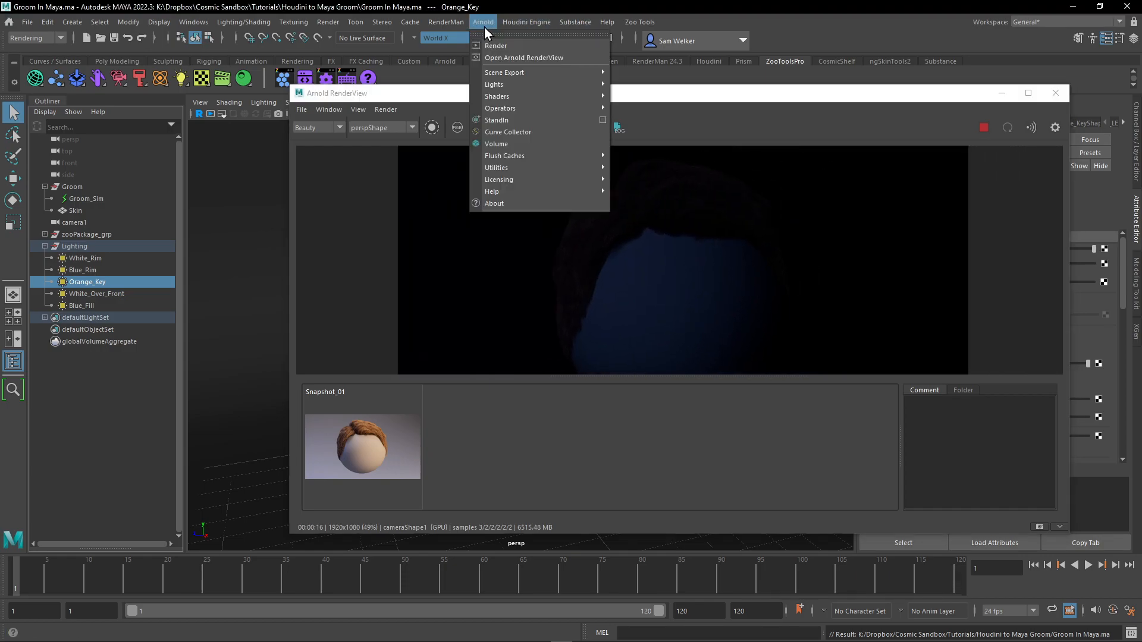
mouse_move(535, 85)
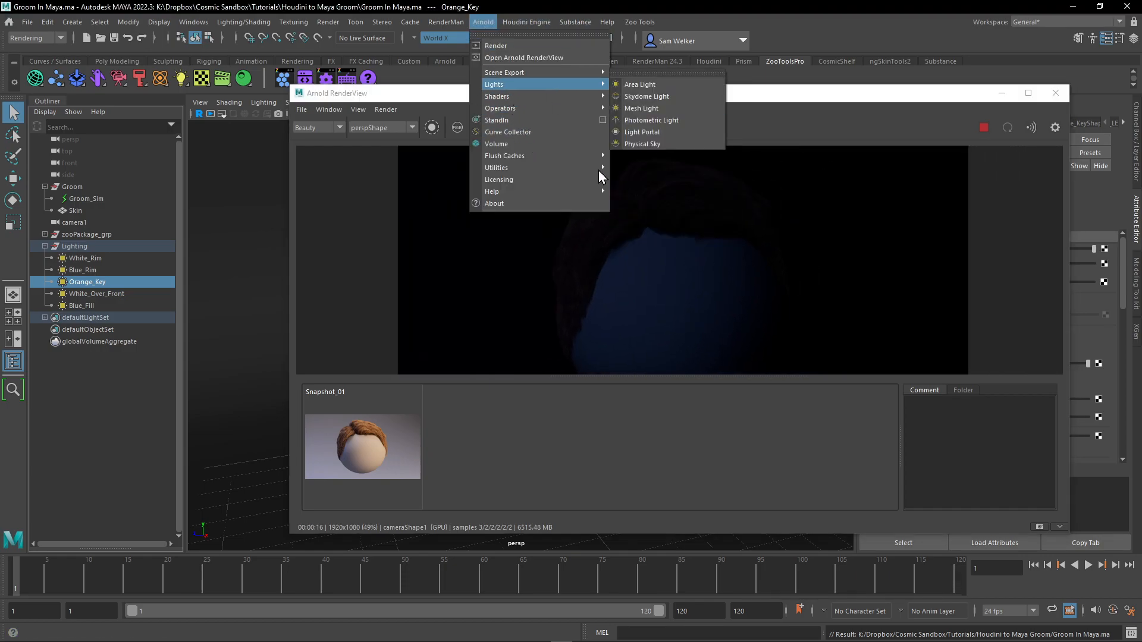
mouse_move(565, 168)
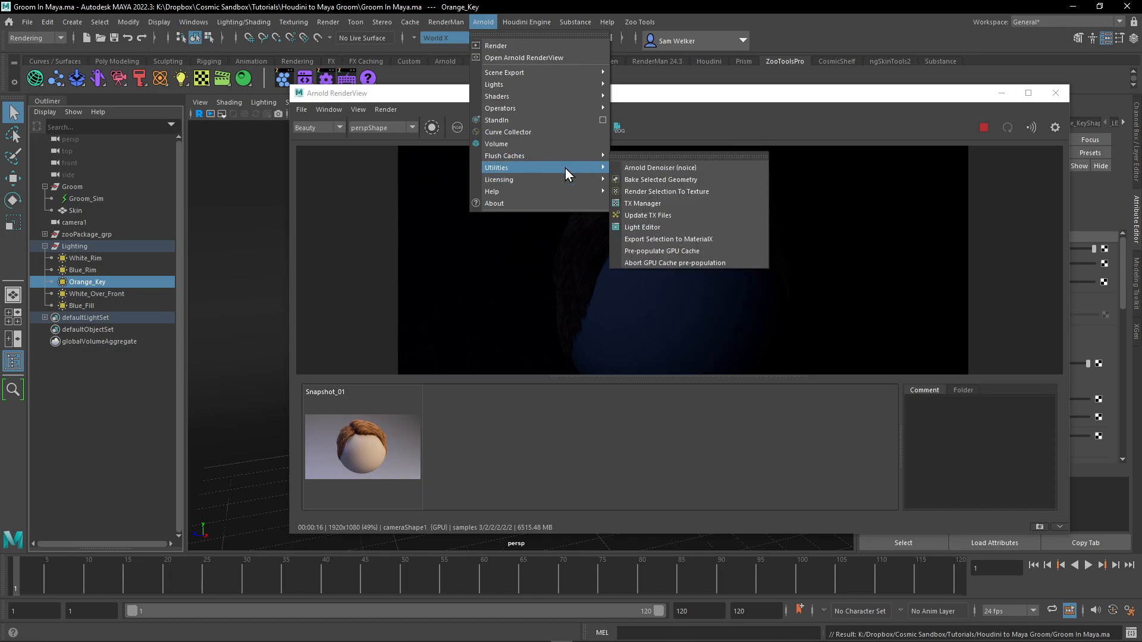
click(663, 228)
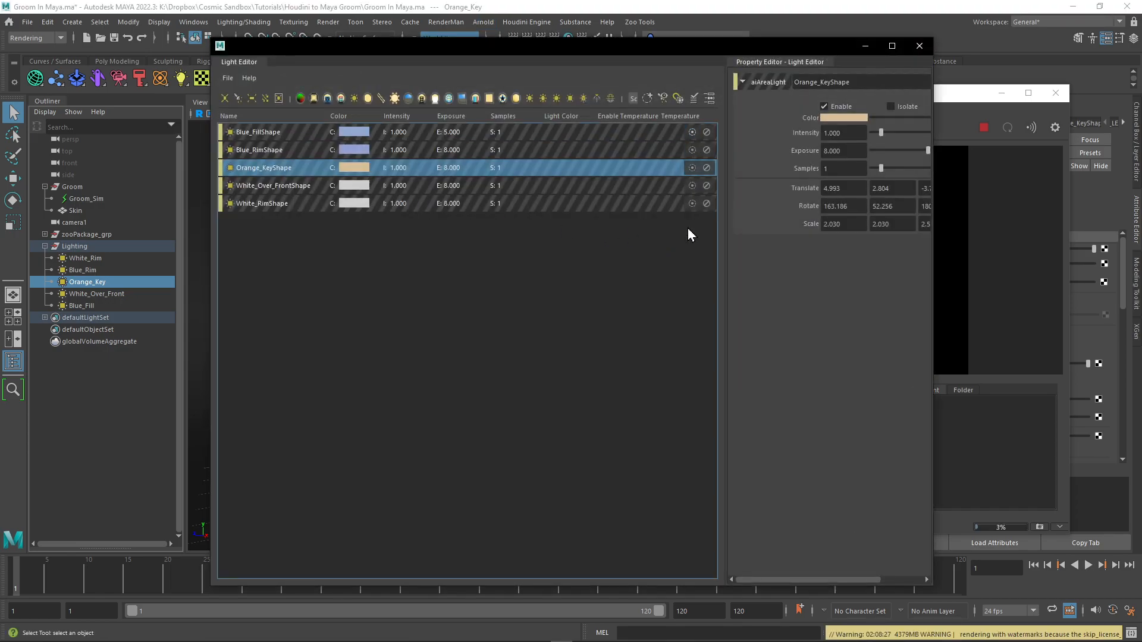
click(919, 46)
Maximize the Arnold RenderView and hide its snapshot shelf to examine the groom lit by all area lights.
double_click(846, 94)
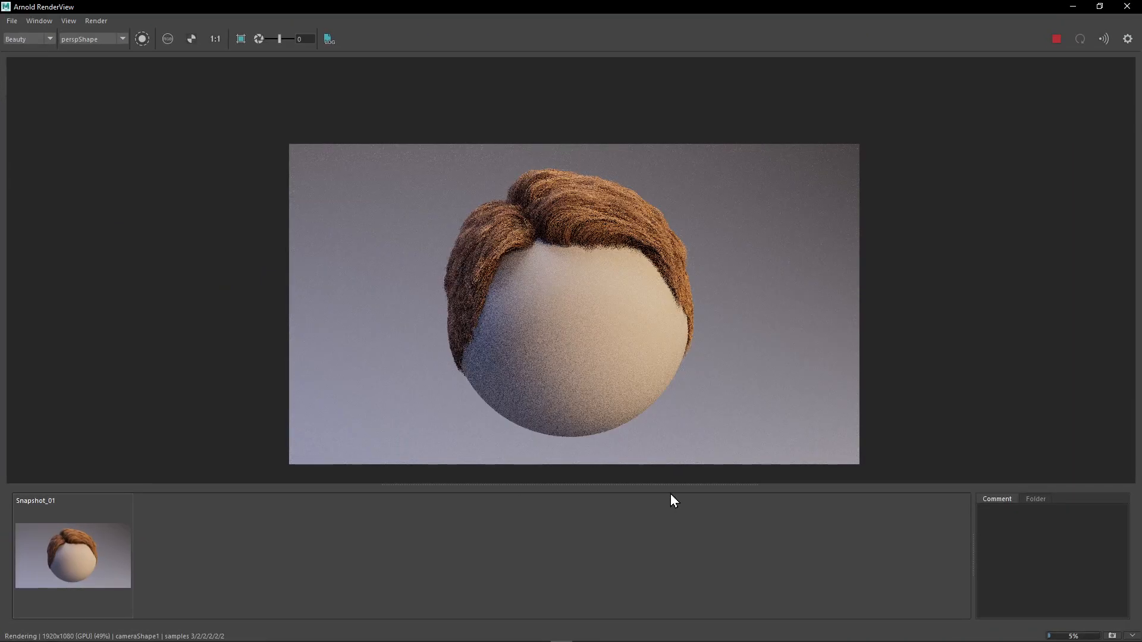
scroll(573, 326, up, 2)
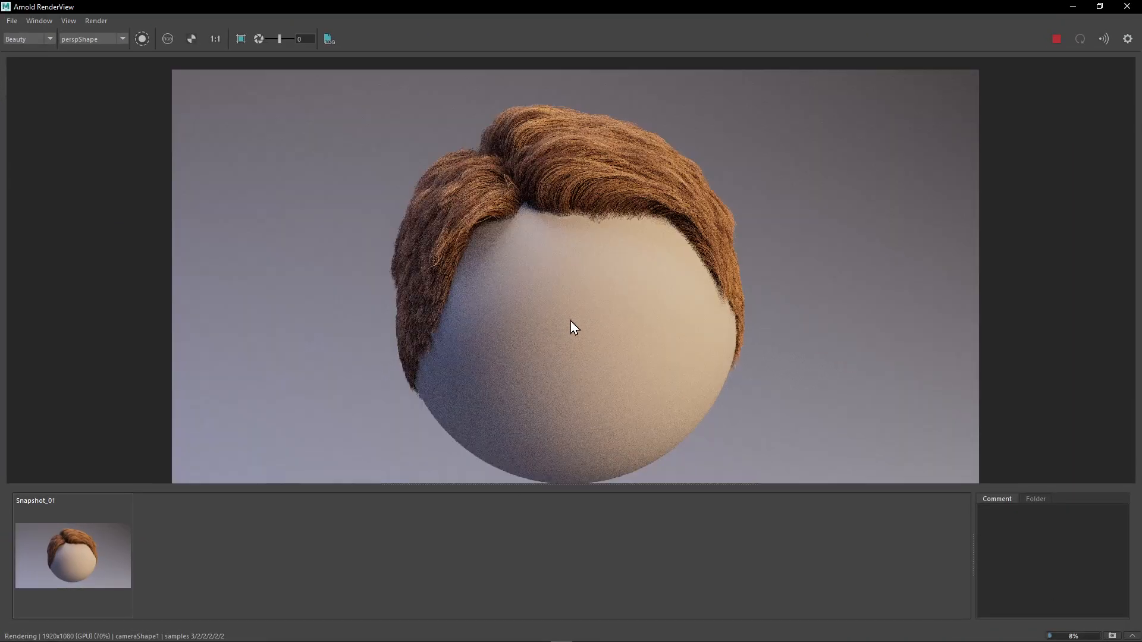
click(1131, 638)
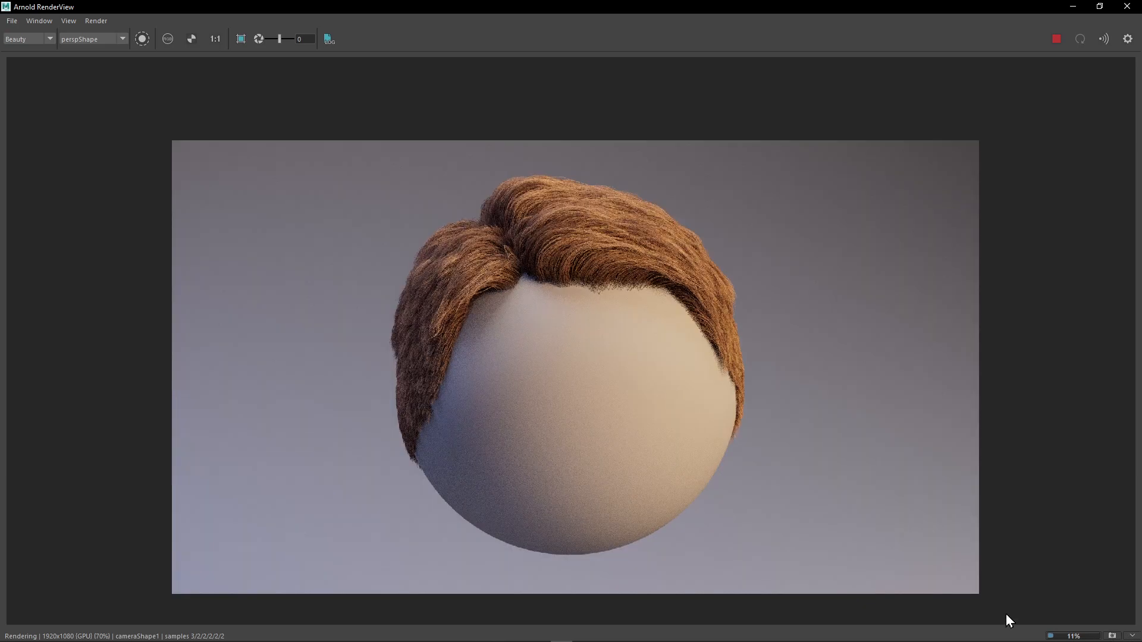
middle_drag(622, 351, 597, 307)
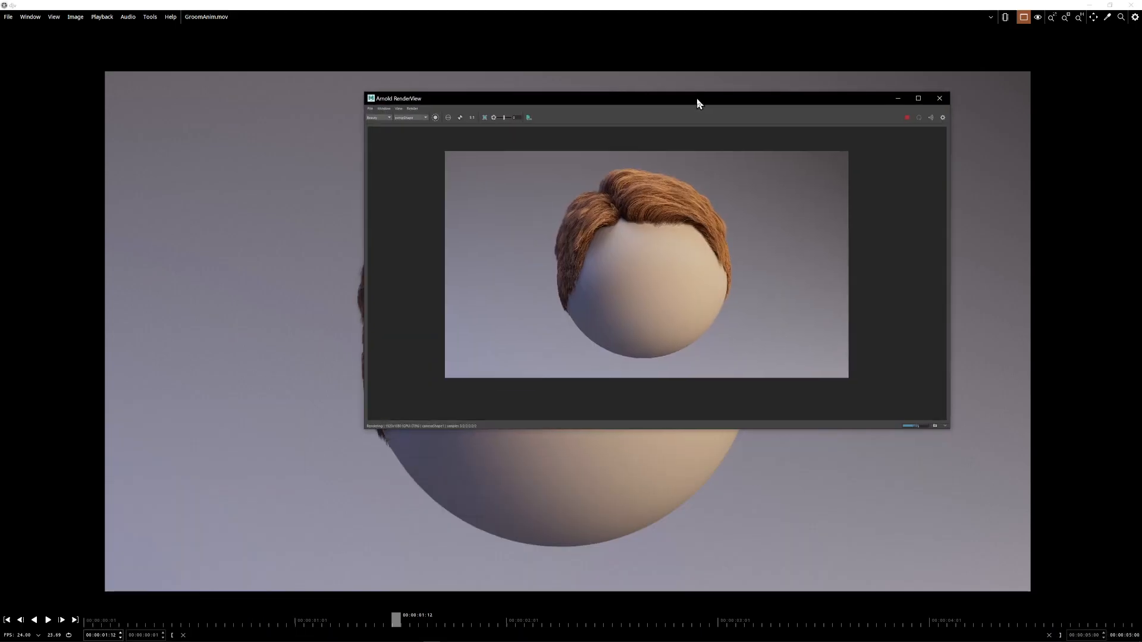
Move the RenderView off the GroomAnim.mov playback, minimize the player, and look over the groom in Houdini.
drag(697, 98, 72, 641)
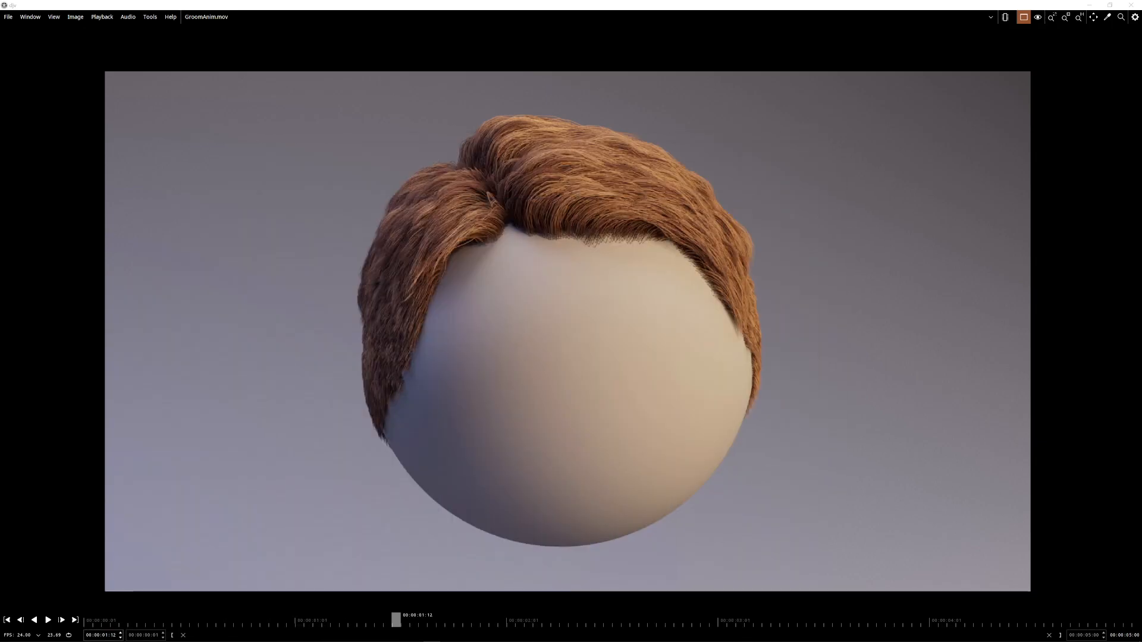
click(1089, 6)
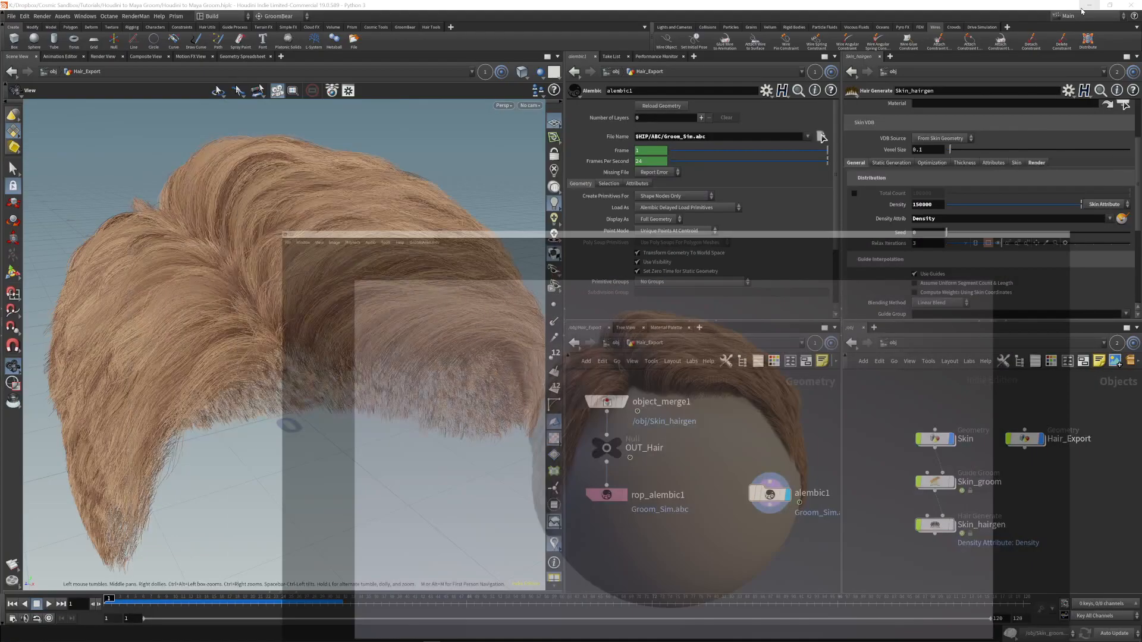
click(730, 434)
middle_drag(723, 426, 725, 434)
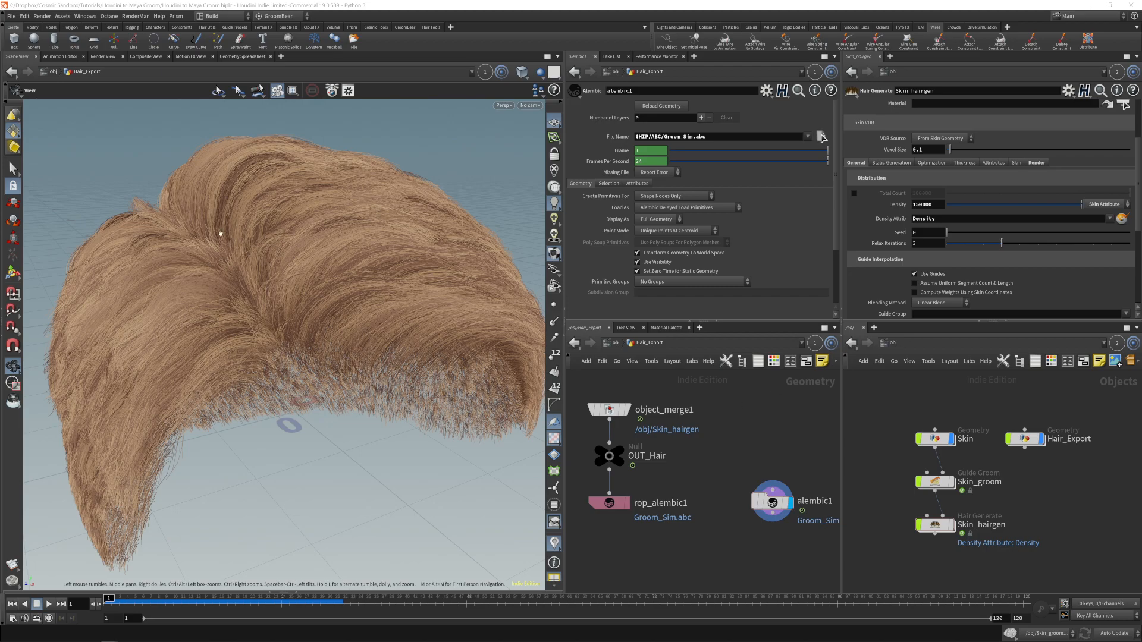
right_drag(247, 265, 152, 266)
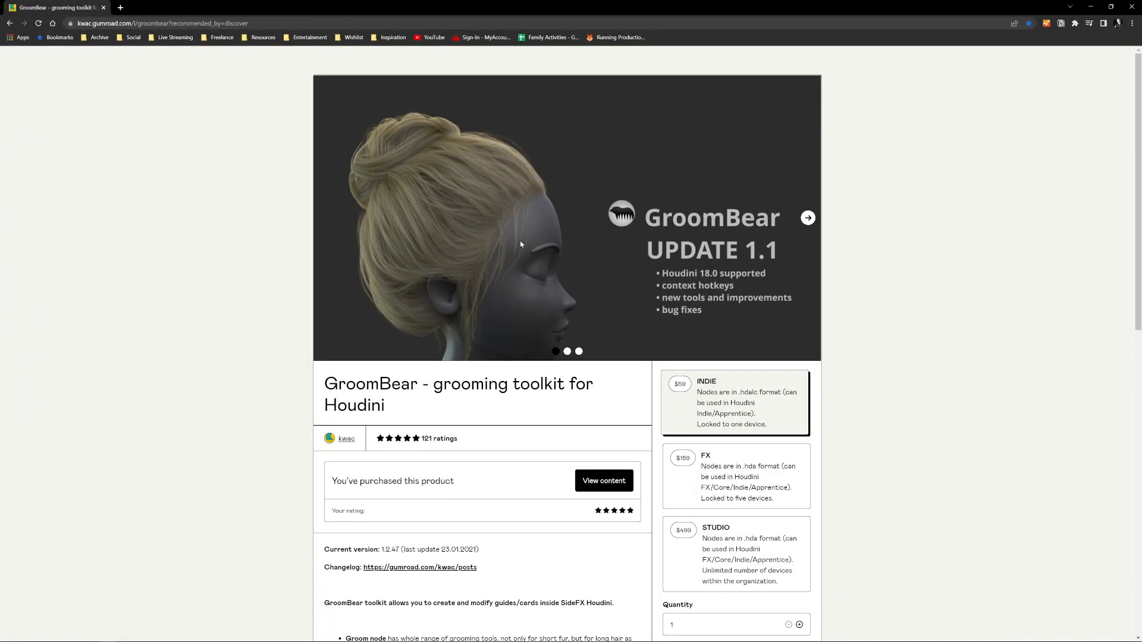
Browse the gallery images on the GroomBear grooming toolkit's Gumroad page.
click(808, 218)
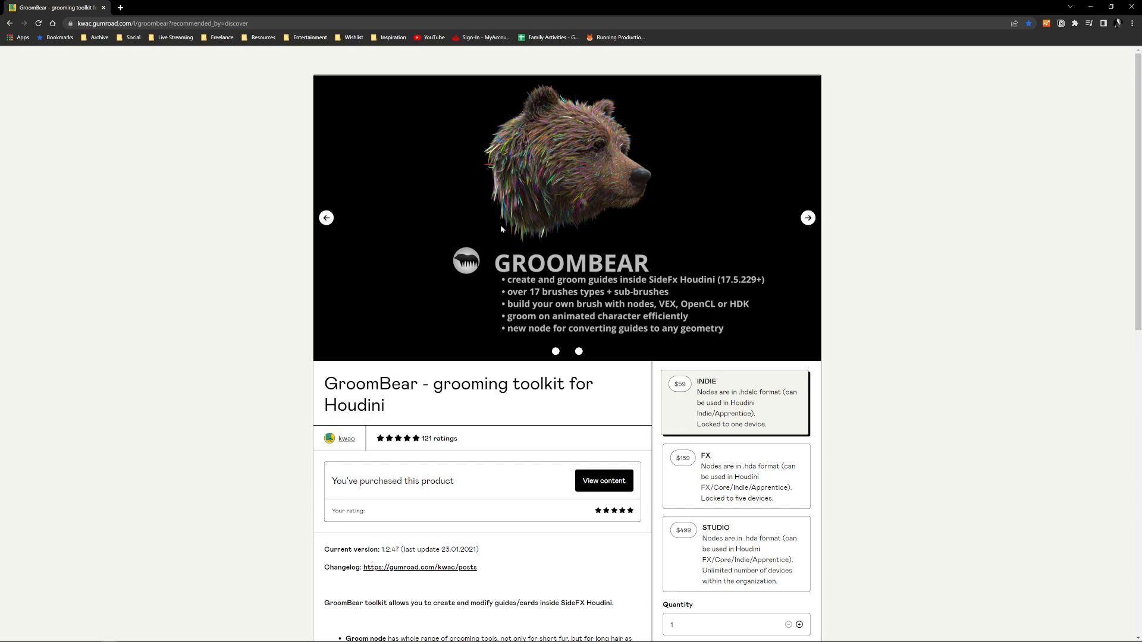
mouse_move(807, 221)
click(807, 221)
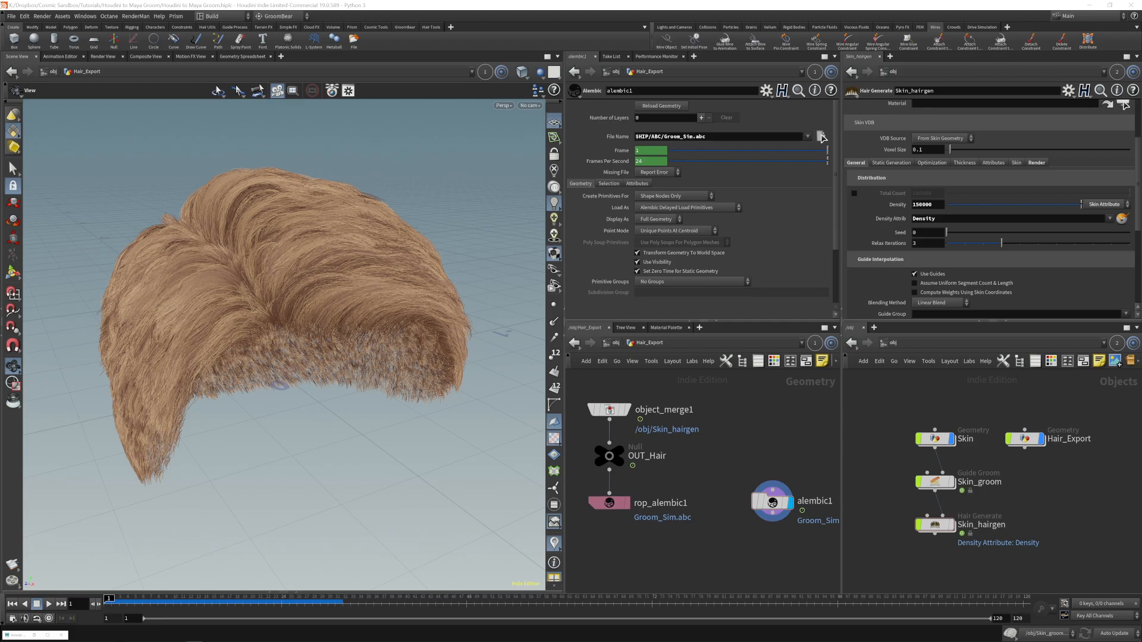
Leave the Hair_Export network in Houdini, look over the Skin object's nodes, and return to the object level.
middle_drag(673, 452, 675, 454)
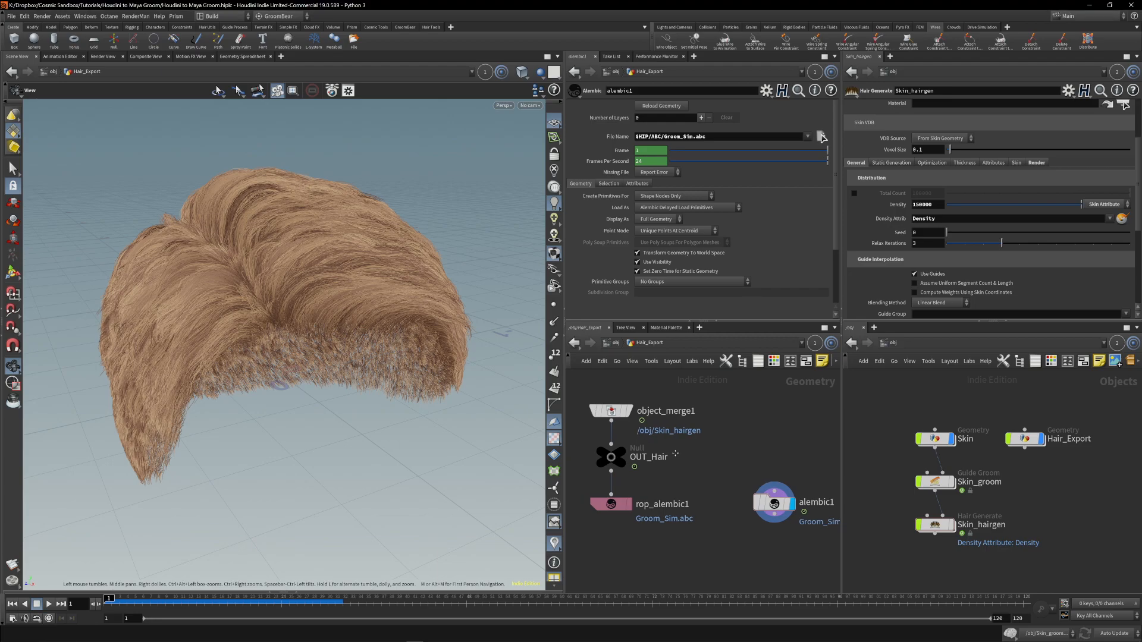
click(614, 343)
double_click(645, 412)
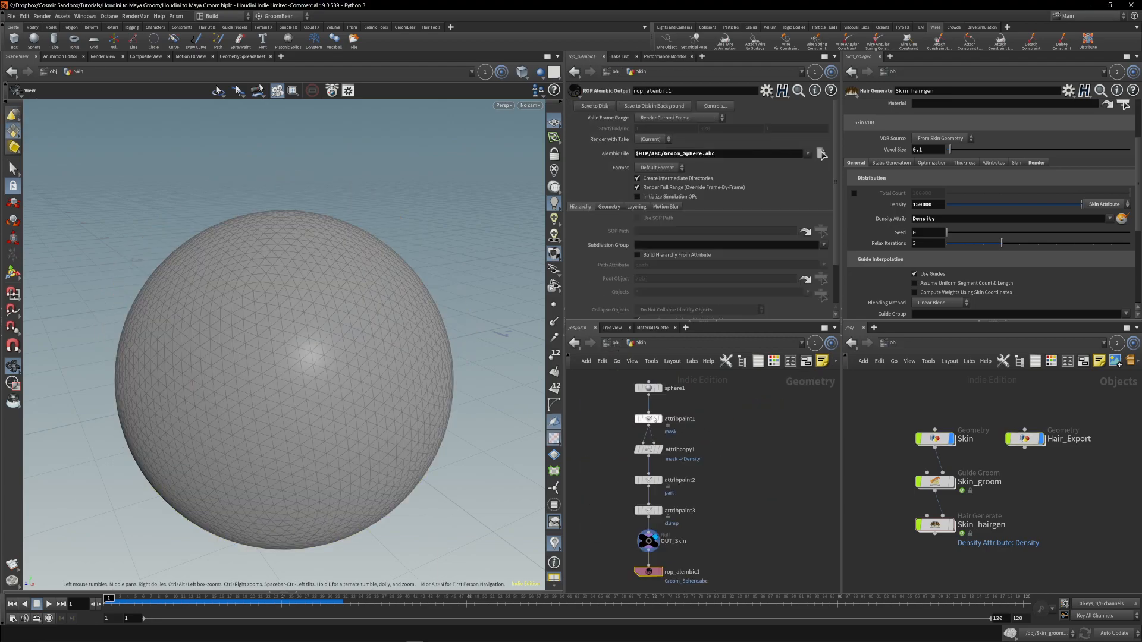
middle_drag(737, 457, 734, 440)
click(612, 343)
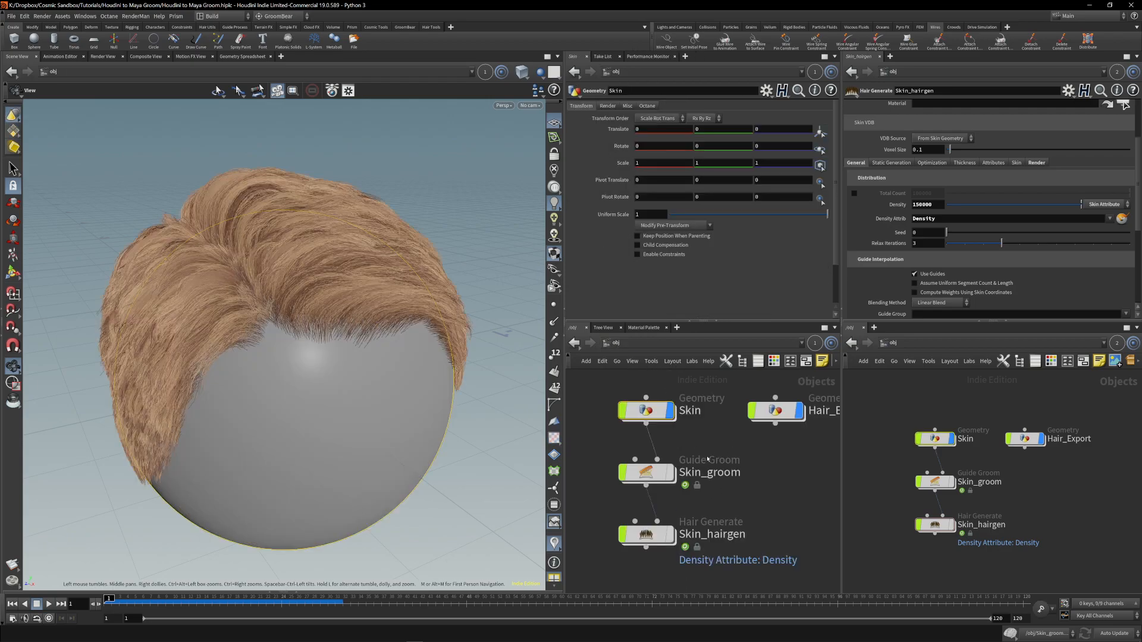
Open the network inside Skin_groom to examine its groombear1 node and guide curves.
double_click(634, 466)
scroll(779, 435, down, 3)
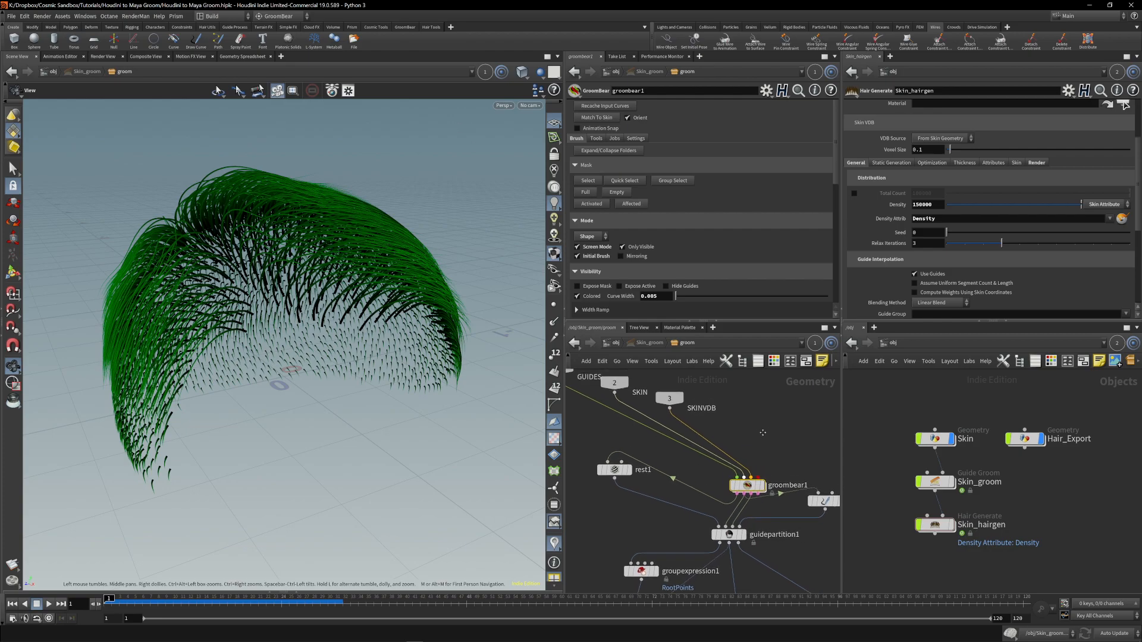
Tidy the groom network by moving groombear1 and its input nodes up, and bring up the Hair Tools shelf.
middle_drag(793, 469, 743, 458)
drag(710, 465, 675, 439)
middle_drag(701, 418, 713, 436)
drag(719, 432, 653, 394)
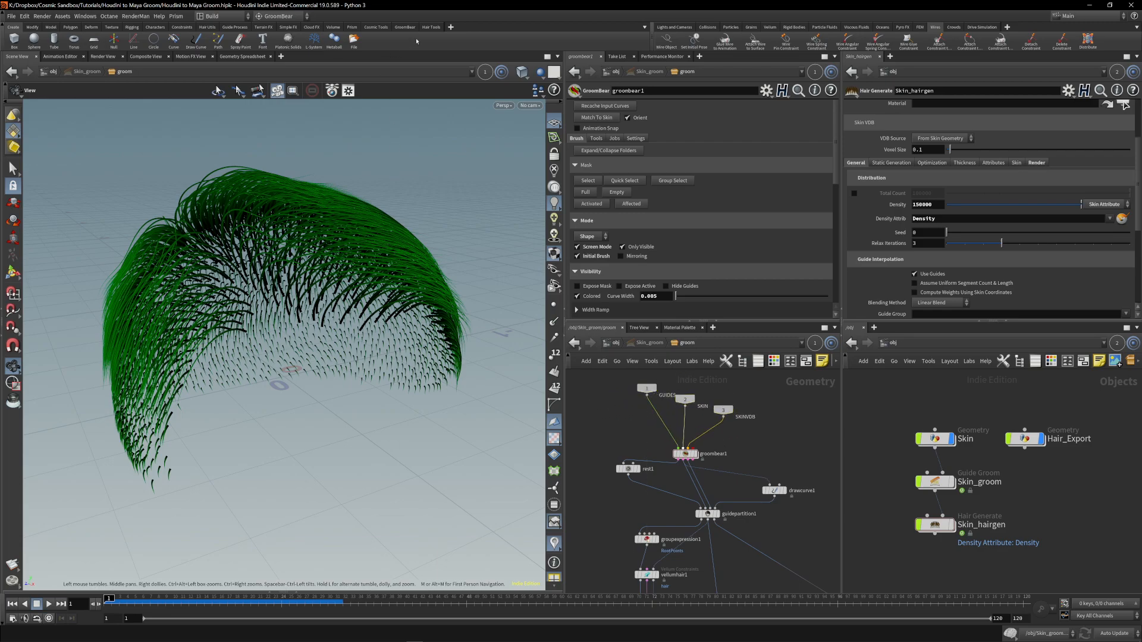
click(431, 27)
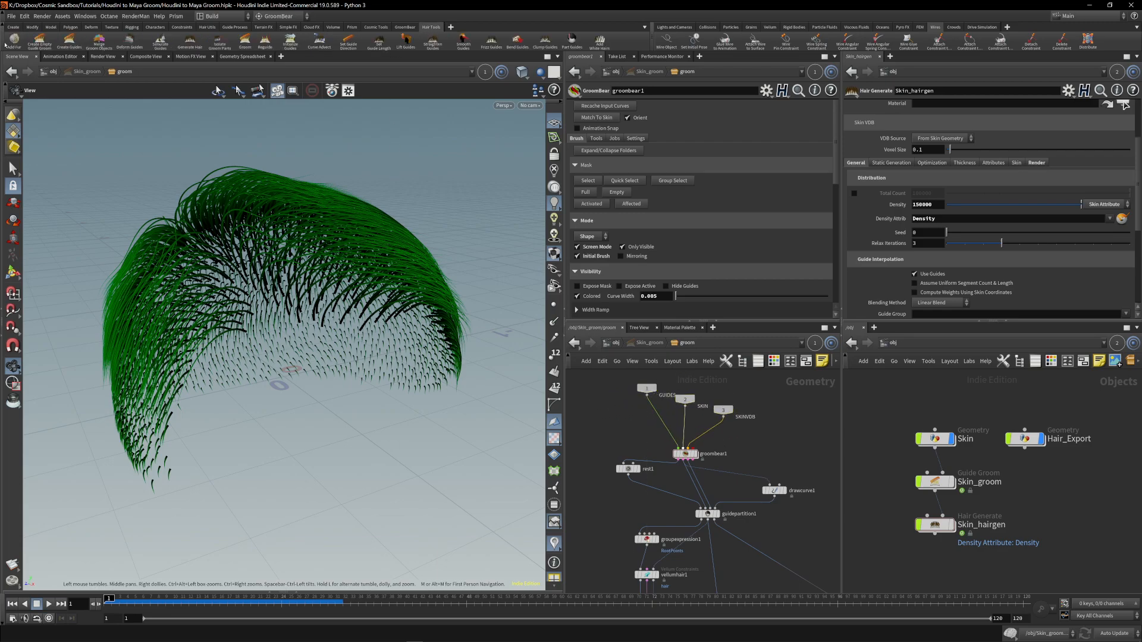
middle_drag(740, 439, 740, 419)
drag(685, 434, 685, 422)
Look over the groom network's output nodes and move the SKINVDB output closer to the SKIN output.
middle_drag(634, 383, 642, 407)
drag(636, 427, 806, 394)
middle_drag(788, 541, 761, 423)
middle_drag(751, 515, 754, 482)
middle_drag(713, 550, 586, 549)
click(634, 509)
middle_drag(695, 514, 596, 515)
click(729, 510)
middle_drag(702, 542, 767, 541)
drag(795, 513, 671, 515)
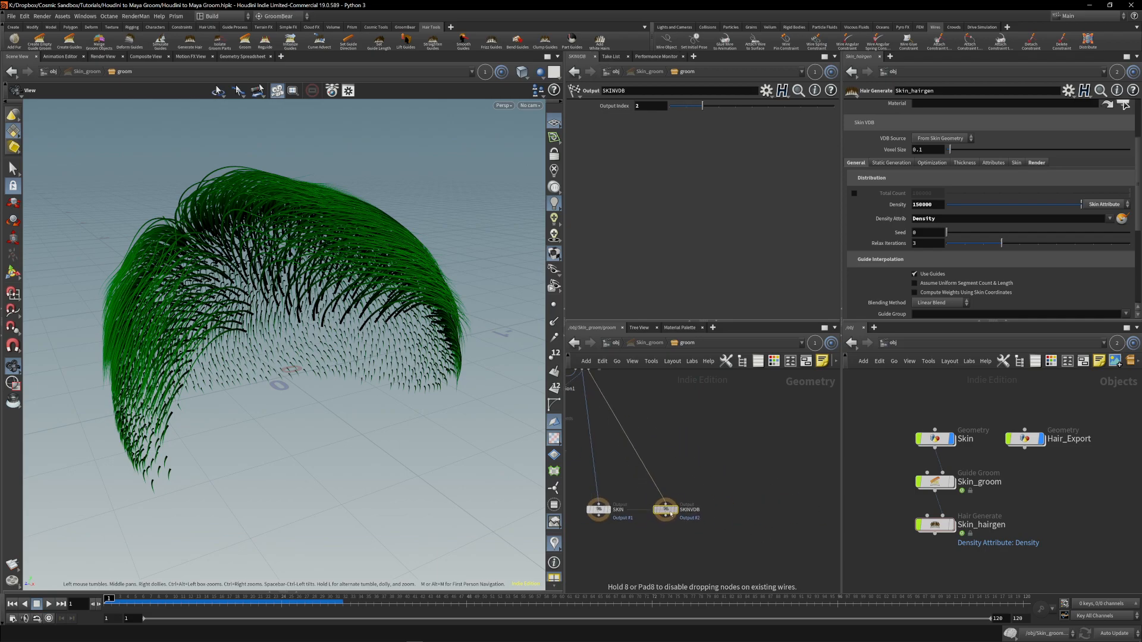
Check that GroomBear is the chosen radial menu and browse that radial menu and its Base Options submenu.
click(263, 17)
click(264, 17)
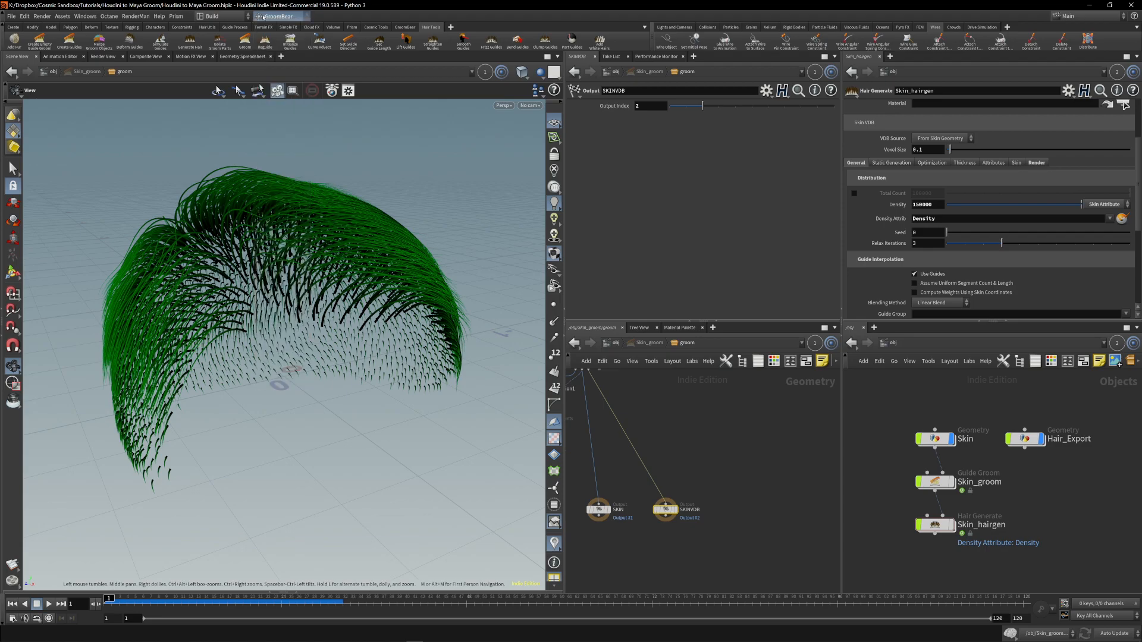
middle_drag(637, 405, 739, 489)
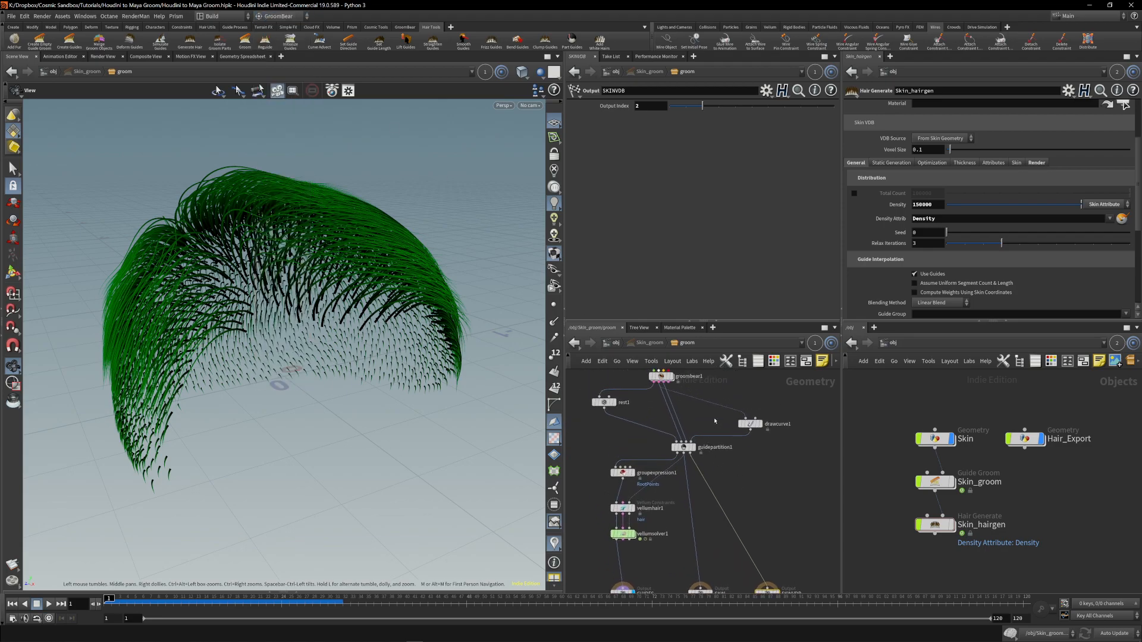
middle_drag(715, 421, 722, 465)
key(c)
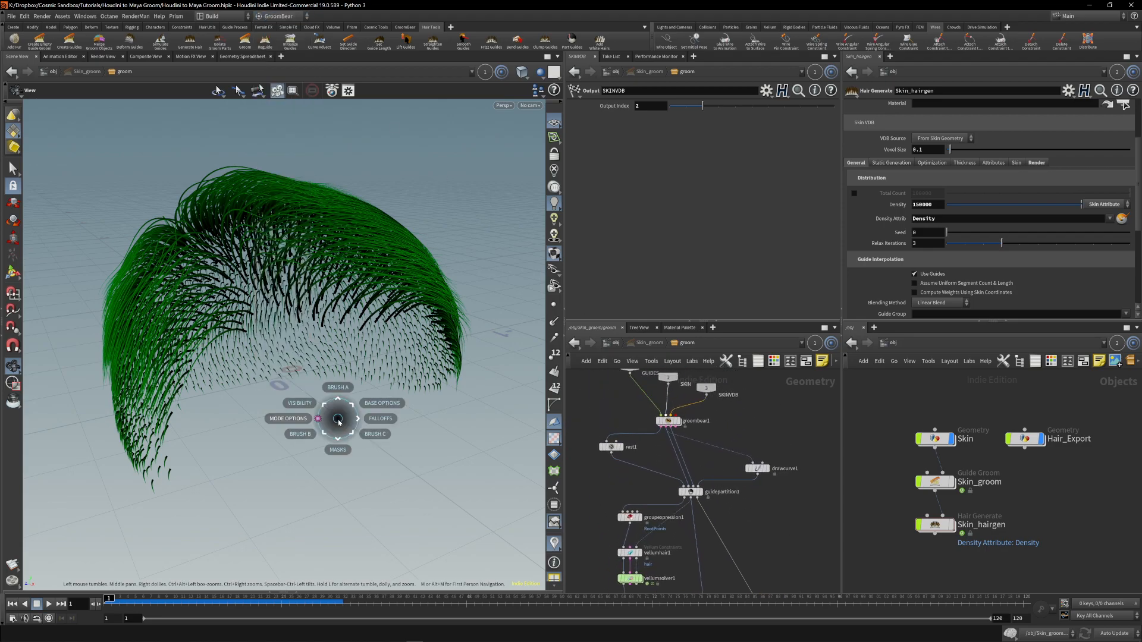
click(369, 405)
click(379, 400)
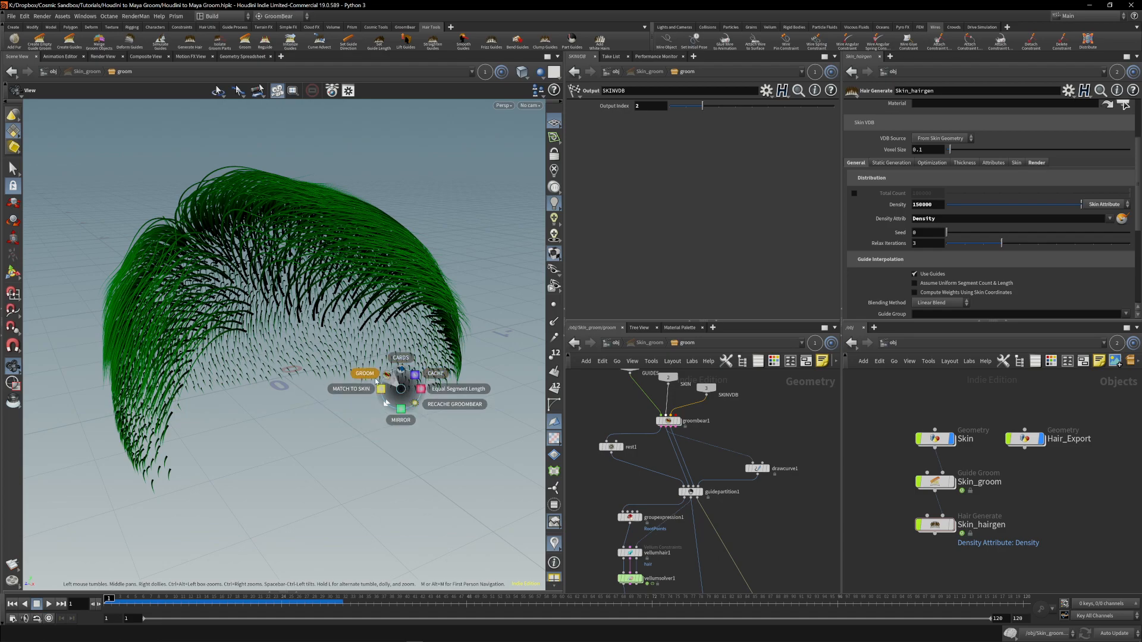
click(363, 429)
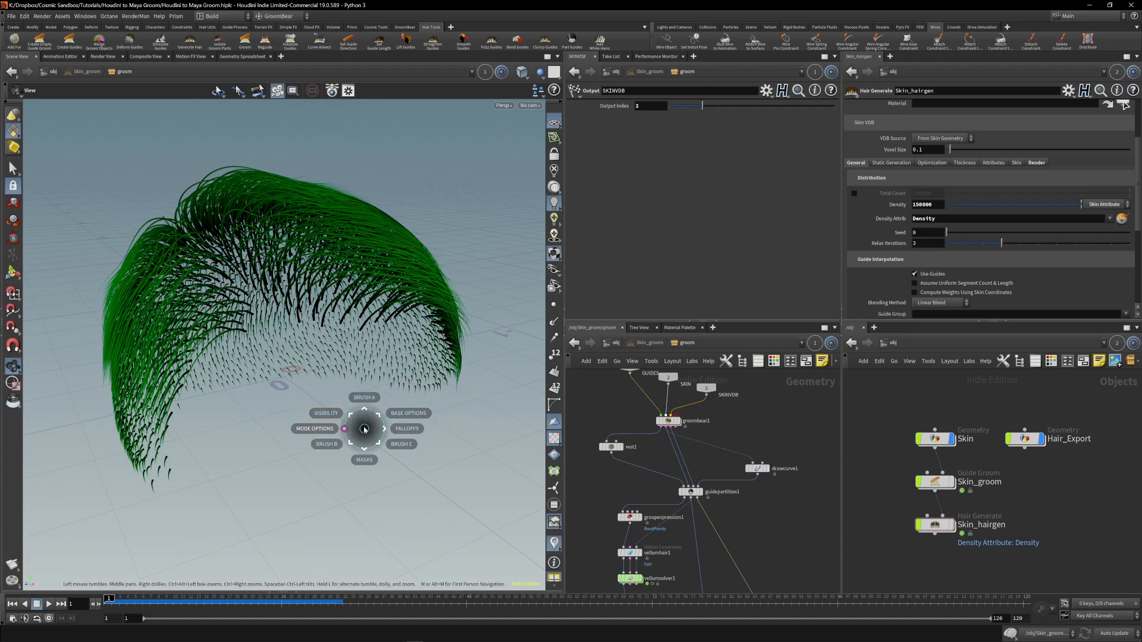
click(365, 430)
Select the groombear1 node and make it the displayed node of the groom network.
middle_drag(764, 417, 764, 459)
scroll(717, 465, up, 3)
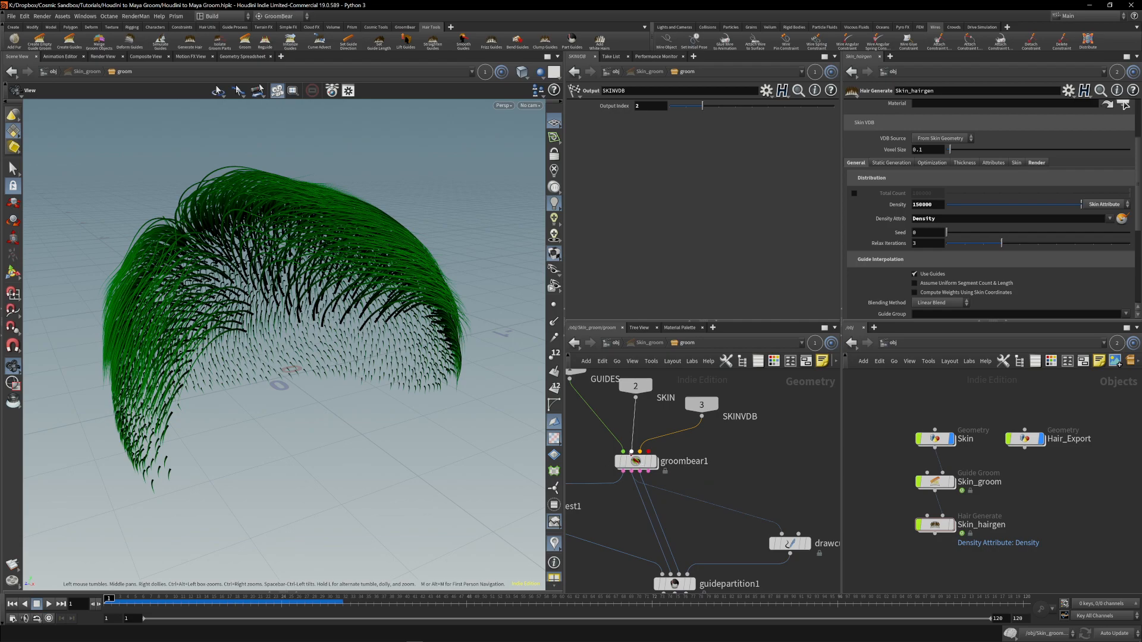
middle_drag(693, 468, 741, 464)
click(683, 456)
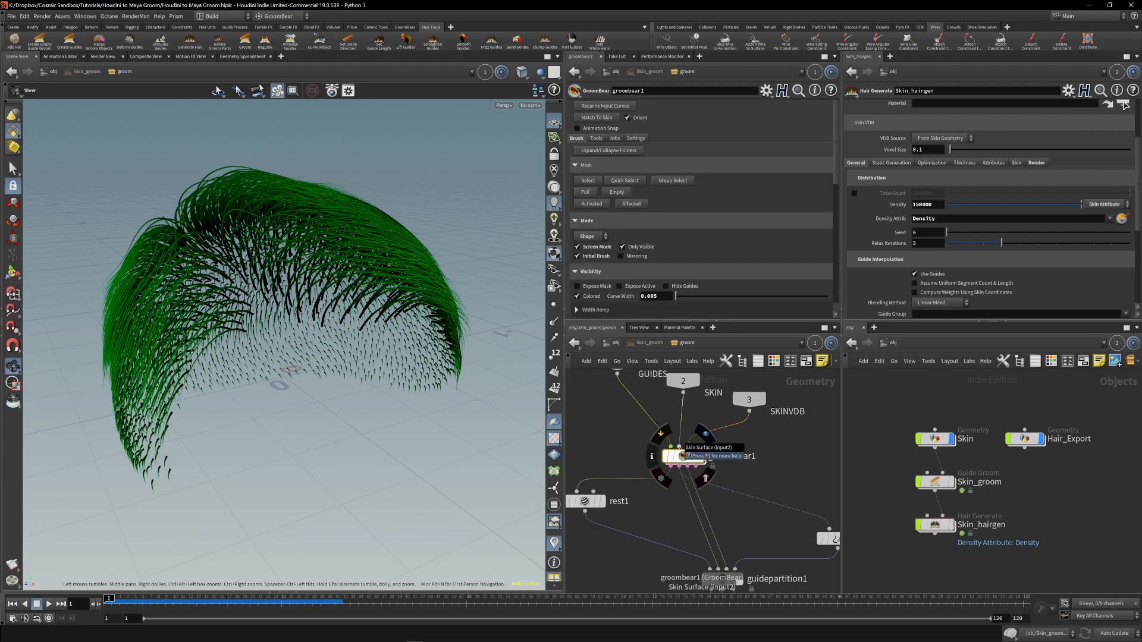
middle_drag(730, 441, 758, 422)
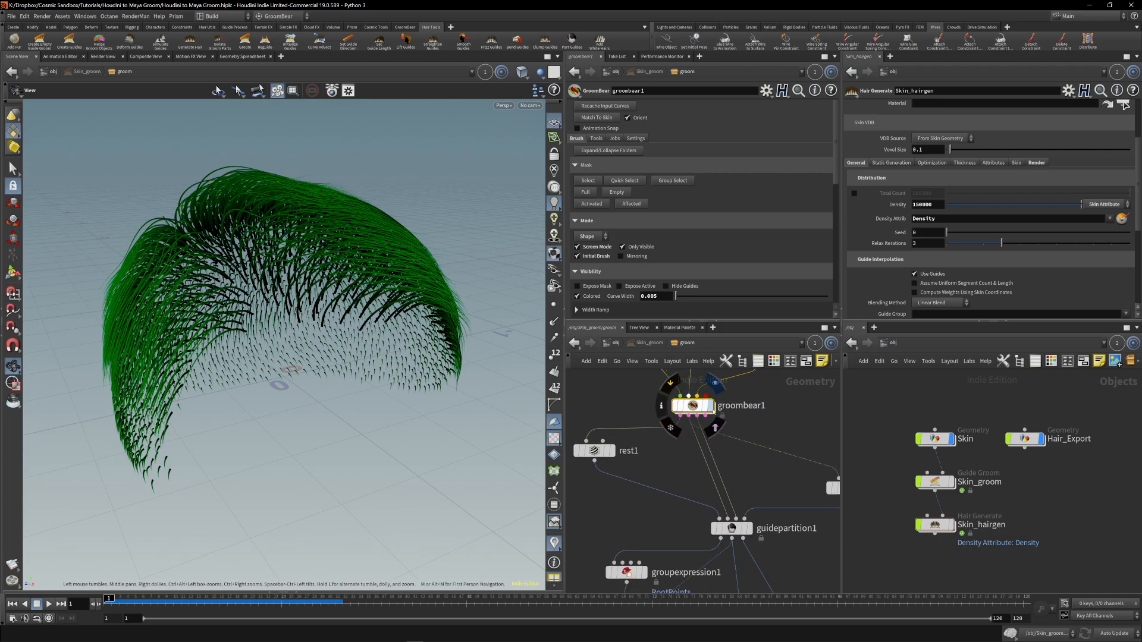
drag(218, 190, 205, 262)
middle_drag(205, 261, 306, 308)
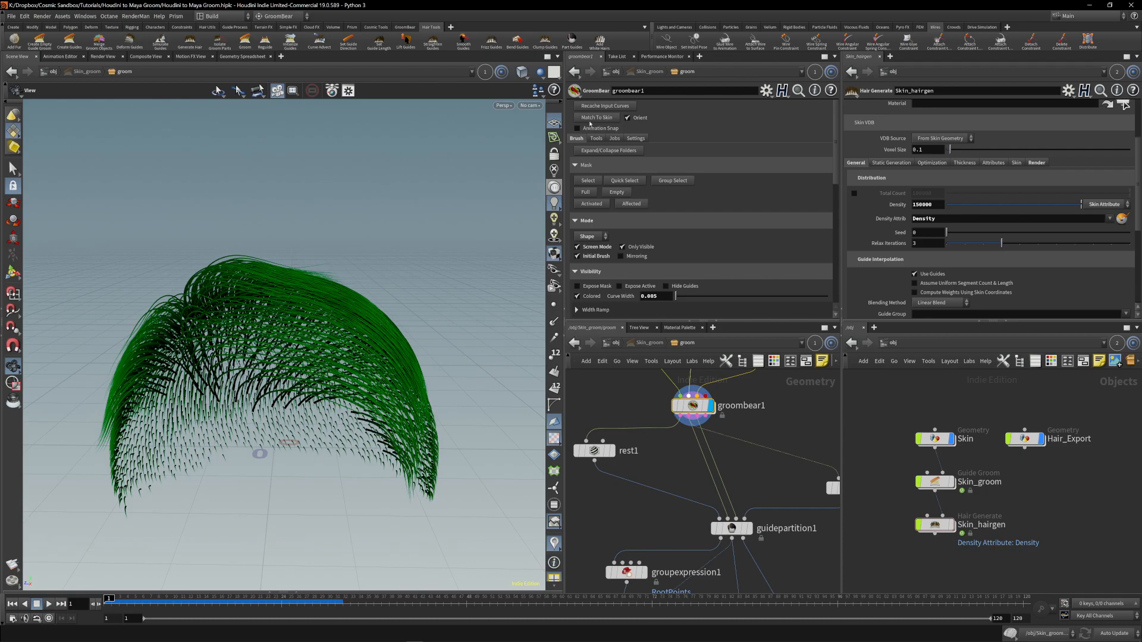
Collapse groombear1's Mask section, set its Mode to Scatter, and activate the grooming brush in the viewport.
click(586, 165)
click(587, 198)
click(589, 247)
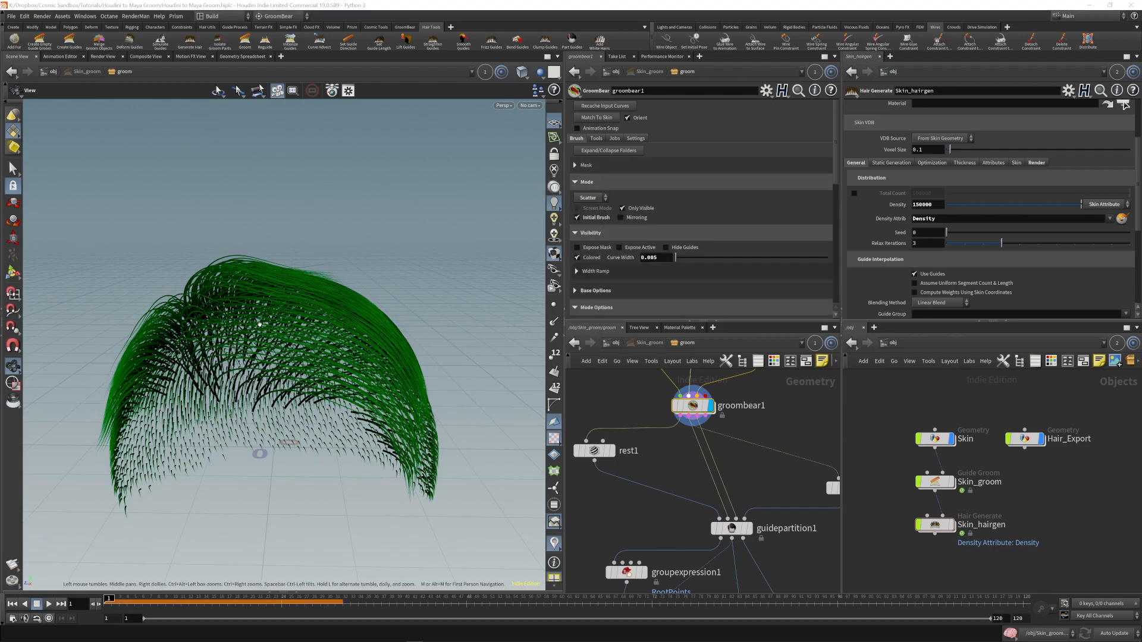
scroll(292, 300, up, 5)
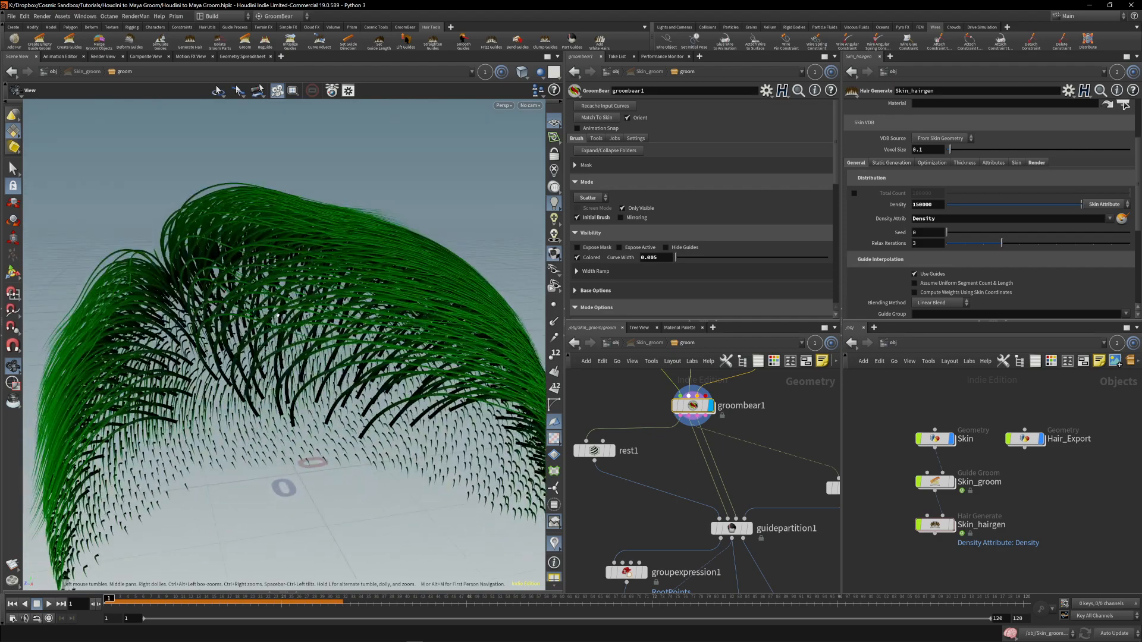
click(12, 272)
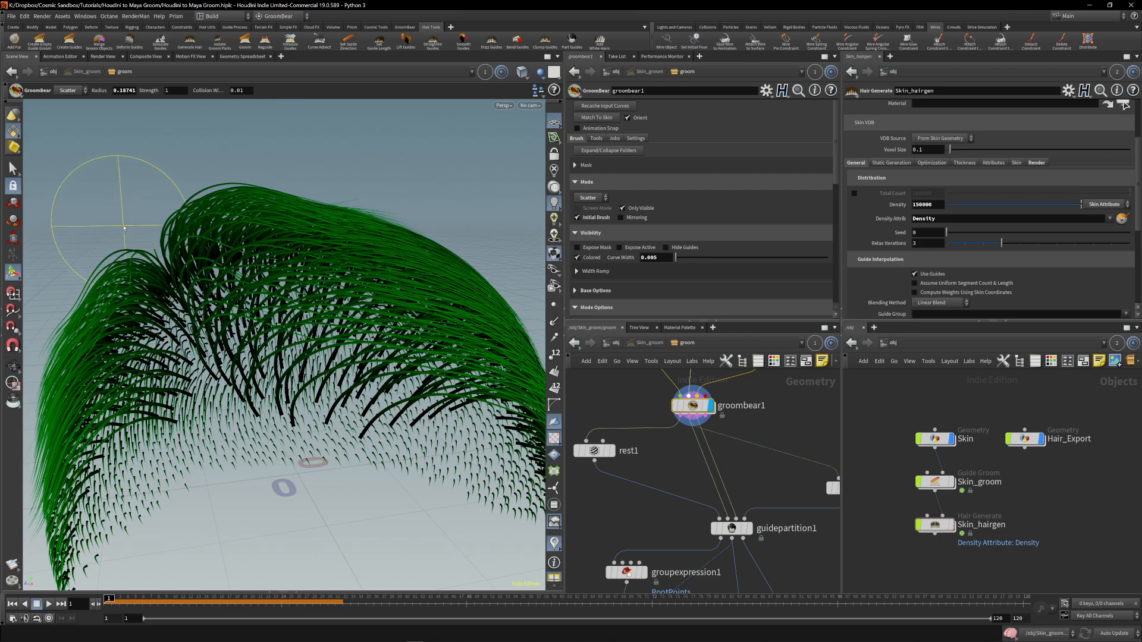
Show all other objects in the viewport so the skin and generated hair appear with the guide curves.
mouse_move(265, 255)
alt+mouse_down()
mouse_move(305, 330)
mouse_move(357, 321)
mouse_move(393, 262)
mouse_move(501, 156)
alt+mouse_up()
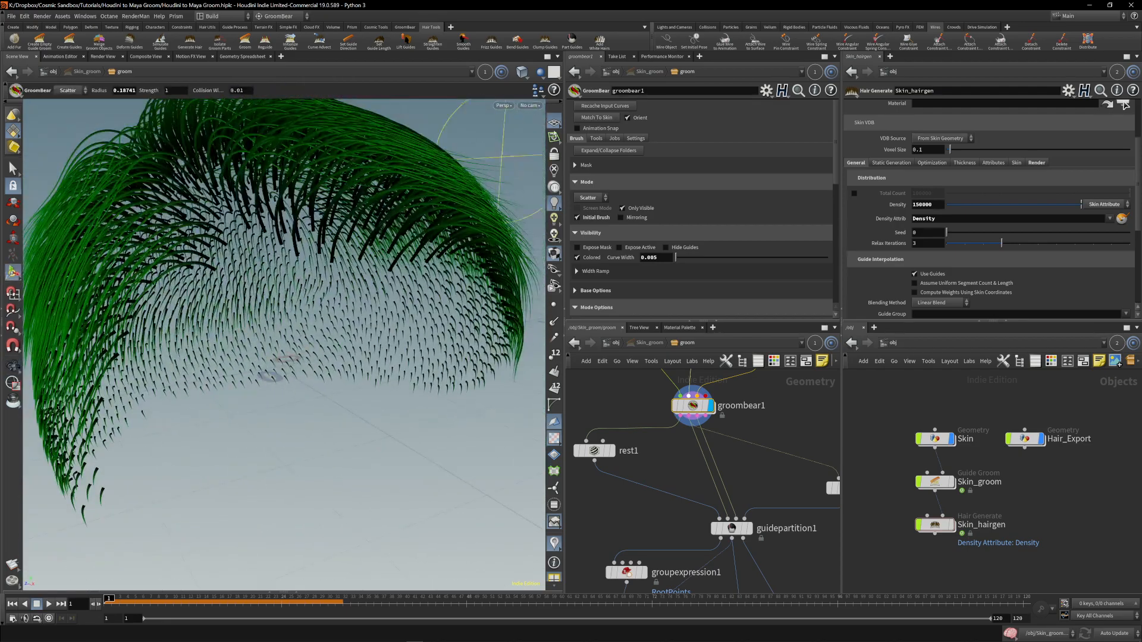
click(539, 72)
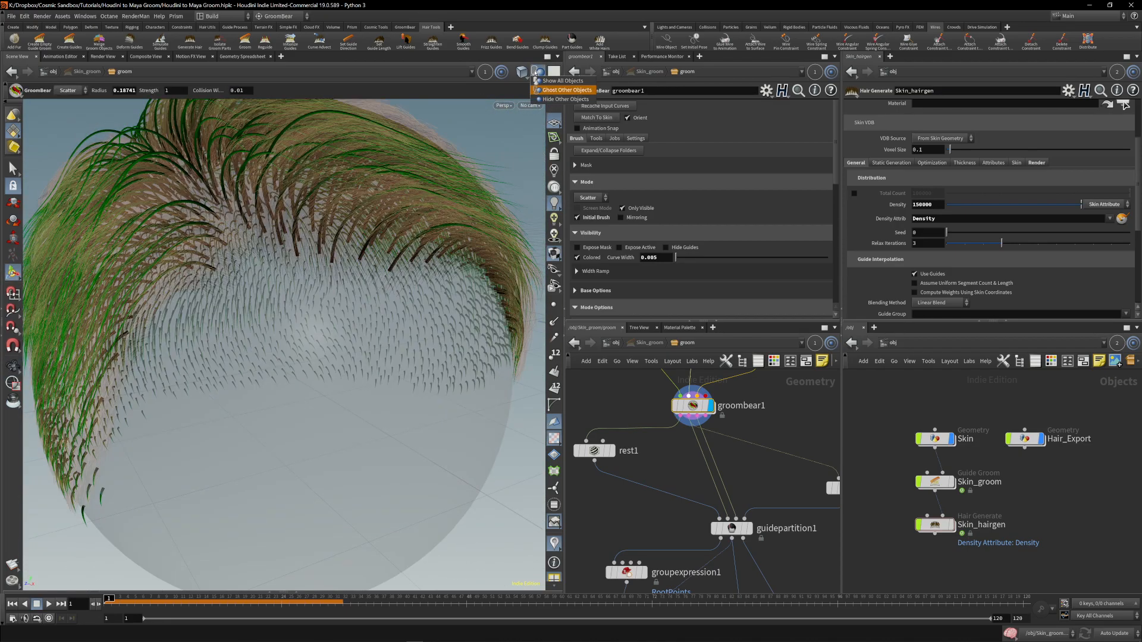
key(c)
click(355, 336)
click(321, 340)
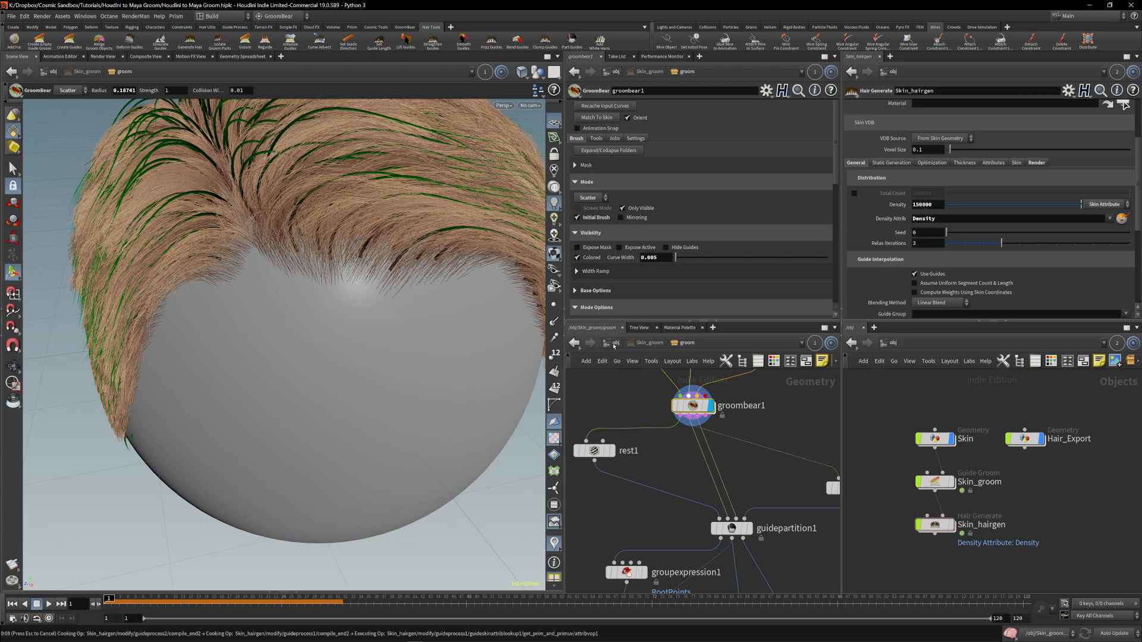
Hide the generated hair of Skin_hairgen at the object level and go back into the Skin_groom network.
click(614, 344)
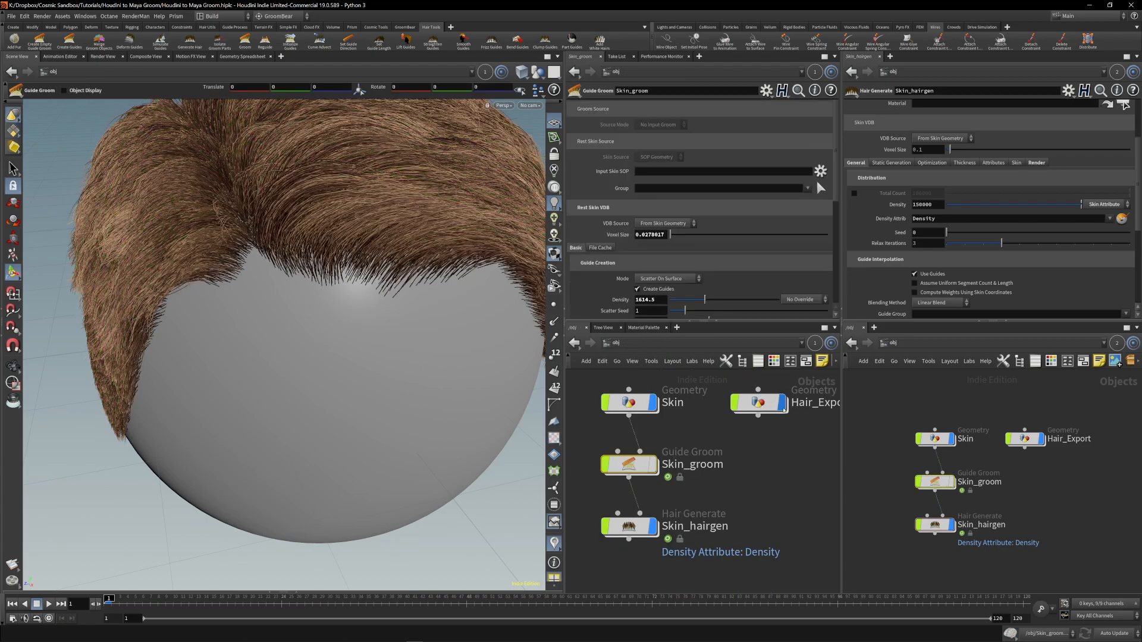
alt+middle_drag(277, 292, 260, 362)
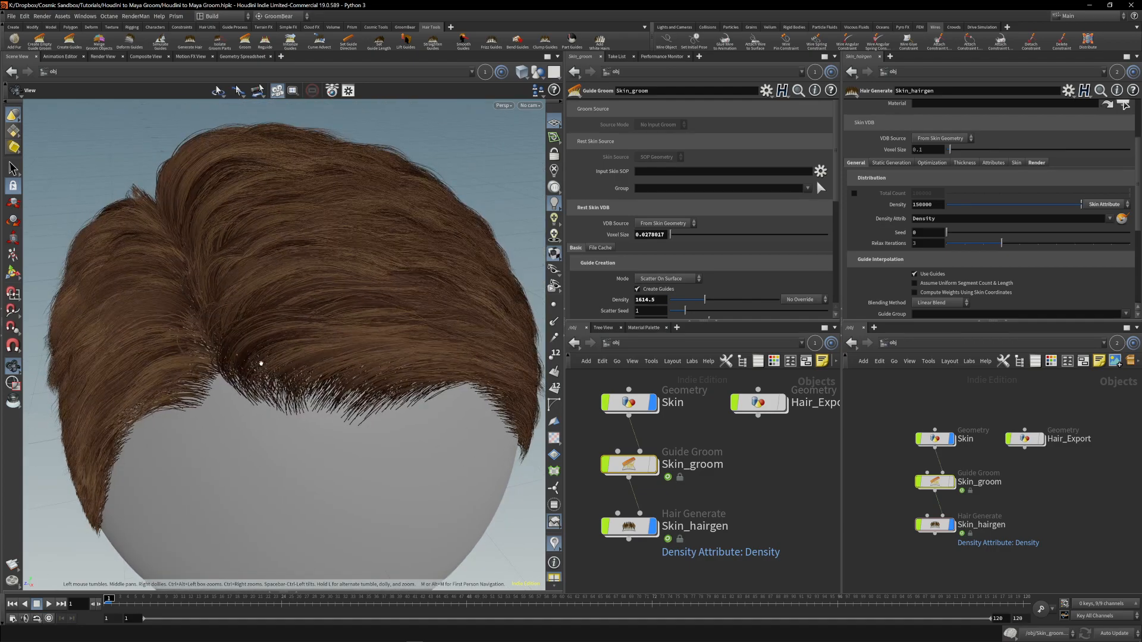
alt+drag(260, 362, 258, 359)
alt+right_drag(258, 359, 249, 277)
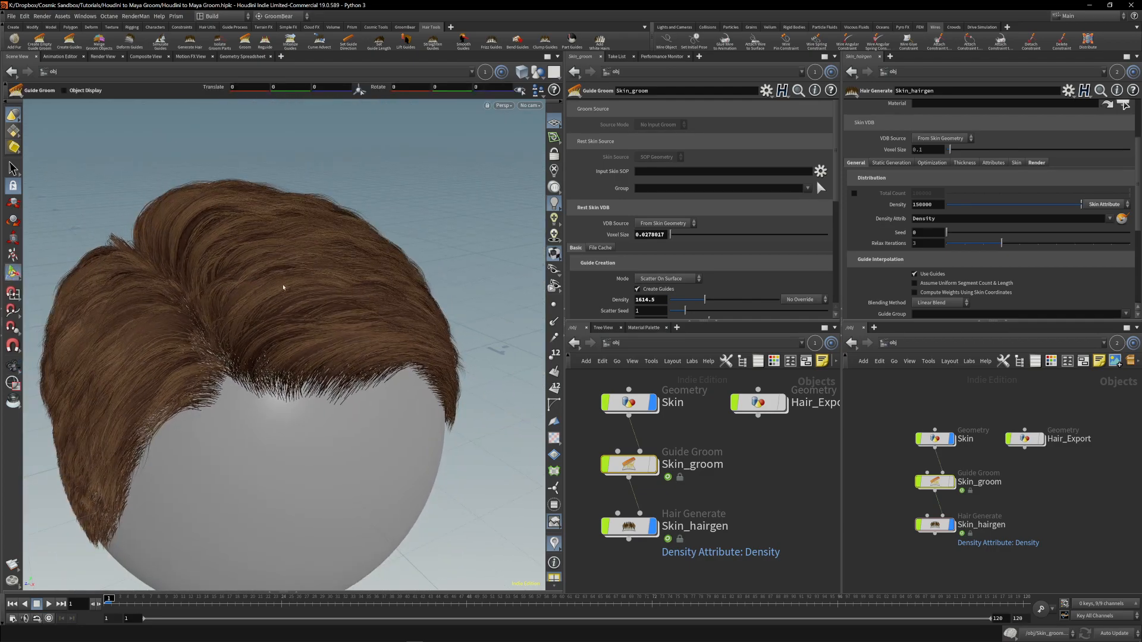
click(651, 526)
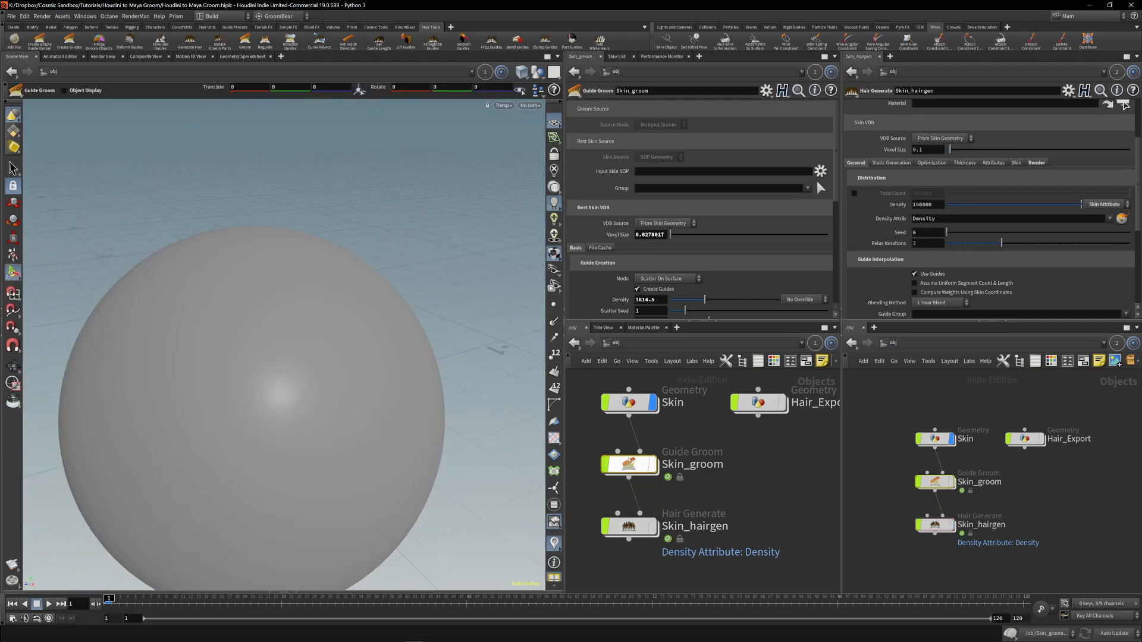
double_click(631, 464)
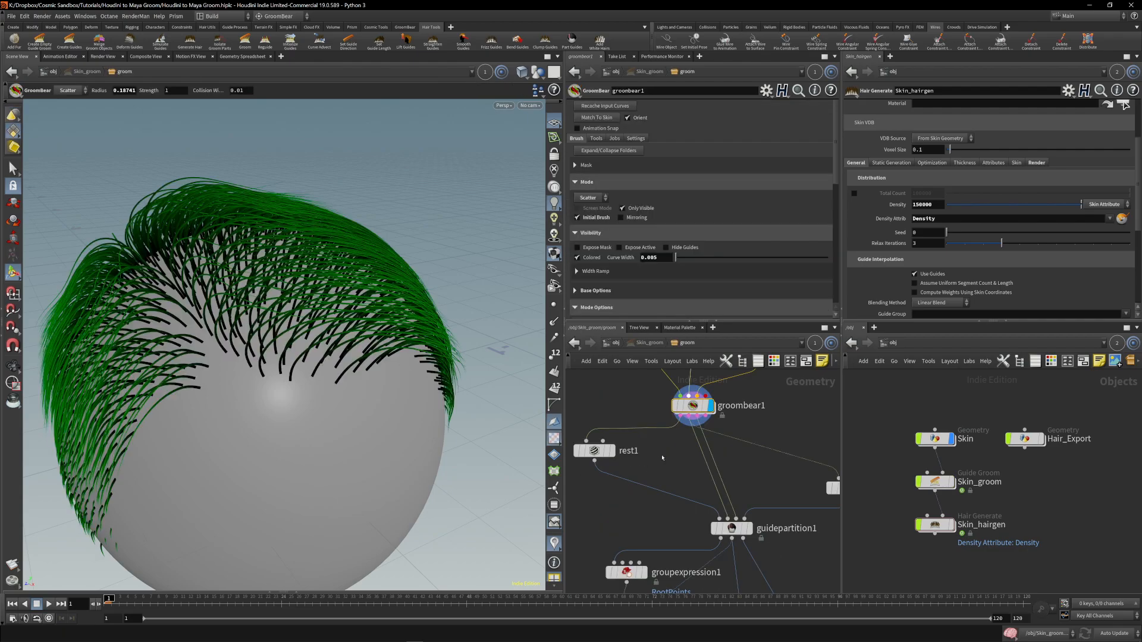
Try scattering a new guide curve on the forehead with Initial Brush enabled, and undo it.
alt+drag(270, 419, 270, 402)
alt+right_drag(270, 403, 380, 453)
alt+drag(380, 453, 333, 441)
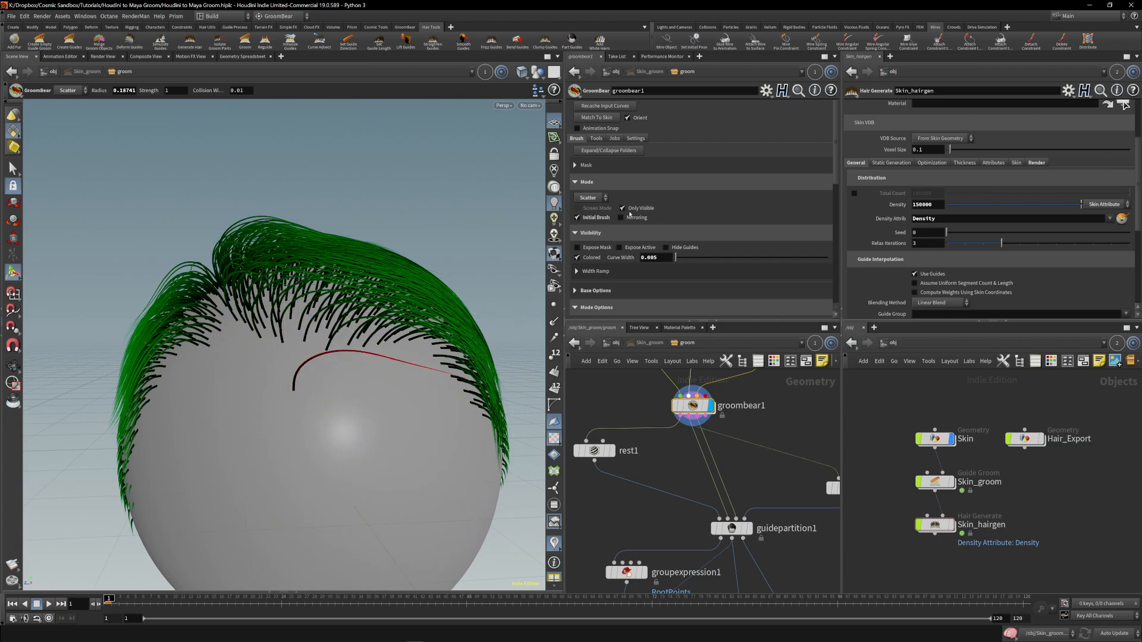
key(ctrl+z)
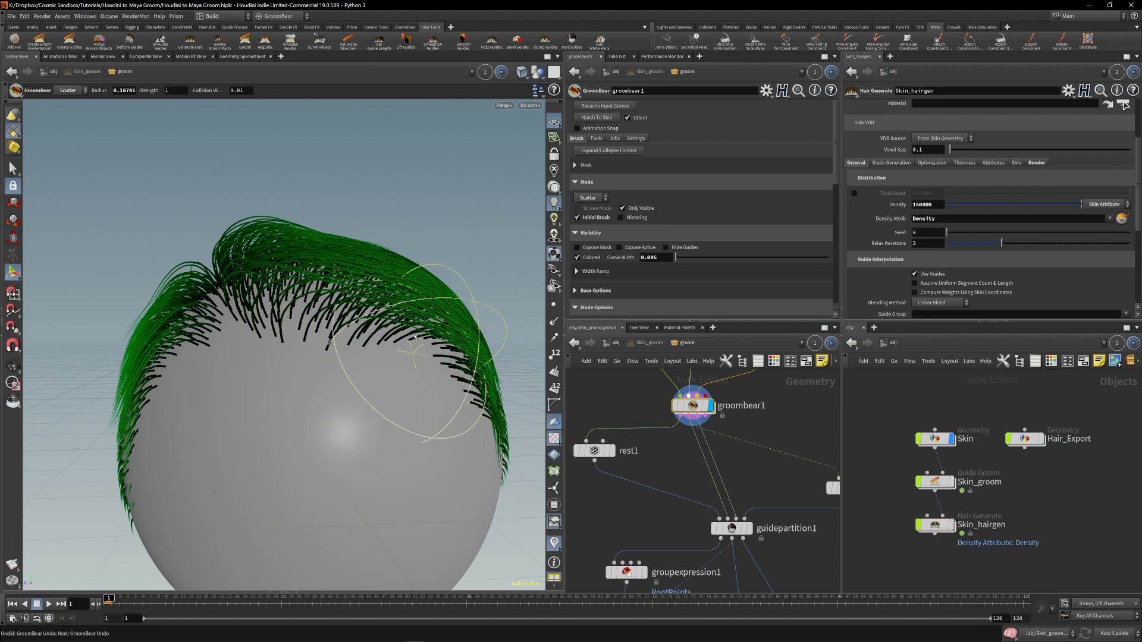
Turn off Initial Brush, reduce the brush radius to 0.08963, and try a scatter stroke across the forehead, undoing it.
click(577, 218)
scroll(286, 416, down, 5)
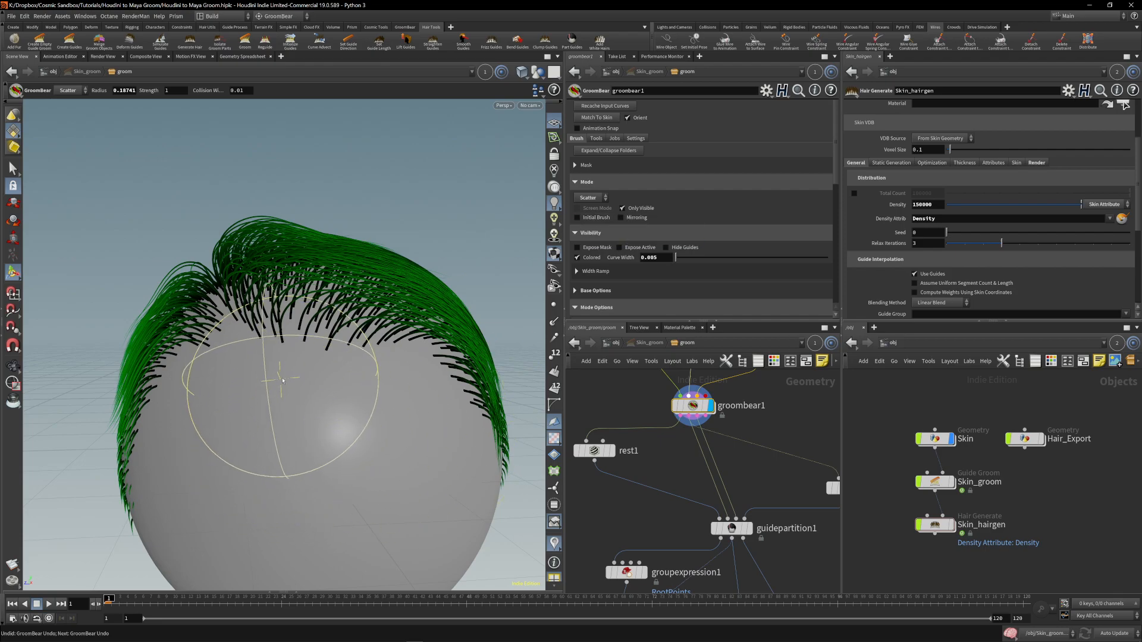
scroll(300, 394, down, 2)
mouse_move(300, 393)
mouse_down()
mouse_move(411, 428)
mouse_move(458, 493)
mouse_up()
key(ctrl+z)
Examine the guide curves around the head from the front hairline, the sides and up close.
alt+drag(348, 179, 370, 268)
alt+drag(297, 380, 333, 309)
alt+right_drag(357, 324, 338, 307)
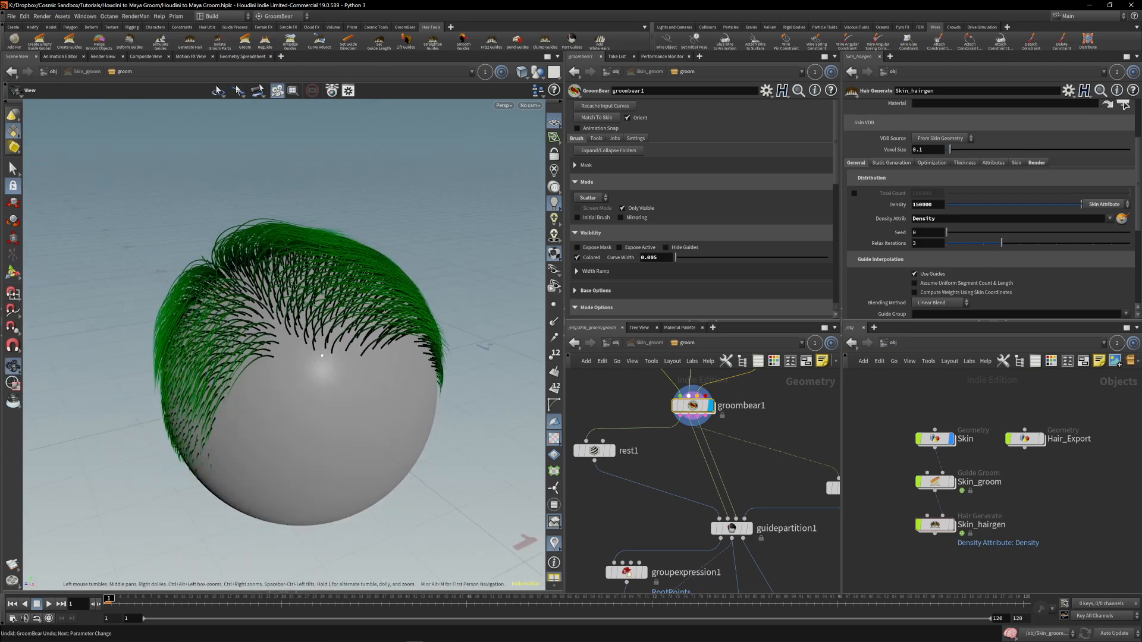
alt+middle_drag(338, 307, 322, 344)
mouse_move(327, 339)
alt+mouse_down()
mouse_move(282, 333)
mouse_move(308, 329)
alt+mouse_up()
alt+drag(405, 353, 339, 392)
alt+middle_drag(339, 392, 455, 390)
alt+drag(467, 380, 357, 376)
alt+right_drag(363, 375, 427, 387)
alt+drag(426, 387, 333, 372)
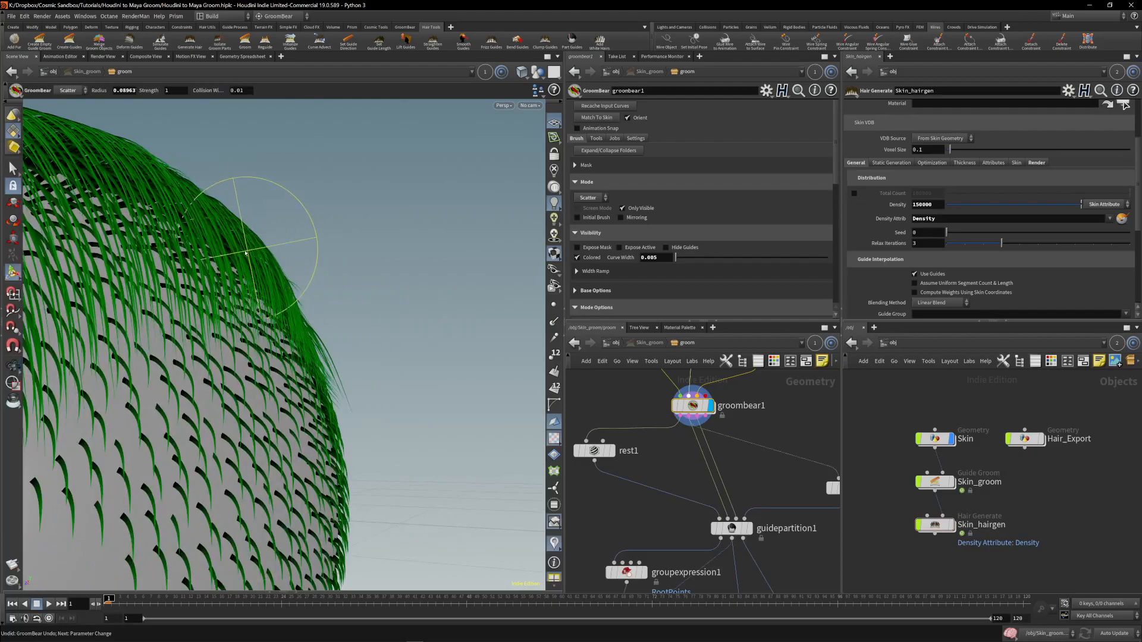
alt+drag(267, 256, 226, 237)
mouse_move(298, 366)
alt+mouse_down()
mouse_move(356, 389)
mouse_move(313, 393)
alt+mouse_up()
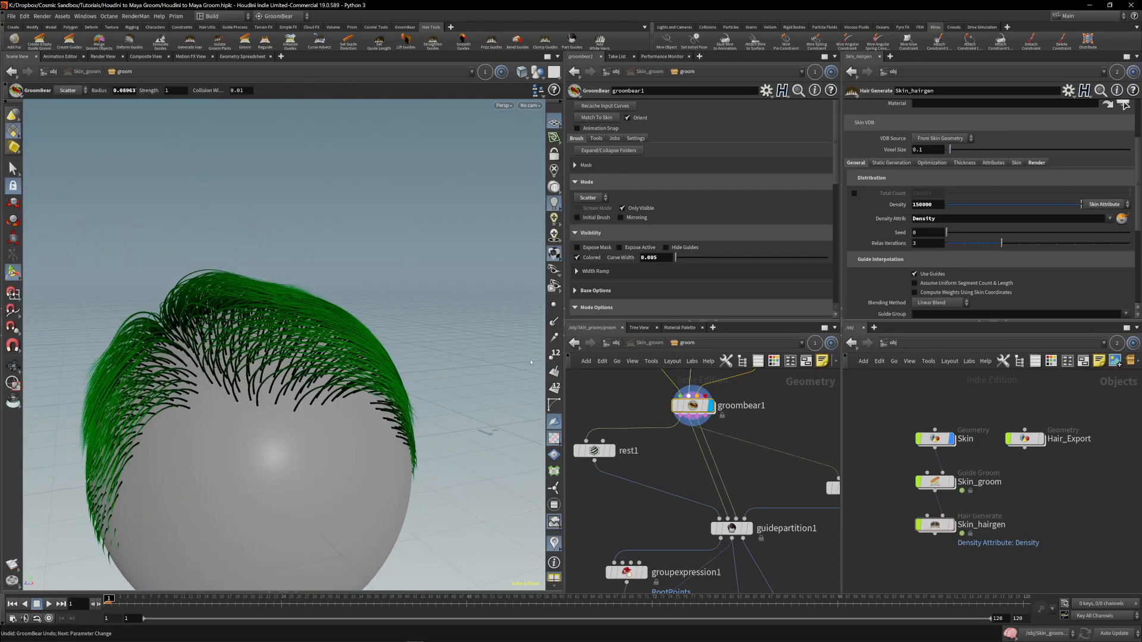
mouse_move(351, 354)
alt+mouse_down()
mouse_move(464, 370)
mouse_move(408, 368)
alt+mouse_up()
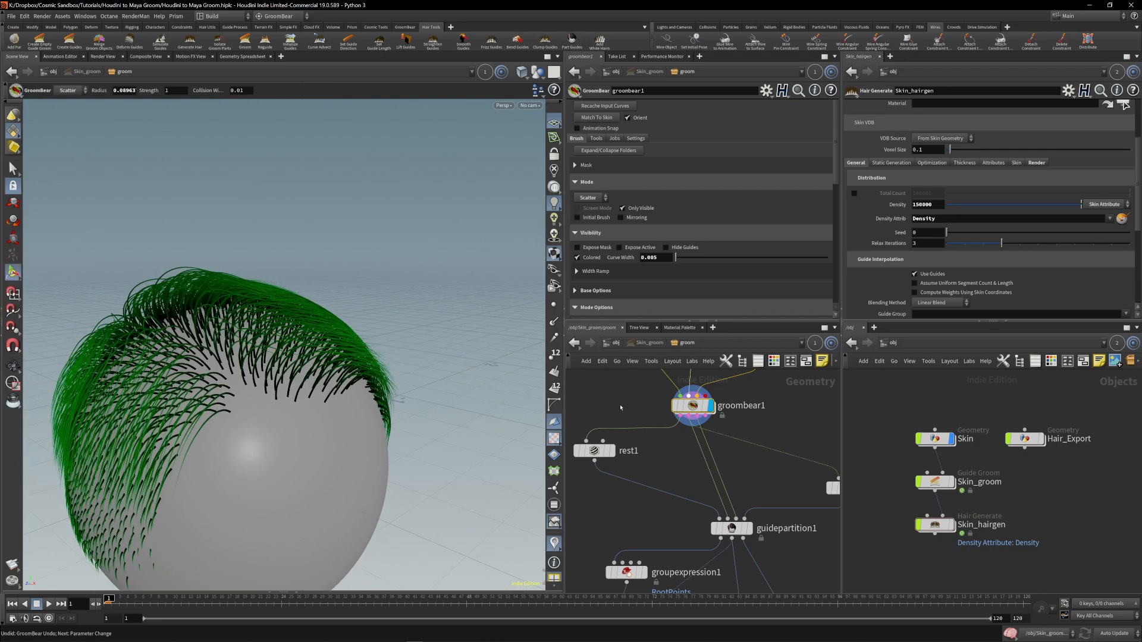
Review the parameters of the rest1 and guidepartition1 nodes in the groom network.
scroll(621, 408, down, 3)
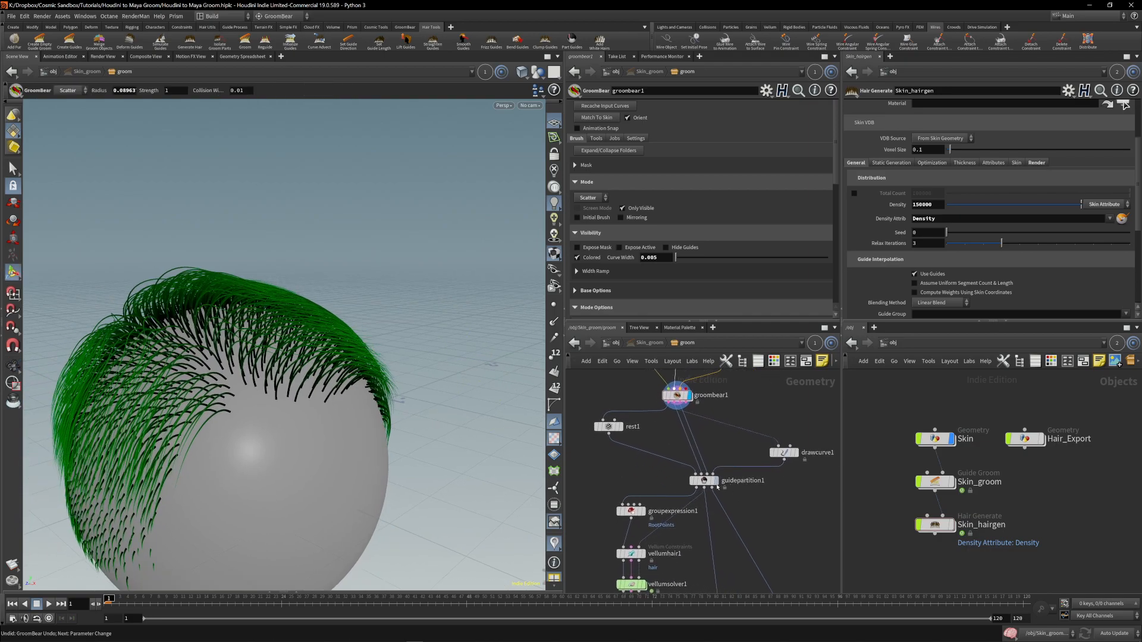
click(607, 427)
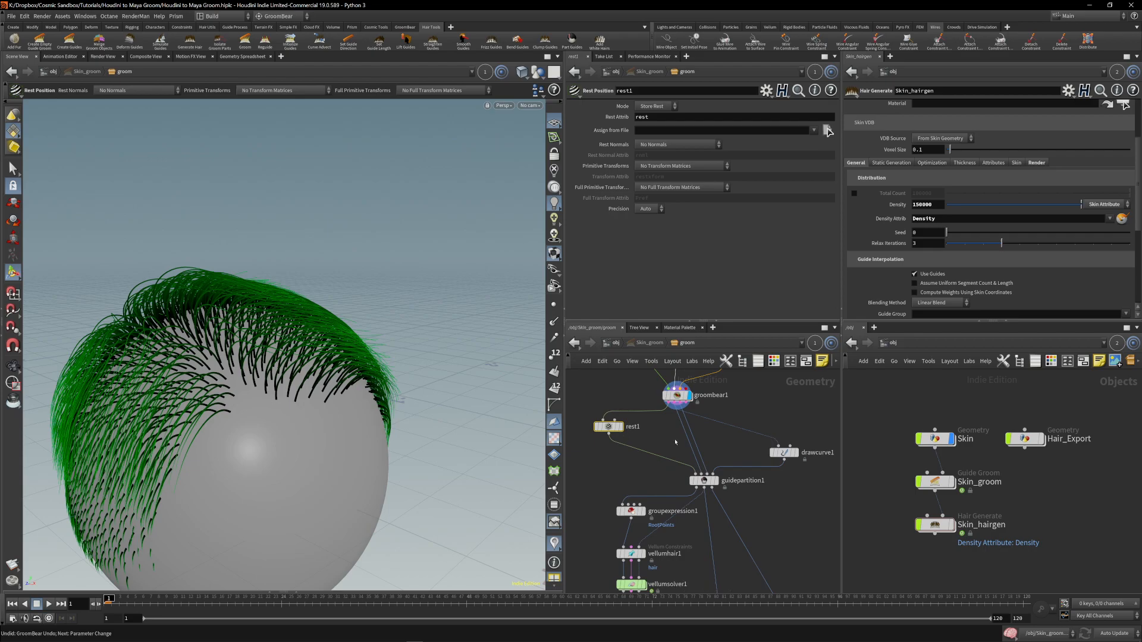
drag(766, 450, 692, 487)
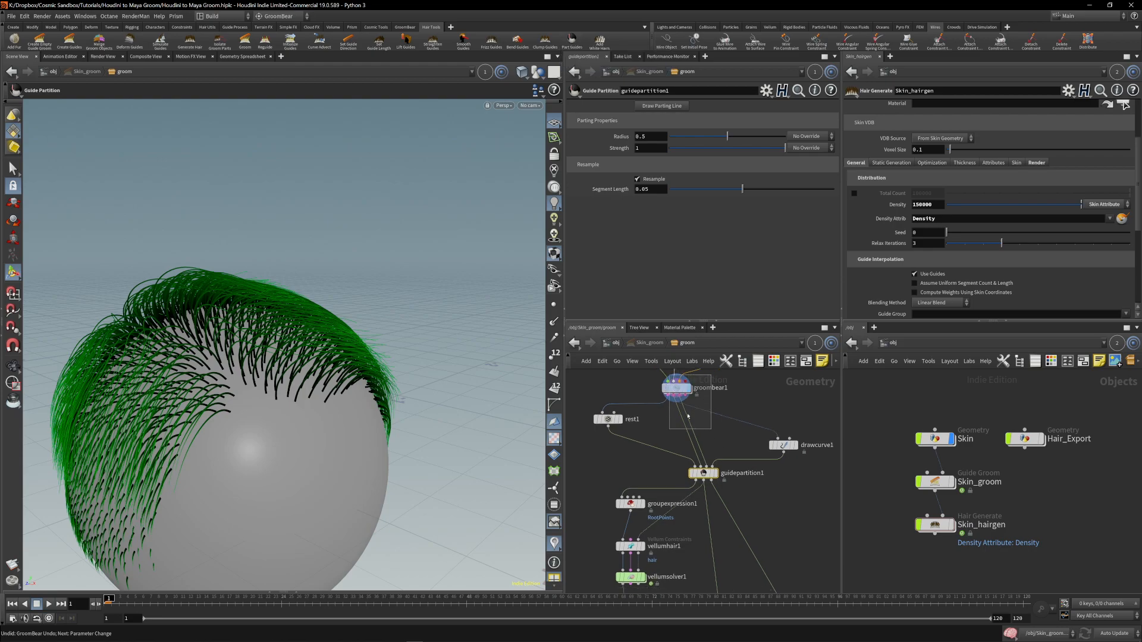
Shift guidepartition1 closer beneath groombear1 in the network and bring up its parameters.
click(676, 388)
drag(703, 473, 690, 472)
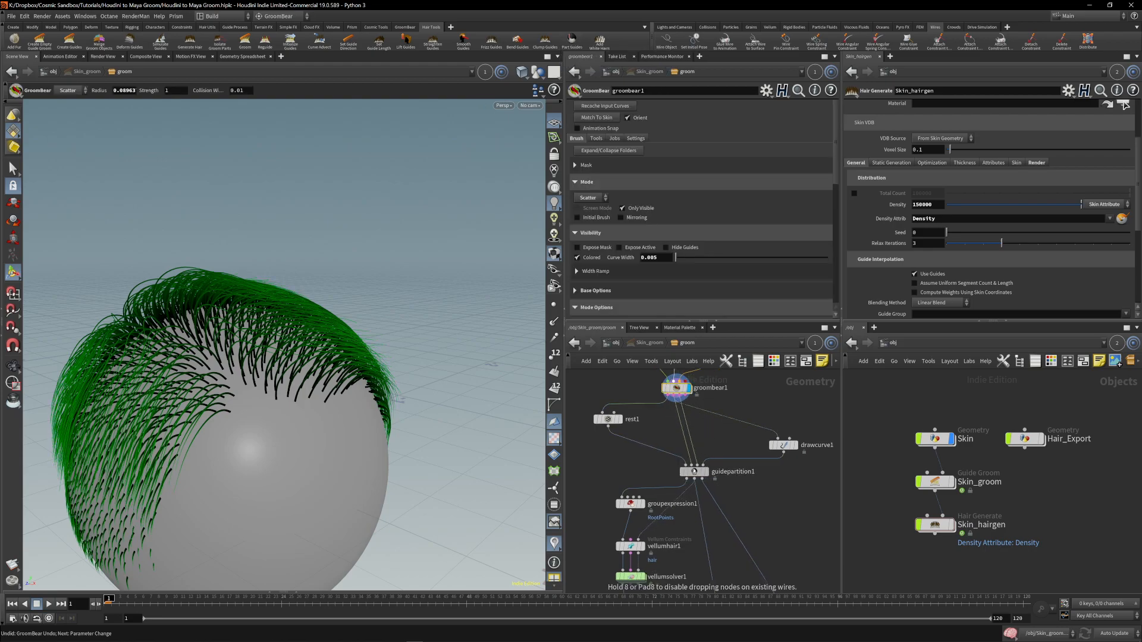
click(692, 471)
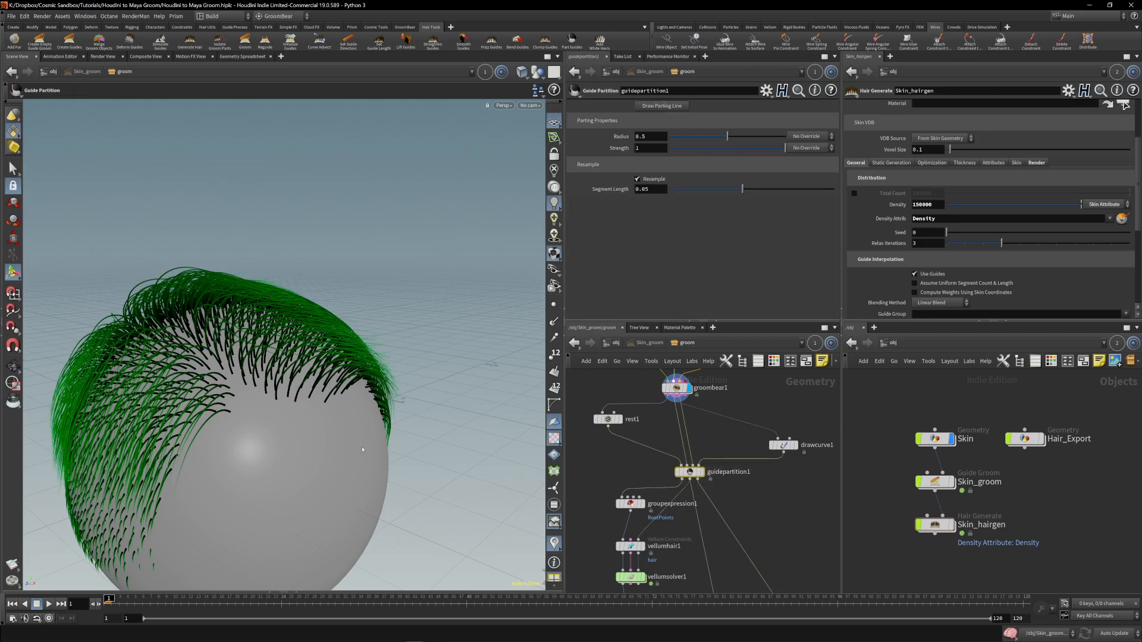
Display drawcurve1 in the groom network, hide the other objects and examine the parting curve from above.
click(796, 445)
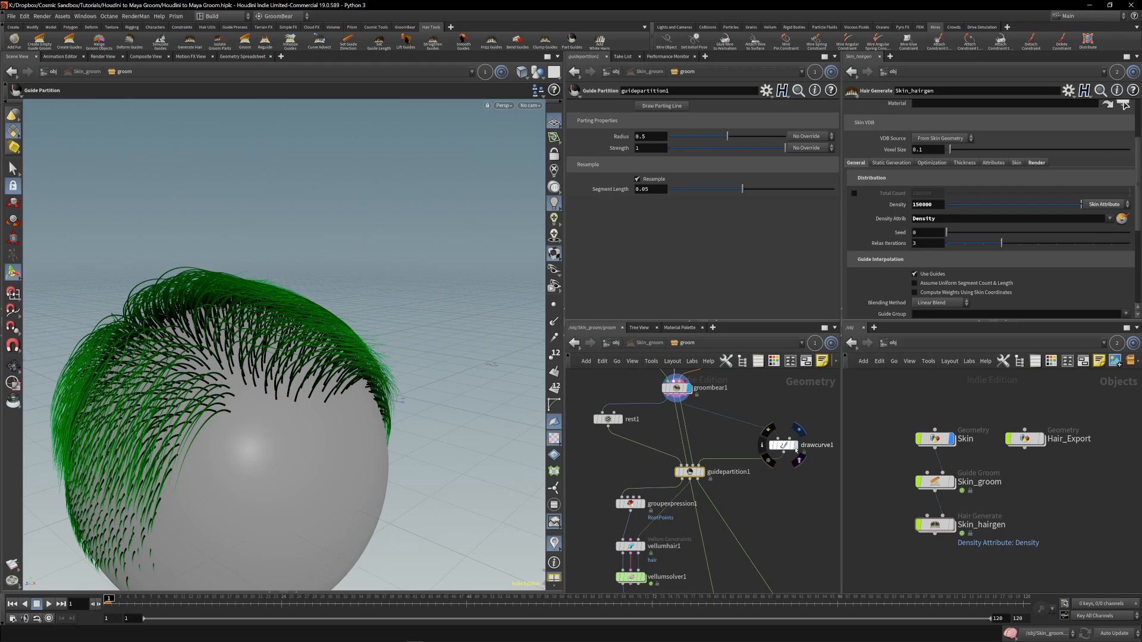
alt+drag(207, 444, 433, 361)
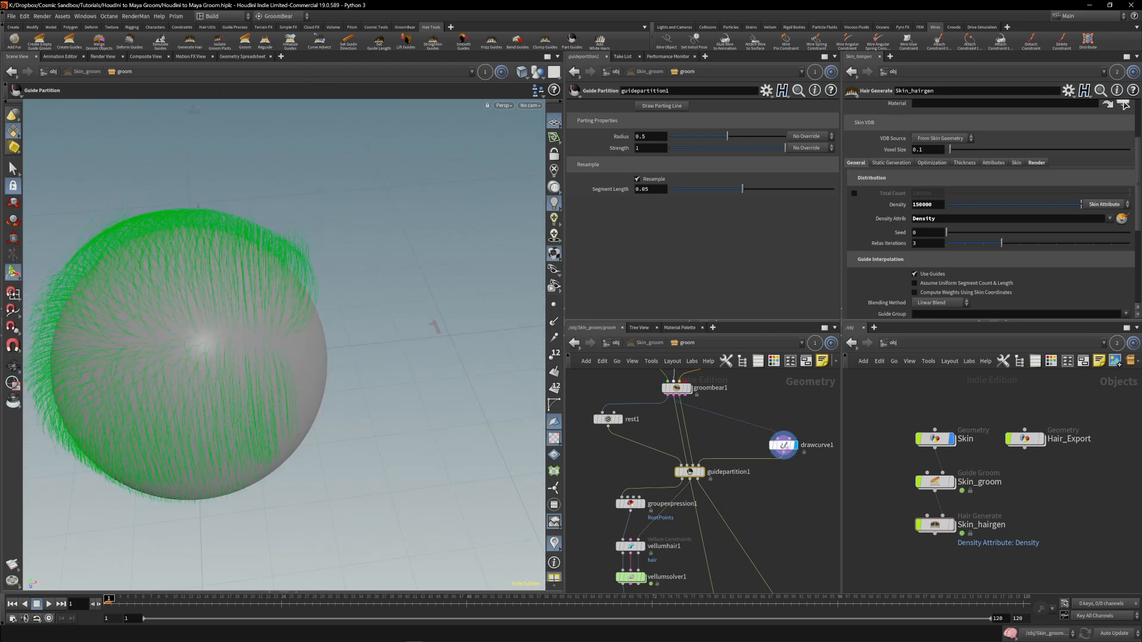
alt+right_drag(92, 350, 259, 330)
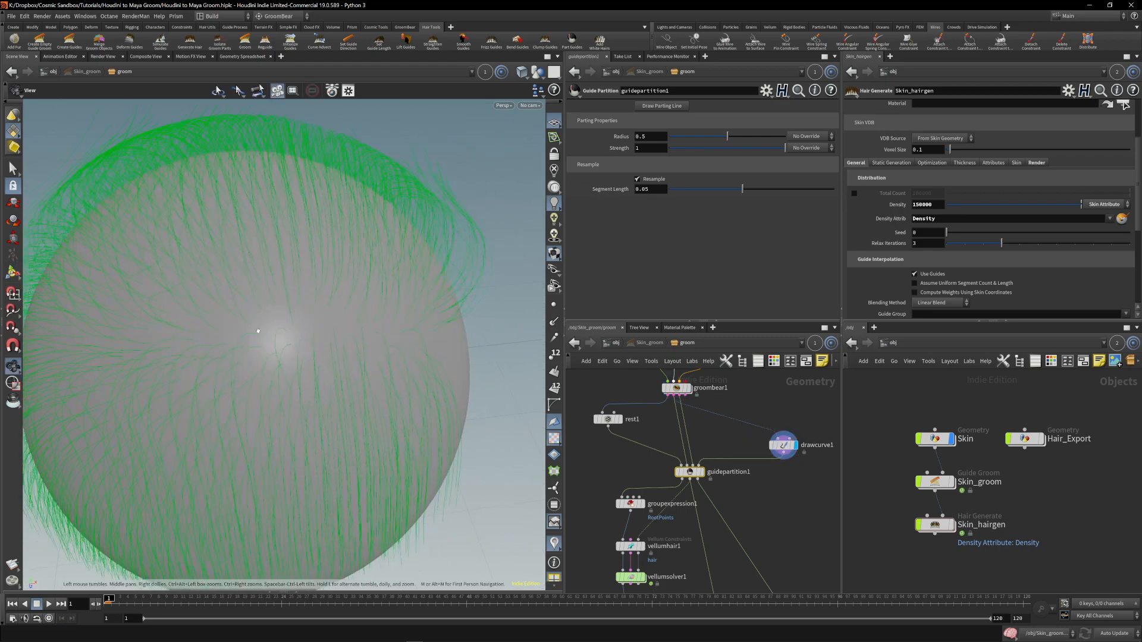
key(Return)
click(537, 71)
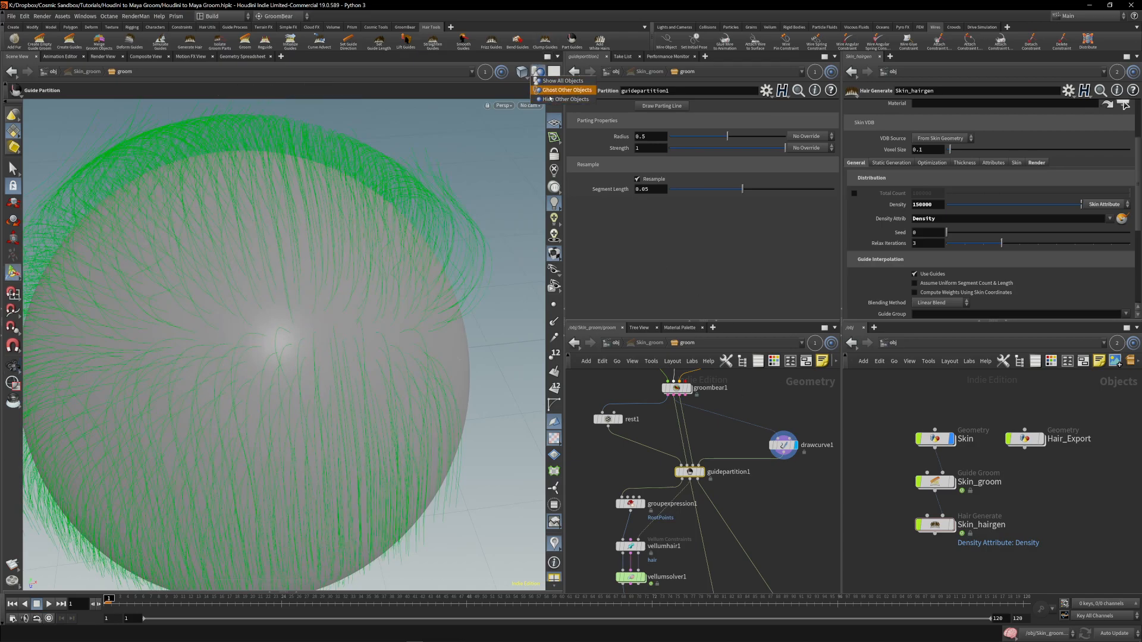
click(547, 99)
alt+drag(147, 360, 110, 349)
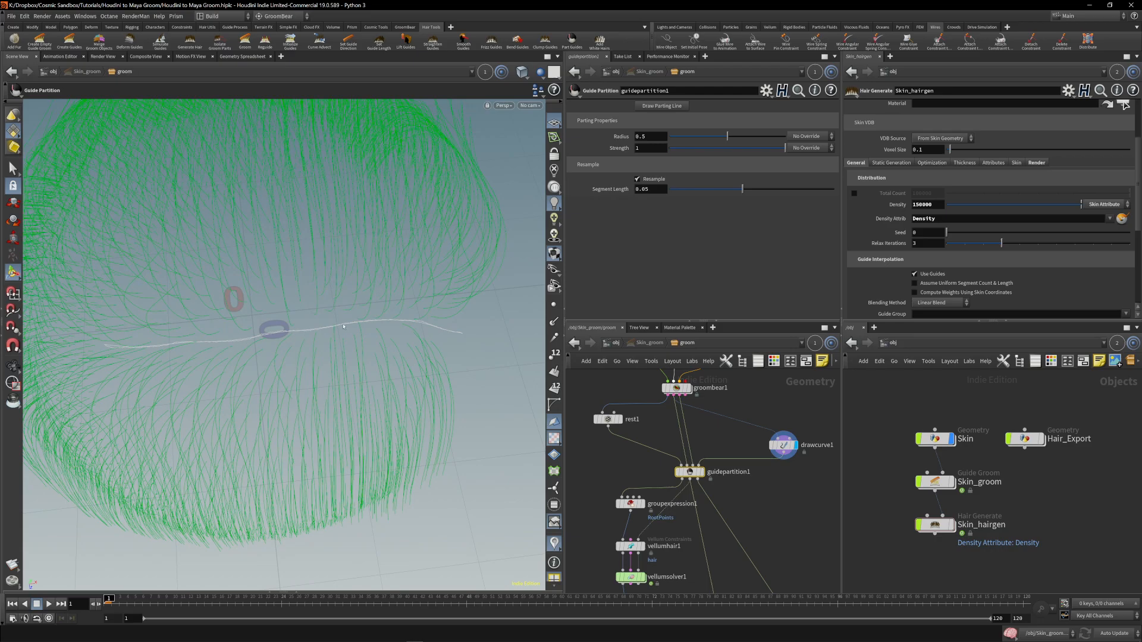
alt+drag(446, 340, 257, 313)
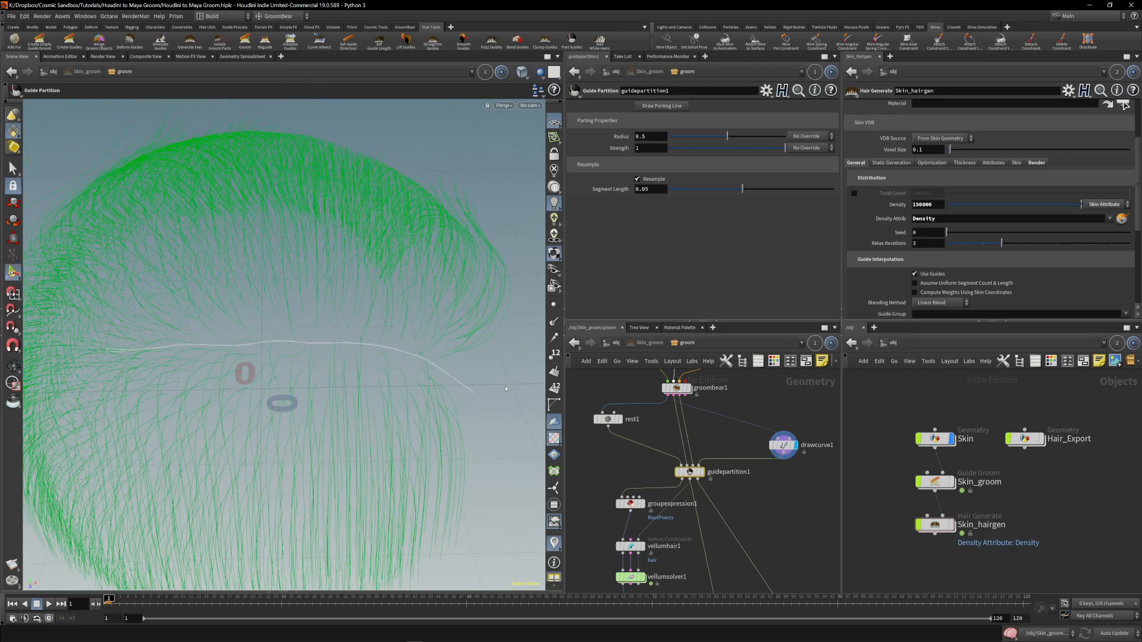
Display guidepartition1 and examine the parted guides from above and from the front hairline.
middle_drag(725, 495, 729, 479)
click(706, 456)
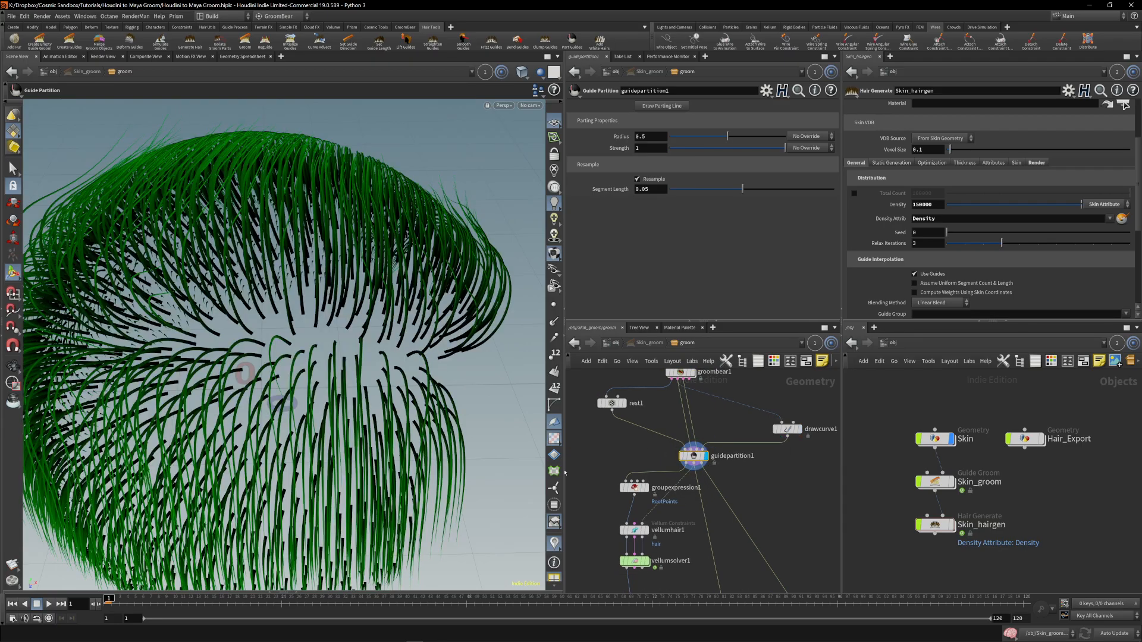
alt+drag(334, 326, 381, 315)
alt+drag(303, 449, 194, 249)
key(Return)
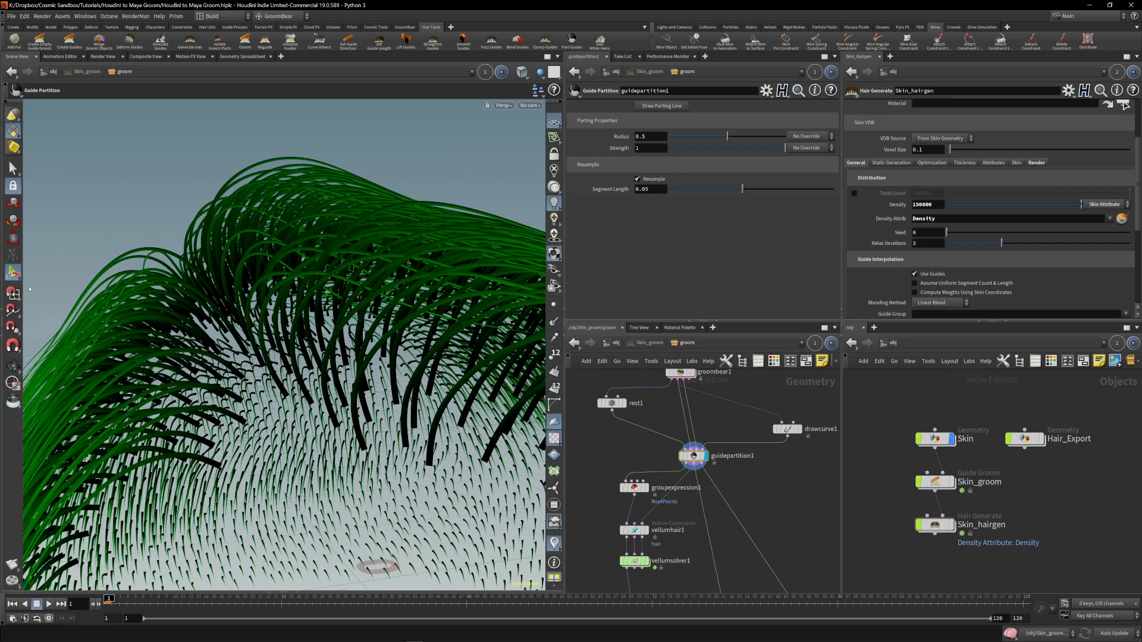
scroll(249, 286, down, 4)
alt+drag(249, 286, 220, 279)
Display groupexpression1 and review its RootPoints group and the preset choices for its VEXpression.
middle_drag(787, 513, 783, 456)
click(641, 432)
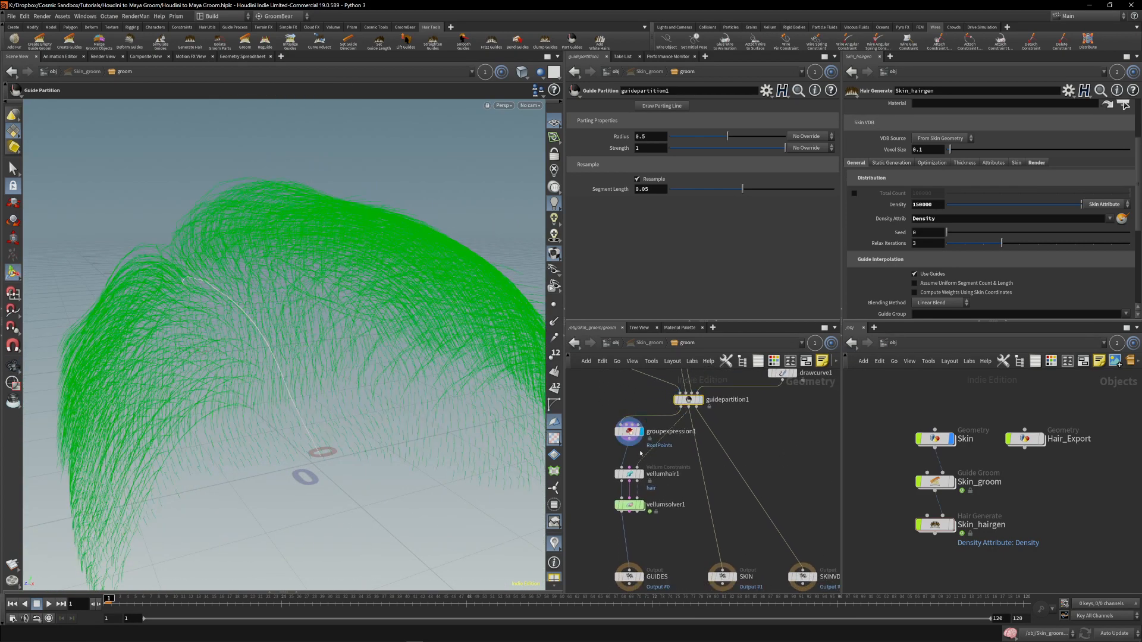
click(629, 432)
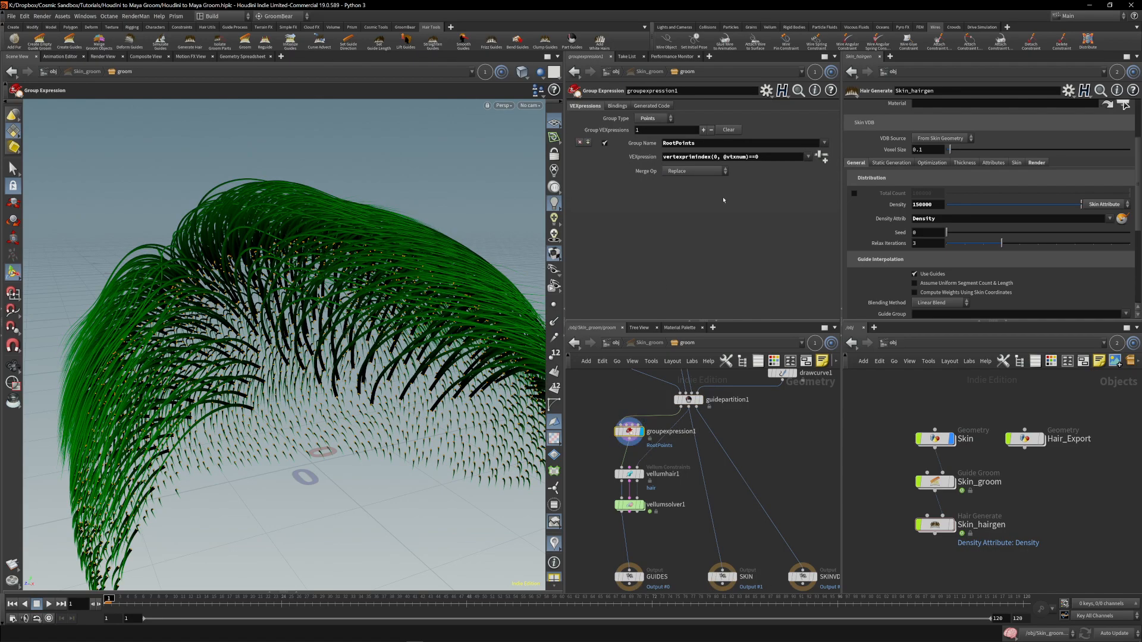
click(807, 157)
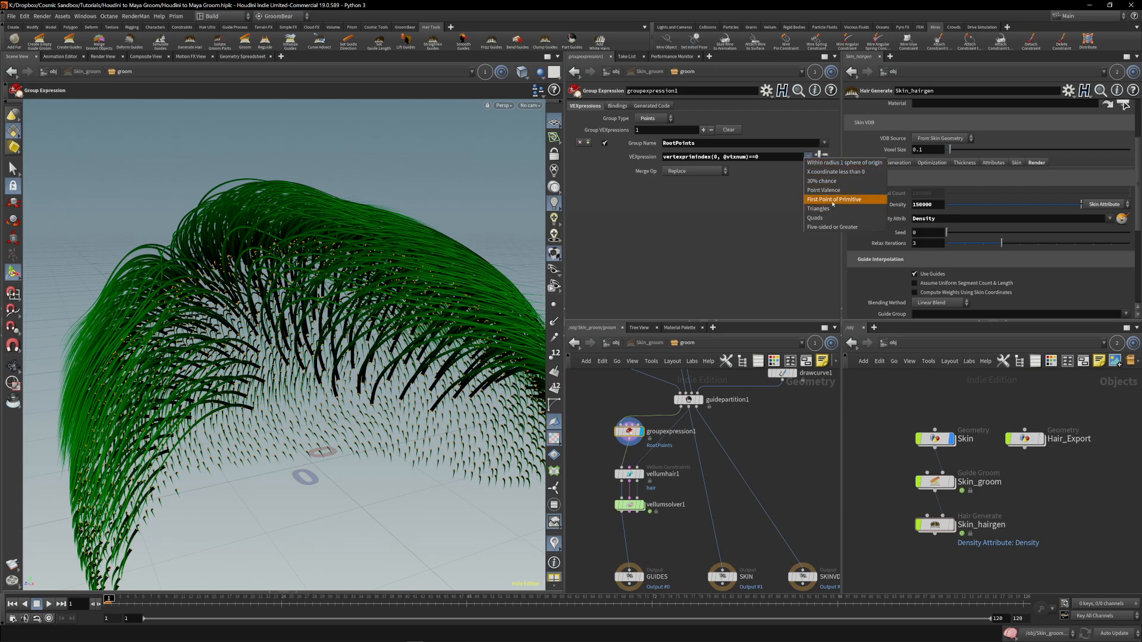
click(707, 264)
Review the Pin to Animation, Stretch and Bend parameters of the vellumhair1 constraints node.
middle_drag(769, 470, 776, 465)
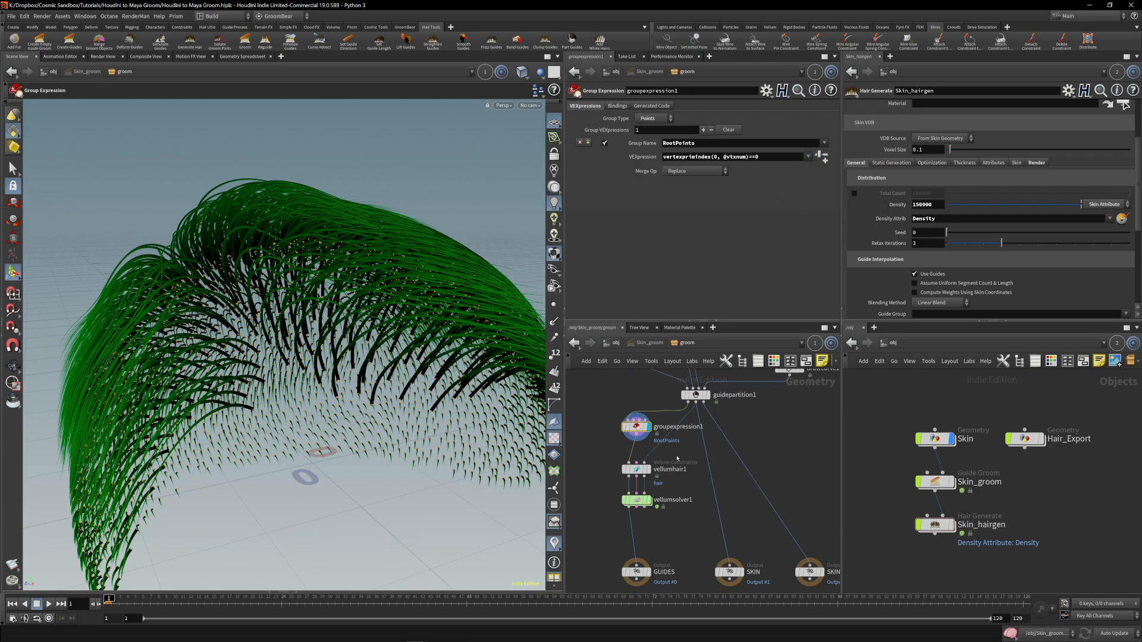
scroll(674, 459, up, 4)
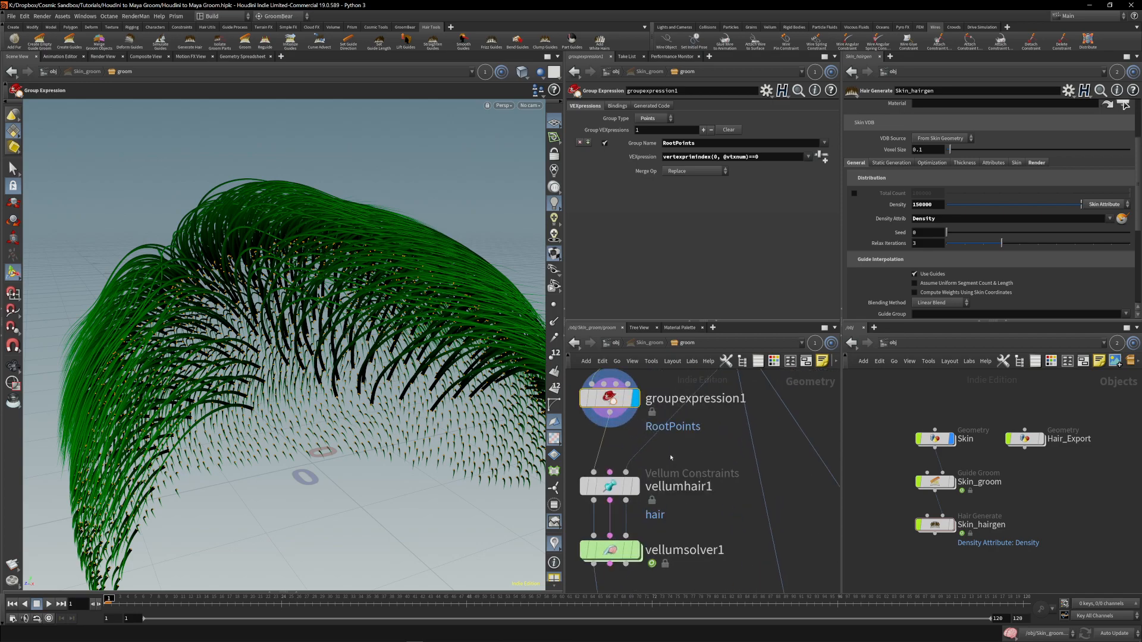
middle_drag(669, 459, 678, 464)
click(617, 493)
middle_drag(666, 510, 750, 499)
drag(746, 517, 654, 560)
click(669, 466)
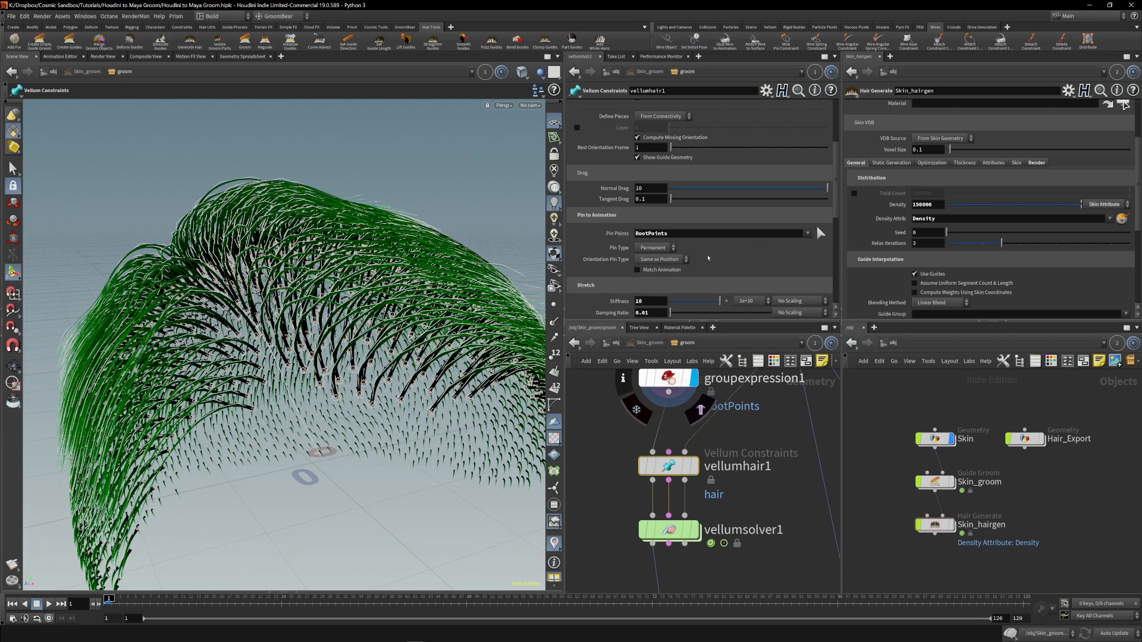
scroll(598, 230, down, 2)
scroll(599, 233, down, 3)
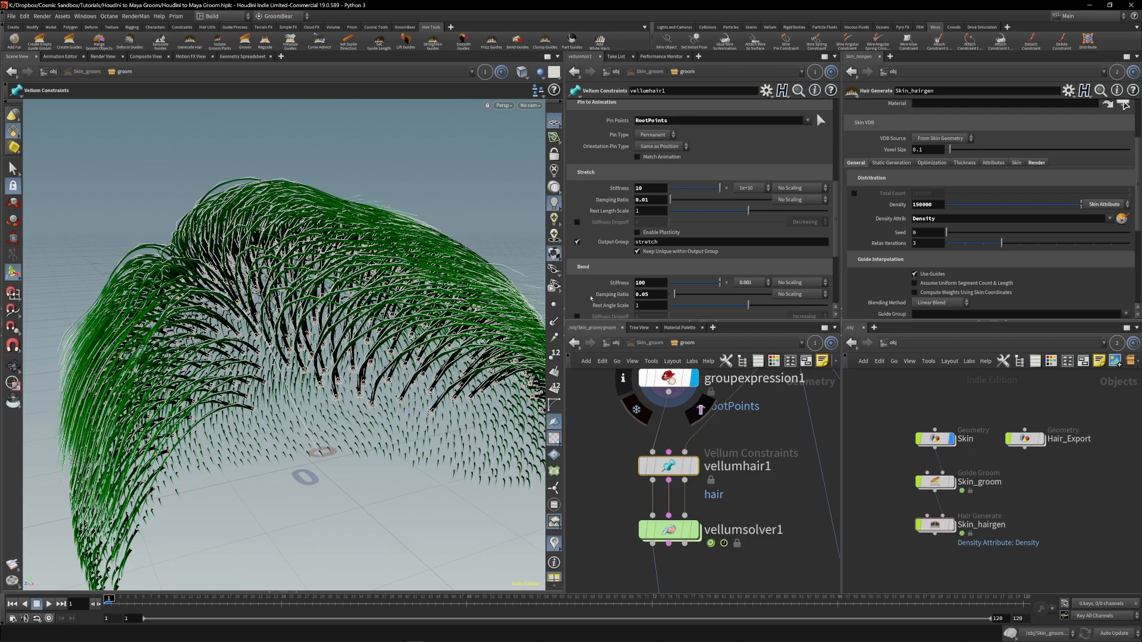
mouse_move(604, 433)
middle_down()
mouse_move(616, 446)
mouse_move(620, 430)
middle_up()
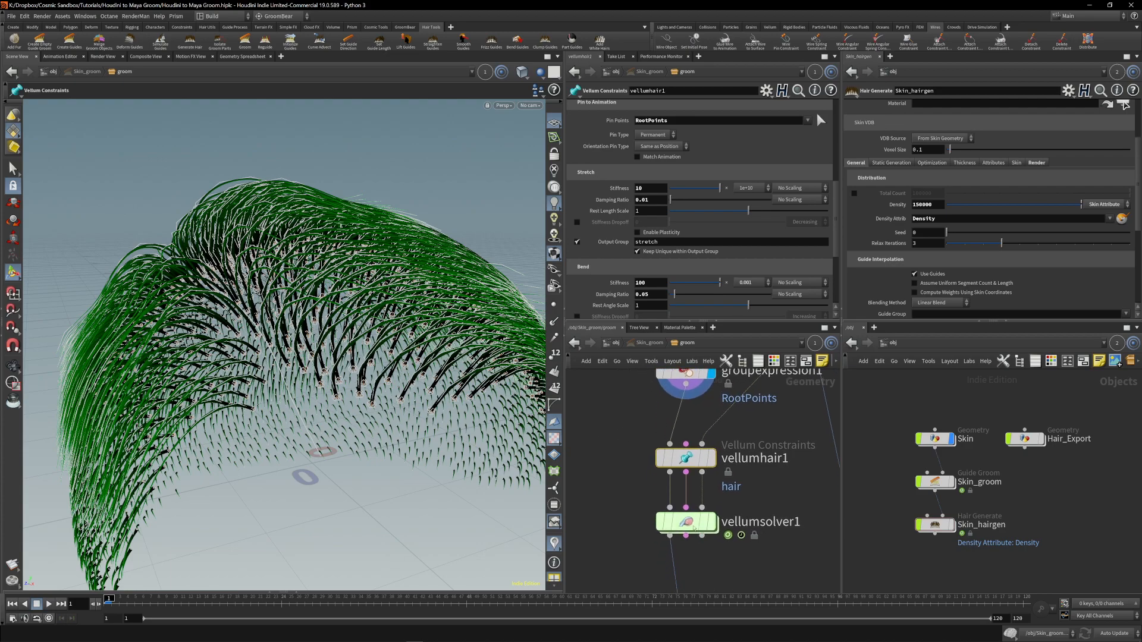
Open the forces network inside vellumsolver1 and review popwind1's wind velocity and noise amplitude.
double_click(687, 526)
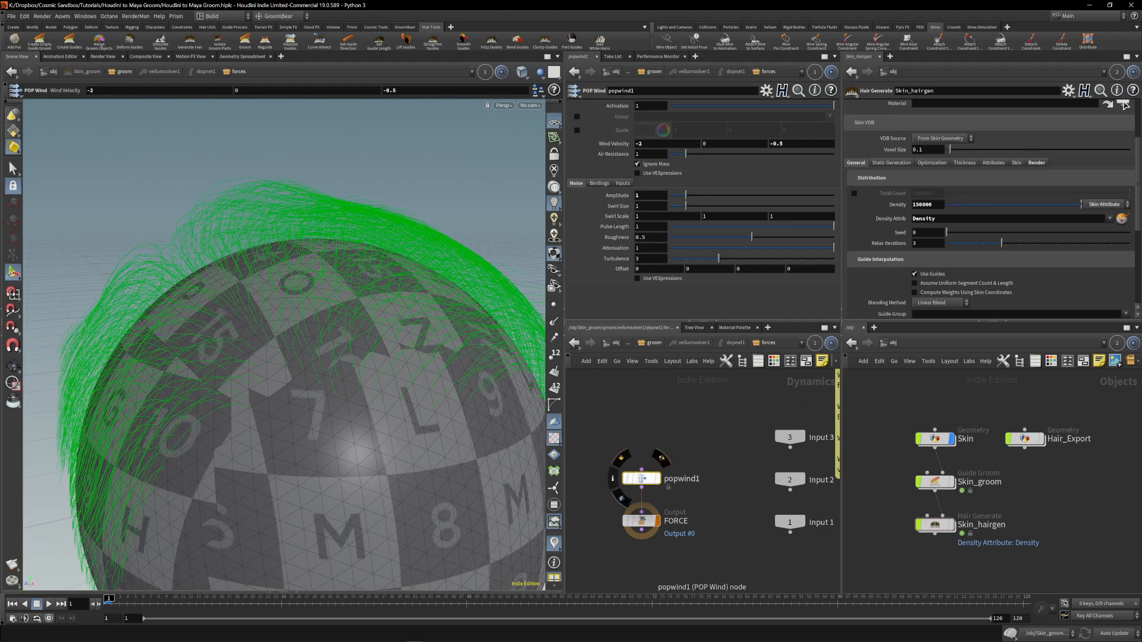
click(640, 144)
key(Tab)
key(Tab)
click(643, 196)
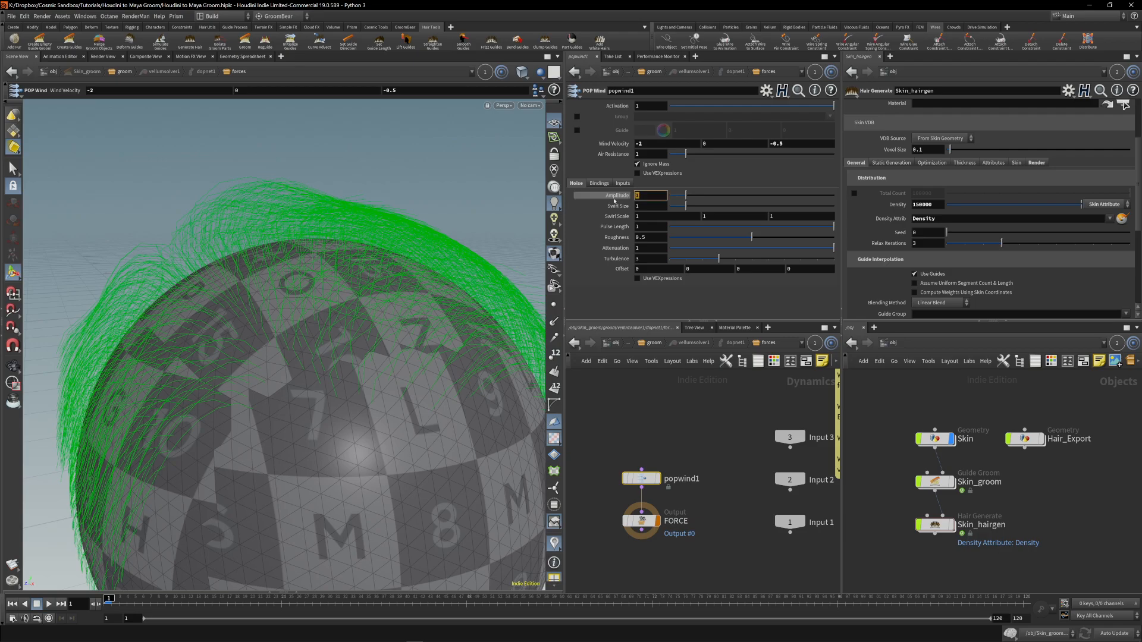
click(660, 426)
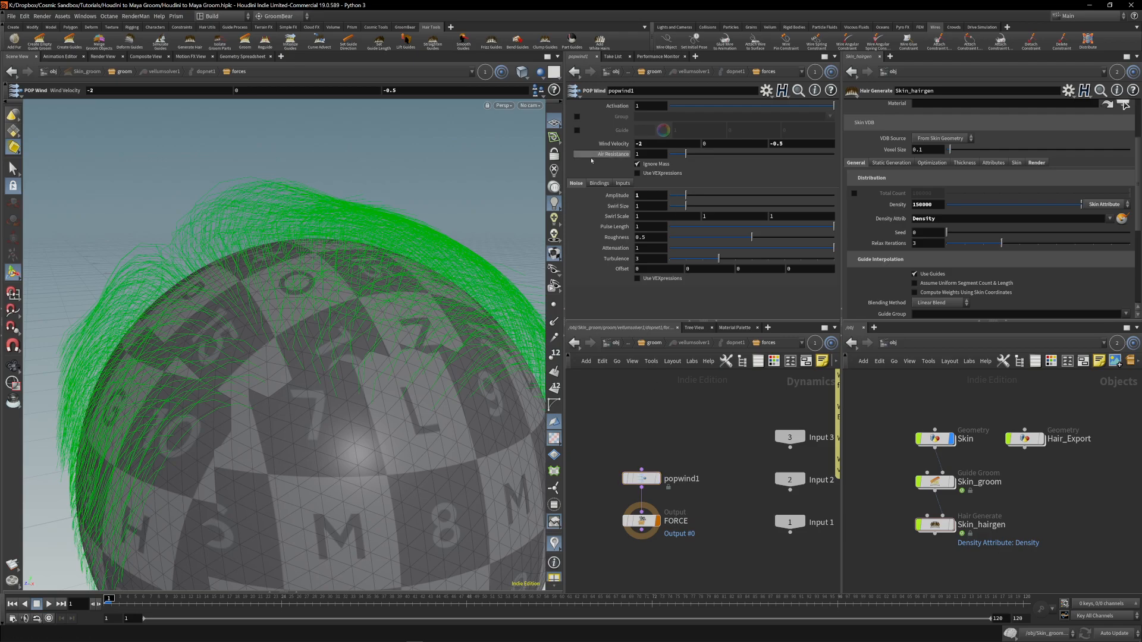
Return to the groom network and examine the guides and vellumsolver1's connection to the GUIDES output.
click(654, 343)
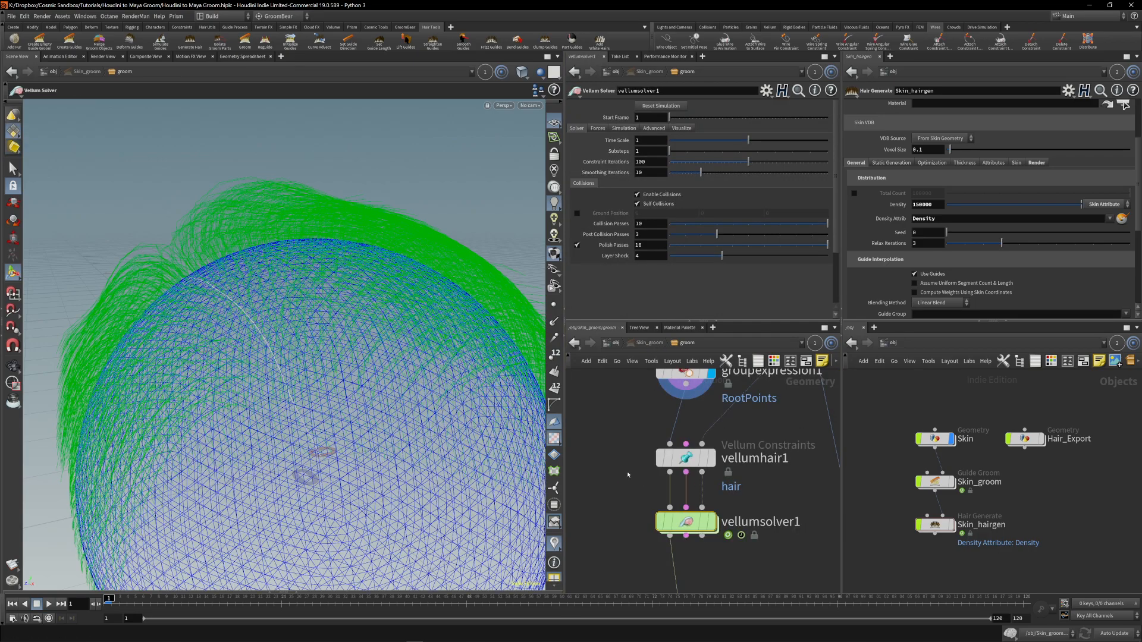
click(632, 477)
alt+drag(352, 340, 338, 374)
middle_drag(747, 564, 741, 437)
middle_drag(741, 491, 710, 495)
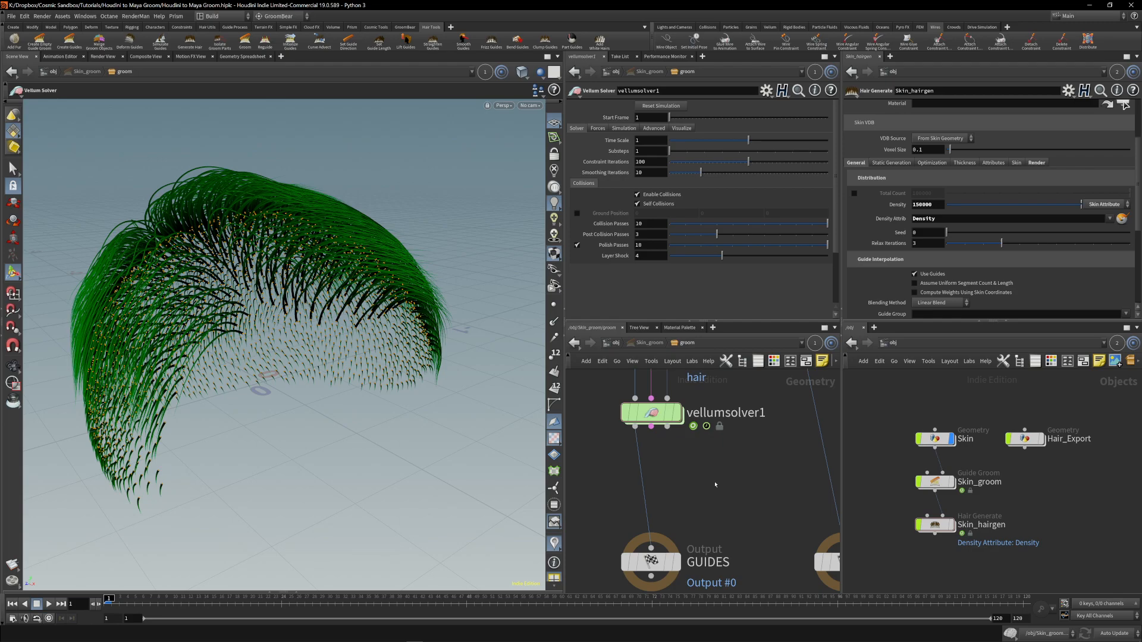
middle_drag(683, 486, 686, 535)
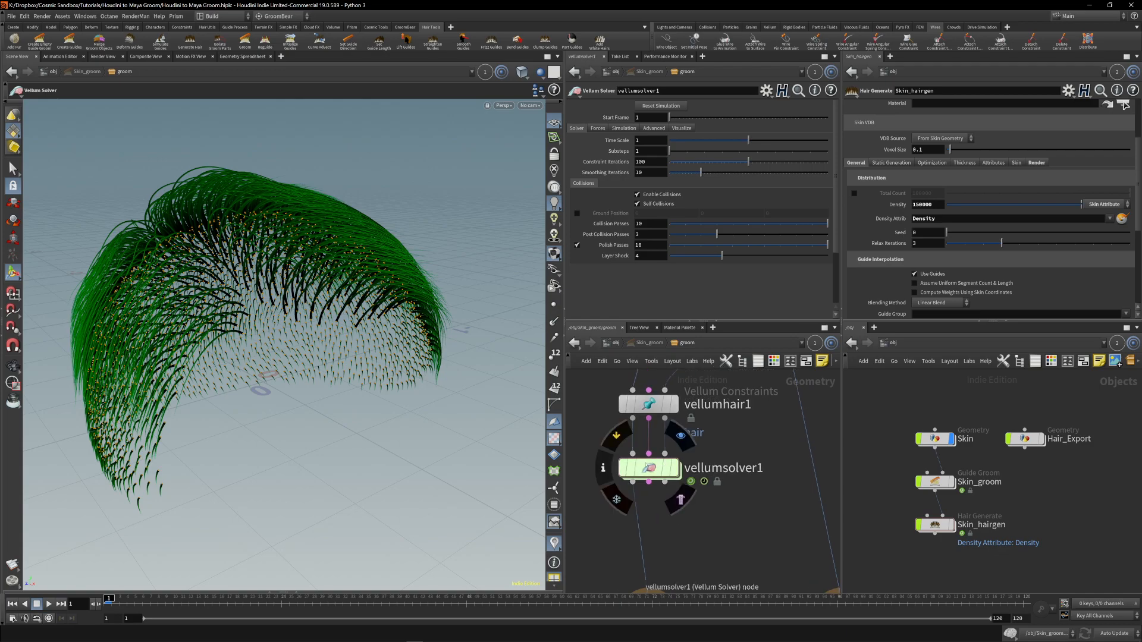
Revisit the forces network inside vellumsolver1, go up to object level and reopen the Skin_groom network.
click(646, 465)
double_click(646, 467)
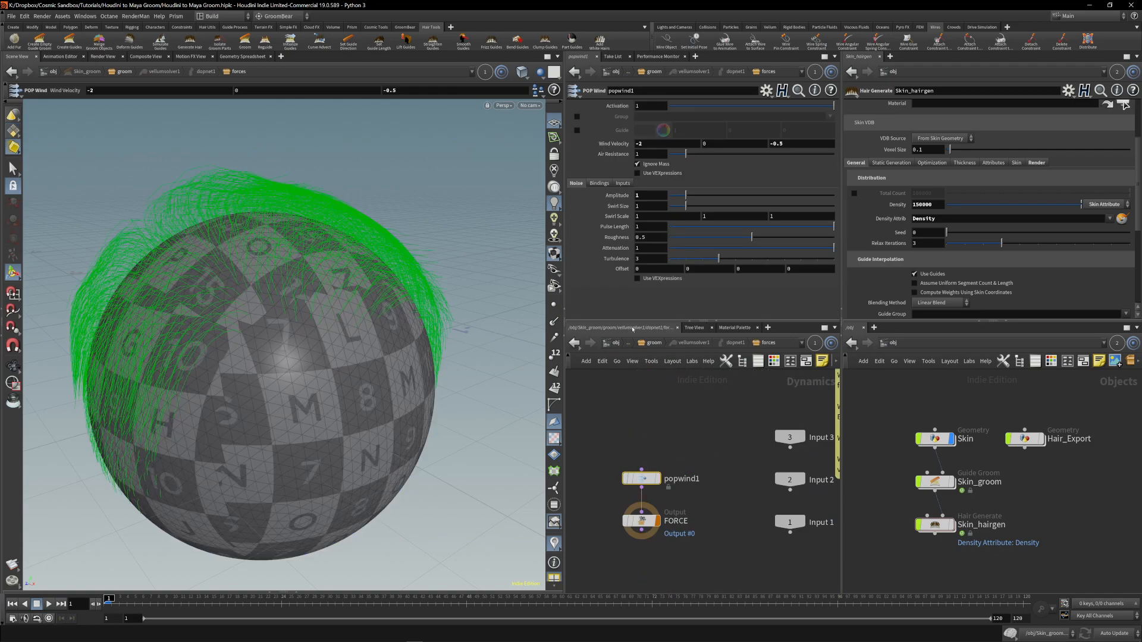
click(616, 344)
middle_drag(672, 438, 677, 432)
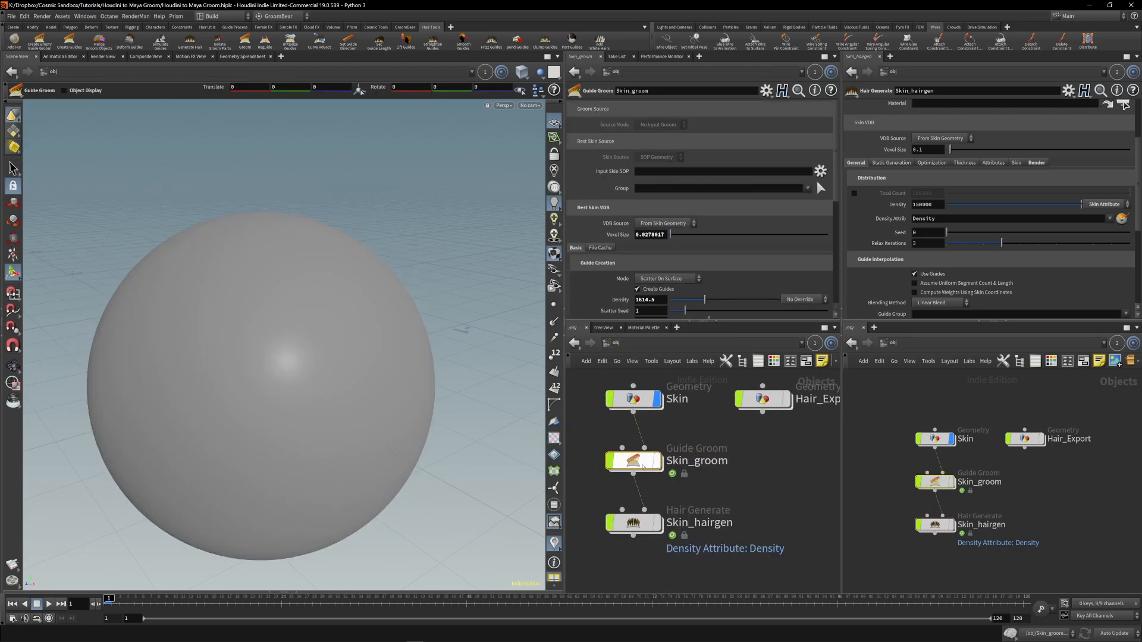
double_click(634, 461)
middle_drag(721, 519, 726, 495)
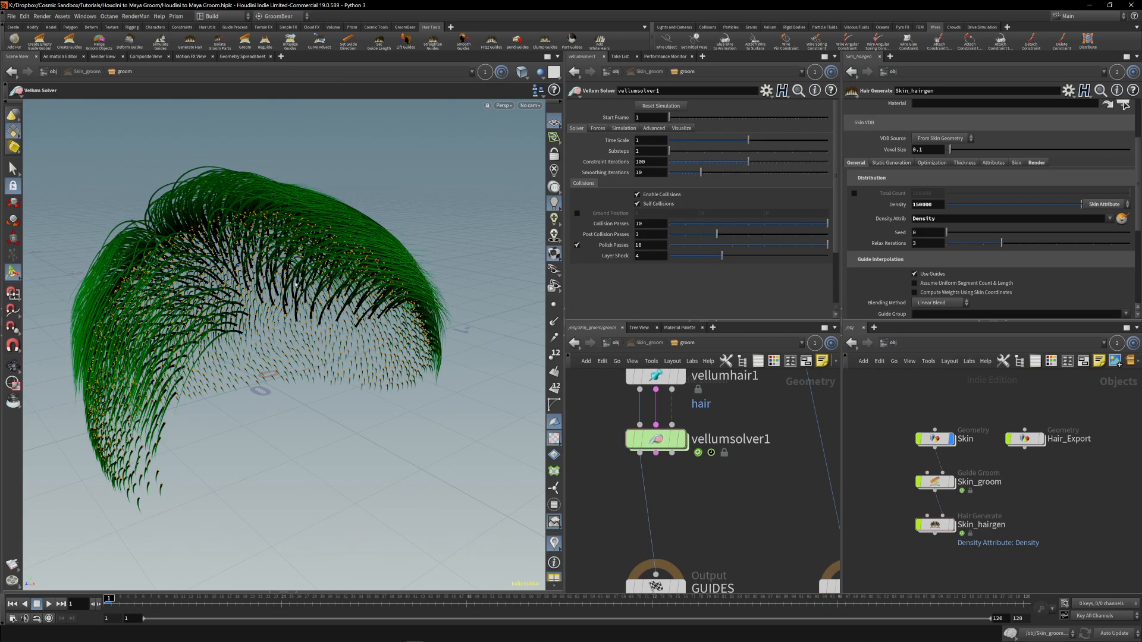
Examine the groomed guides from the front and the crown, and the node chain down to the outputs.
mouse_move(248, 304)
alt+mouse_down()
mouse_move(241, 294)
mouse_move(234, 310)
mouse_move(257, 321)
alt+mouse_up()
middle_drag(765, 505, 722, 440)
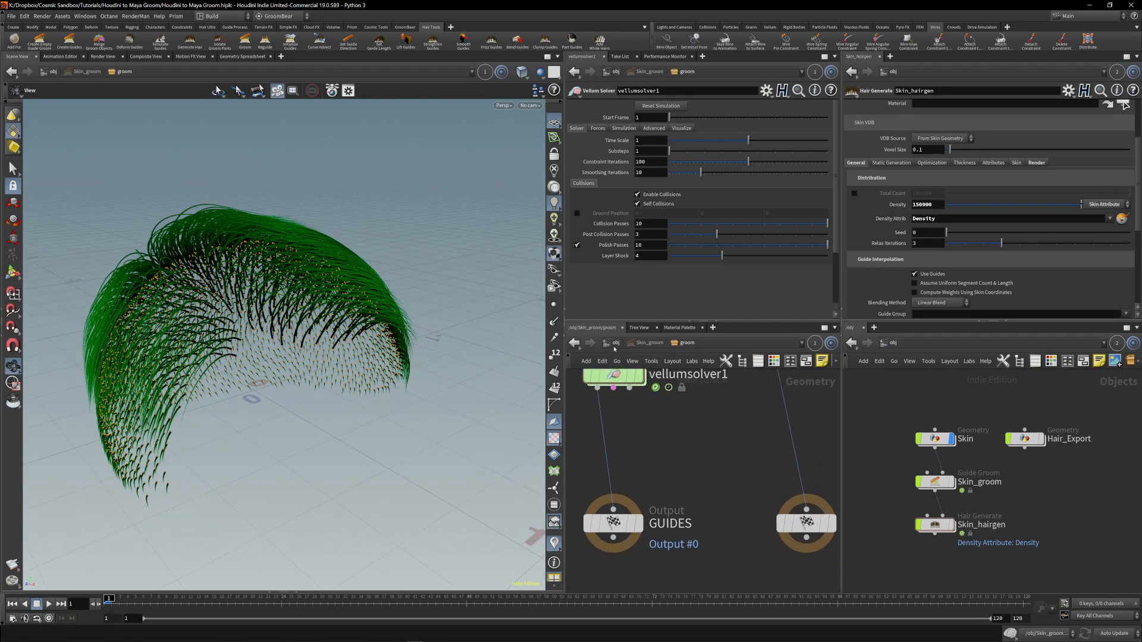
alt+drag(268, 333, 273, 356)
alt+drag(158, 382, 336, 303)
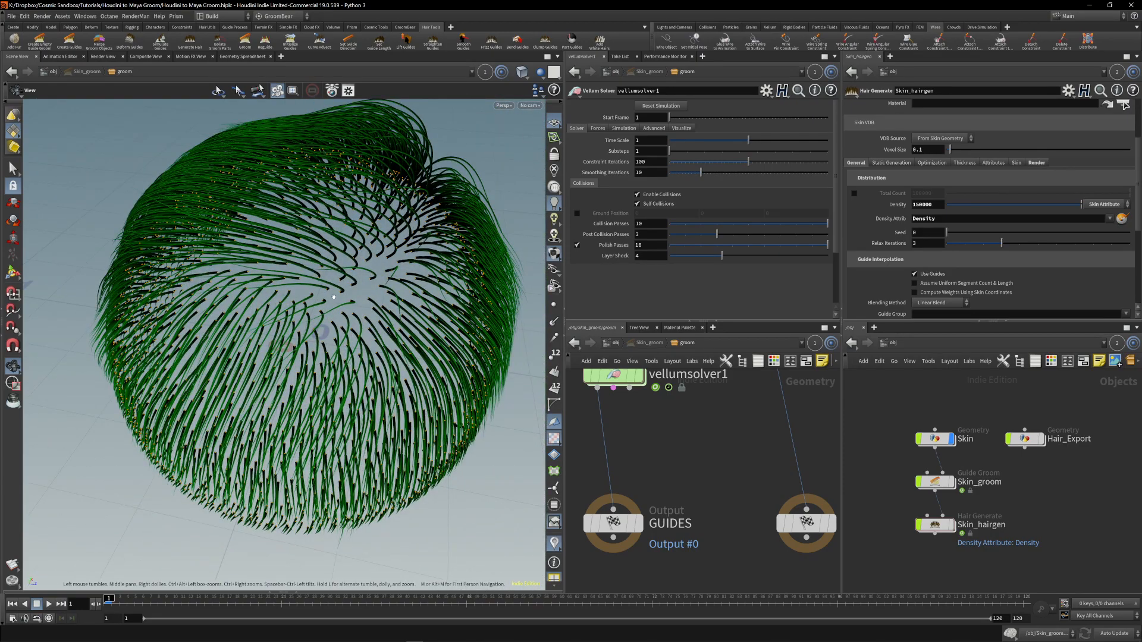
alt+drag(312, 346, 314, 325)
middle_drag(714, 446, 717, 529)
scroll(717, 528, down, 7)
scroll(735, 432, up, 6)
scroll(717, 416, down, 3)
scroll(717, 416, down, 1)
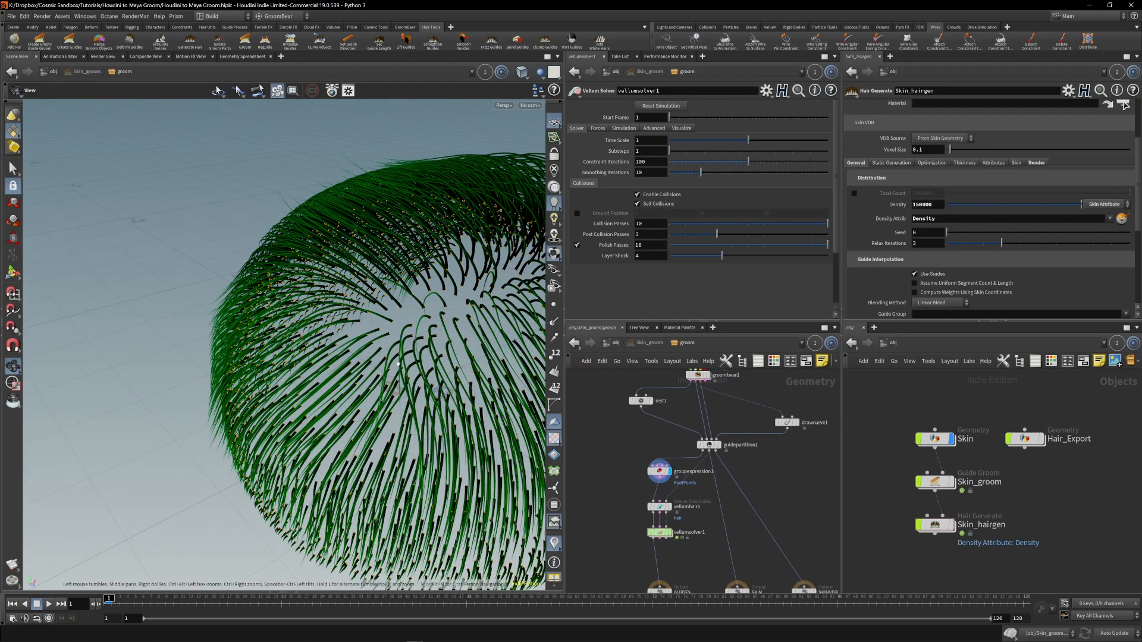
drag(419, 365, 336, 356)
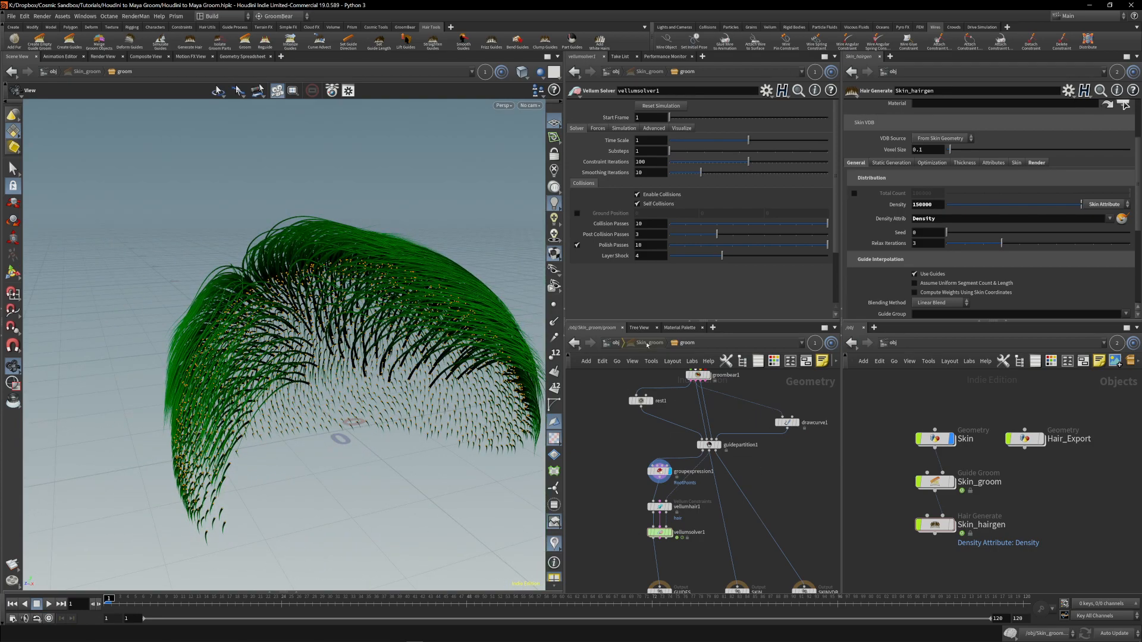
Return to object level, display the Skin_hairgen hair and examine it around the parting.
click(650, 343)
key(u)
middle_drag(697, 487, 674, 418)
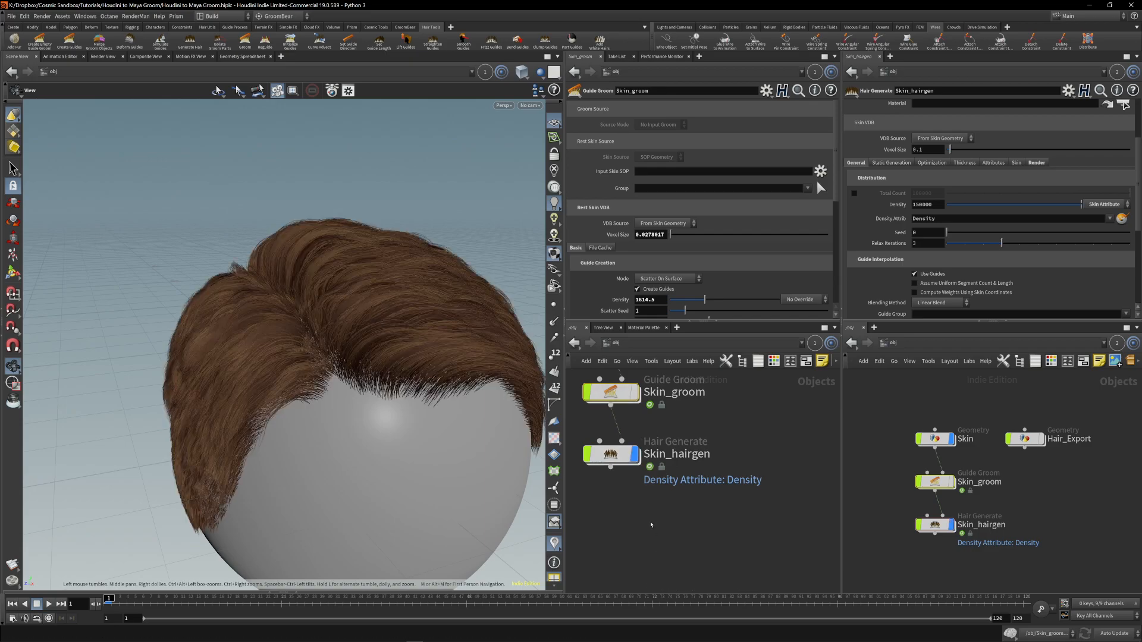
drag(339, 349, 267, 407)
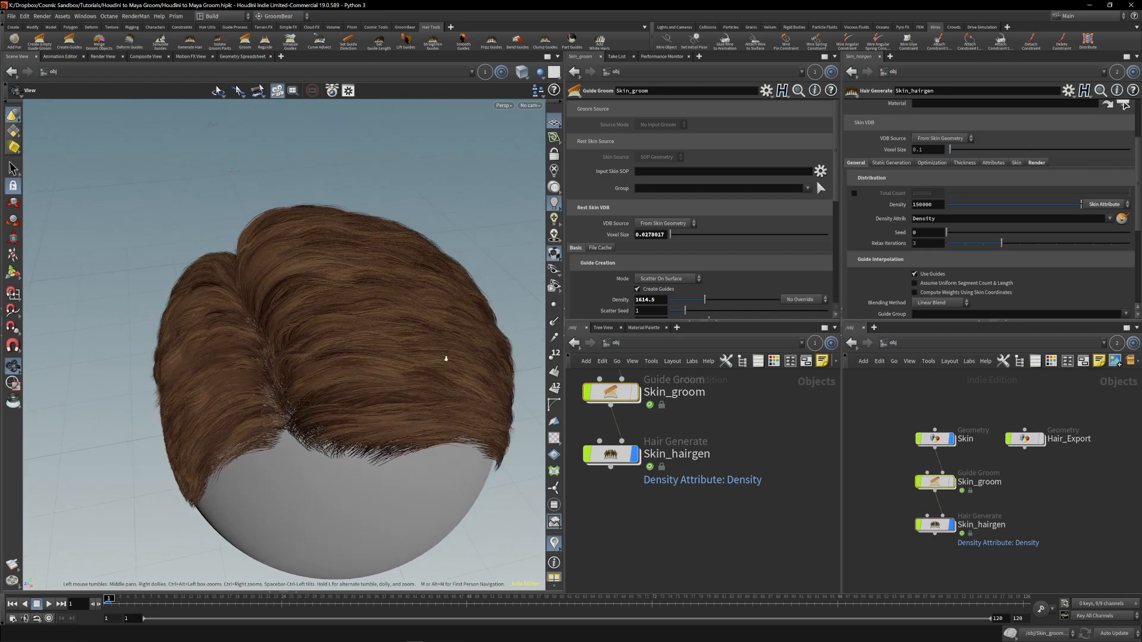
scroll(432, 360, up, 6)
Open Skin_hairgen's modify network and insert a Null node between the HAIRS input and hairclump1.
double_click(611, 454)
middle_drag(733, 429, 768, 512)
scroll(764, 515, down, 5)
scroll(735, 420, up, 4)
middle_drag(674, 451, 637, 424)
key(Tab)
text(nul)
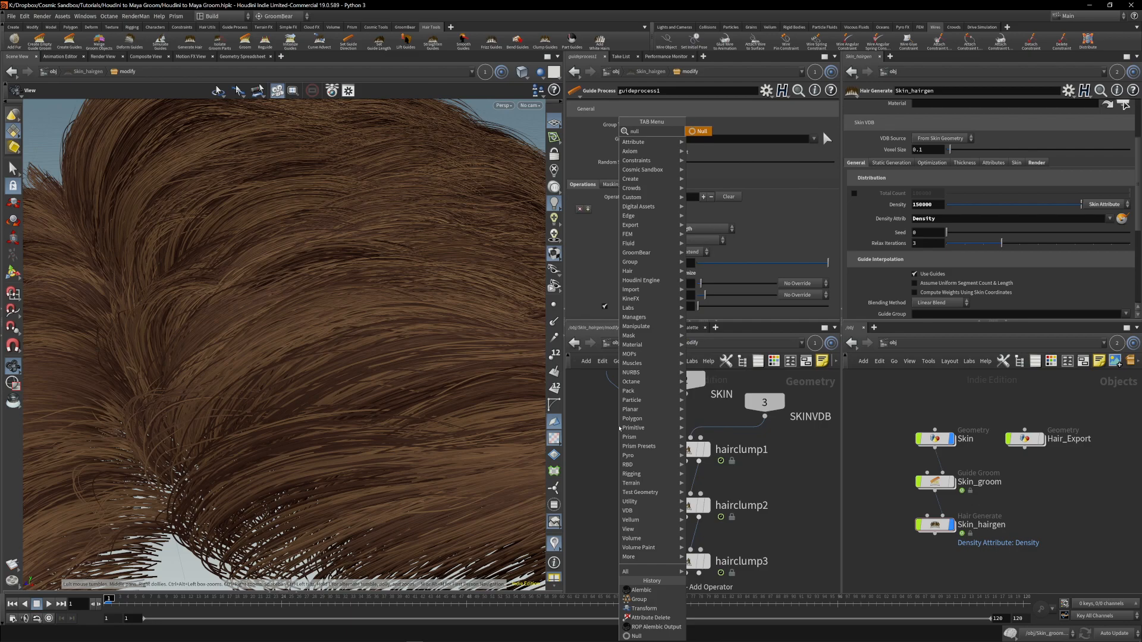
key(Escape)
click(639, 405)
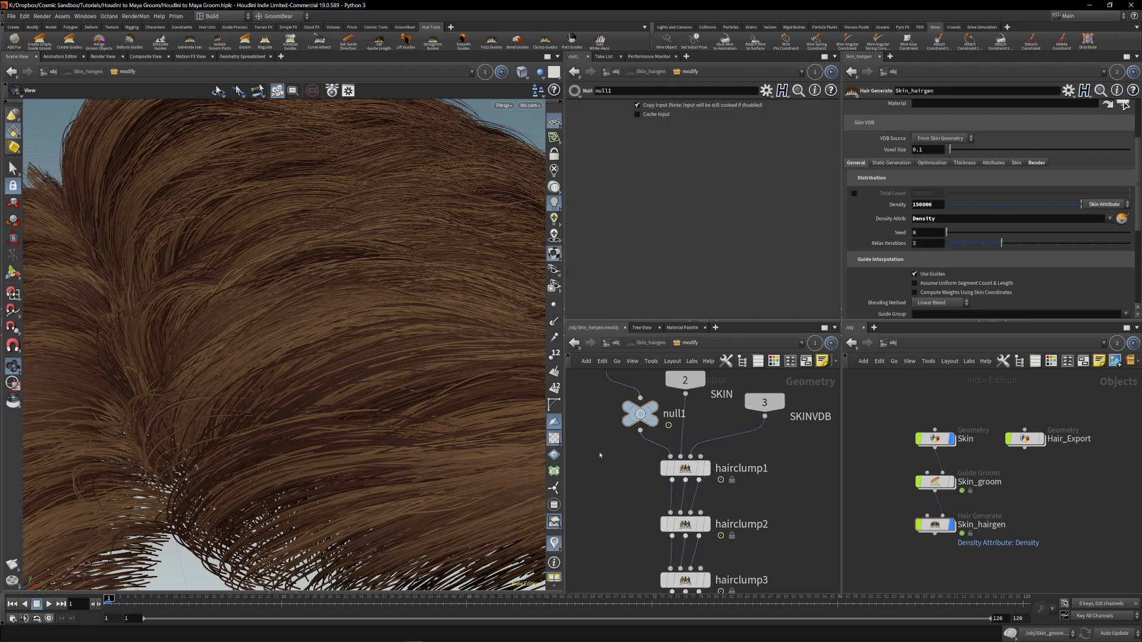
Lay out the nodes of the modify network automatically and display null1 to view the hair before clumping.
scroll(616, 459, down, 5)
key(l)
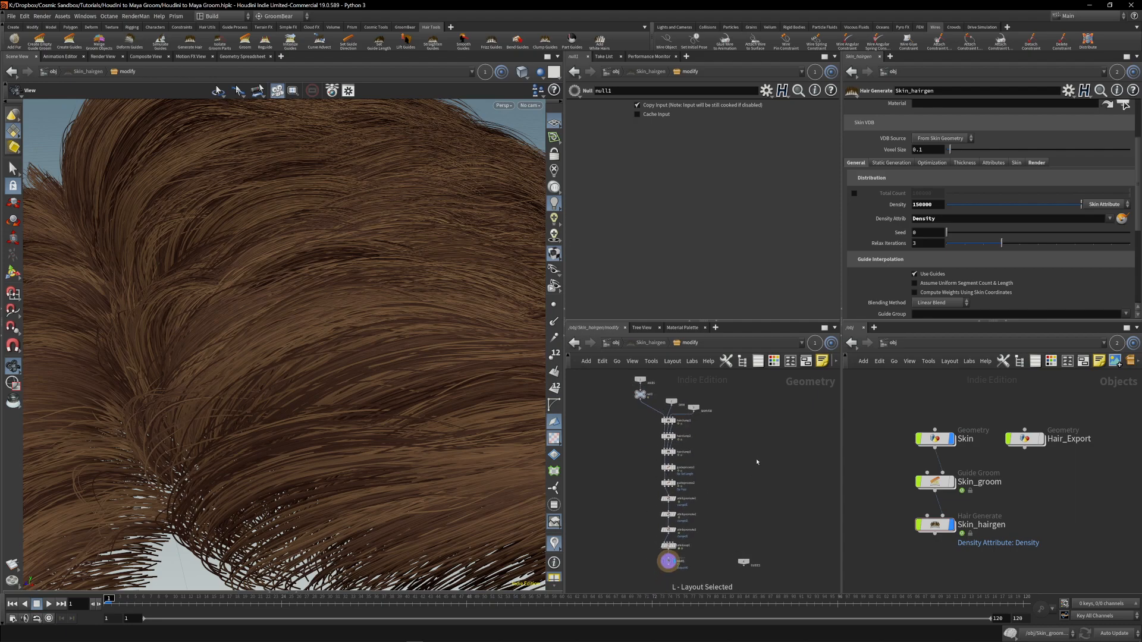
scroll(641, 399, up, 6)
middle_drag(738, 501, 636, 391)
mouse_move(659, 479)
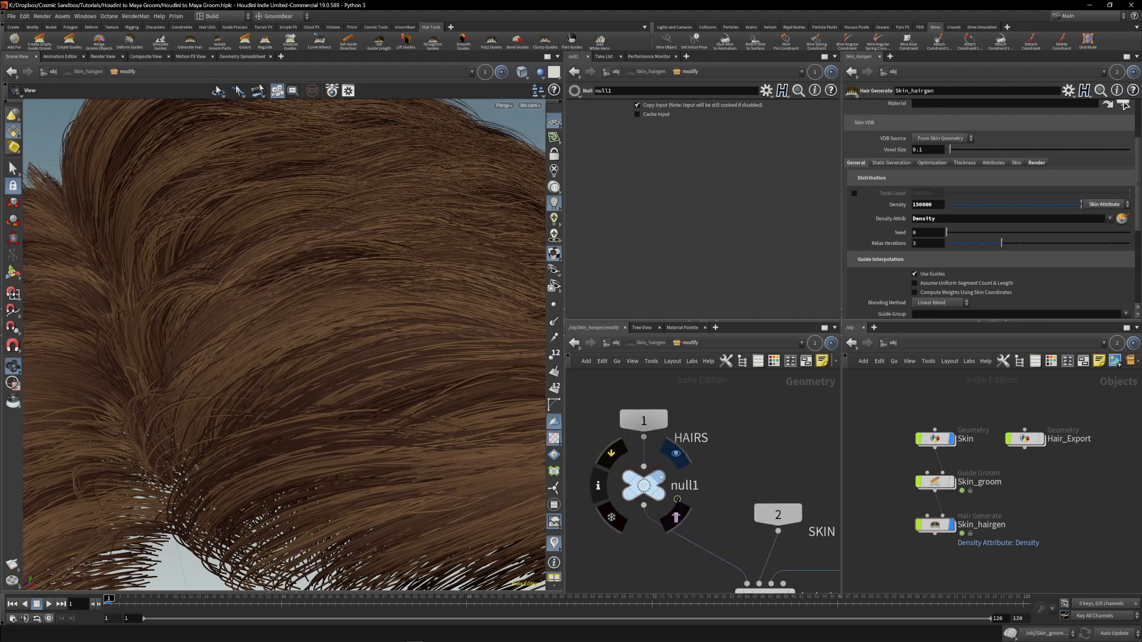
click(677, 453)
drag(386, 336, 301, 447)
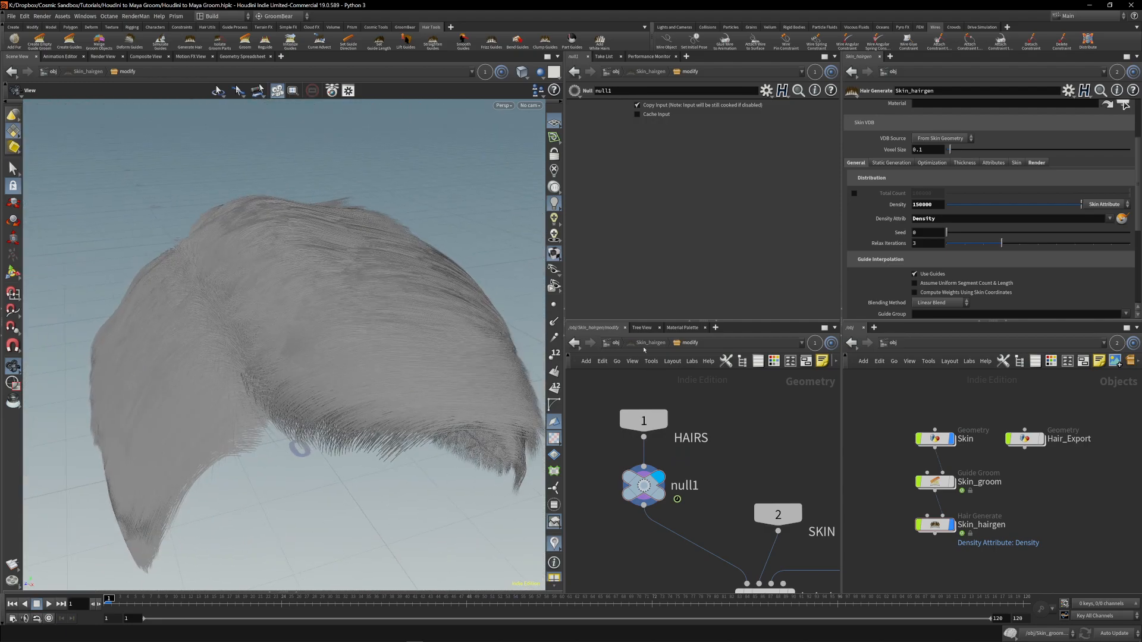
Return to object level and examine Skin_hairgen's distribution, density attribute and guide interpolation settings.
key(u)
click(611, 452)
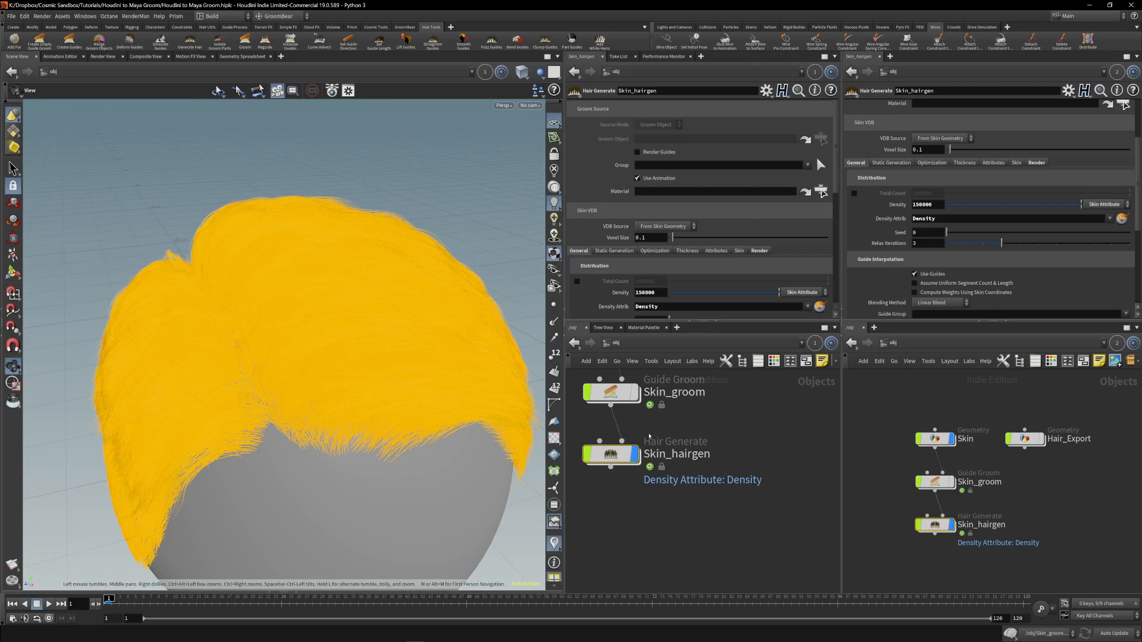
scroll(645, 266, down, 2)
drag(644, 248, 634, 248)
click(783, 454)
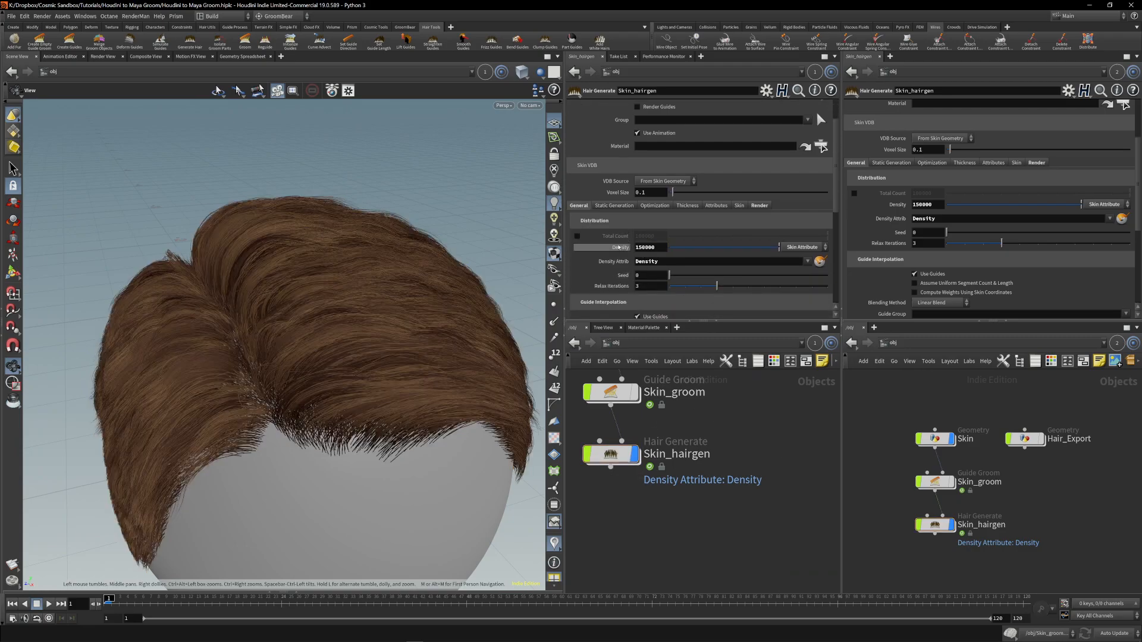
scroll(649, 253, down, 5)
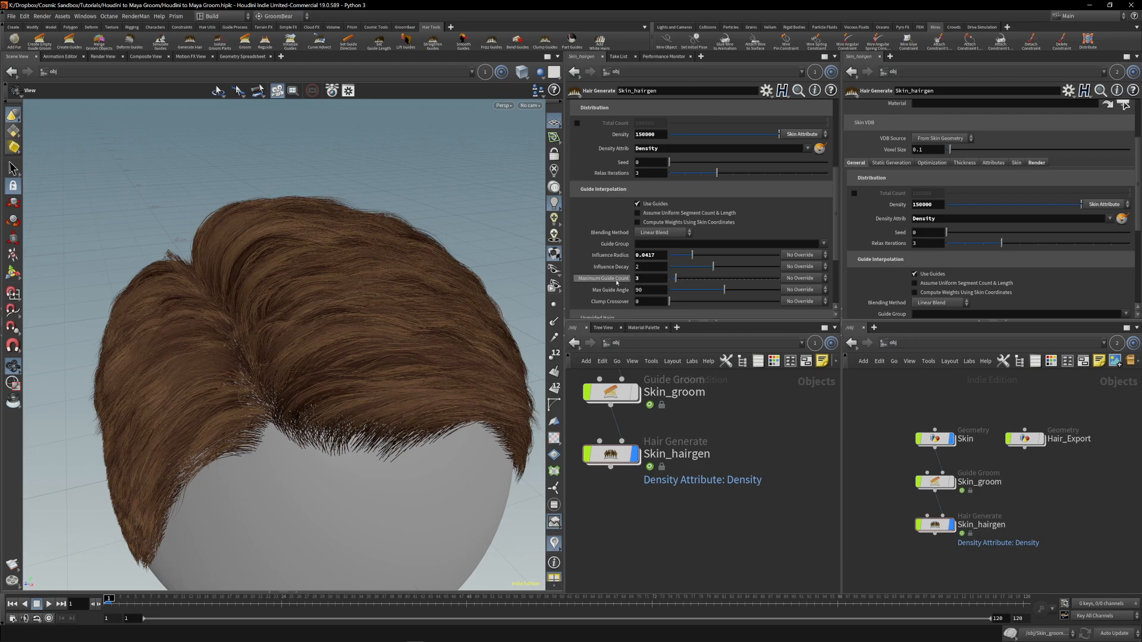
scroll(605, 284, up, 3)
double_click(668, 219)
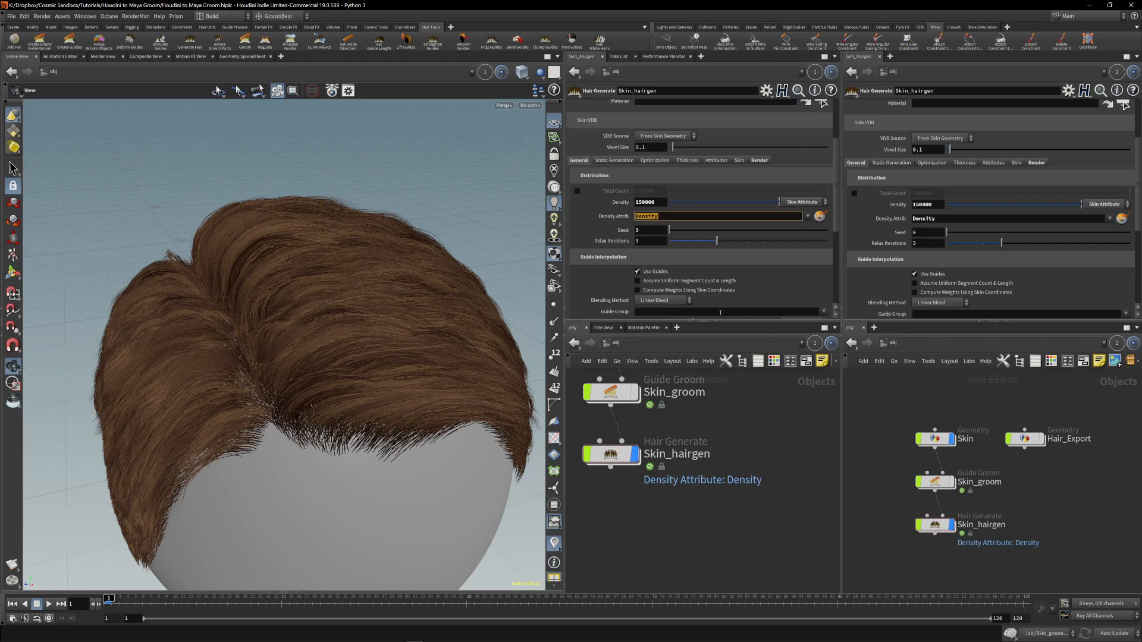
Set Skin_hairgen's Density to No Override and inspect the hairline up close.
middle_drag(759, 443, 762, 538)
click(802, 202)
click(799, 203)
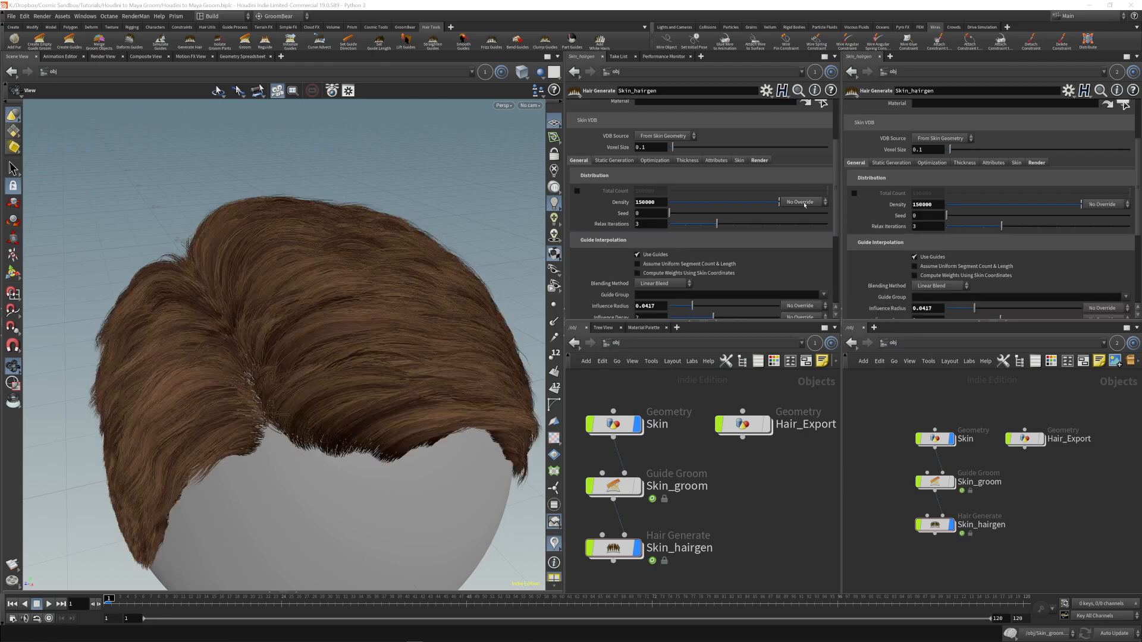
scroll(405, 413, up, 5)
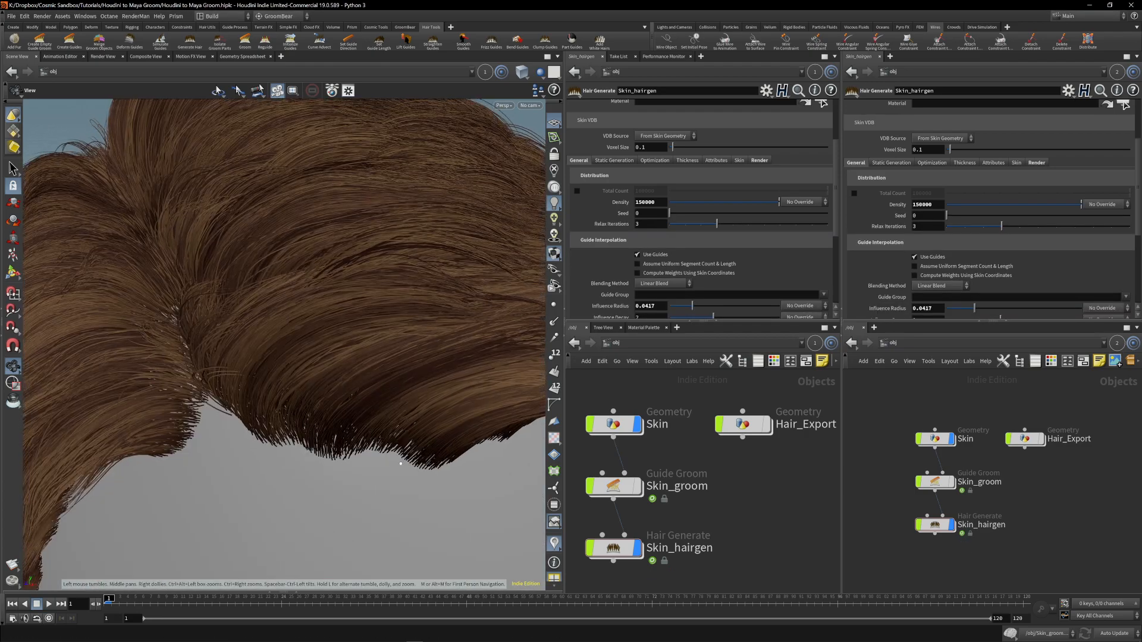
drag(406, 412, 344, 446)
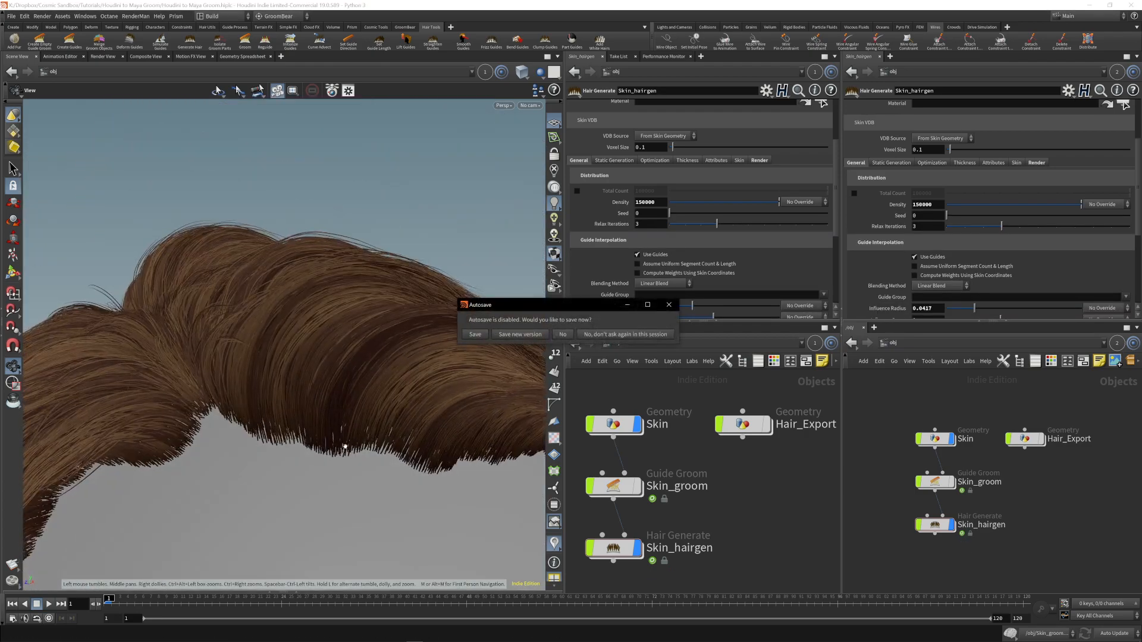
Save the scene from the autosave prompt and look along the front hairline.
click(475, 335)
drag(338, 451, 304, 435)
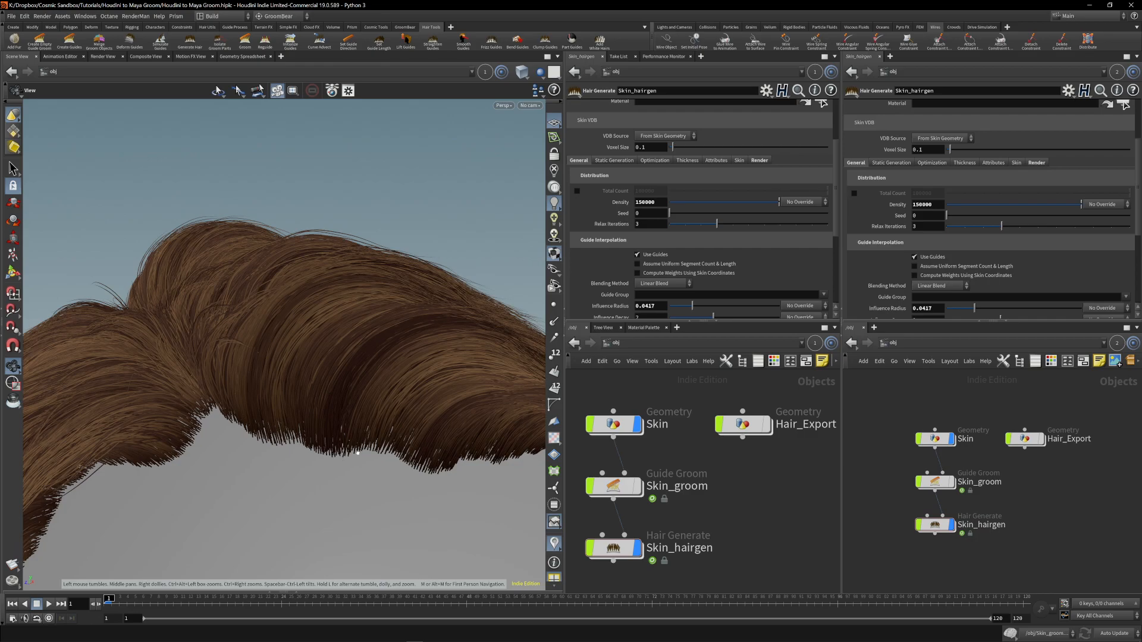
drag(336, 453, 327, 466)
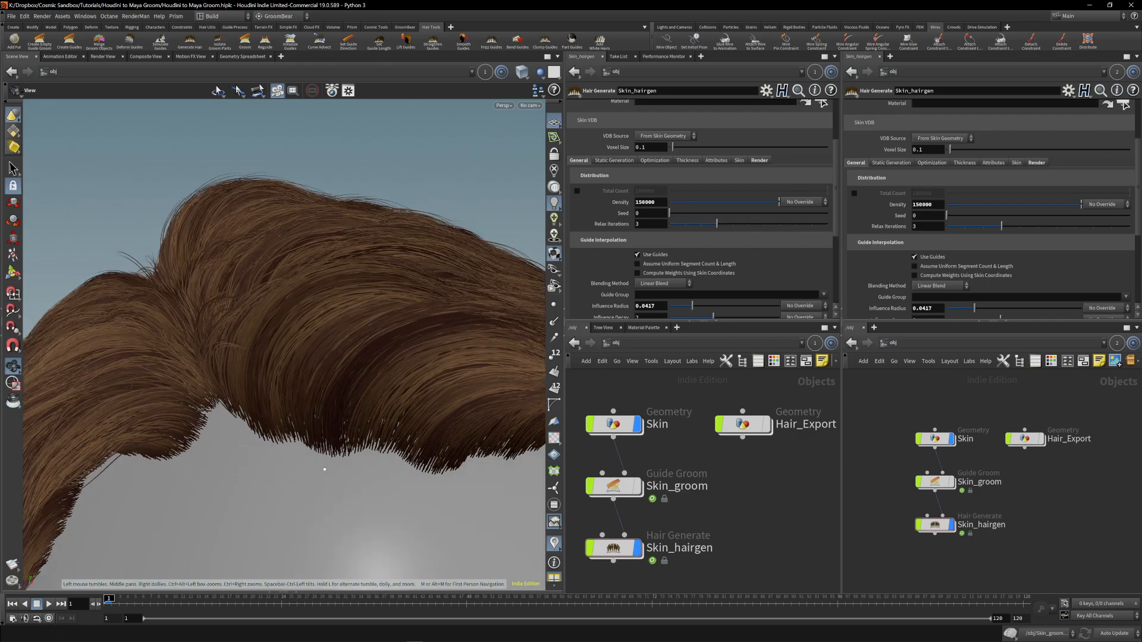
Set Skin_hairgen's Density override back to Skin Attribute and inspect the hairline from the side.
click(803, 202)
click(806, 219)
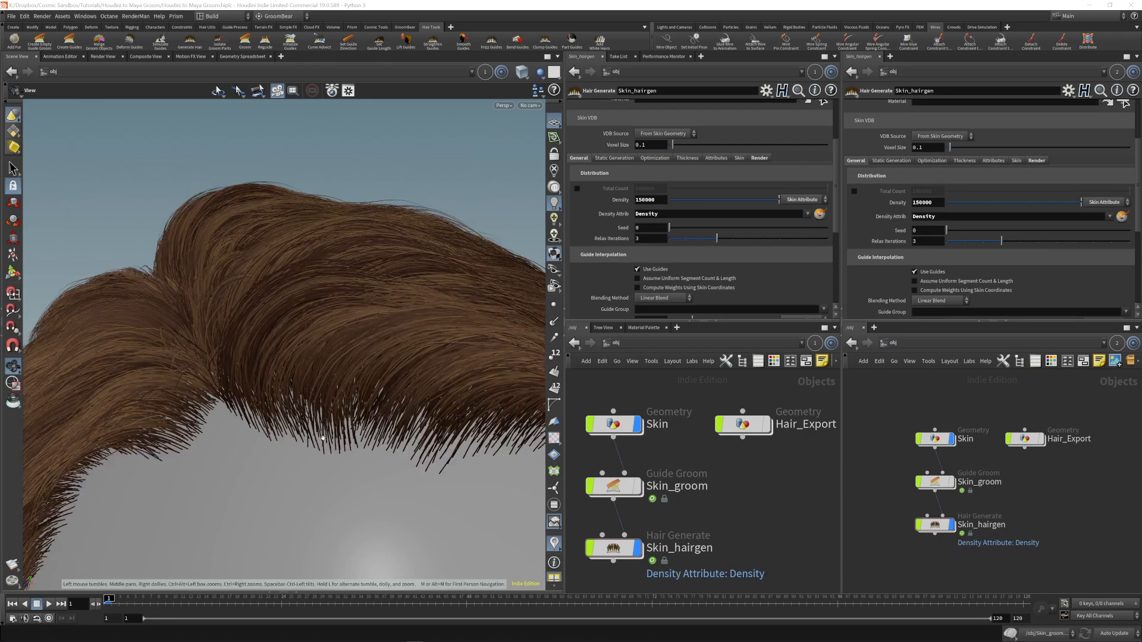
drag(353, 440, 269, 388)
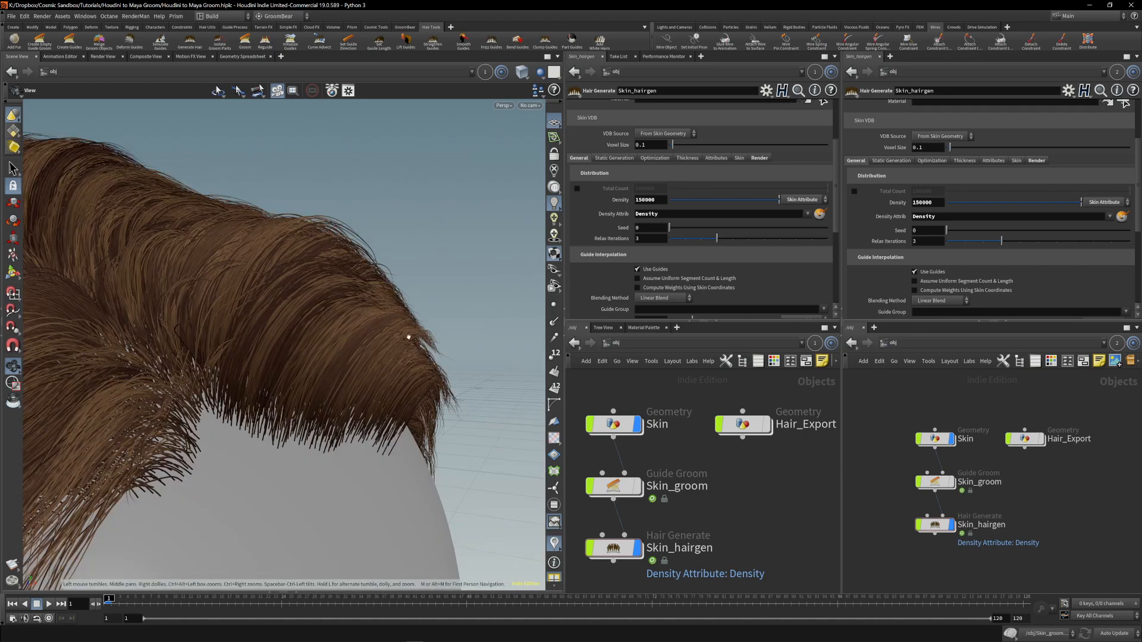
Open Skin_hairgen's modify network and examine the unclumped hair at null1 around the hairline.
middle_drag(718, 499, 757, 457)
scroll(652, 243, down, 5)
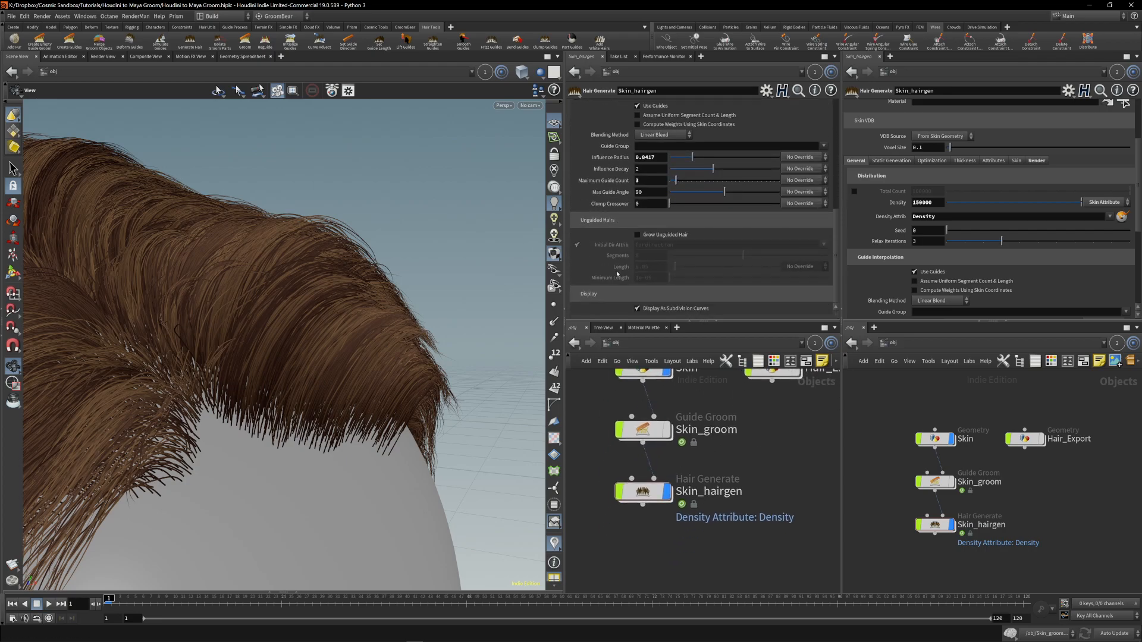
double_click(642, 491)
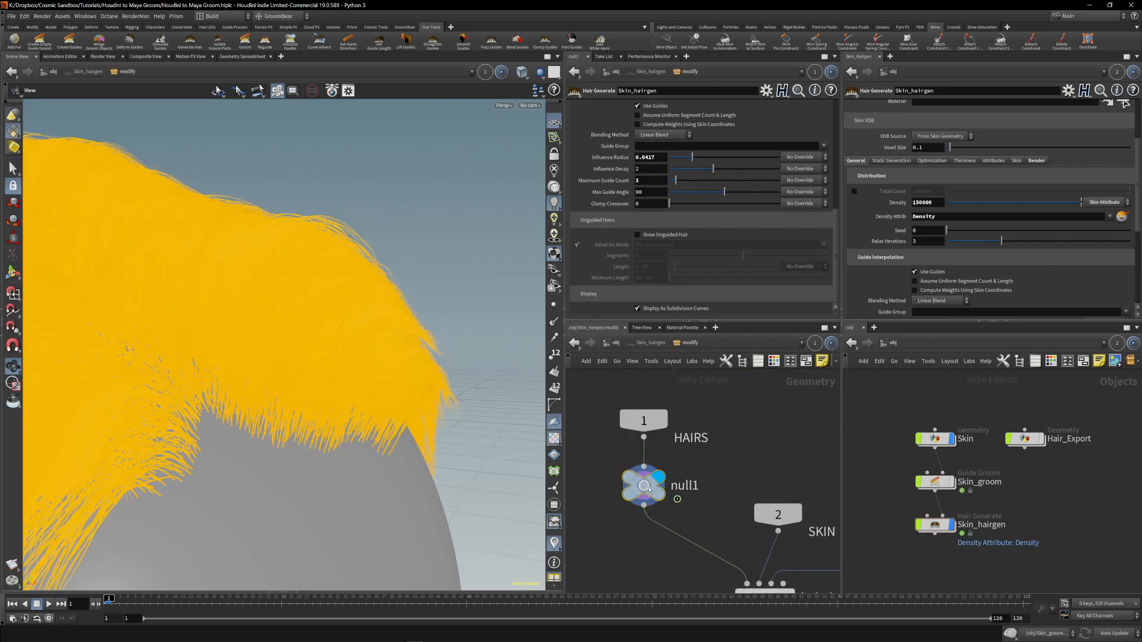
drag(302, 366, 305, 290)
drag(312, 342, 352, 383)
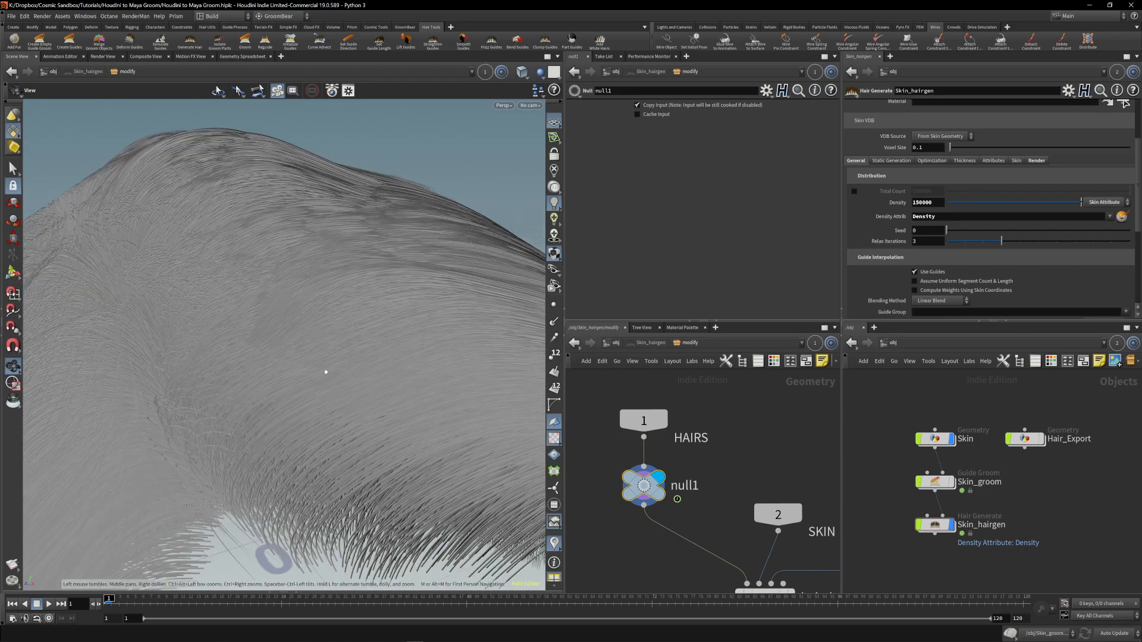
Show all objects together with null1's hair and view the front hairline against the skin.
click(541, 75)
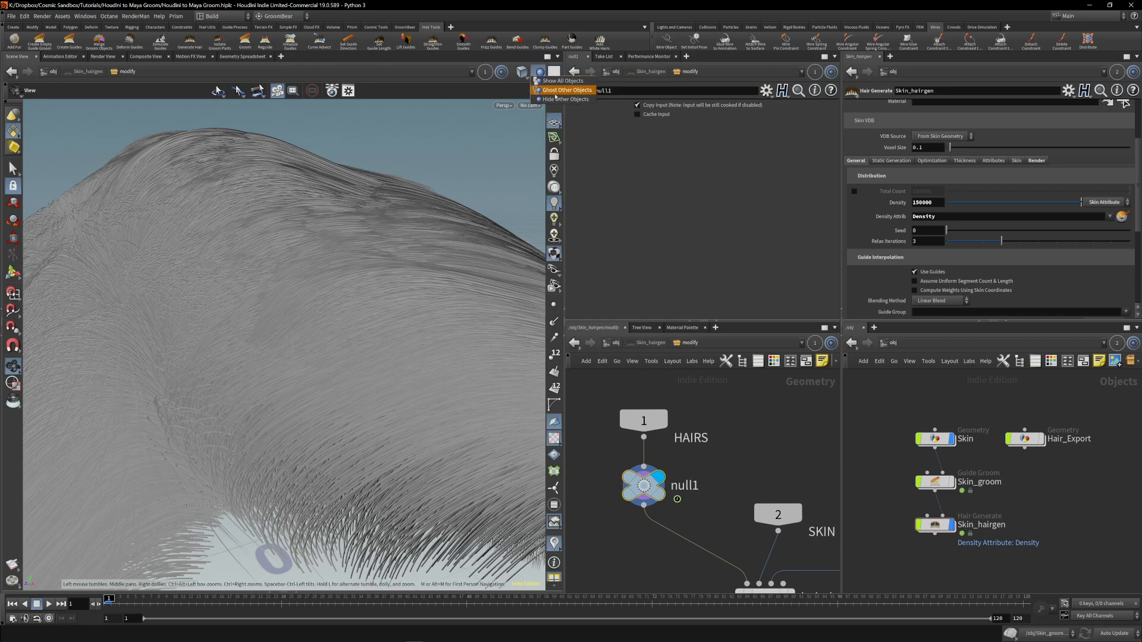
click(559, 79)
drag(377, 375, 324, 404)
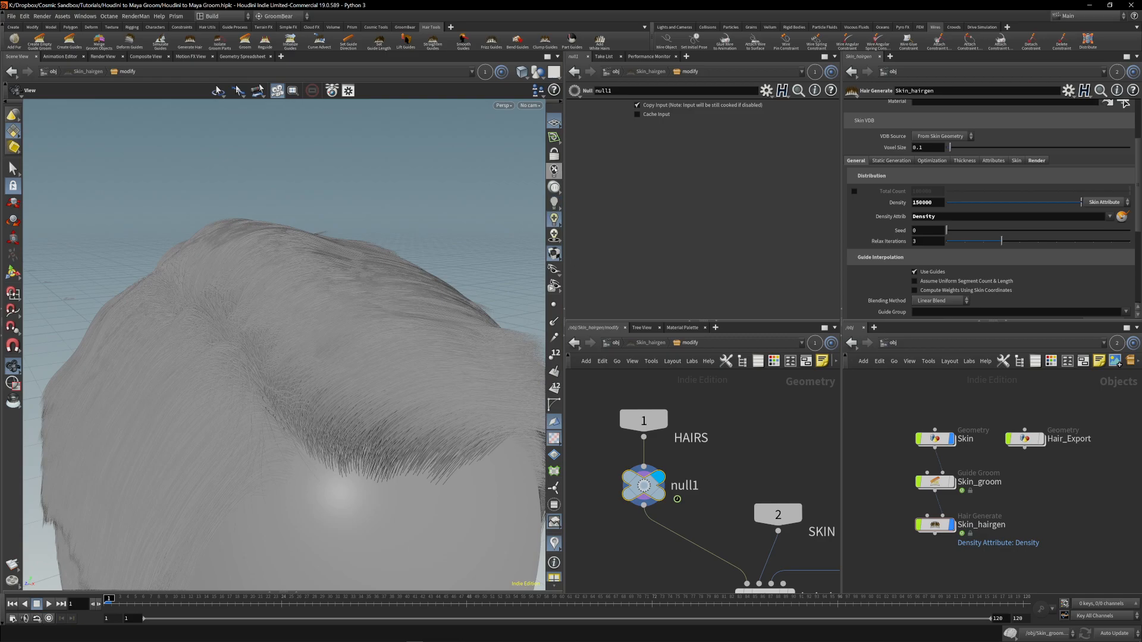
Switch the viewport to headlight lighting and widen the viewport pane to examine the front hair.
click(554, 170)
click(554, 186)
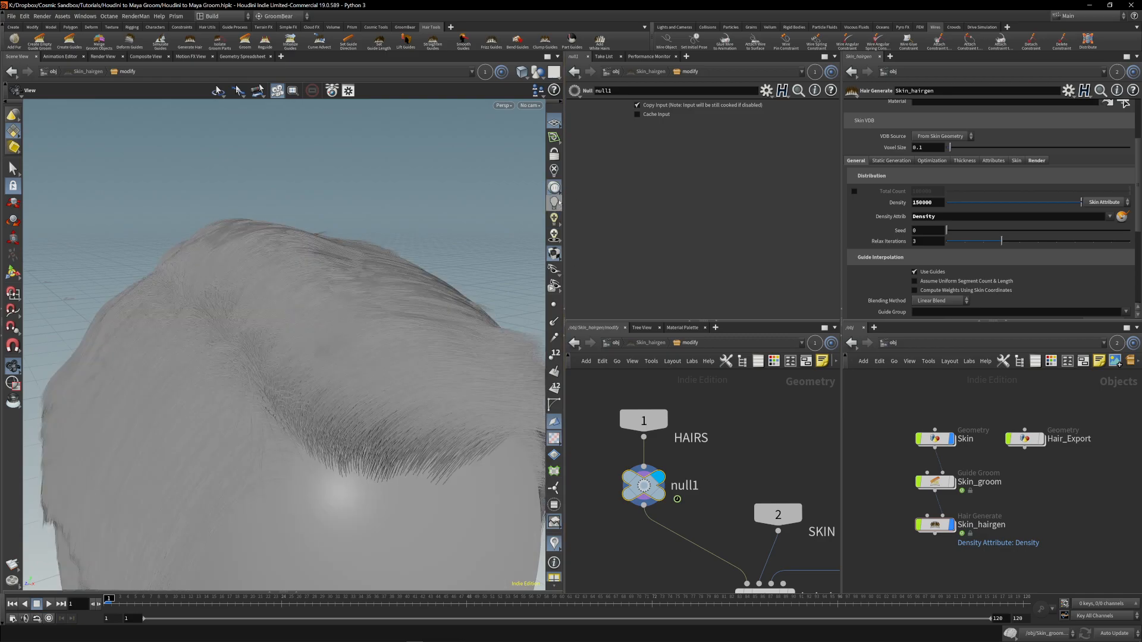
drag(319, 339, 331, 295)
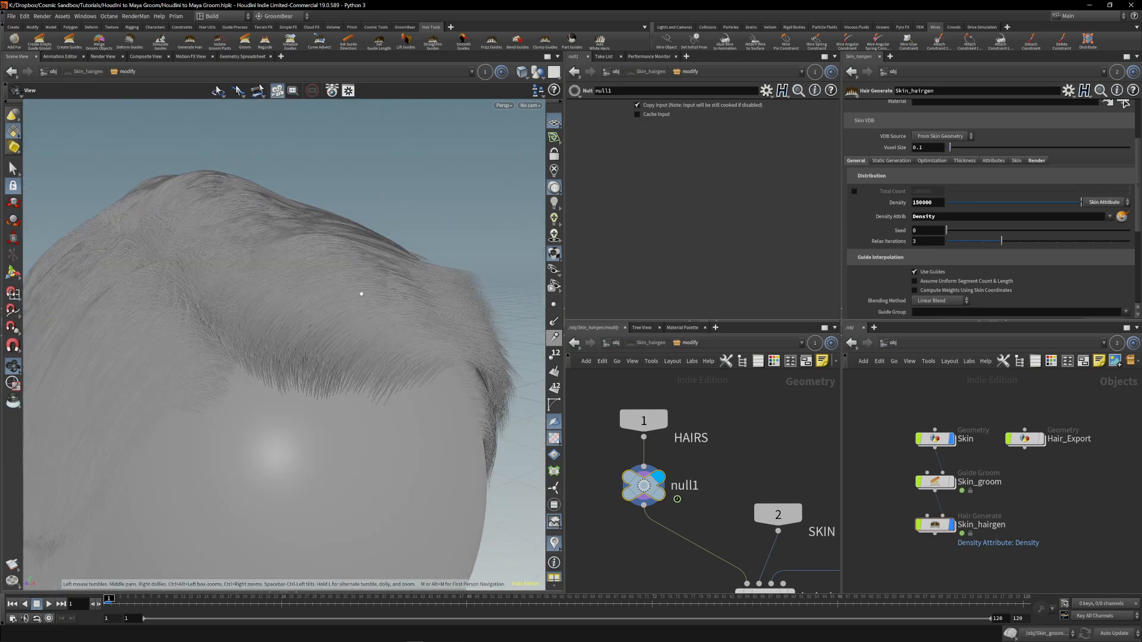
drag(565, 275, 657, 275)
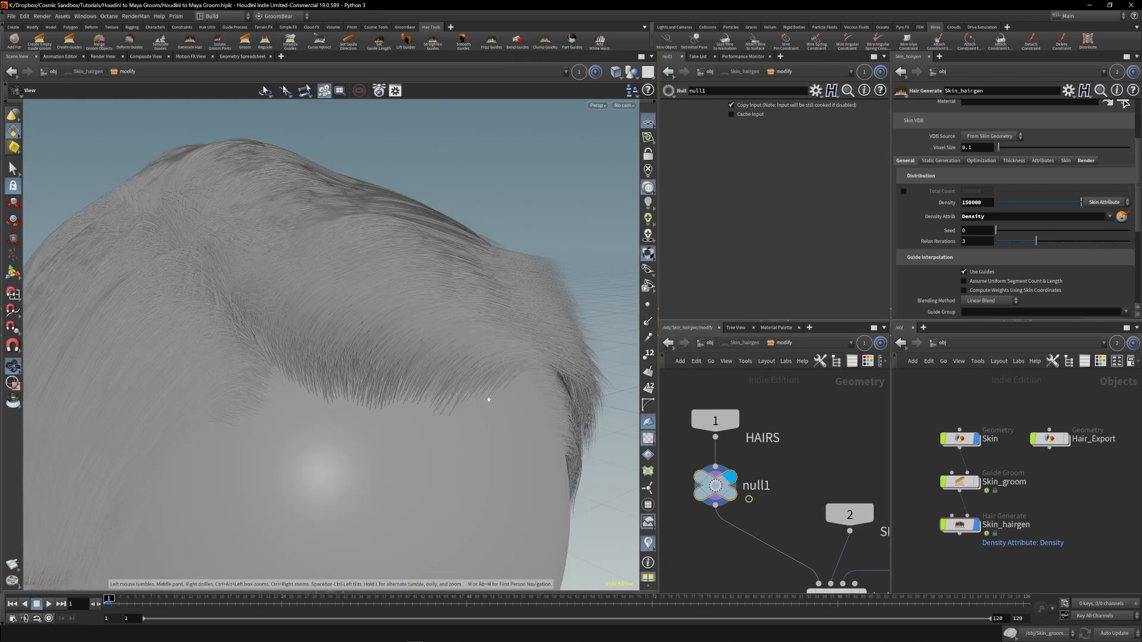
drag(370, 330, 393, 333)
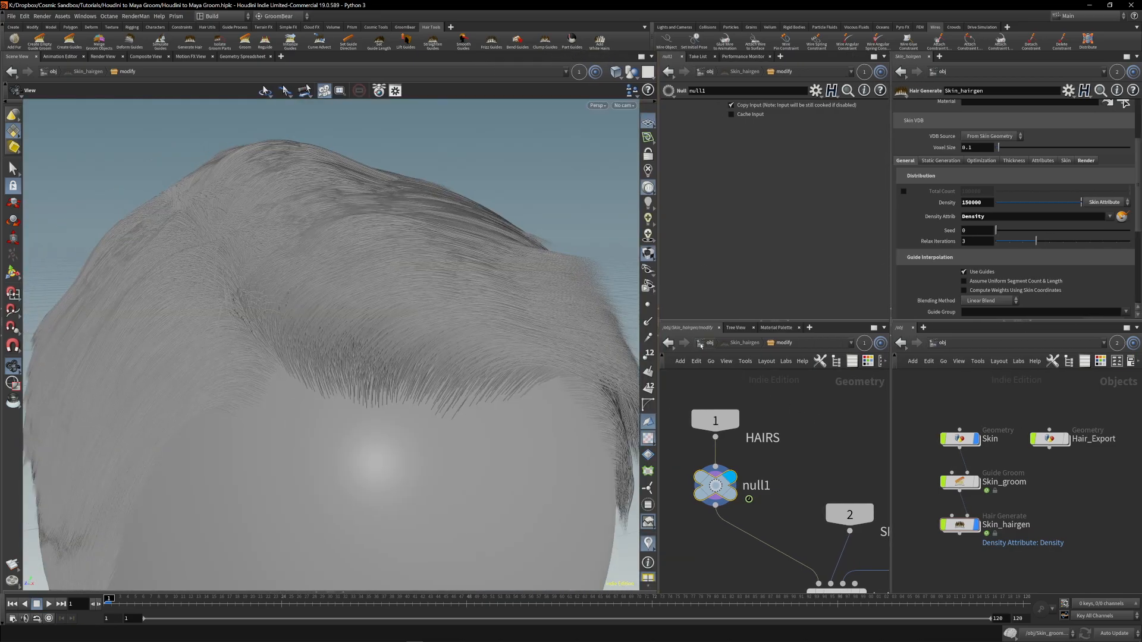
Return to object level, open the Skin object's network and select attribpaint1.
click(702, 344)
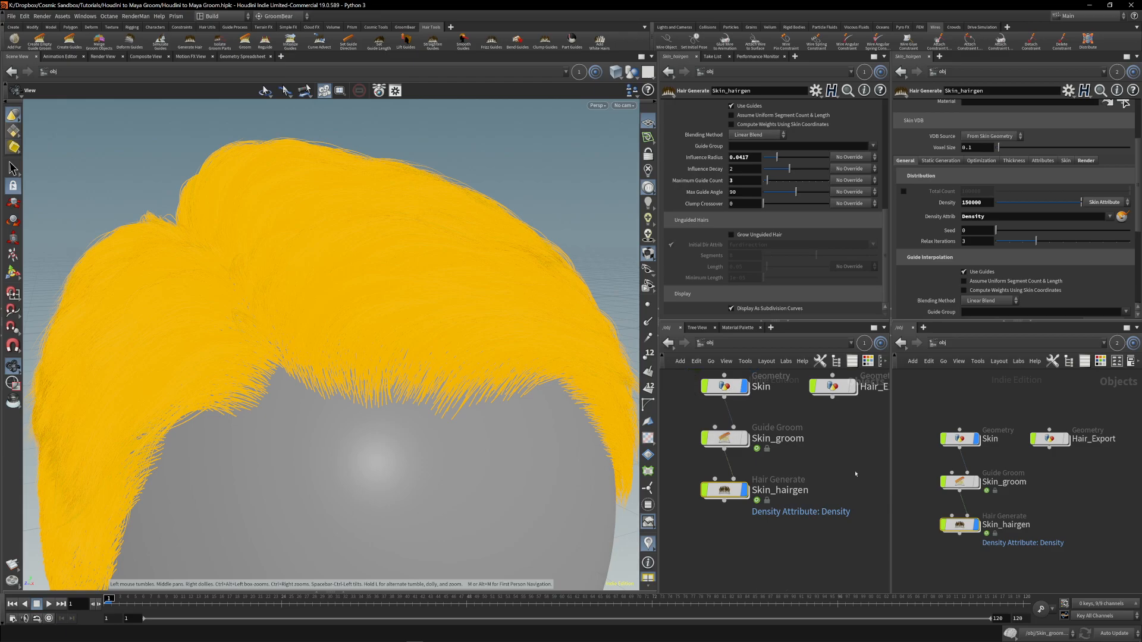
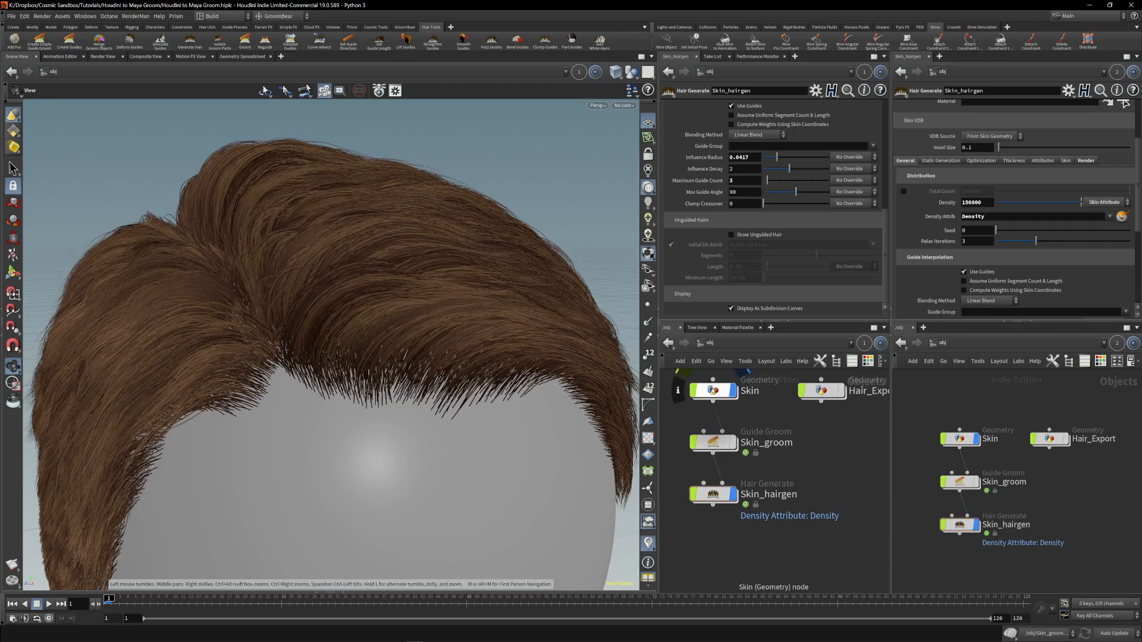
double_click(713, 391)
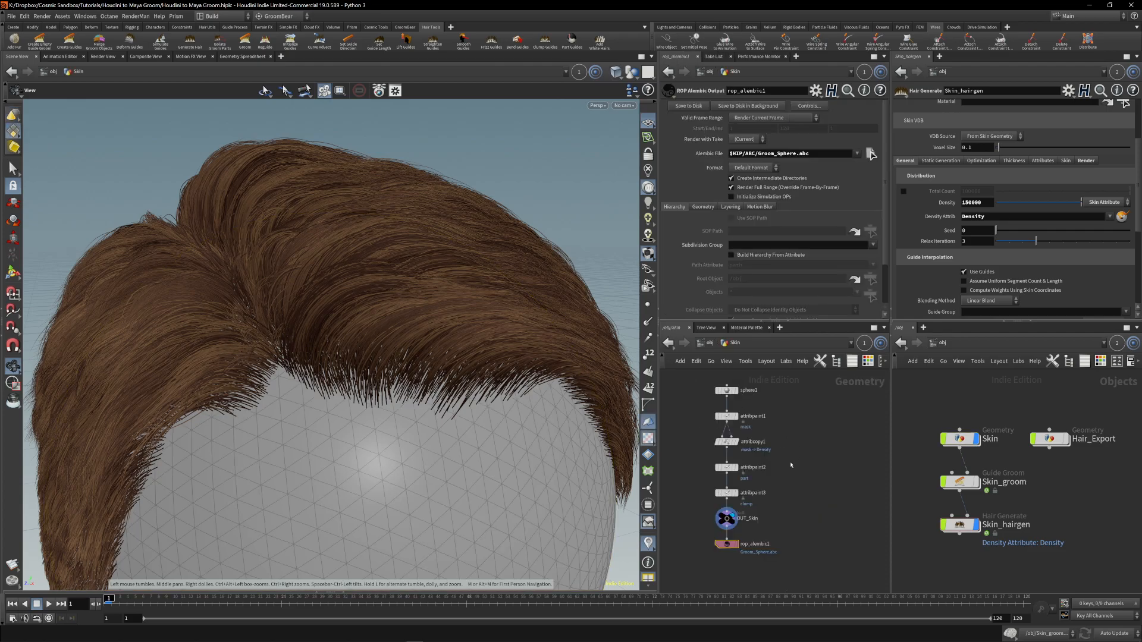
scroll(743, 416, up, 2)
click(744, 440)
mouse_move(736, 453)
Hide the other objects and examine attribpaint1's painted mask on the sphere and its attribute settings.
click(633, 73)
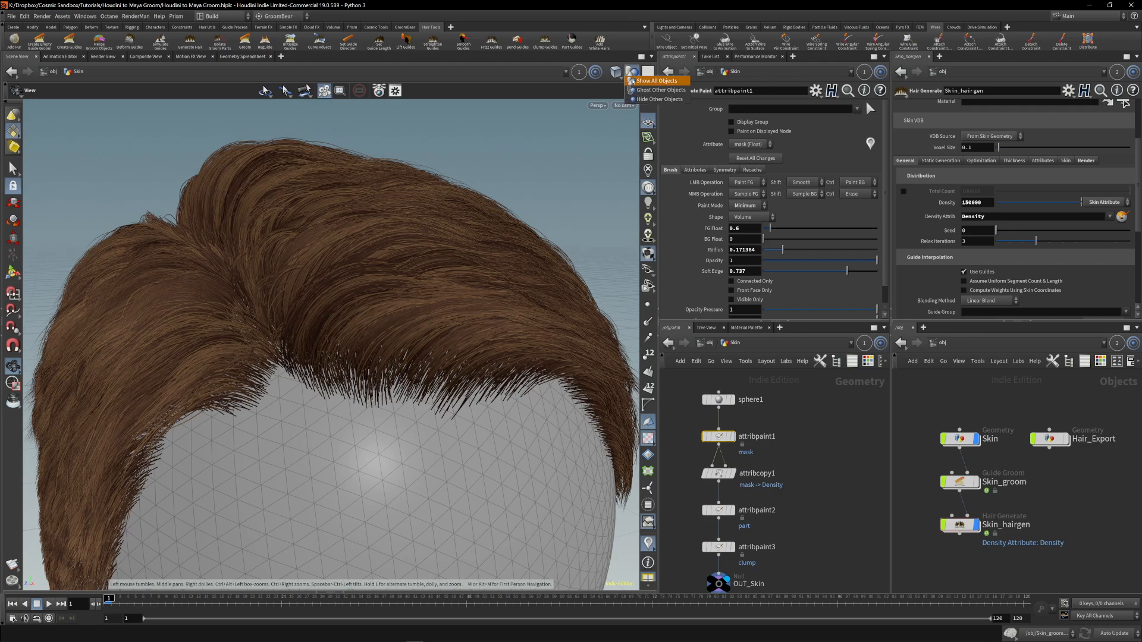
click(646, 101)
click(732, 436)
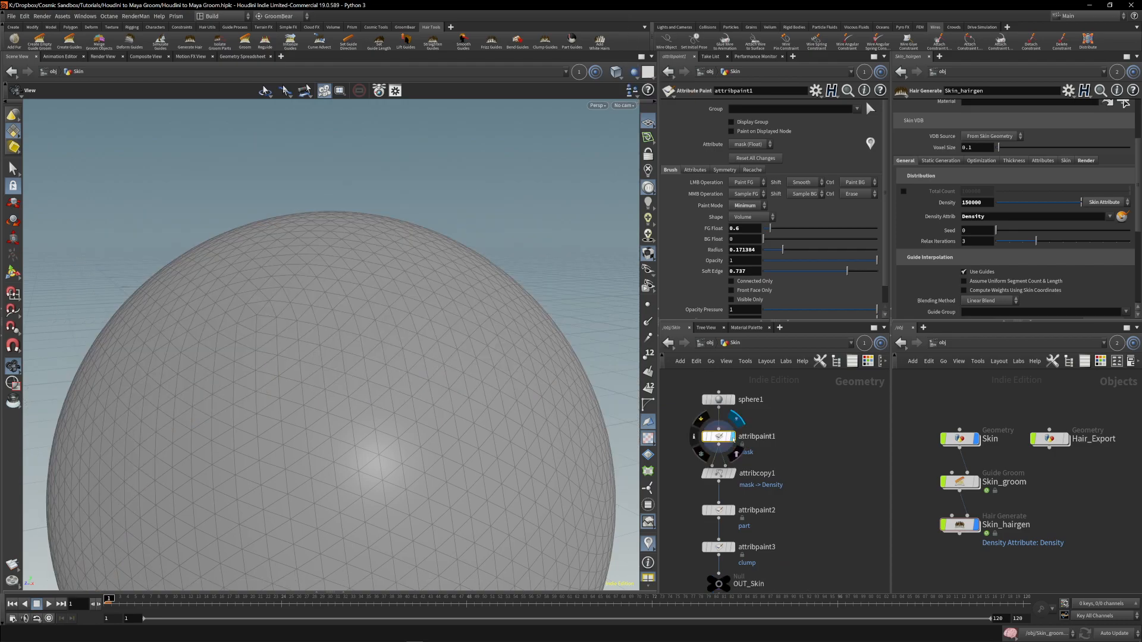
click(13, 272)
mouse_move(283, 280)
alt+mouse_down()
mouse_move(186, 326)
mouse_move(197, 343)
mouse_move(286, 324)
mouse_move(245, 342)
alt+mouse_up()
alt+middle_drag(245, 343, 347, 364)
mouse_move(304, 360)
alt+mouse_down()
mouse_move(322, 363)
mouse_move(283, 369)
mouse_move(410, 372)
mouse_move(483, 355)
mouse_move(489, 392)
mouse_move(313, 400)
mouse_move(359, 370)
mouse_move(461, 383)
alt+mouse_up()
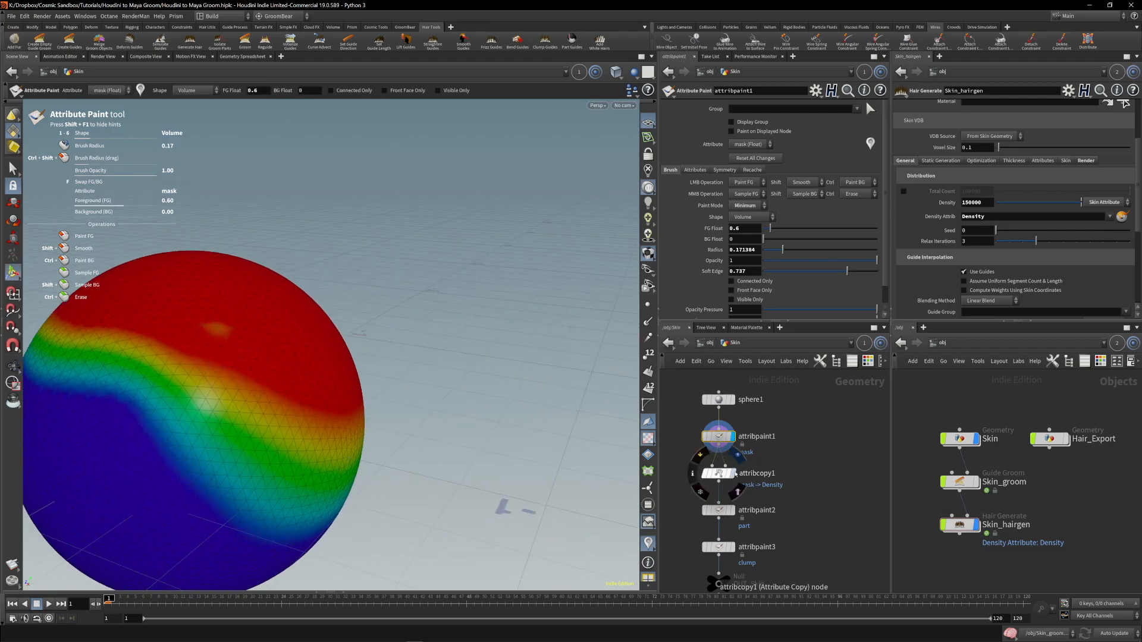
click(697, 172)
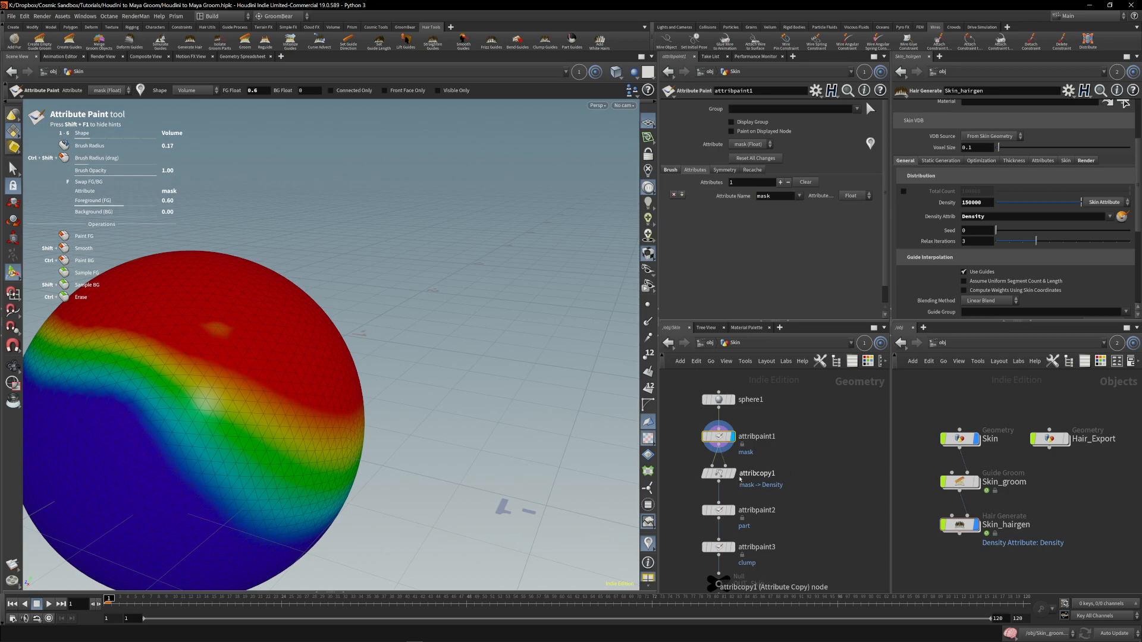
Display attribcopy1 and examine how it copies the mask attribute to Density.
click(732, 473)
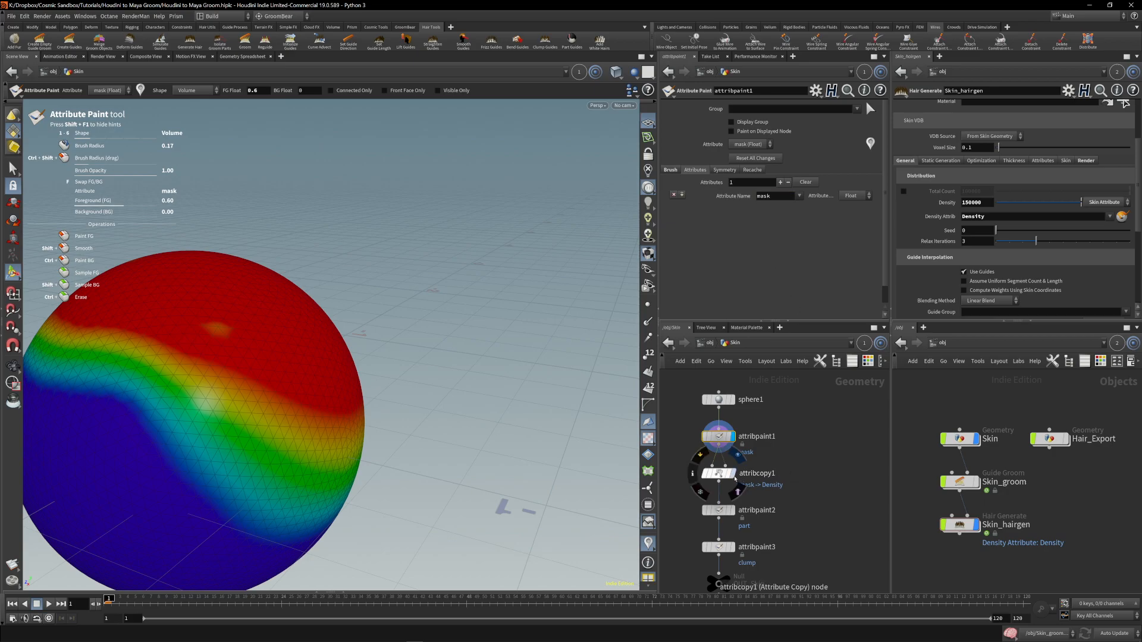
click(777, 486)
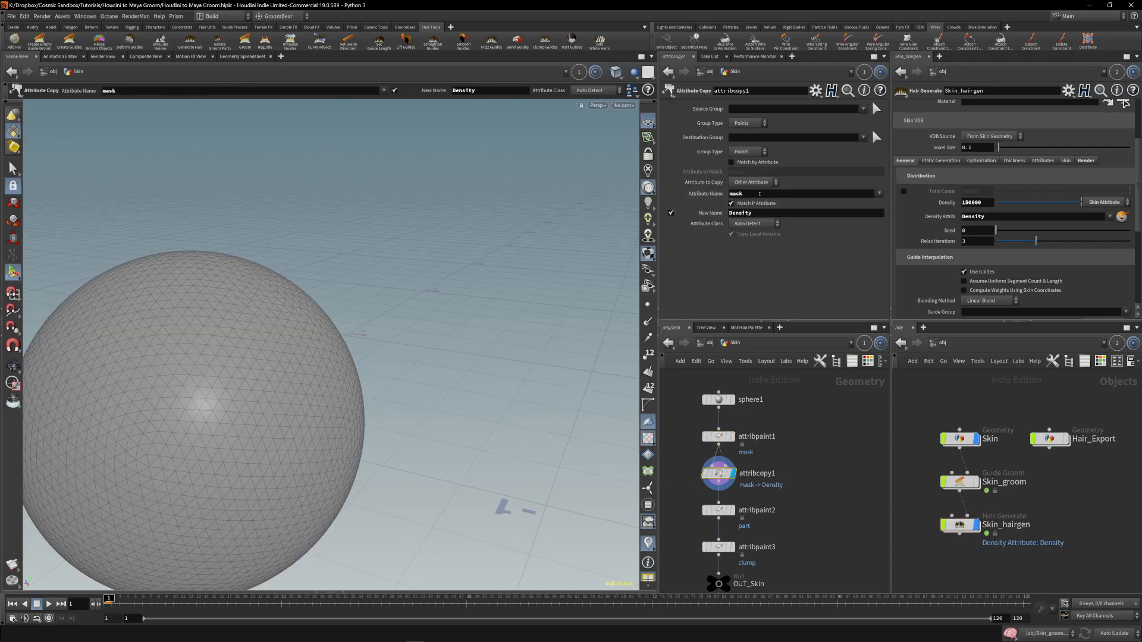
middle_drag(801, 494, 809, 436)
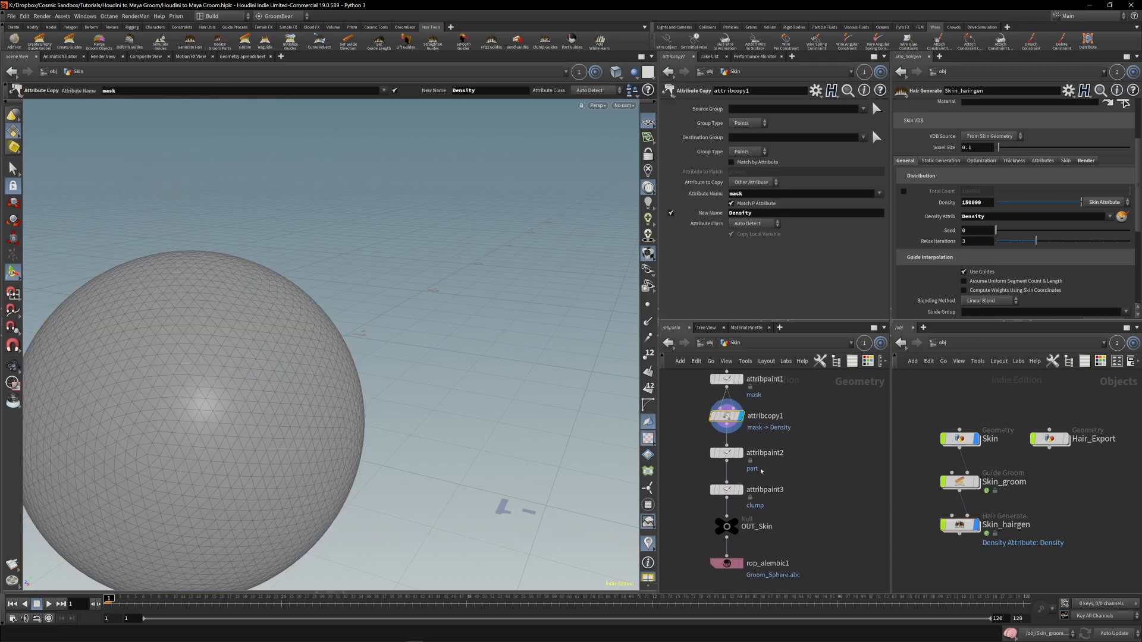
Display attribpaint2 and examine its painted part attribute from around the whole sphere.
click(766, 455)
click(733, 453)
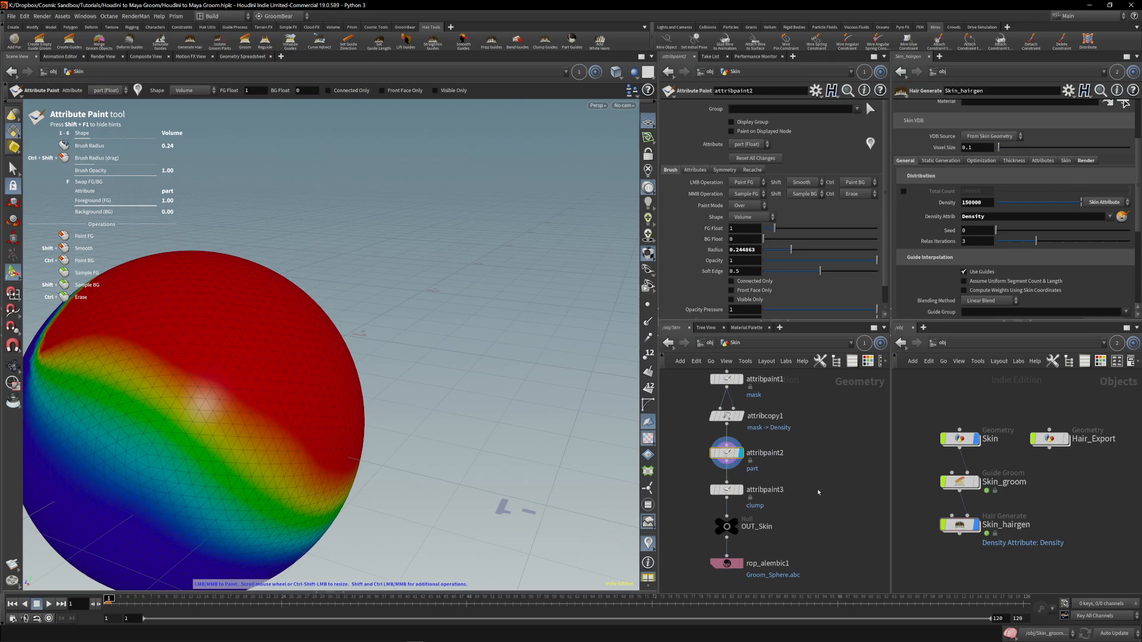
middle_drag(798, 471, 810, 455)
mouse_move(208, 369)
alt+mouse_down()
mouse_move(242, 347)
mouse_move(372, 414)
alt+mouse_up()
alt+middle_drag(303, 384, 380, 418)
mouse_move(380, 419)
alt+mouse_down()
mouse_move(434, 301)
mouse_move(470, 303)
alt+mouse_up()
alt+right_drag(357, 357, 265, 421)
alt+middle_drag(264, 421, 266, 291)
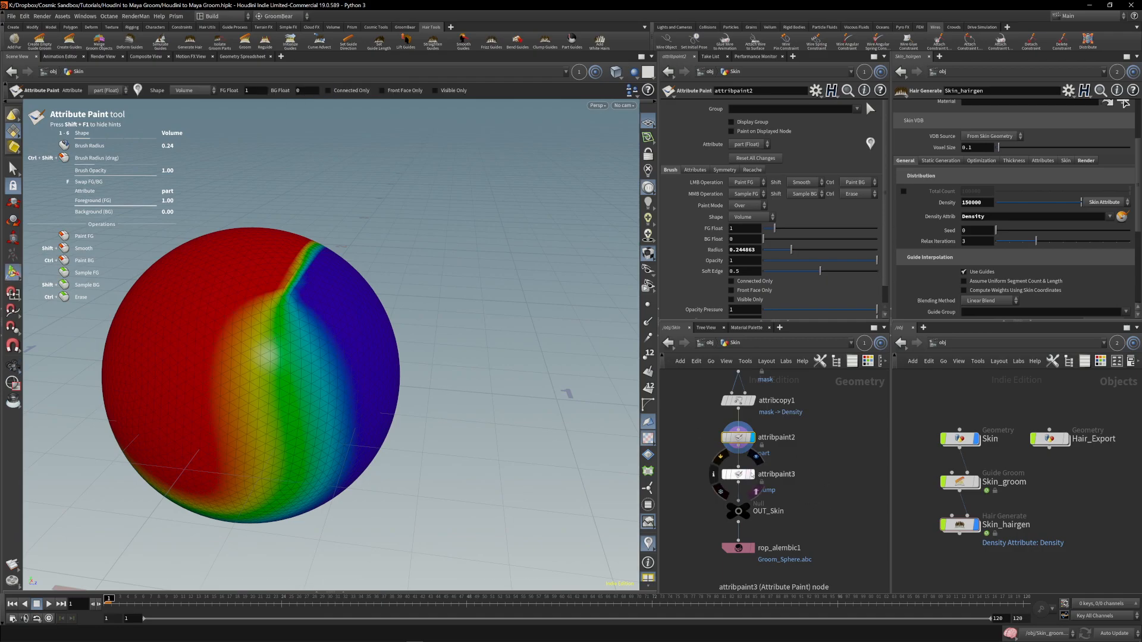
key(u)
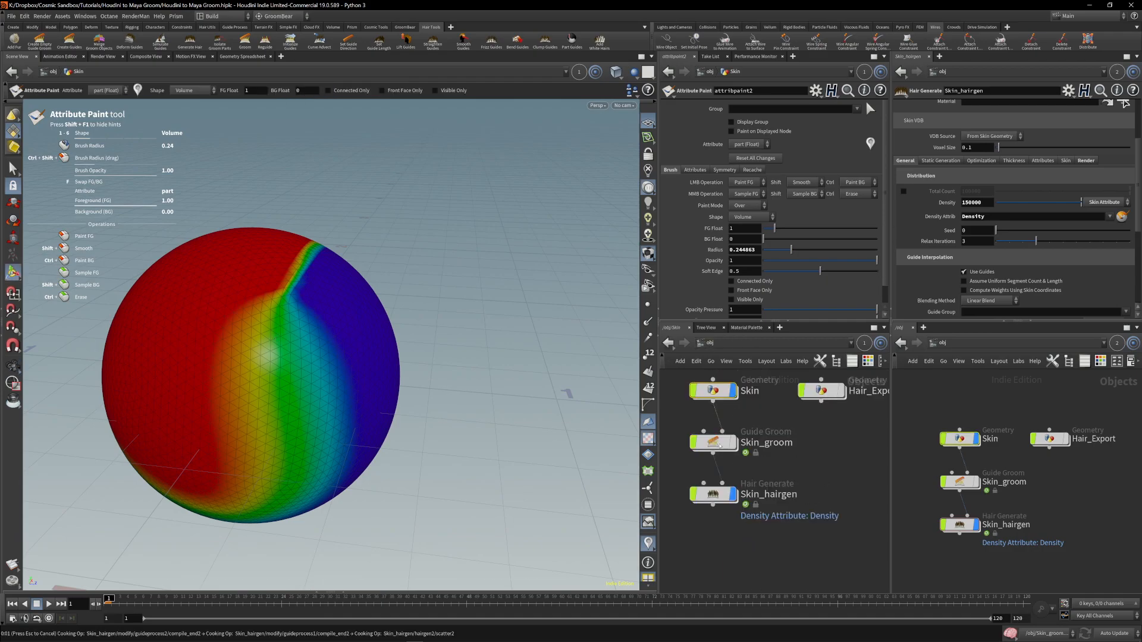
double_click(719, 445)
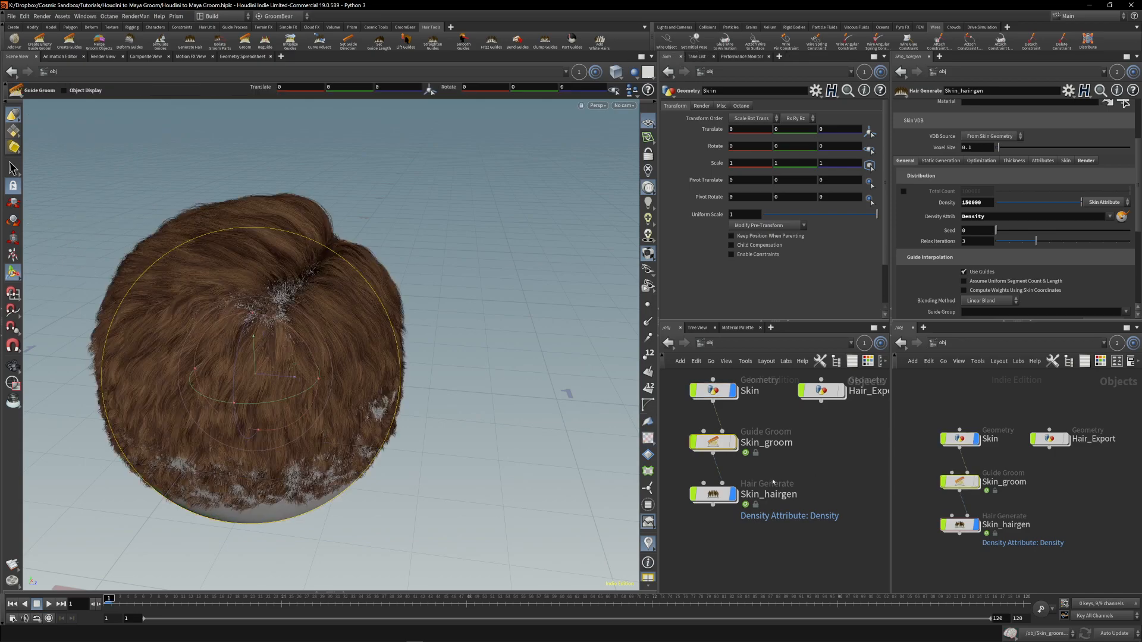
click(710, 343)
double_click(724, 397)
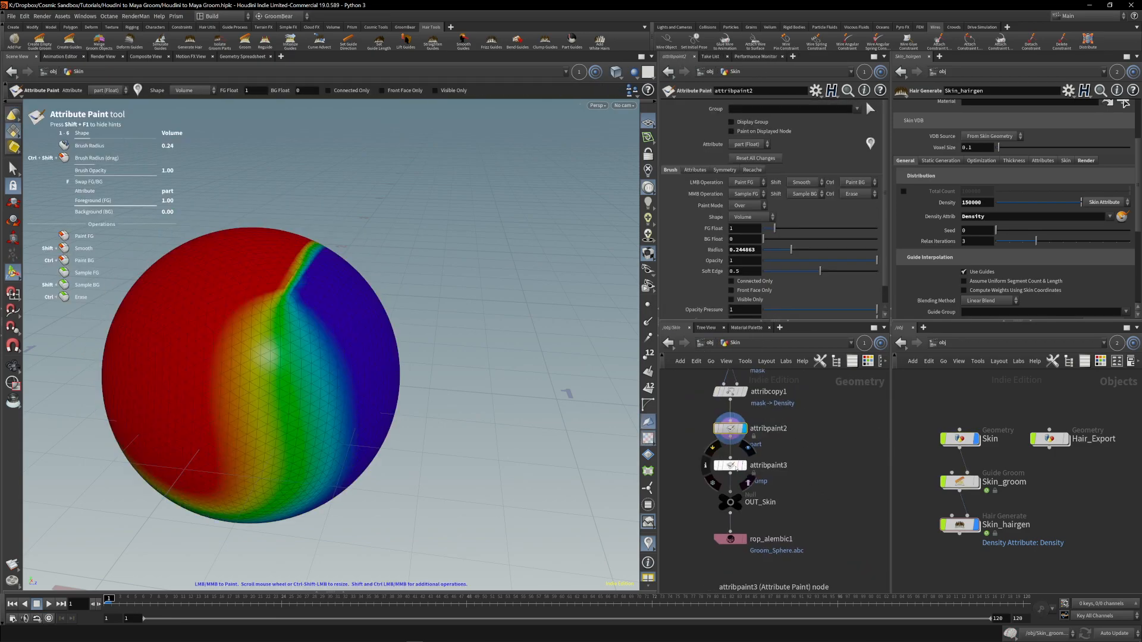
Display attribpaint3 and examine its painted clump attribute from around the sphere.
click(745, 466)
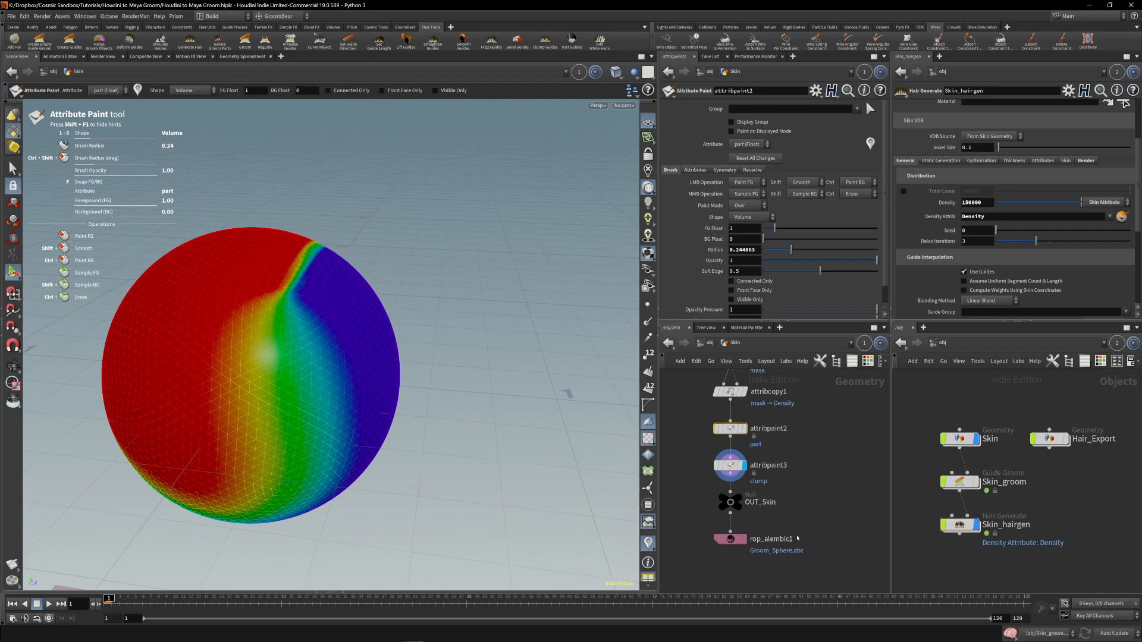
click(730, 466)
alt+drag(352, 316, 199, 298)
alt+middle_drag(440, 292, 413, 307)
alt+drag(471, 357, 401, 347)
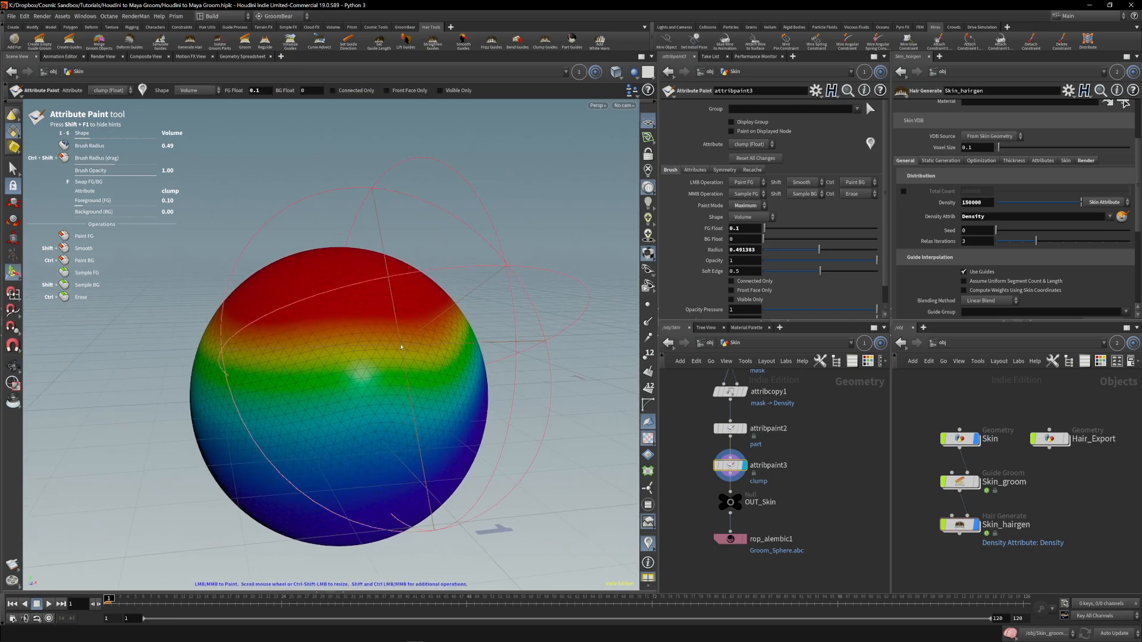
mouse_move(331, 315)
alt+mouse_down()
mouse_move(276, 316)
mouse_move(382, 325)
alt+mouse_up()
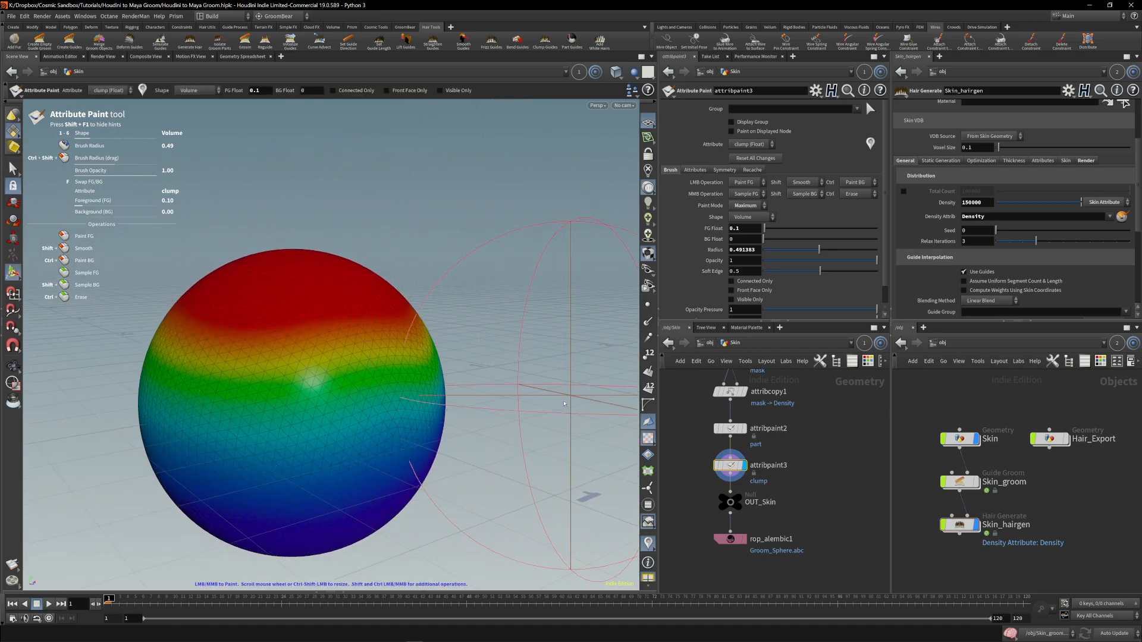
Set the display back to the OUT_Skin null and return to object level.
click(739, 499)
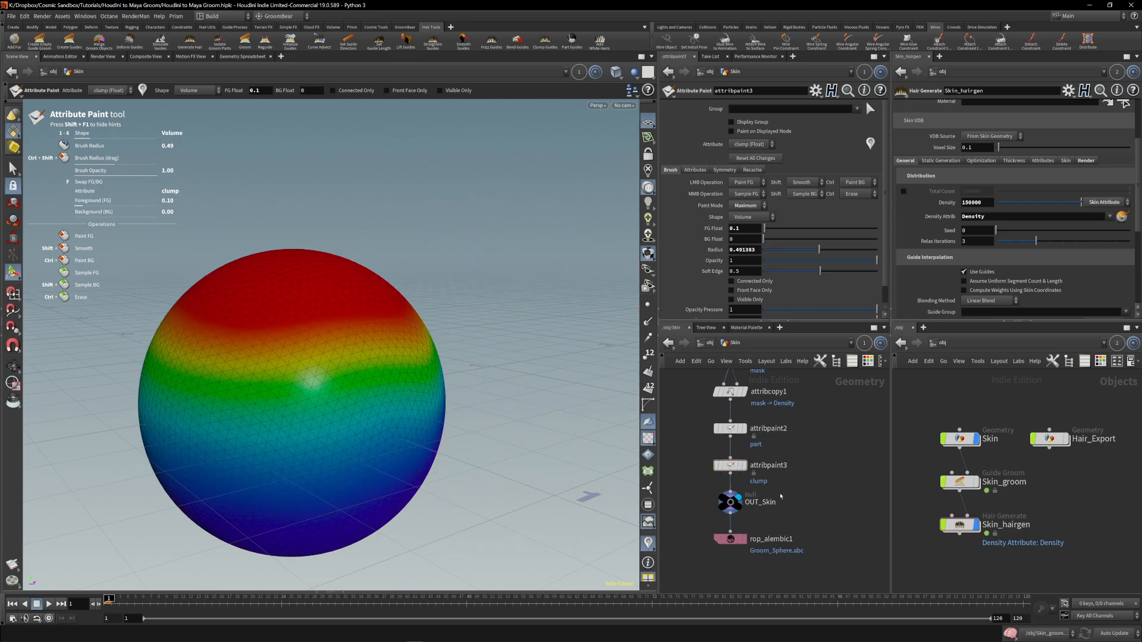
alt+drag(314, 352, 374, 338)
click(707, 349)
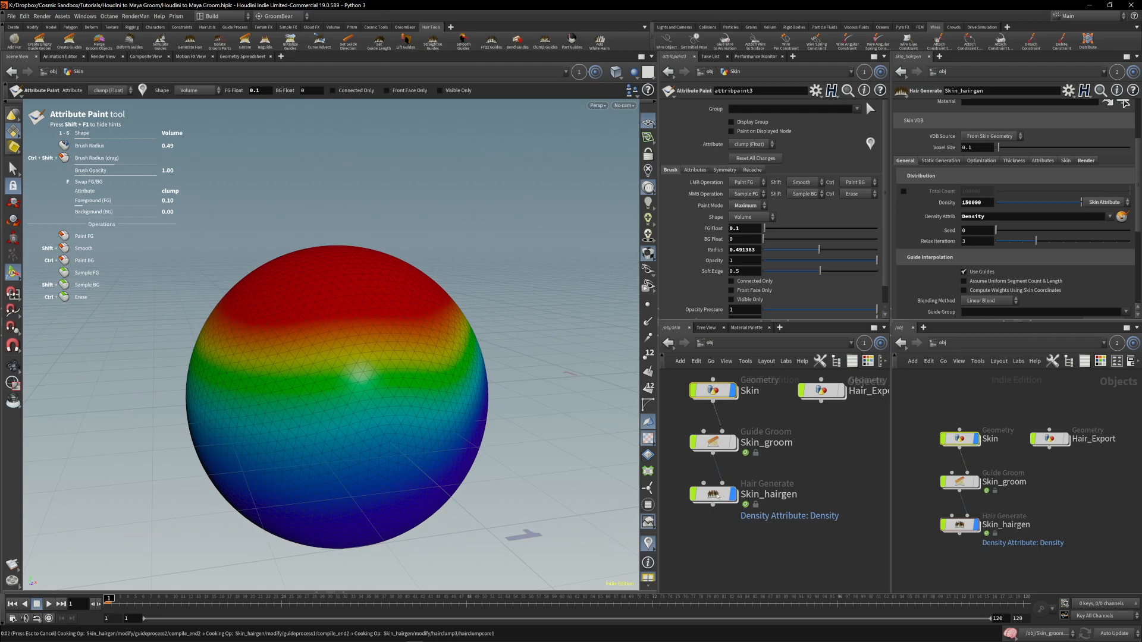
Open Skin_hairgen's modify network with the View tool active and examine hairclump1's curling settings and amplitude attribute.
click(14, 368)
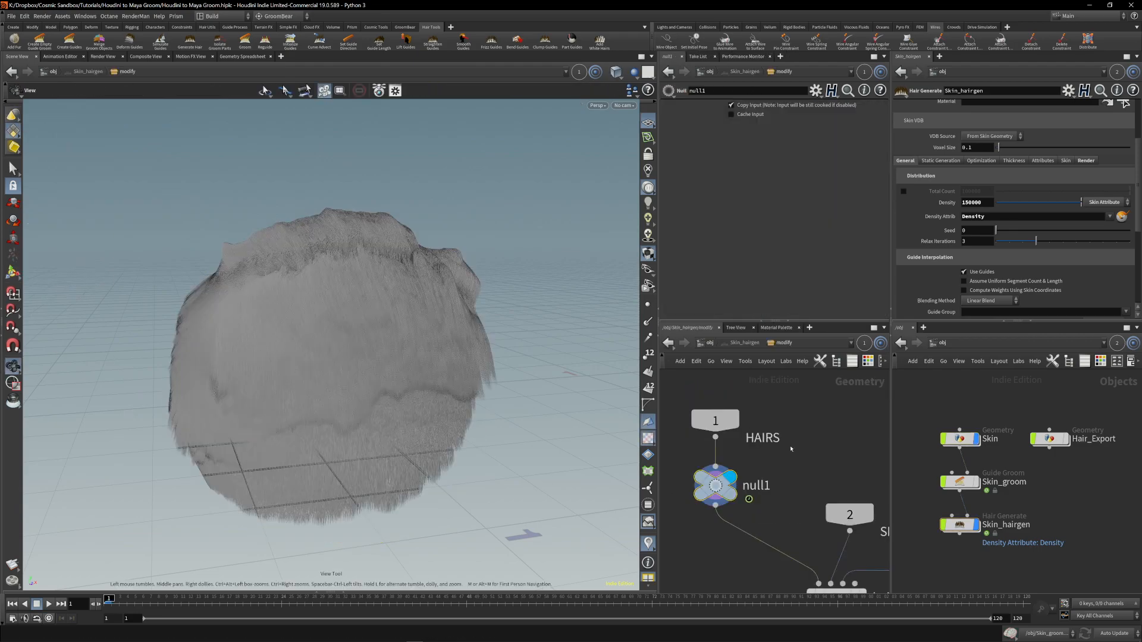
middle_drag(799, 472, 744, 355)
drag(688, 473, 775, 483)
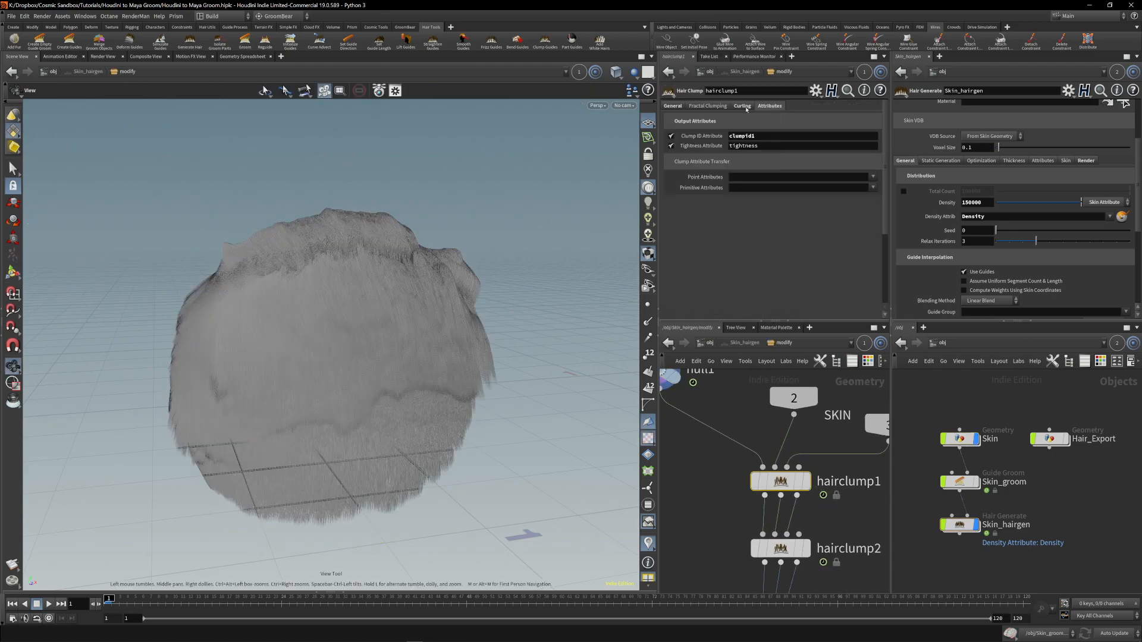
click(743, 107)
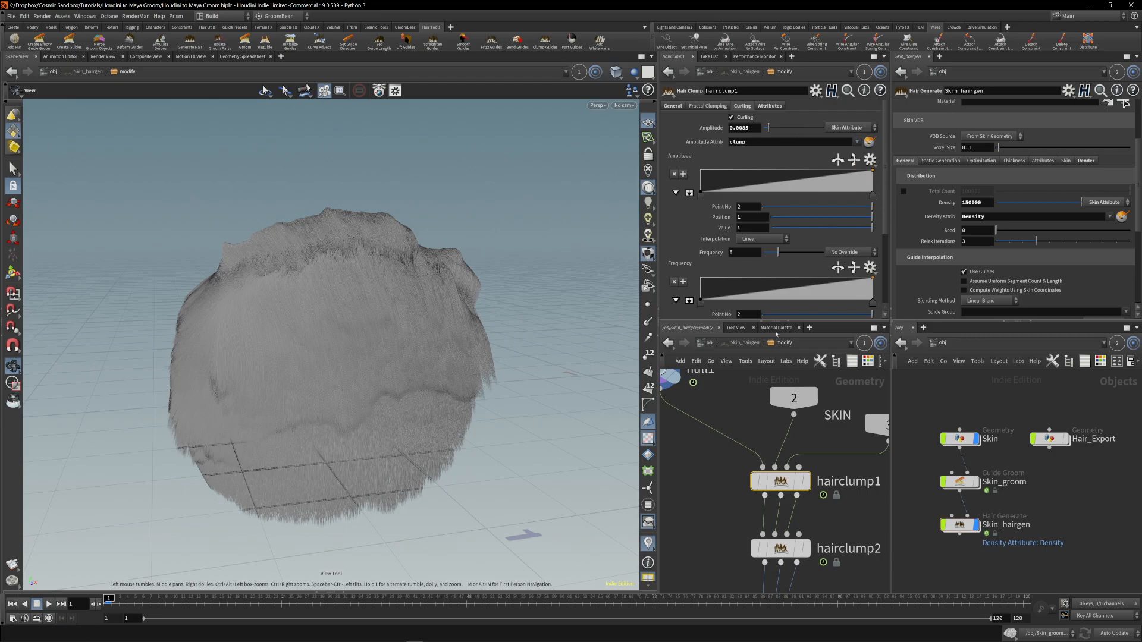
Go down the hair clump chain to hairclump3 and examine its output attributes.
middle_drag(721, 478, 704, 402)
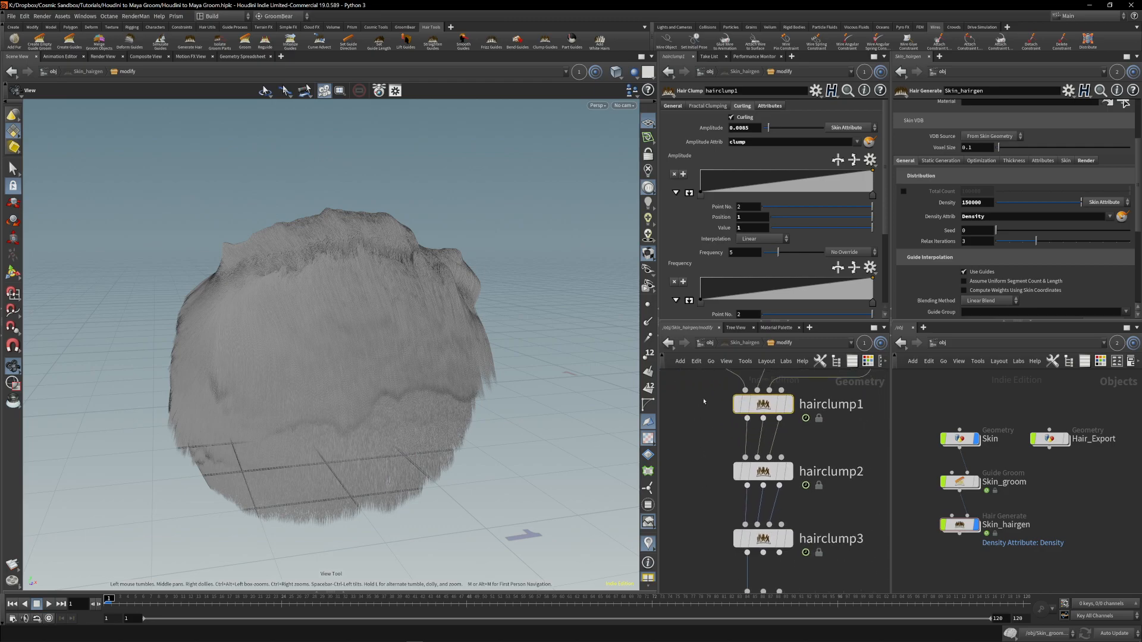
drag(706, 476, 756, 479)
middle_drag(701, 455, 713, 436)
scroll(723, 441, down, 5)
middle_drag(715, 482, 716, 465)
Widen the network and parameter panes by narrowing the viewport, with the upper hair clump nodes in the network.
middle_drag(815, 427, 780, 538)
mouse_move(675, 446)
middle_down()
mouse_move(767, 453)
mouse_move(686, 465)
middle_up()
scroll(735, 446, up, 5)
drag(658, 409, 542, 411)
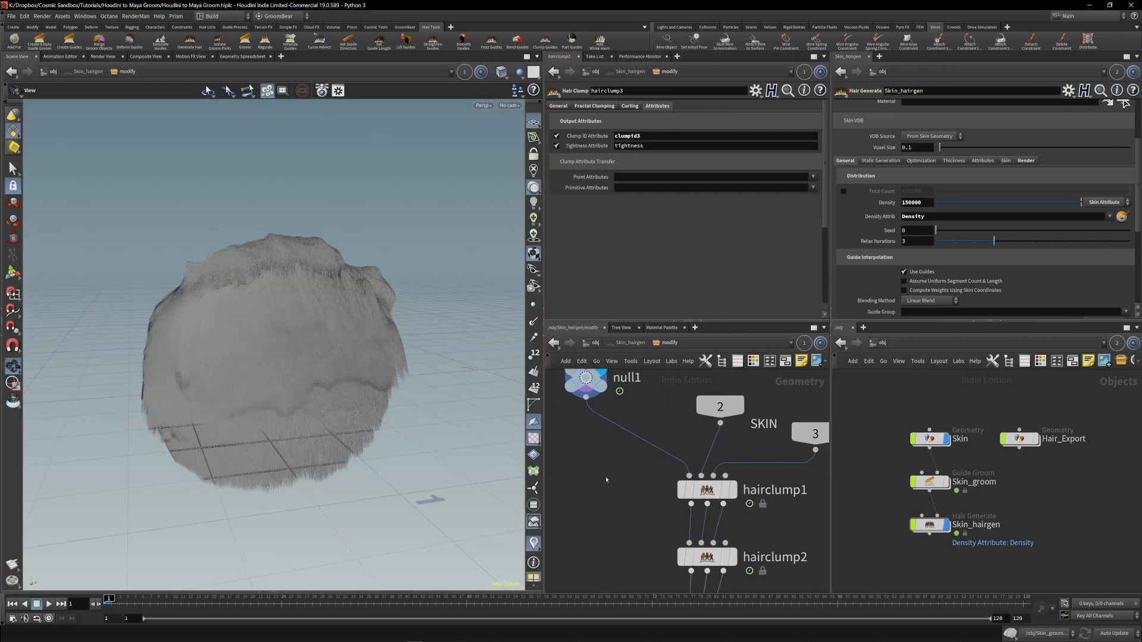
Show the other scene objects together with the hair in the viewport and hide the reference grid.
drag(322, 327, 275, 324)
middle_drag(276, 323, 428, 304)
scroll(456, 291, up, 5)
drag(456, 291, 284, 432)
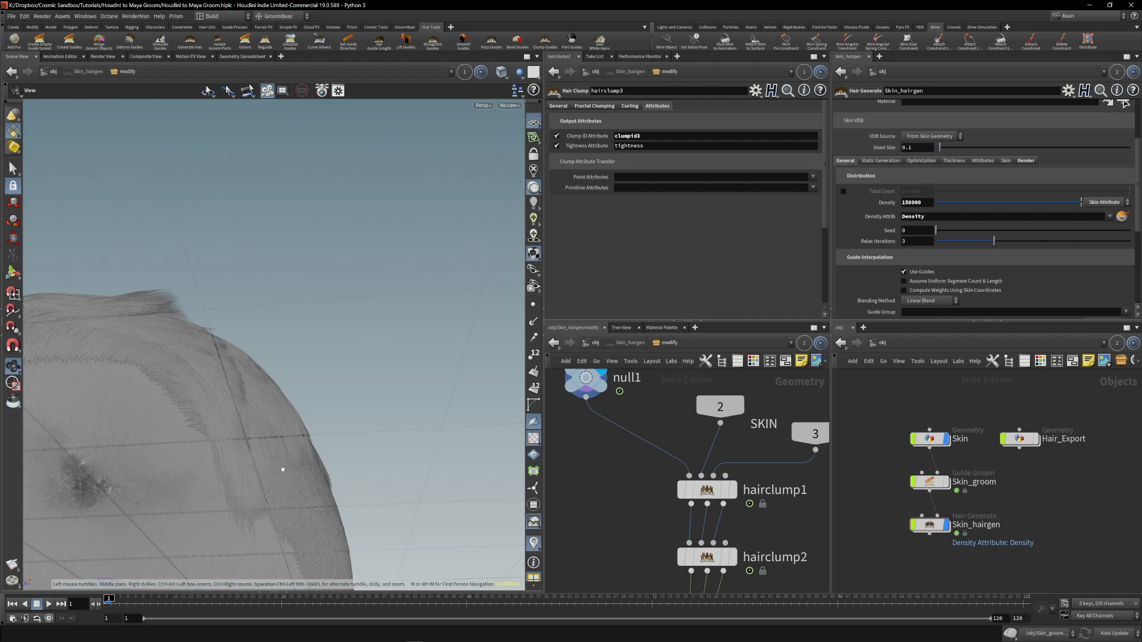
drag(321, 491, 100, 357)
click(519, 73)
click(541, 80)
click(534, 122)
drag(251, 420, 364, 410)
Display the HAIRS output node at the end of the modify network.
mouse_move(731, 490)
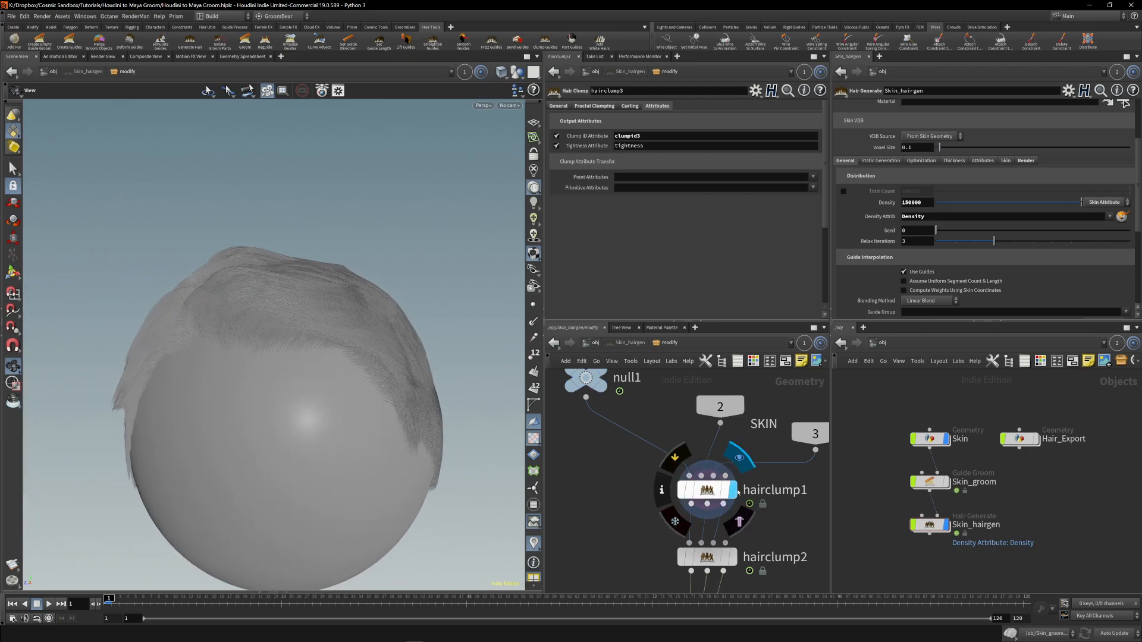
middle_drag(777, 524, 735, 415)
scroll(734, 417, down, 3)
middle_drag(757, 535, 723, 414)
scroll(723, 414, down, 3)
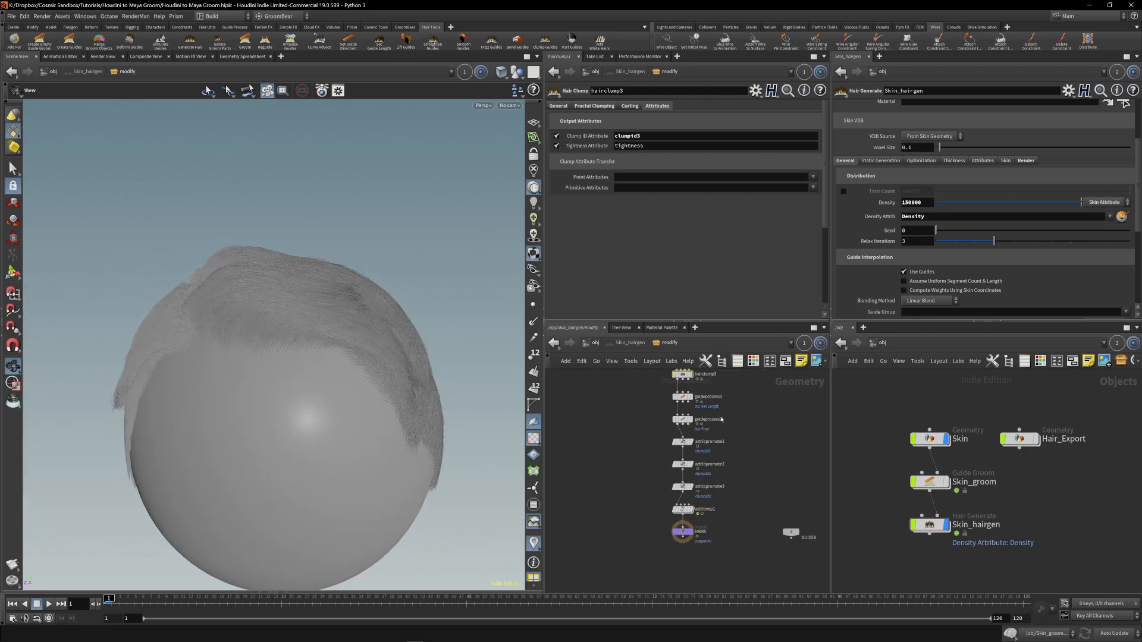
scroll(700, 529, up, 5)
click(681, 513)
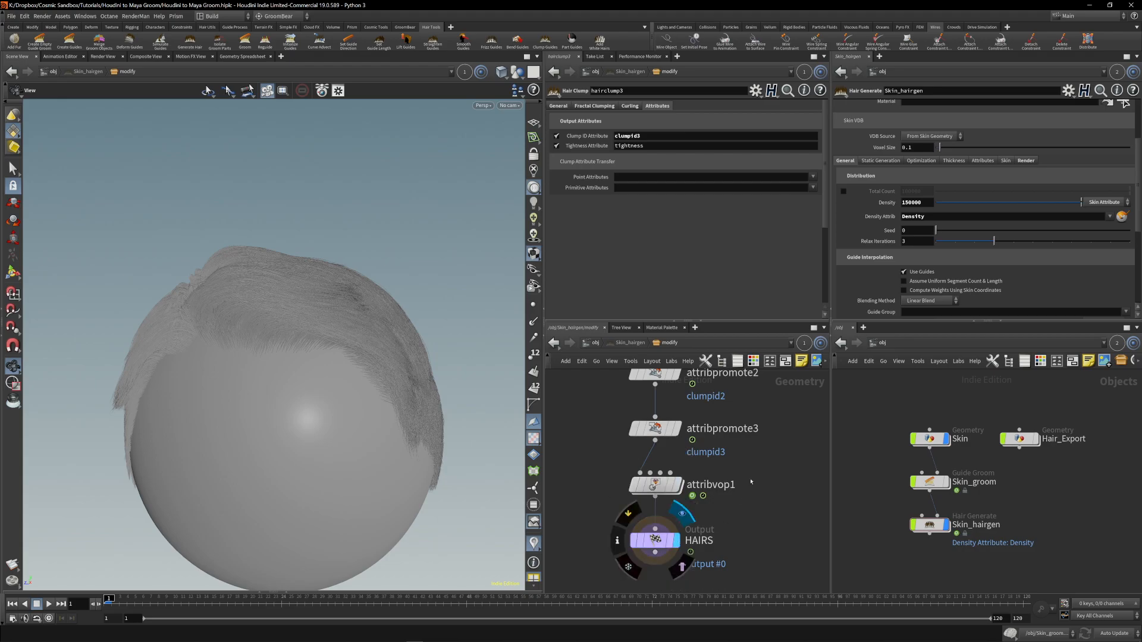
Bypass all the nodes from hairclump1 down to attribvop1 together.
middle_drag(756, 471, 752, 502)
scroll(753, 502, down, 5)
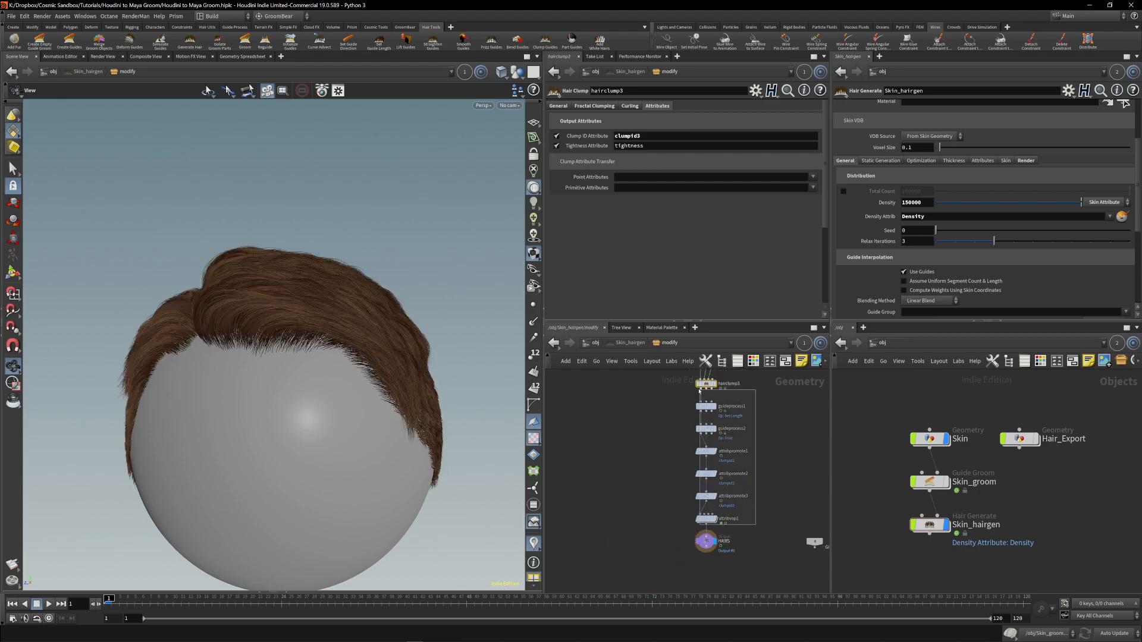
drag(700, 391, 695, 382)
middle_drag(784, 408, 781, 459)
shift+drag(748, 419, 696, 392)
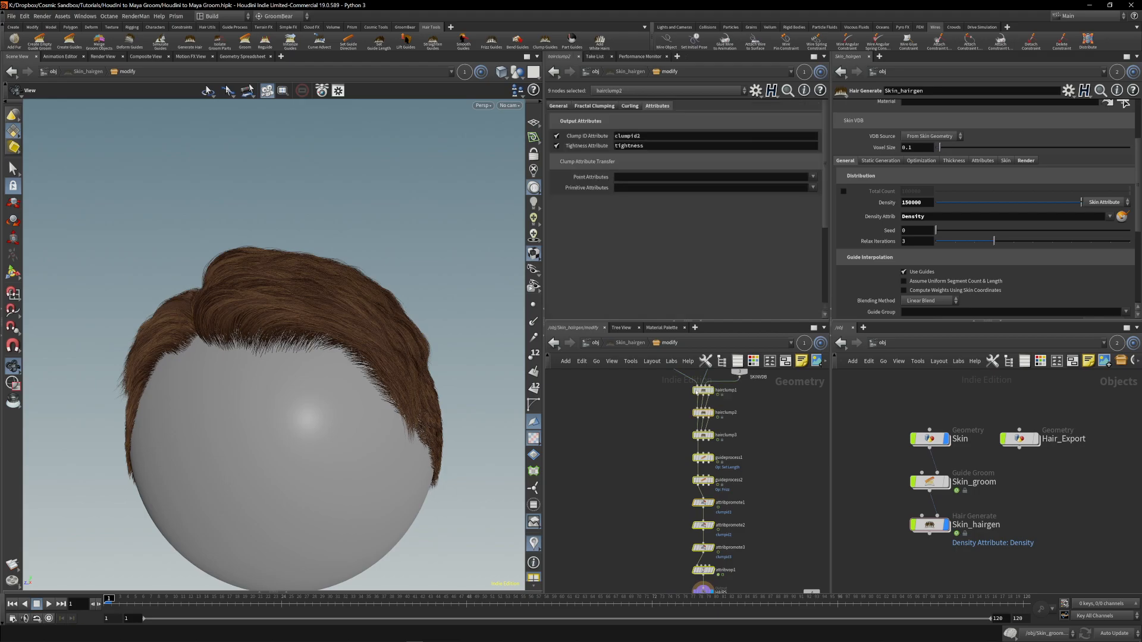
click(695, 390)
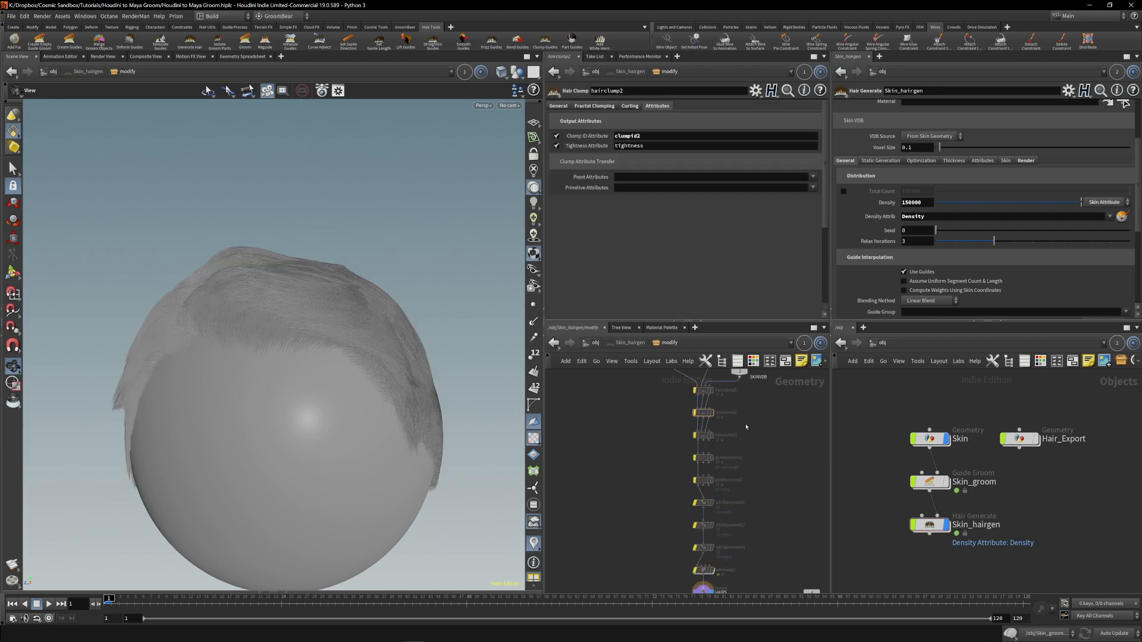
Temporarily re-enable attribvop1 on its own and bypass it again.
scroll(740, 545, up, 5)
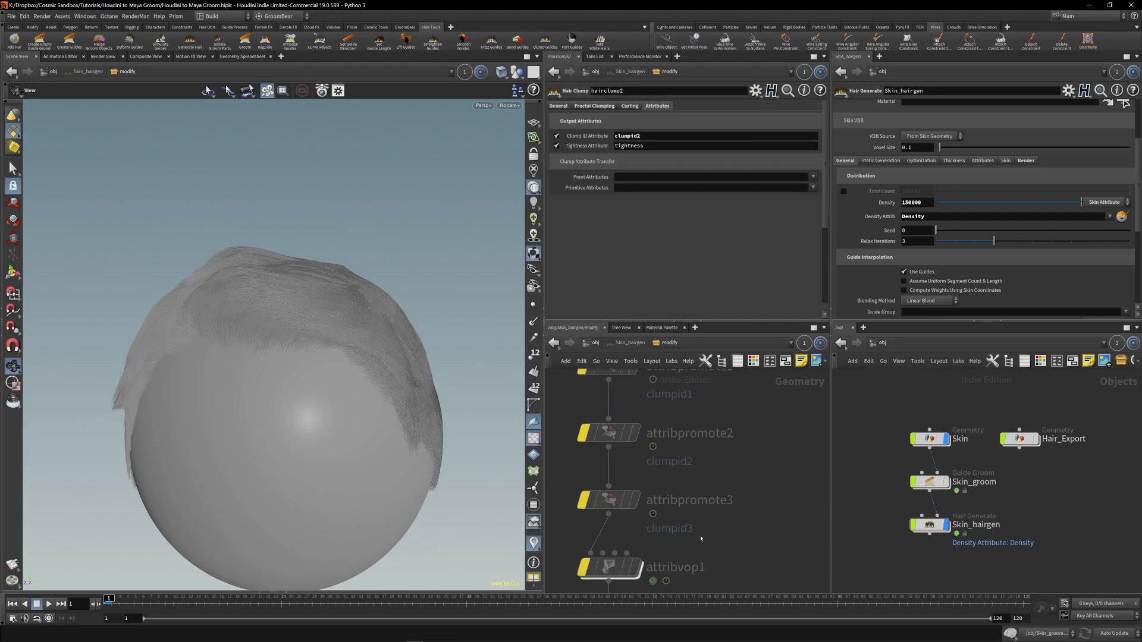
middle_drag(715, 449, 684, 380)
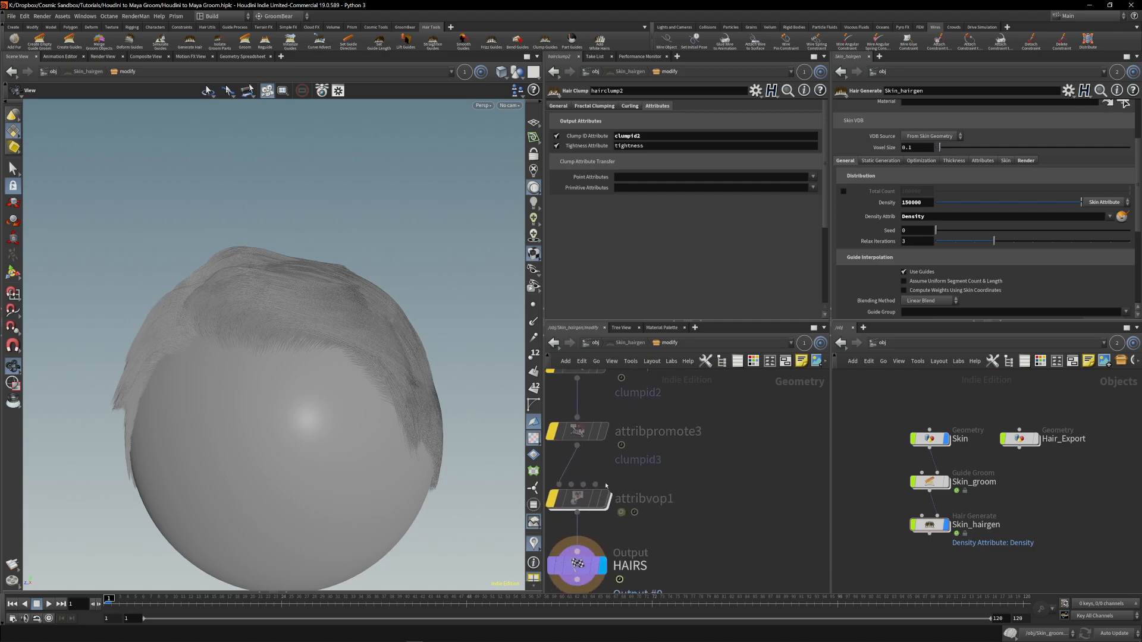
middle_drag(583, 498, 691, 497)
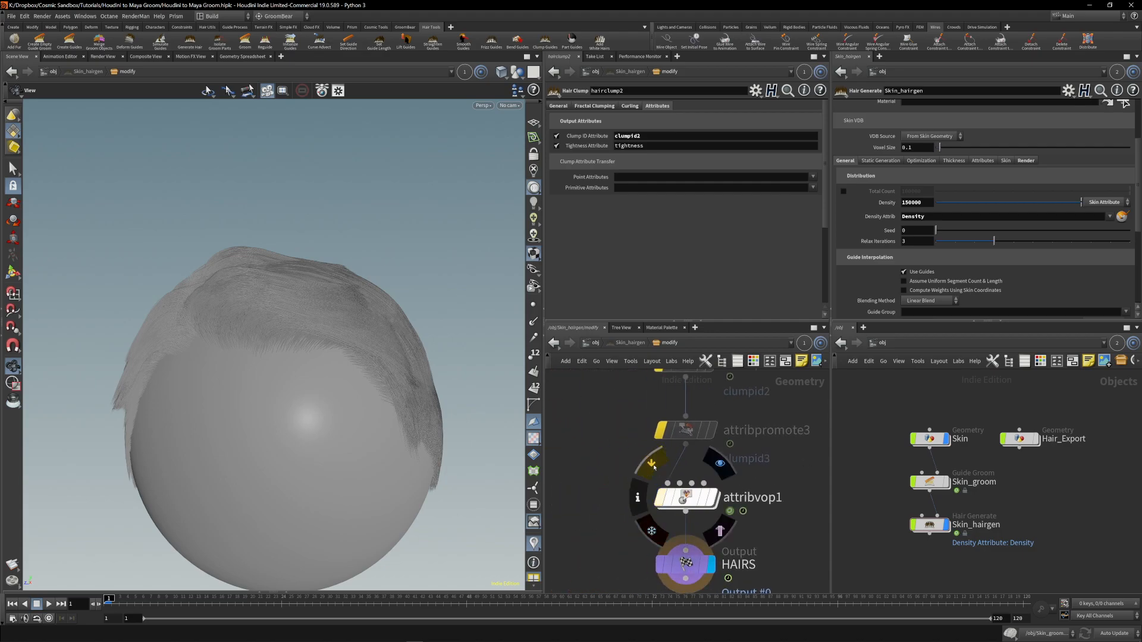
click(654, 467)
click(653, 467)
Insert a Color node on the wire between null1 and hairclump1.
middle_drag(645, 471, 662, 556)
scroll(630, 435, down, 6)
scroll(642, 443, up, 6)
middle_drag(621, 392, 642, 478)
key(Tab)
text(color)
key(Return)
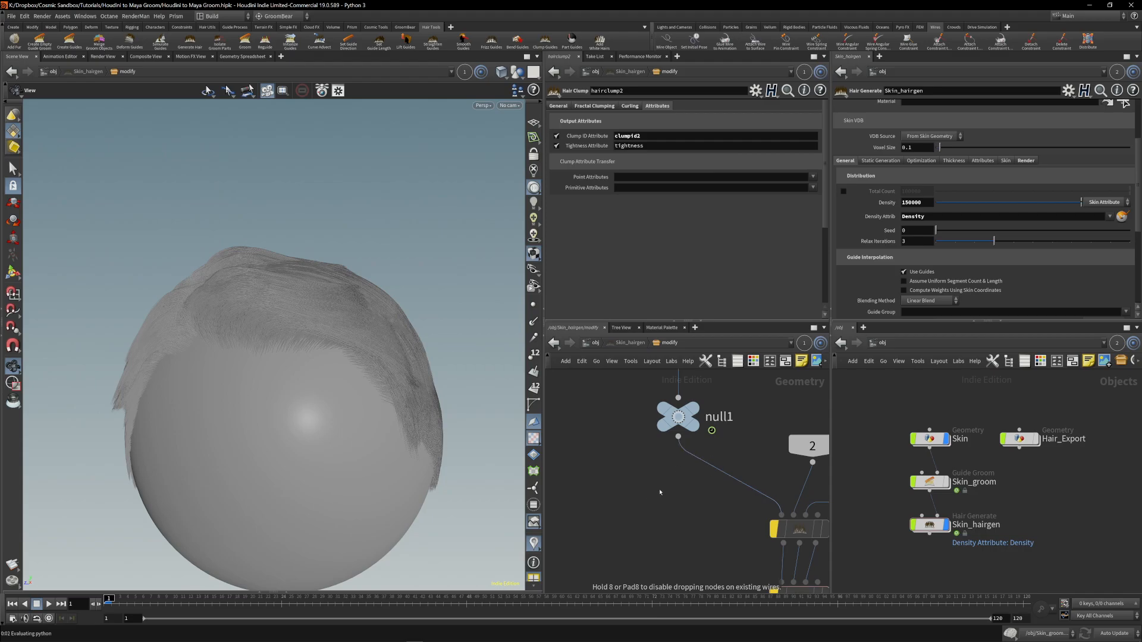
click(692, 486)
Set the color1 node to brown with HSV 26.8, 0.702, 0.435 and automatically lay out the network nodes.
drag(643, 170, 717, 177)
drag(788, 176, 780, 175)
drag(697, 169, 742, 184)
click(729, 182)
middle_drag(622, 478, 581, 468)
key(l)
scroll(647, 539, down, 3)
middle_drag(647, 537, 633, 571)
Re-enable the bypassed hairclump1 node with the hairline in close view.
drag(314, 428, 382, 408)
middle_drag(232, 396, 319, 423)
right_drag(318, 423, 345, 397)
drag(345, 397, 448, 522)
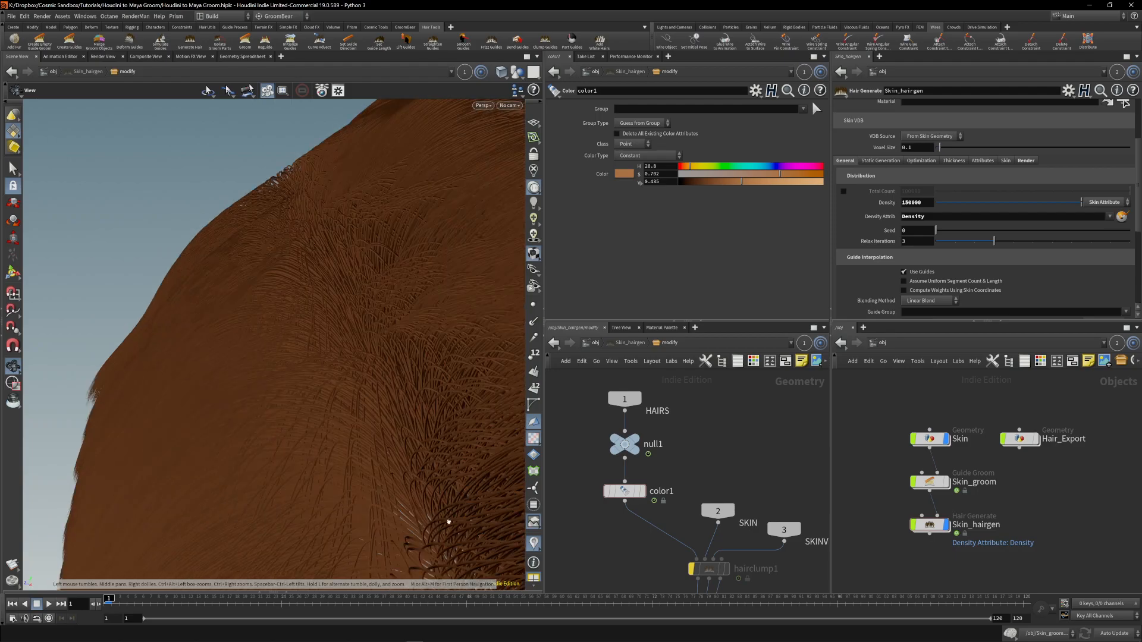
drag(374, 276, 239, 246)
mouse_move(179, 281)
mouse_down()
mouse_move(257, 298)
mouse_move(270, 331)
mouse_move(220, 324)
mouse_move(267, 326)
mouse_move(132, 276)
mouse_move(179, 279)
mouse_up()
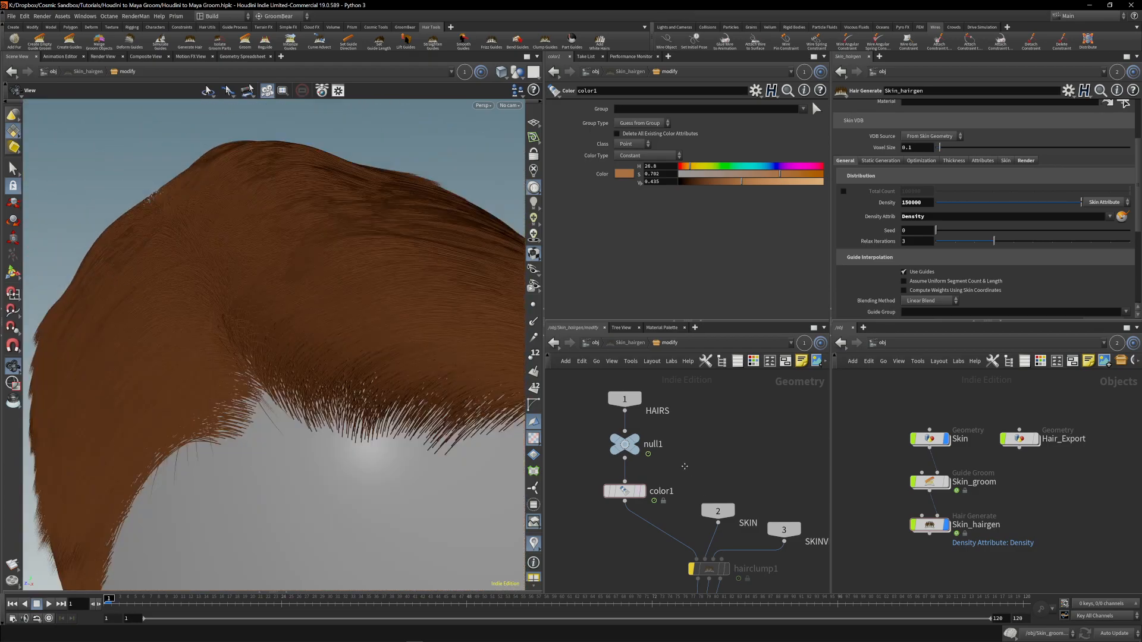
middle_drag(688, 493, 644, 386)
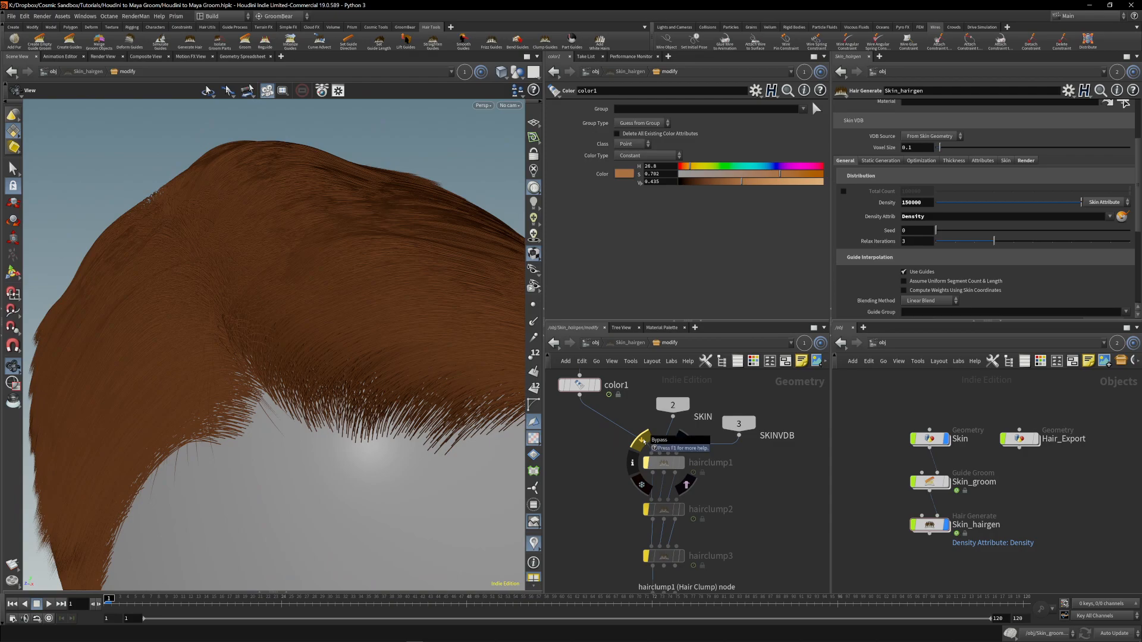
click(642, 440)
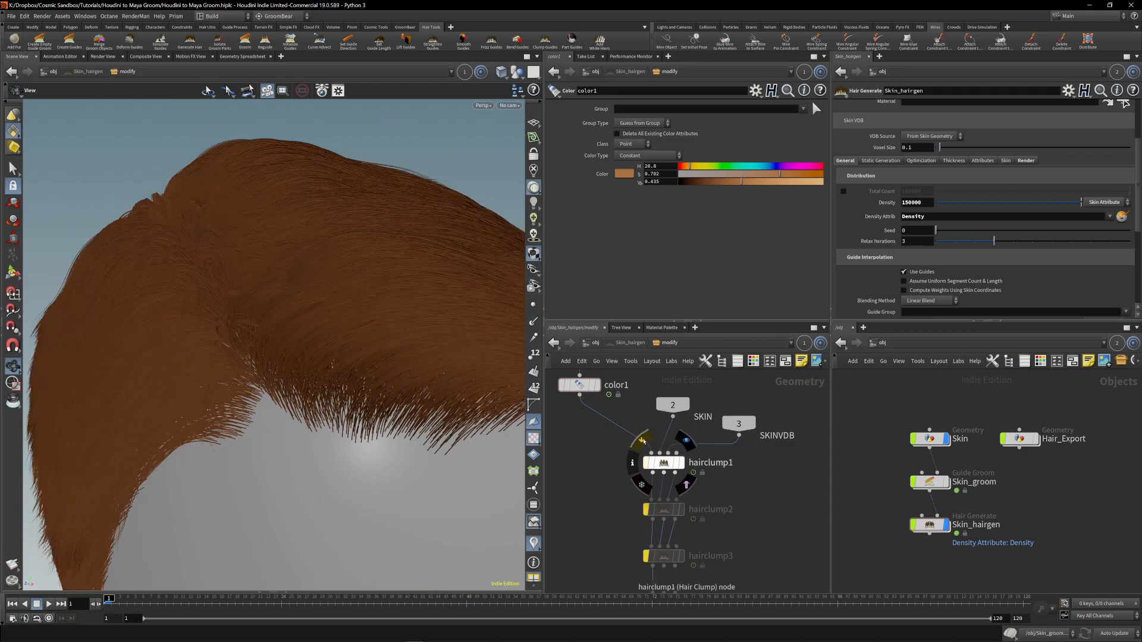
Add a second Color node, connect it to the first output of hairclump1 and display it.
middle_drag(589, 516, 622, 487)
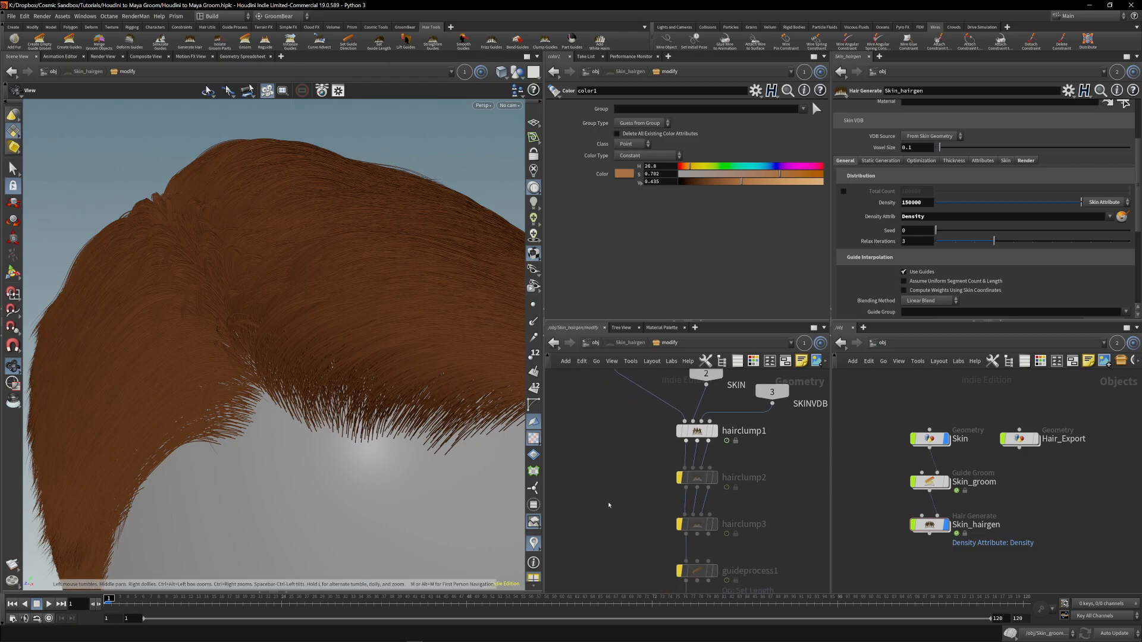
key(Tab)
text(color)
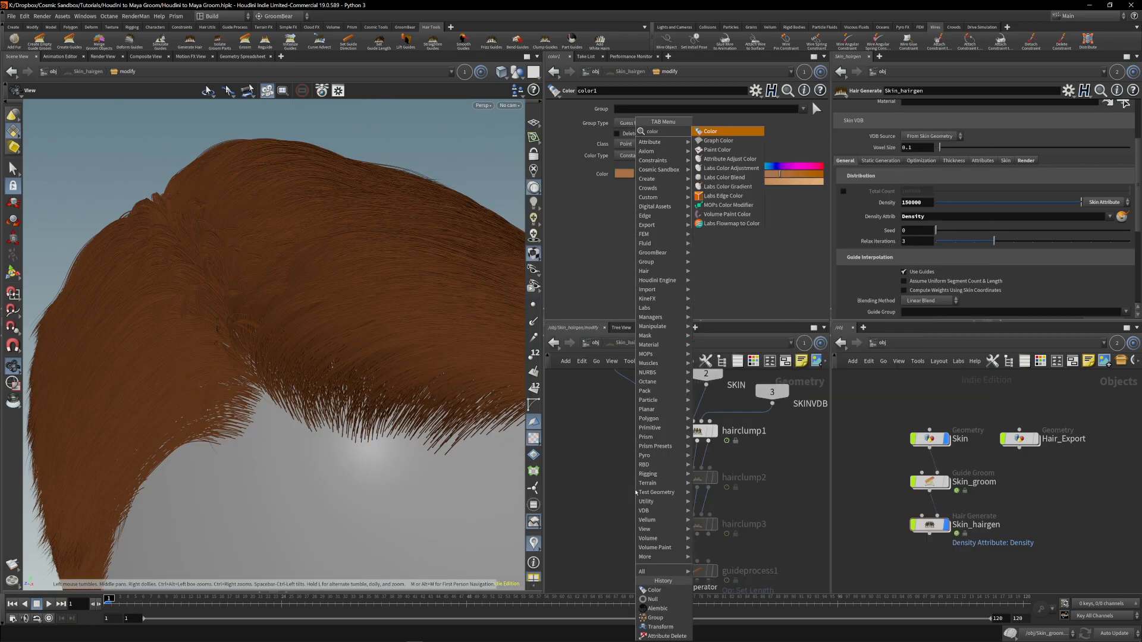
key(Return)
click(635, 494)
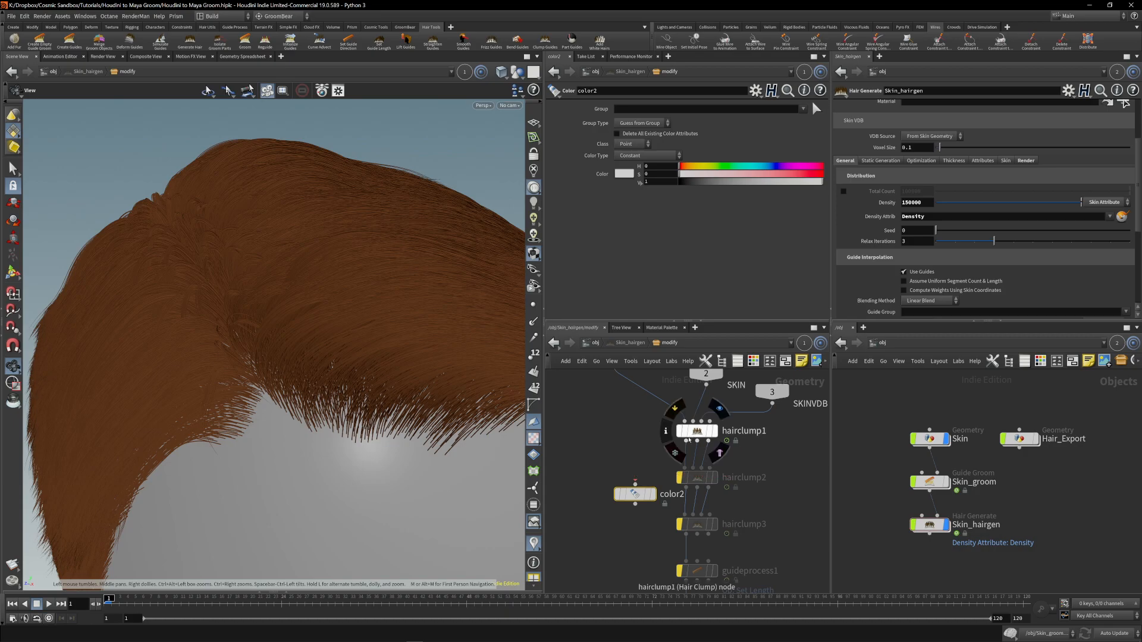
drag(684, 443, 635, 483)
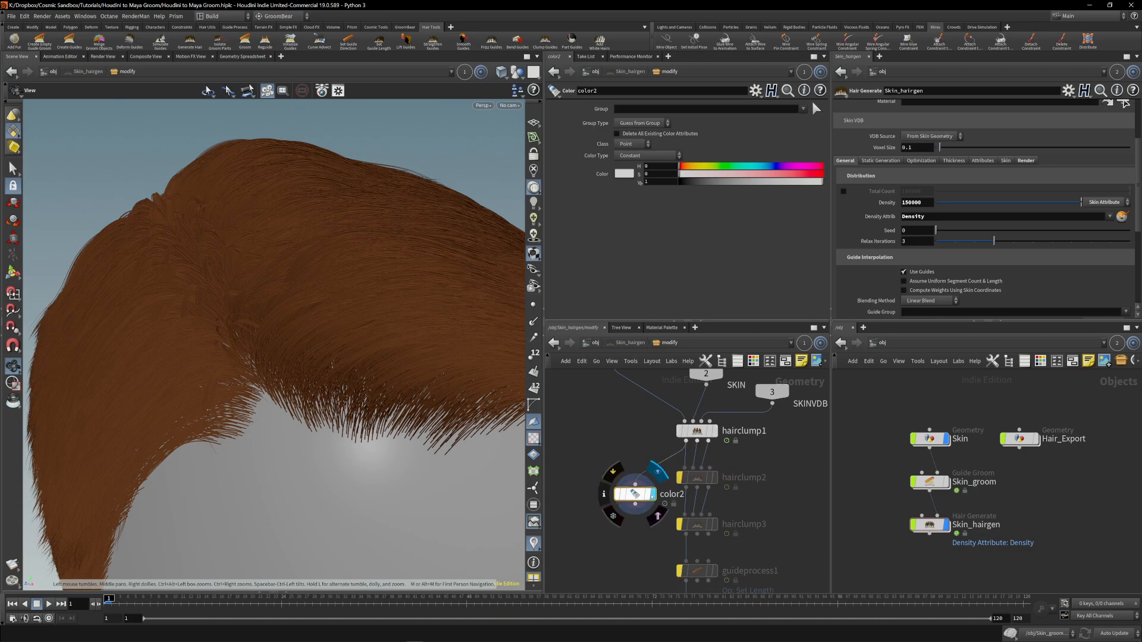
click(658, 473)
Set color2 to Random from Attribute with the attribute clumpid1, checking the name against hairclump1's clump ID attribute.
click(648, 155)
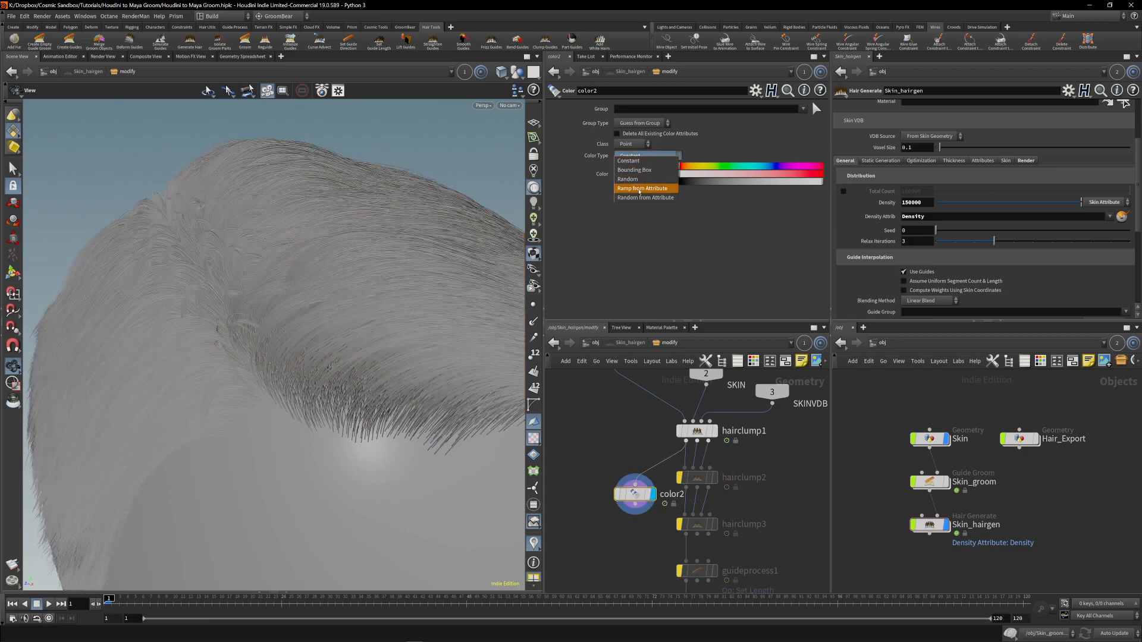
click(648, 189)
click(779, 177)
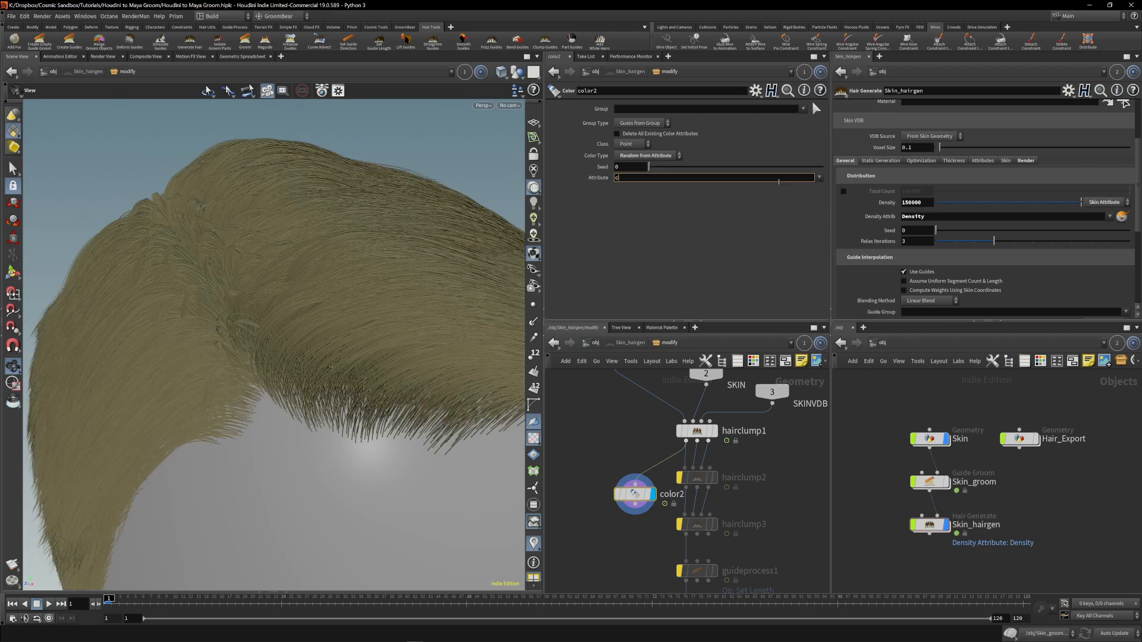
key(Return)
click(697, 431)
click(656, 108)
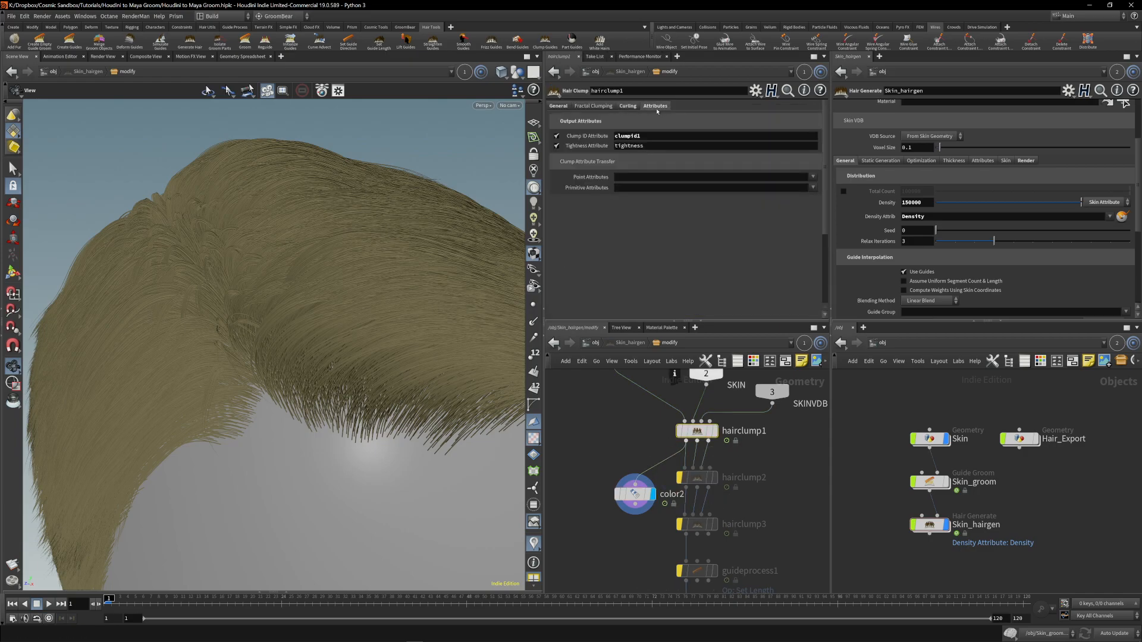
click(634, 494)
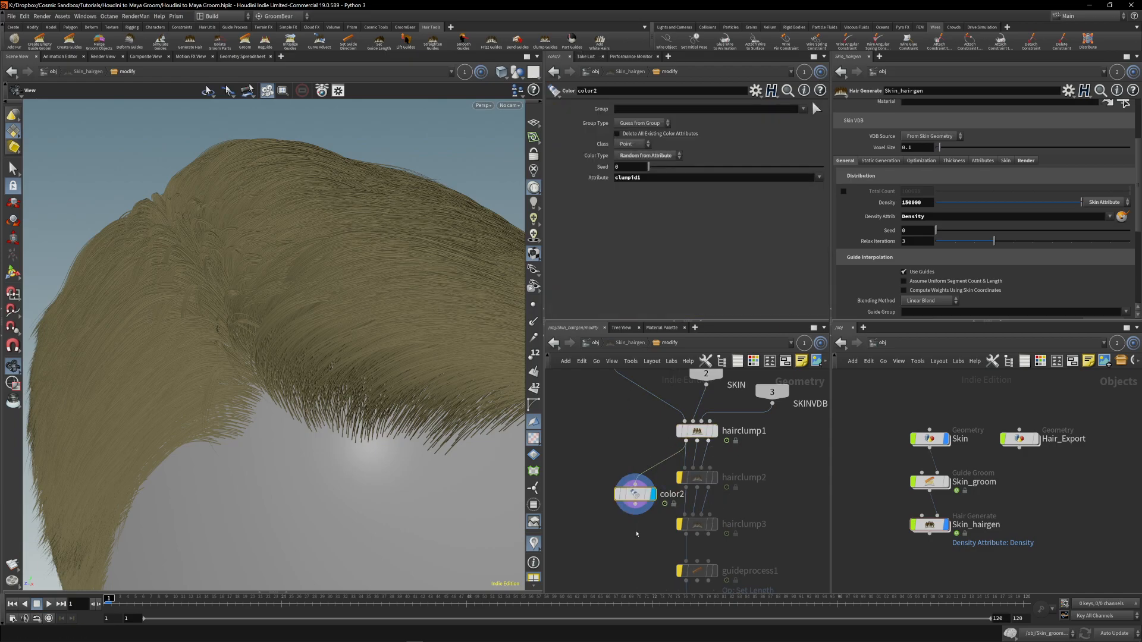
key(Return)
Set color2's class to Primitive and make it delete all existing color attributes.
click(634, 145)
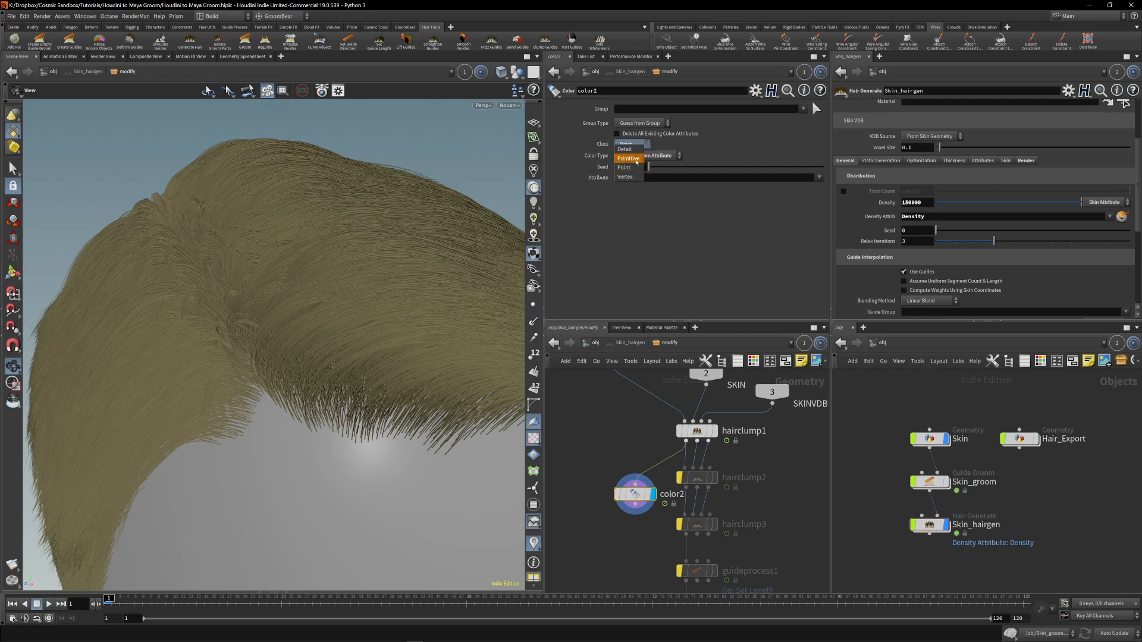
click(632, 161)
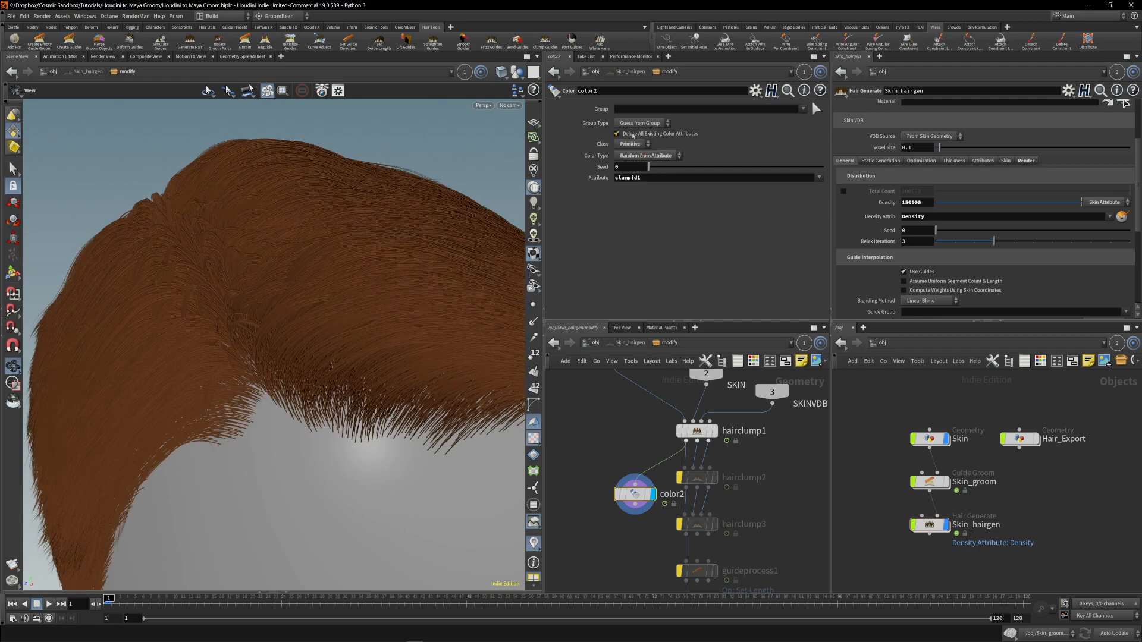
click(617, 133)
drag(635, 501, 594, 520)
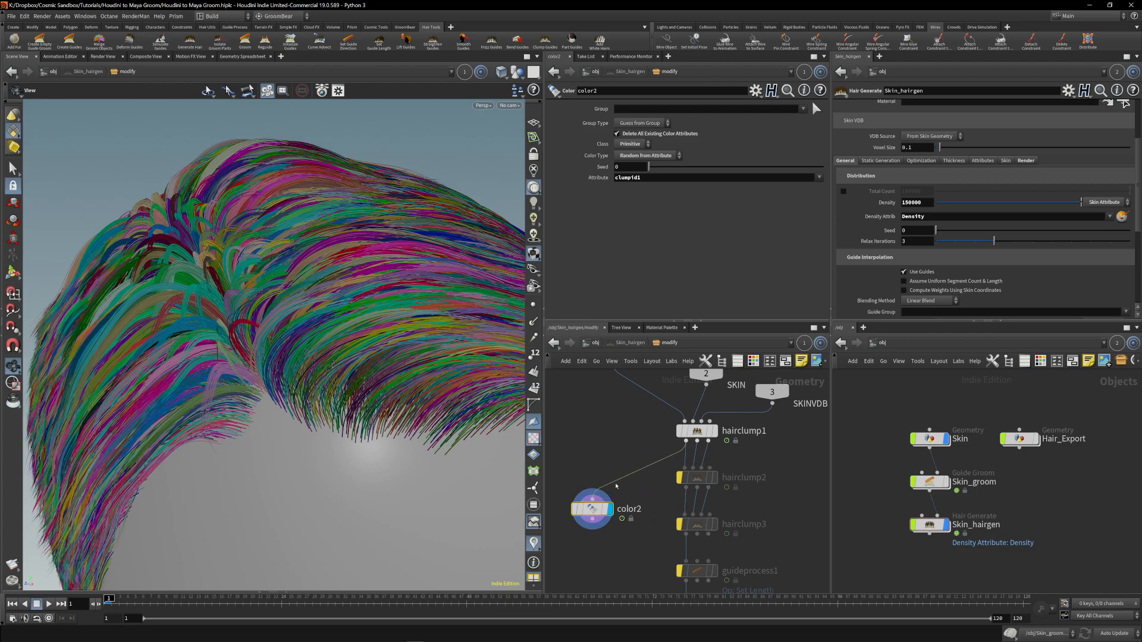
Examine the randomly colored clumps around the parting and hairline, along with hairclump1's general settings.
drag(256, 264, 281, 293)
click(714, 425)
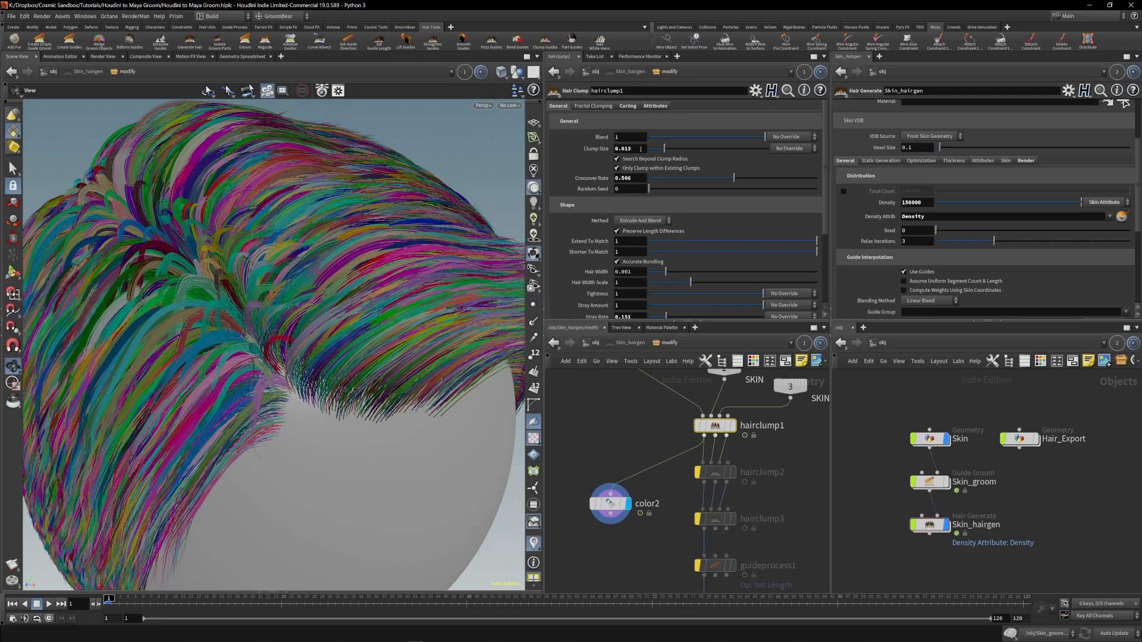
scroll(314, 427, up, 10)
drag(314, 427, 264, 247)
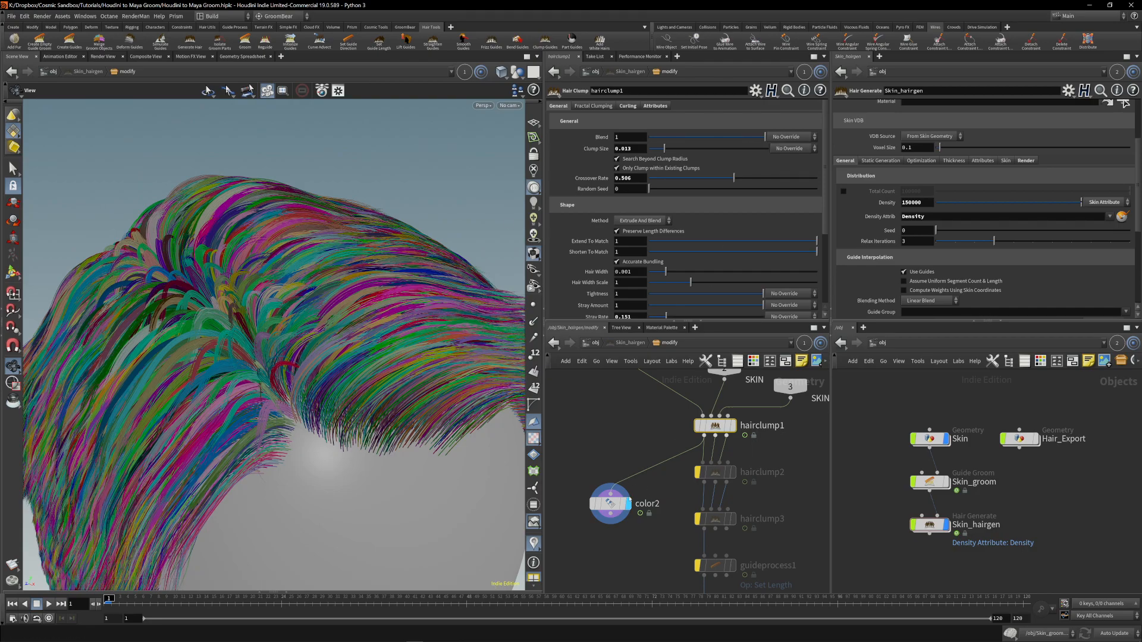
middle_drag(678, 461, 646, 435)
drag(578, 479, 571, 528)
middle_drag(574, 453, 585, 443)
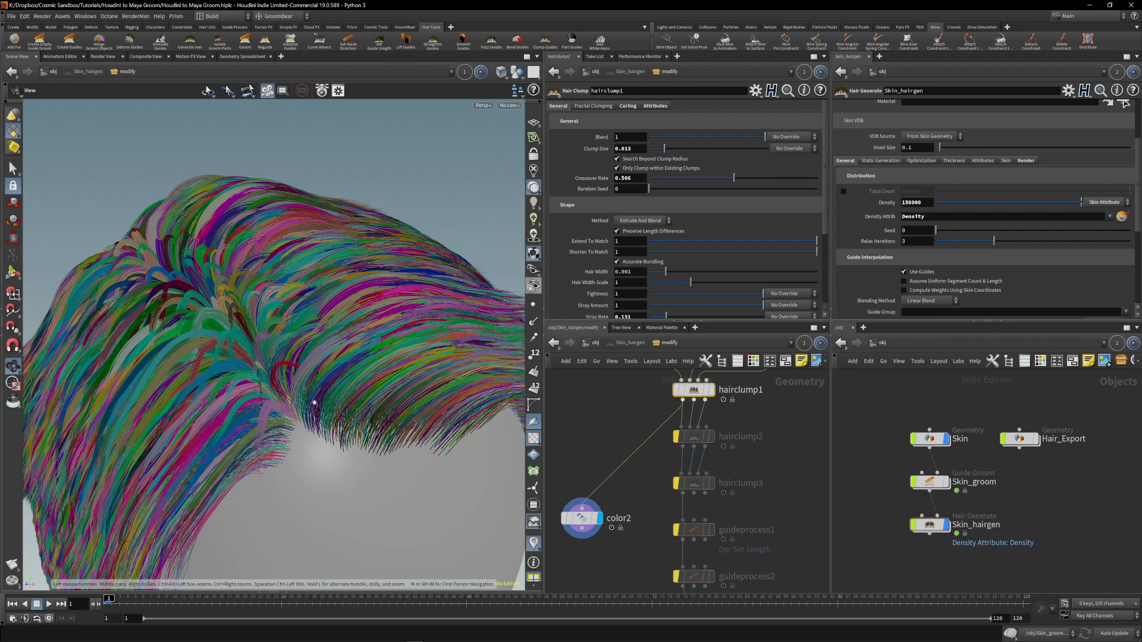
drag(314, 403, 319, 401)
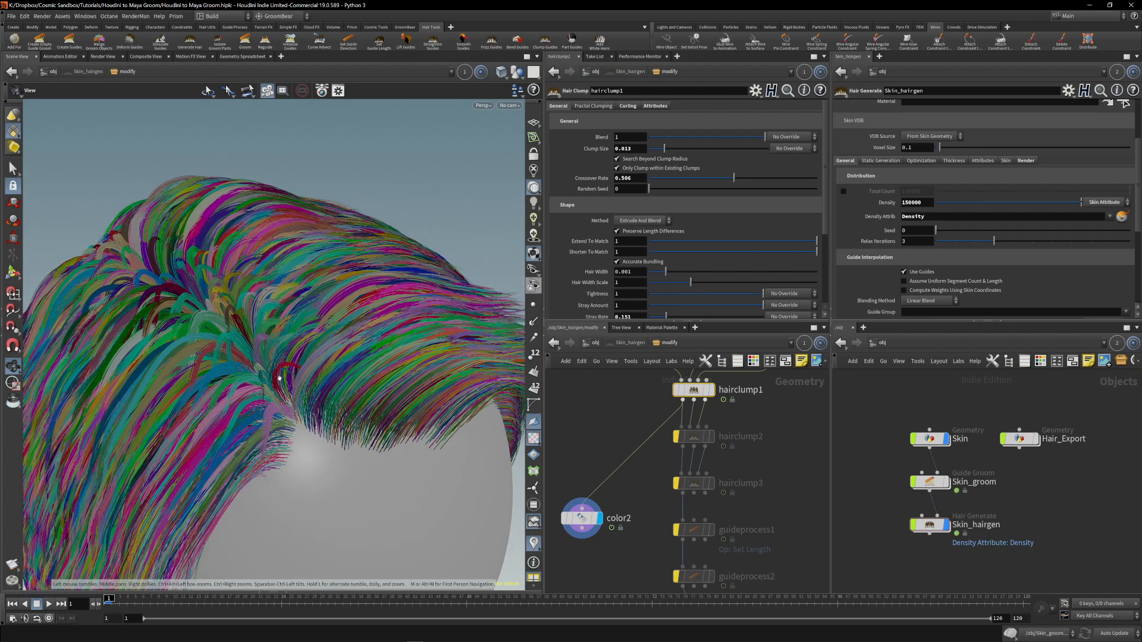
mouse_move(278, 364)
mouse_down()
mouse_move(324, 328)
mouse_move(300, 367)
mouse_up()
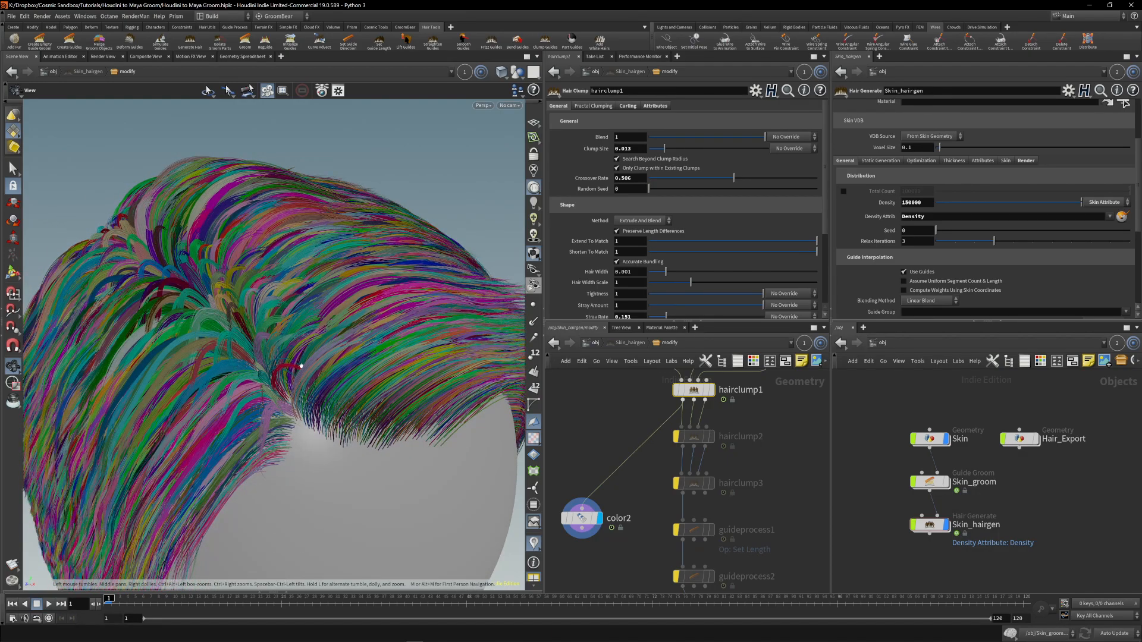
Rewire color2 to the first output of hairclump2 and re-enable hairclump2.
drag(682, 447, 599, 493)
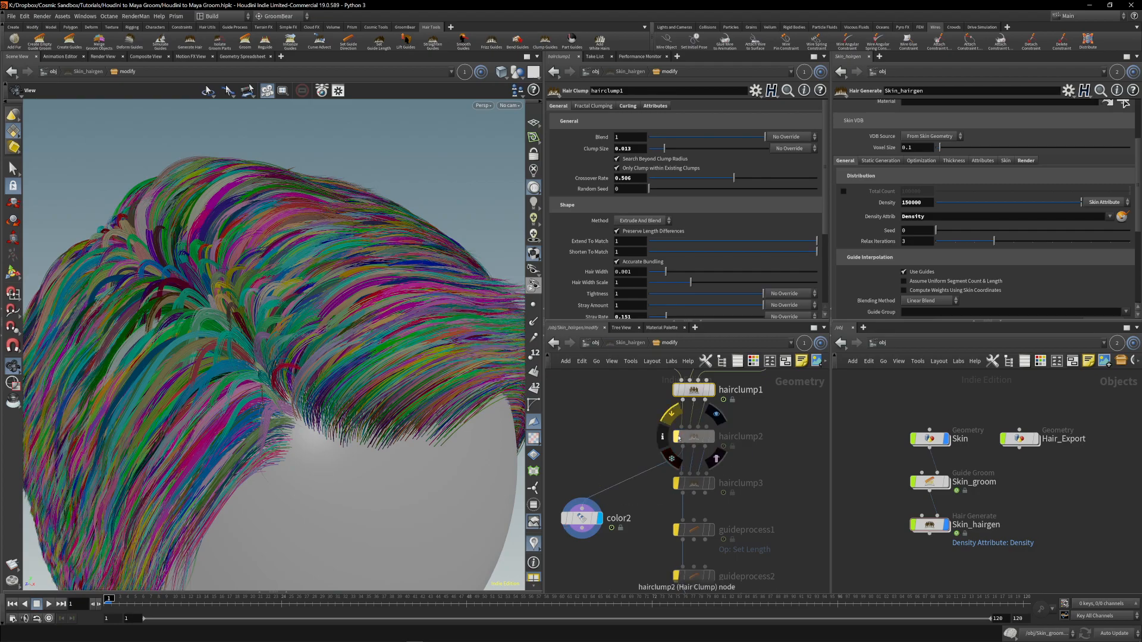
click(582, 516)
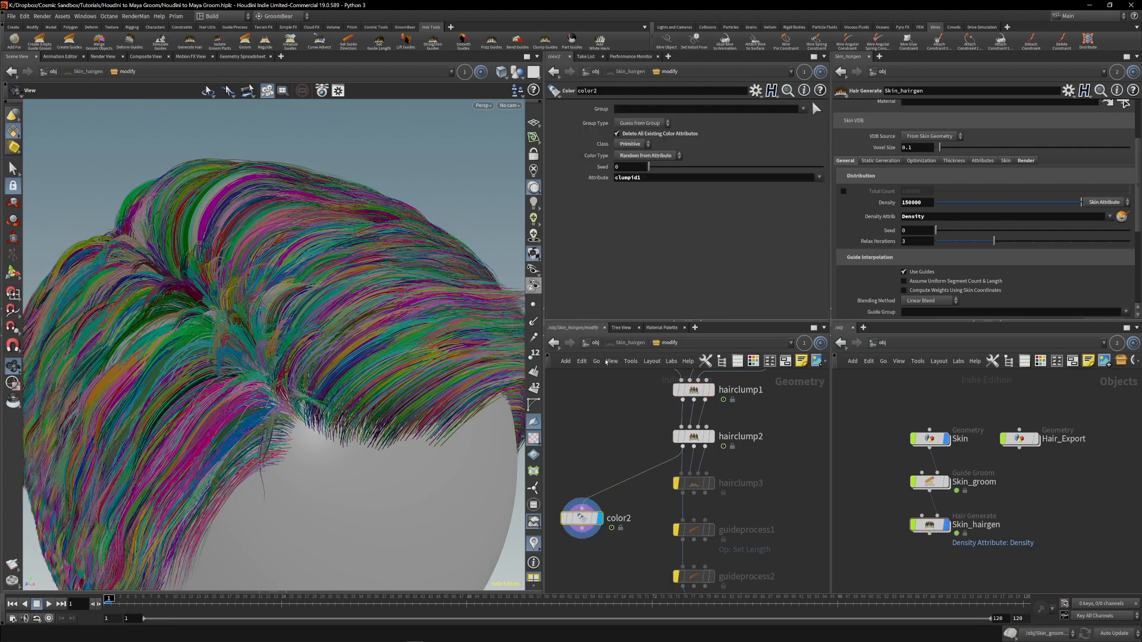
Toggle the bypass of hairclump2 repeatedly to compare the clumping up close with and without it.
right_drag(326, 353, 496, 296)
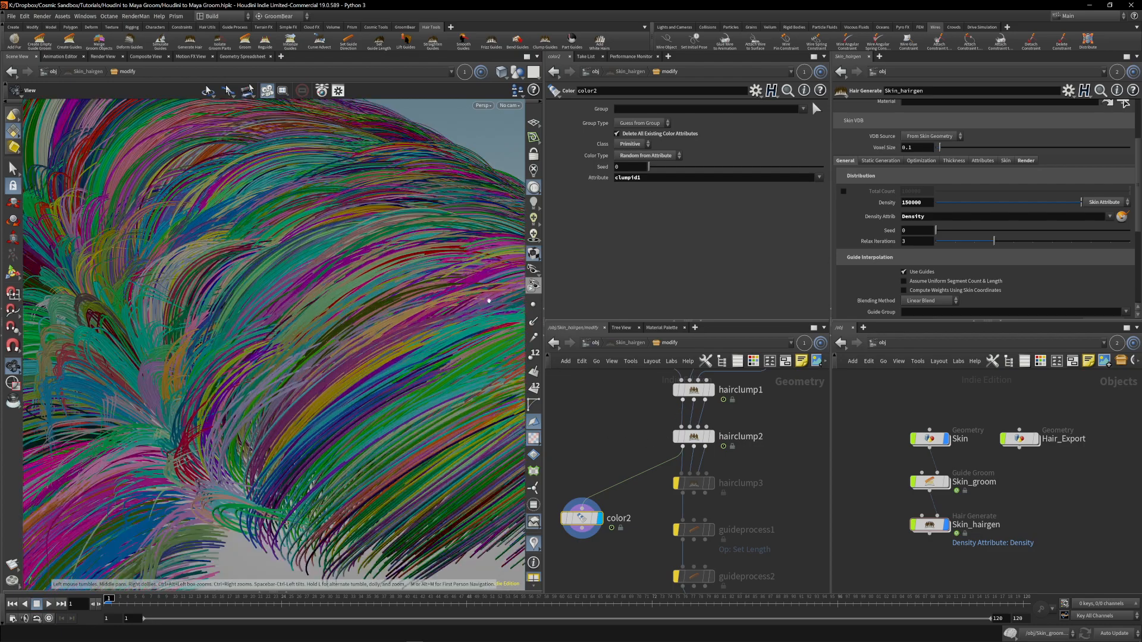
drag(496, 297, 459, 323)
click(672, 415)
click(672, 414)
click(672, 414)
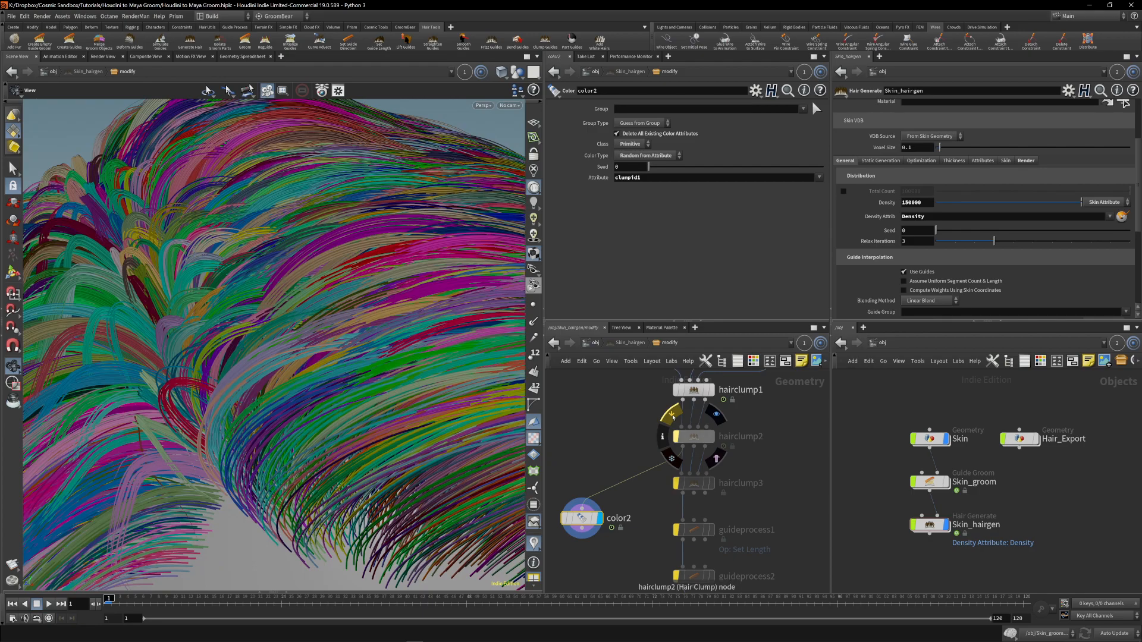
Re-enable hairclump2 and set color2's random color attribute to clumpid2.
click(672, 415)
right_drag(267, 380, 247, 386)
drag(247, 387, 311, 381)
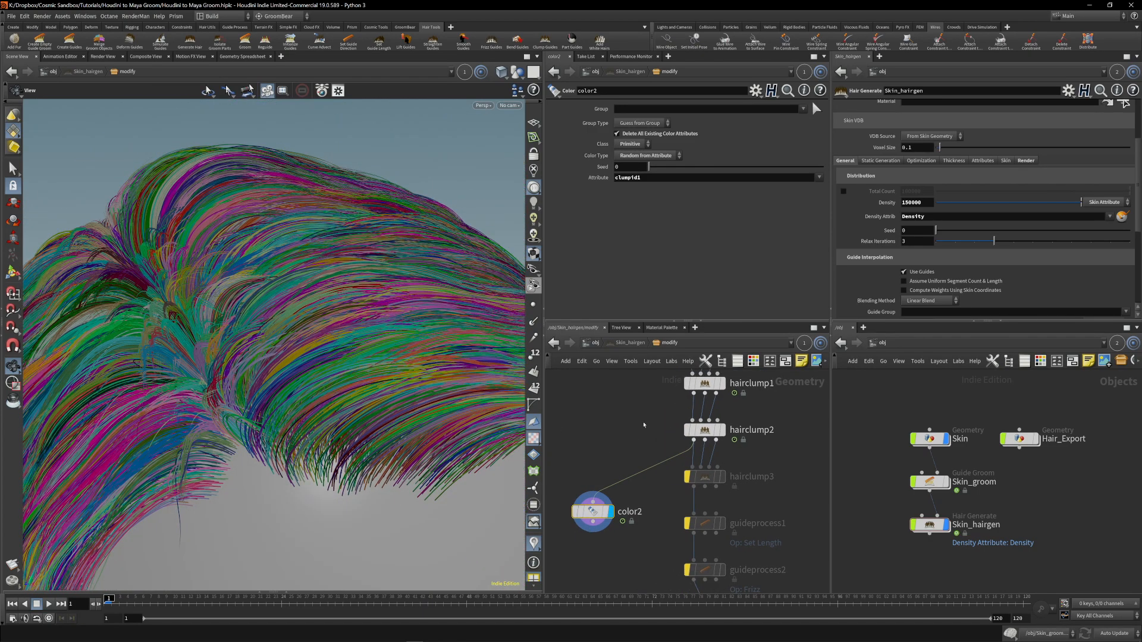
drag(638, 184, 636, 184)
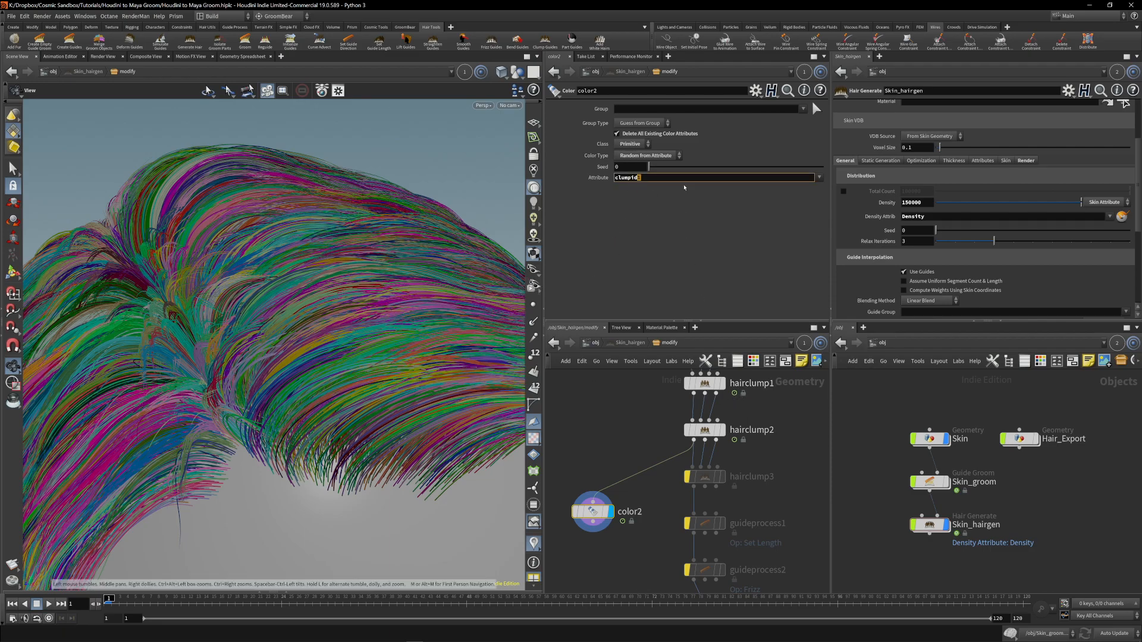
text(2)
key(Return)
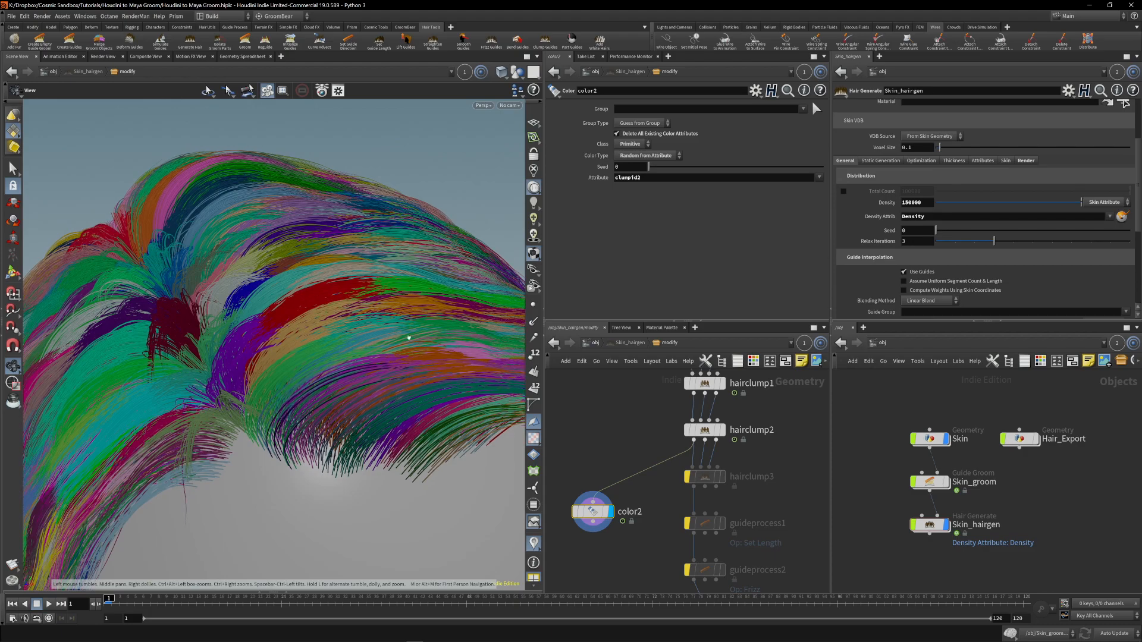
Re-enable hairclump3 and wire its first output into color2.
click(682, 454)
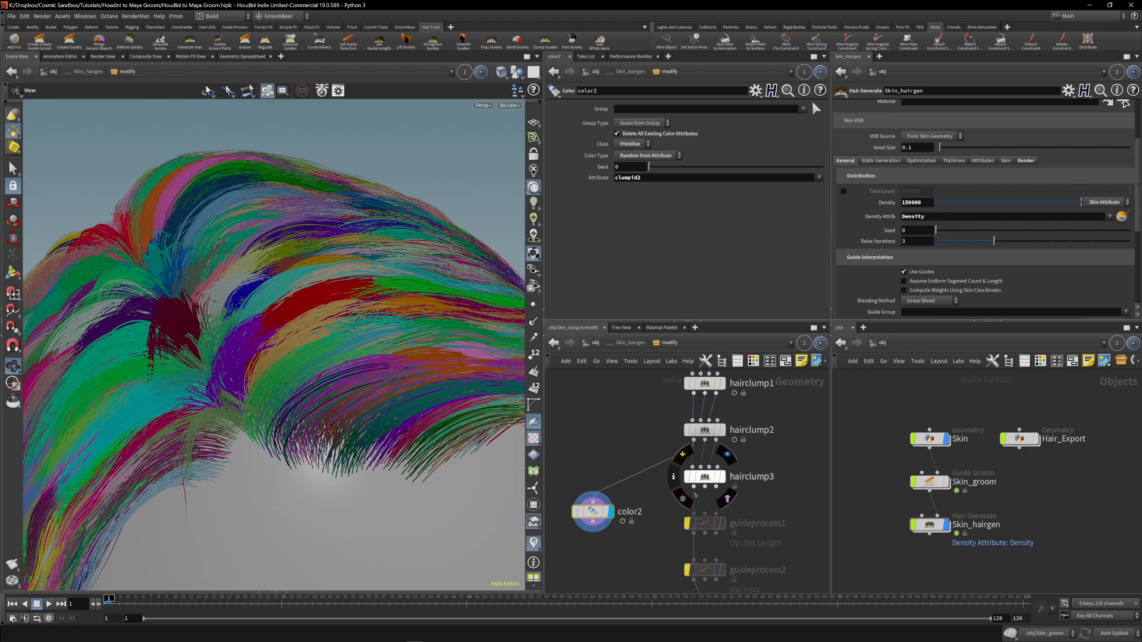
drag(693, 490, 592, 492)
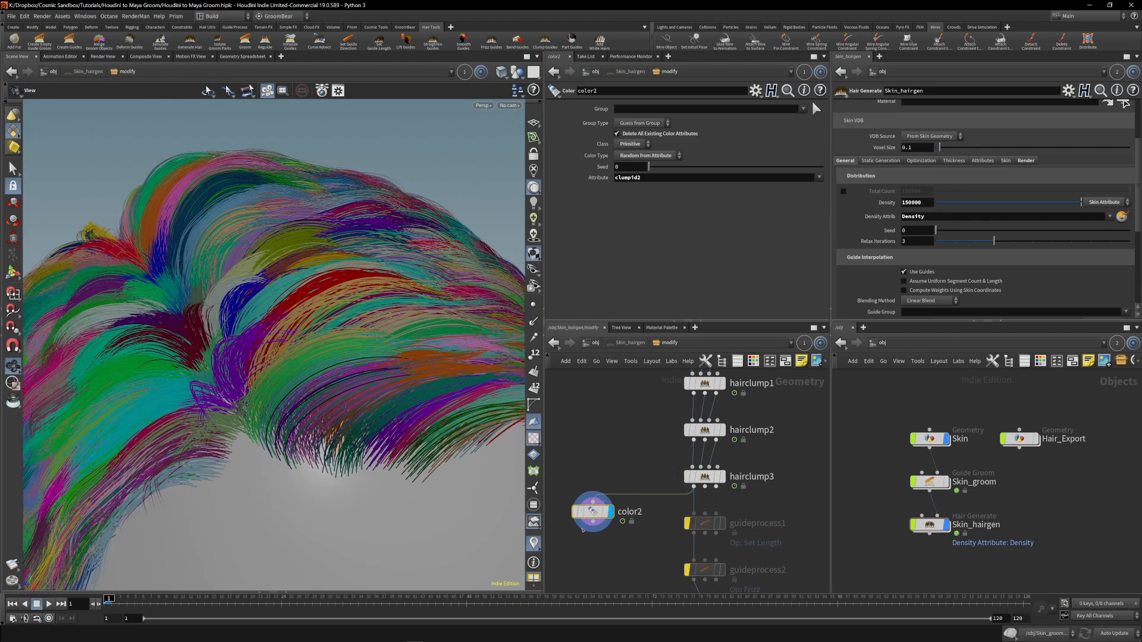
mouse_move(255, 245)
mouse_down()
mouse_move(226, 238)
mouse_move(262, 244)
mouse_up()
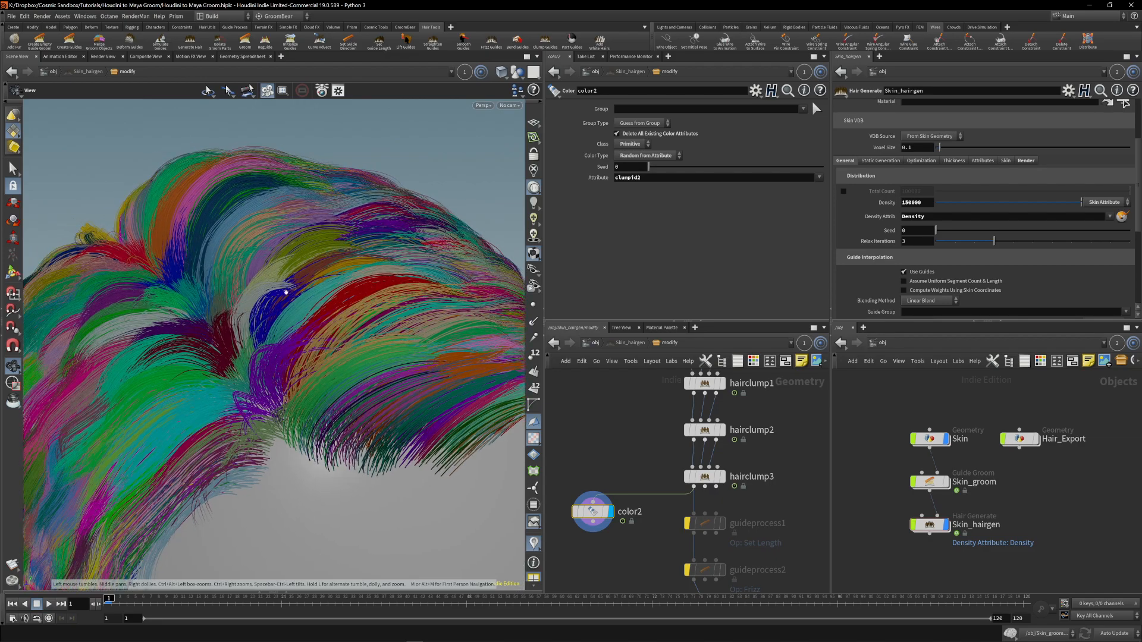
Set color2's attribute to clumpid1 and to clumpid3 in turn to compare the small and large clumps.
click(652, 178)
key(BackSpace)
text(1)
key(Return)
click(653, 178)
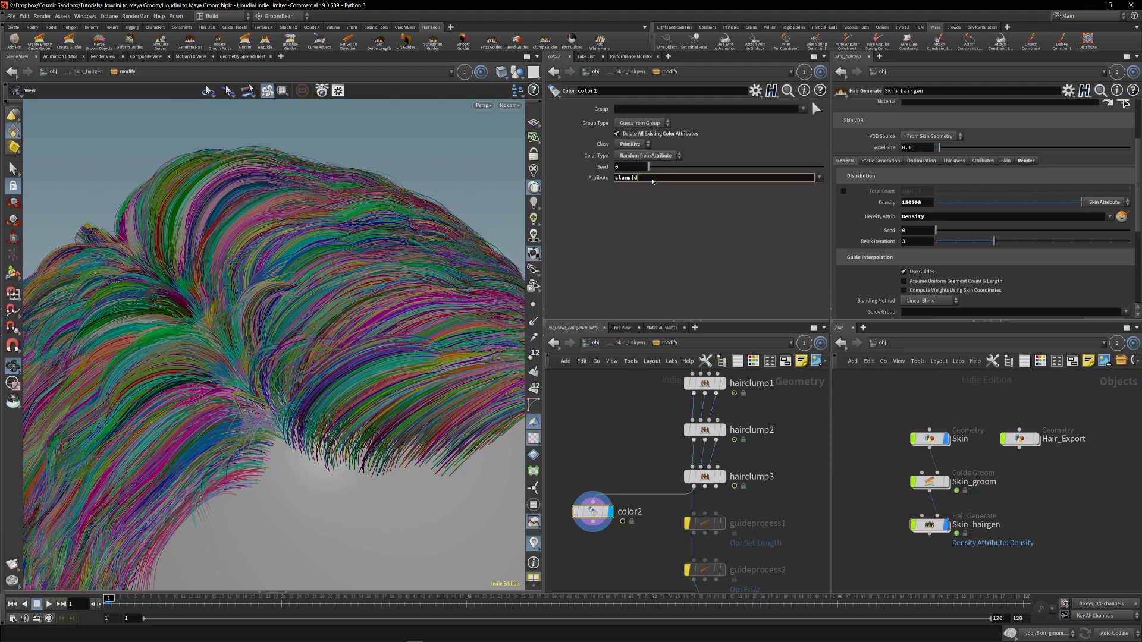
text(3)
key(Return)
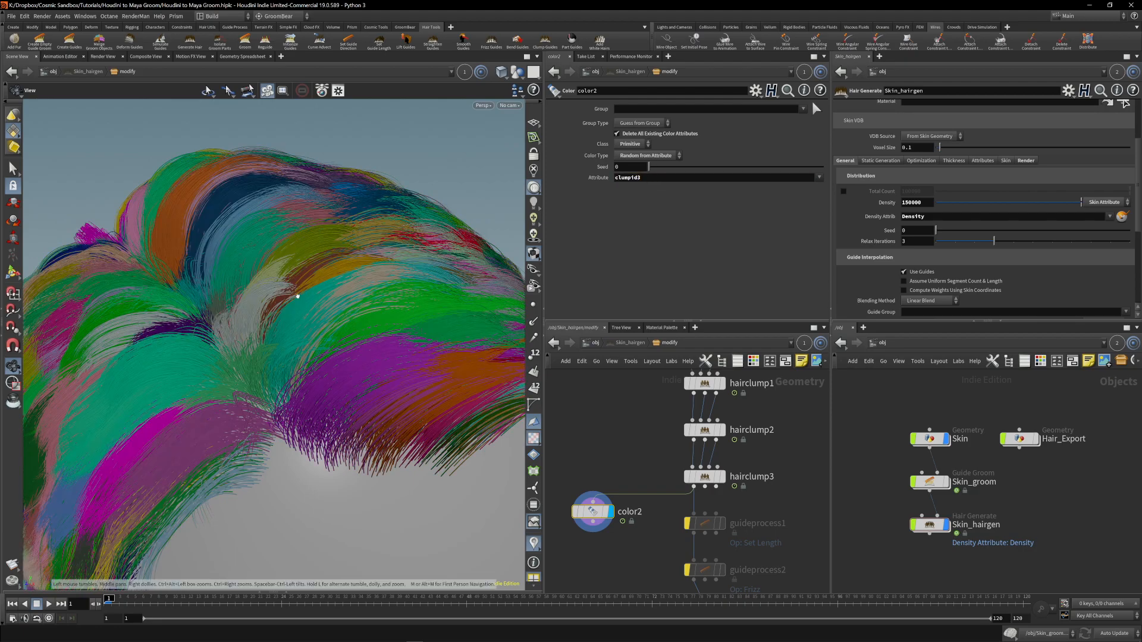
scroll(293, 295, up, 3)
scroll(294, 295, down, 4)
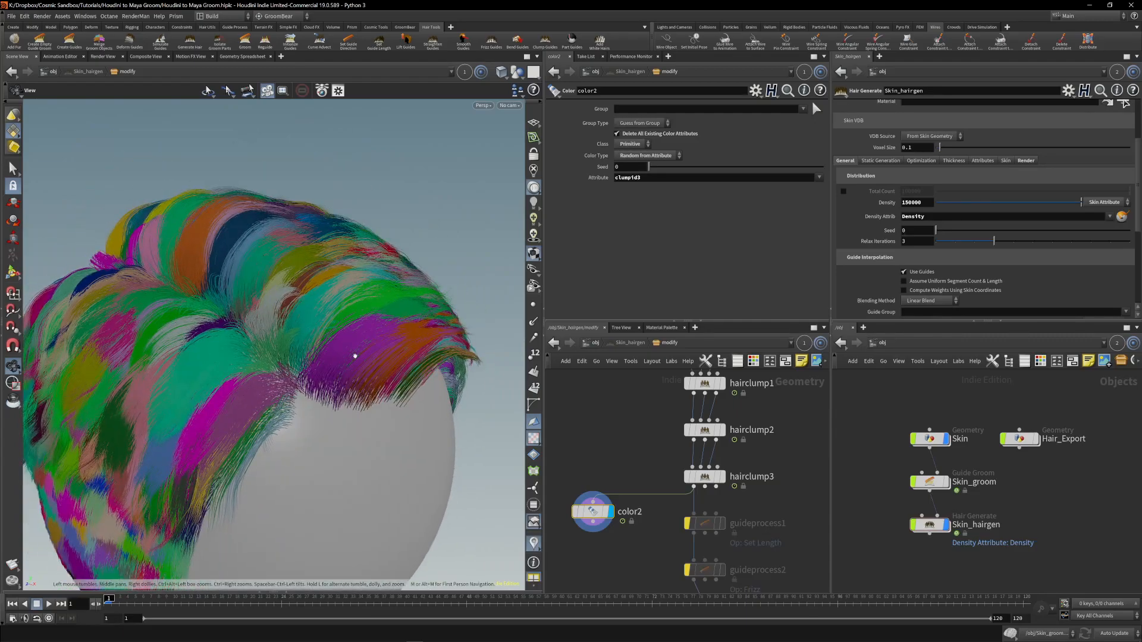
Move color2 a little further below hairclump3 and set its attribute to clumpid1.
middle_drag(629, 461, 634, 408)
drag(596, 485, 601, 513)
mouse_move(624, 471)
middle_down()
mouse_move(615, 445)
mouse_move(615, 463)
middle_up()
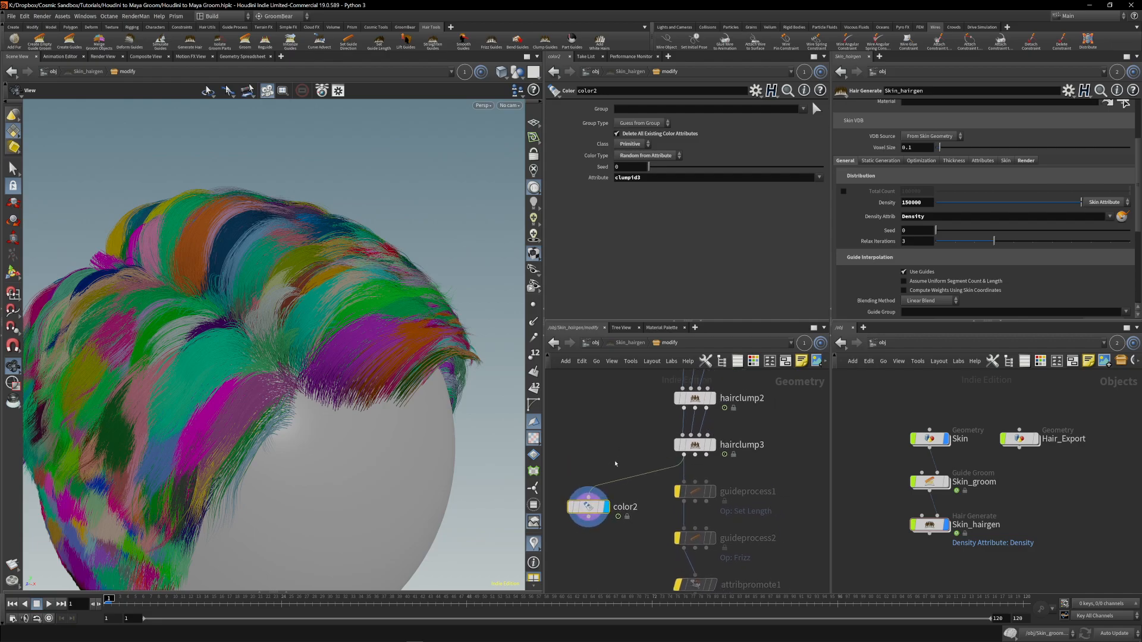
key(BackSpace)
text(1)
key(Return)
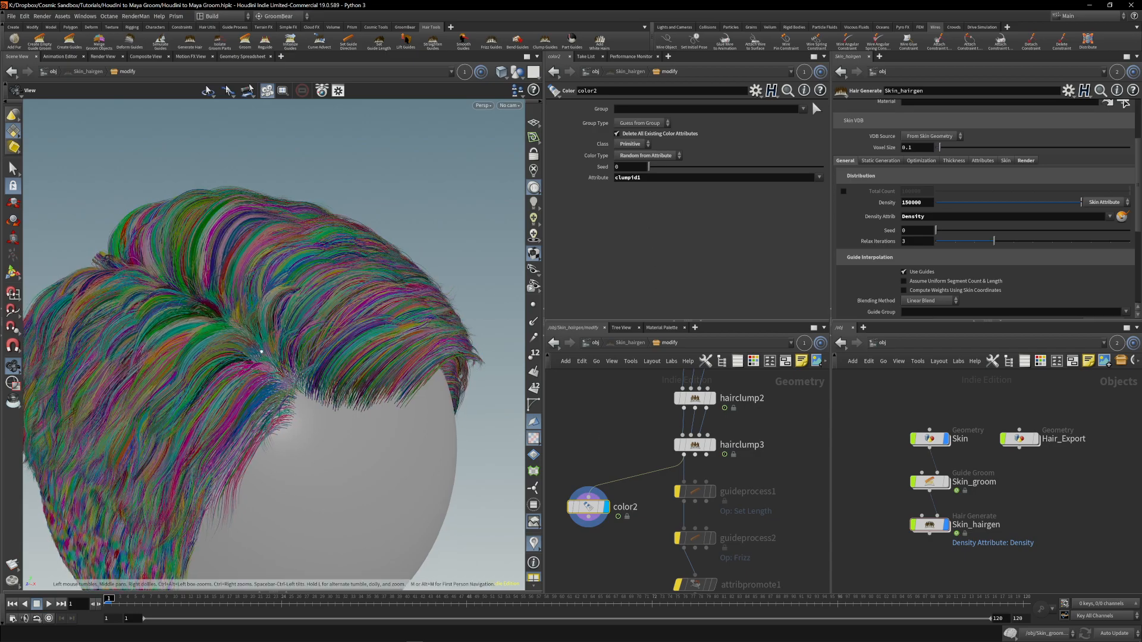
Bypass hairclump2 and hairclump3 together, leaving only hairclump1 active.
drag(264, 351, 357, 293)
scroll(357, 293, up, 3)
middle_drag(647, 421, 611, 464)
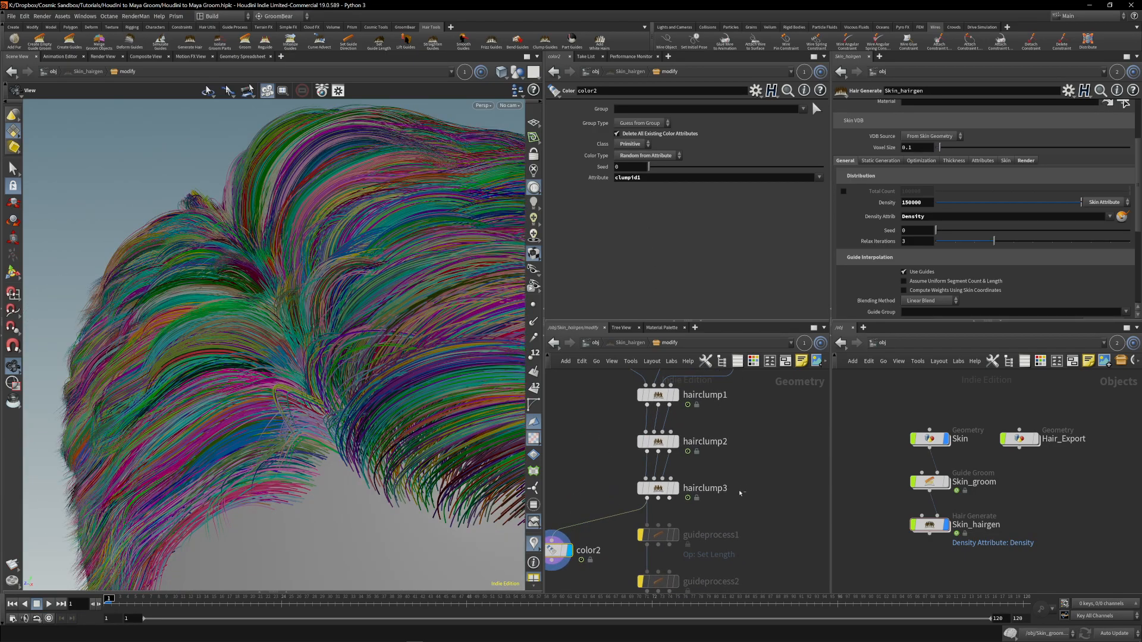
drag(745, 496, 653, 438)
click(636, 422)
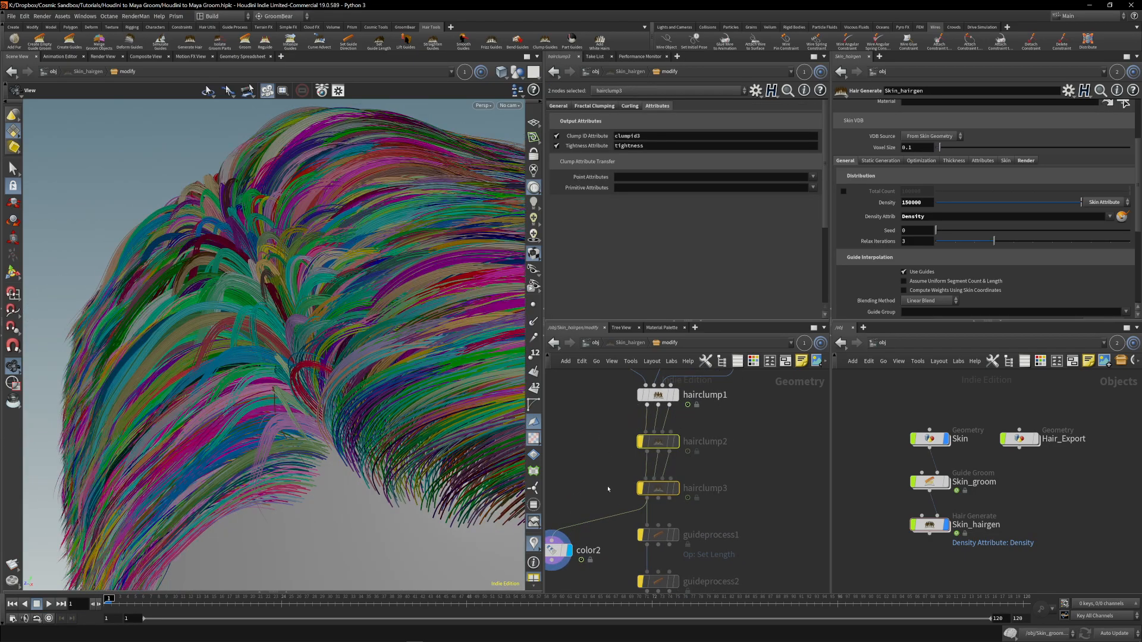
Examine hairclump1's general and shape settings down to the clump profile, along with the clumps around the parting.
middle_drag(590, 433, 593, 455)
click(661, 418)
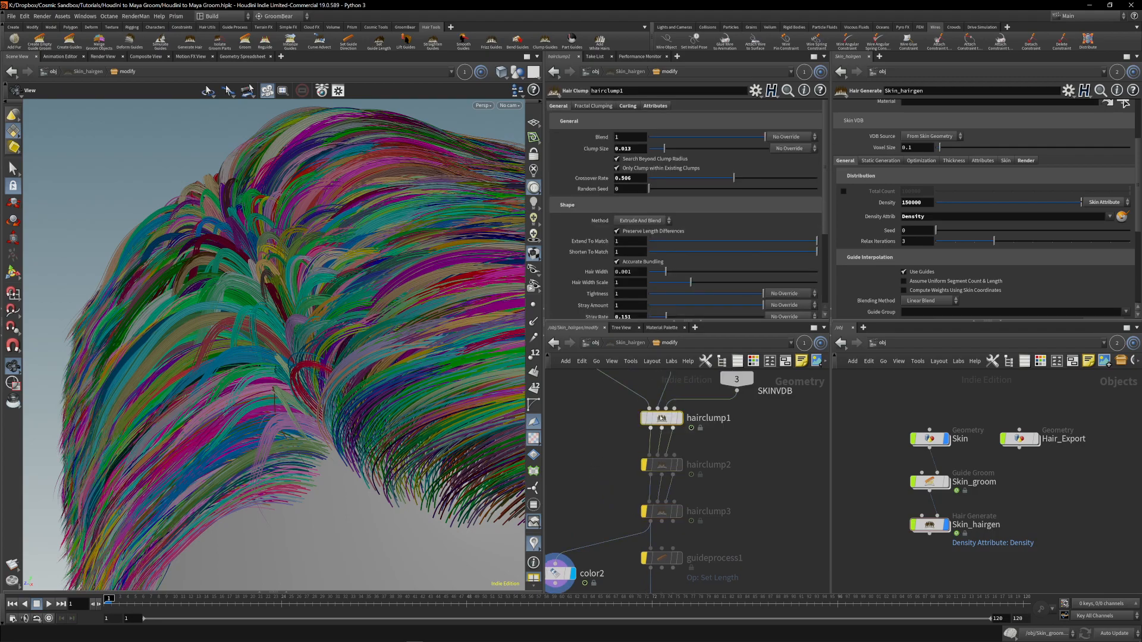
drag(669, 138, 822, 135)
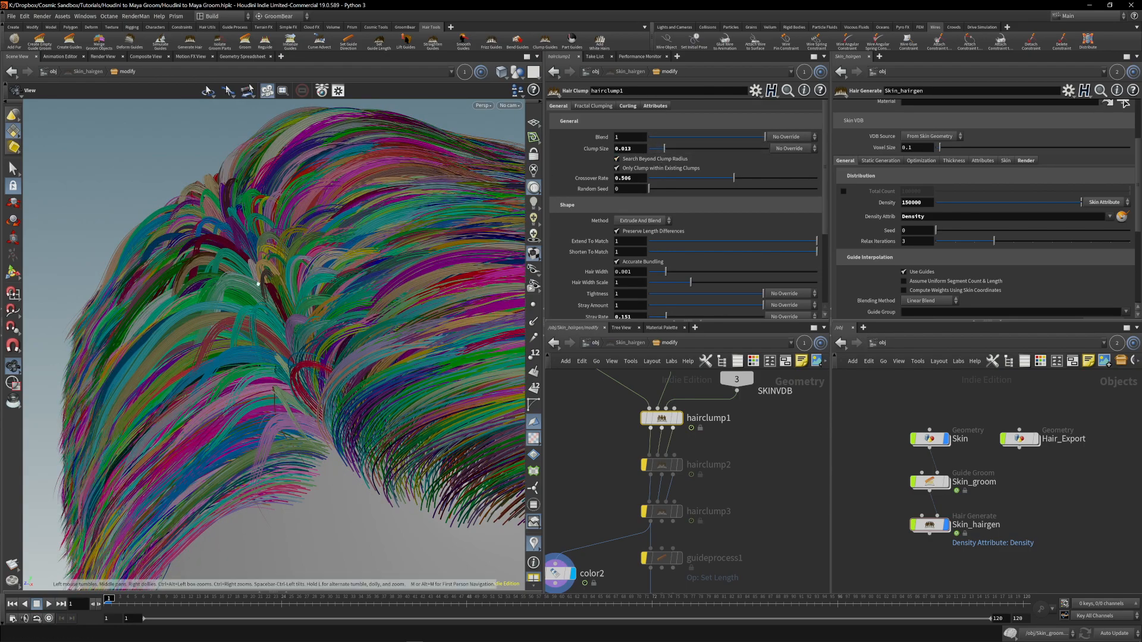
drag(326, 265, 313, 311)
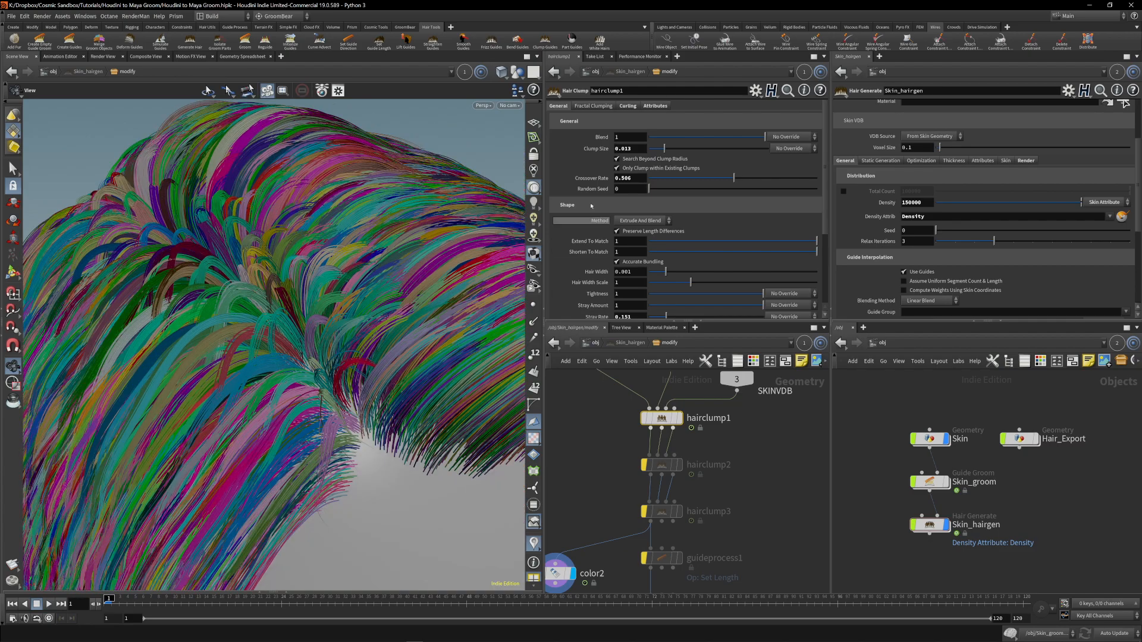
scroll(445, 430, up, 5)
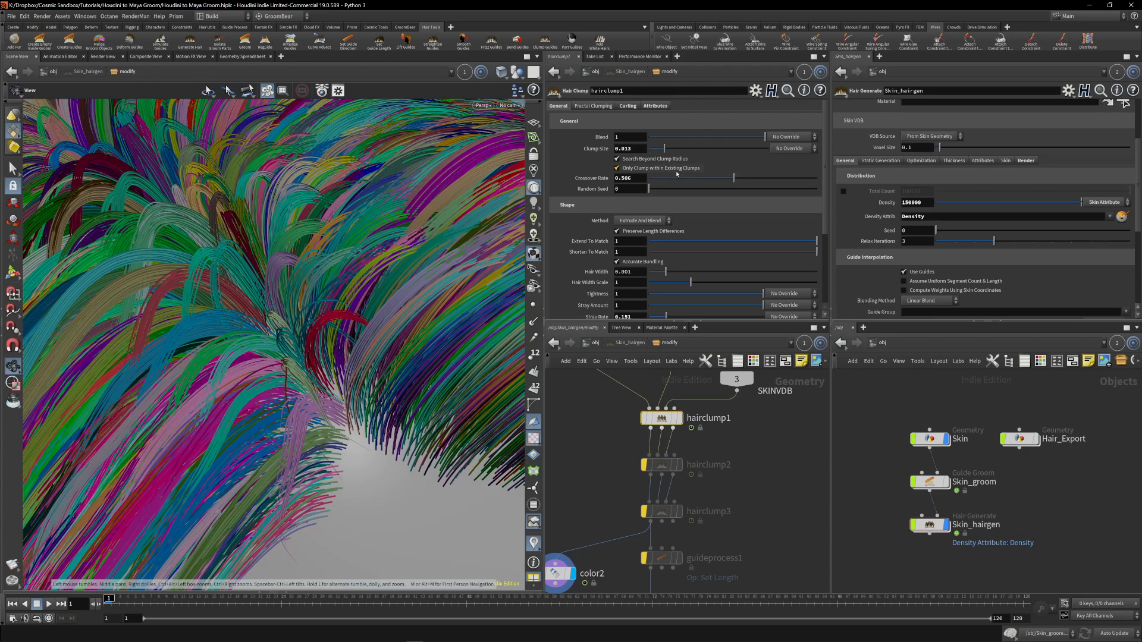
scroll(583, 250, down, 3)
scroll(583, 251, down, 3)
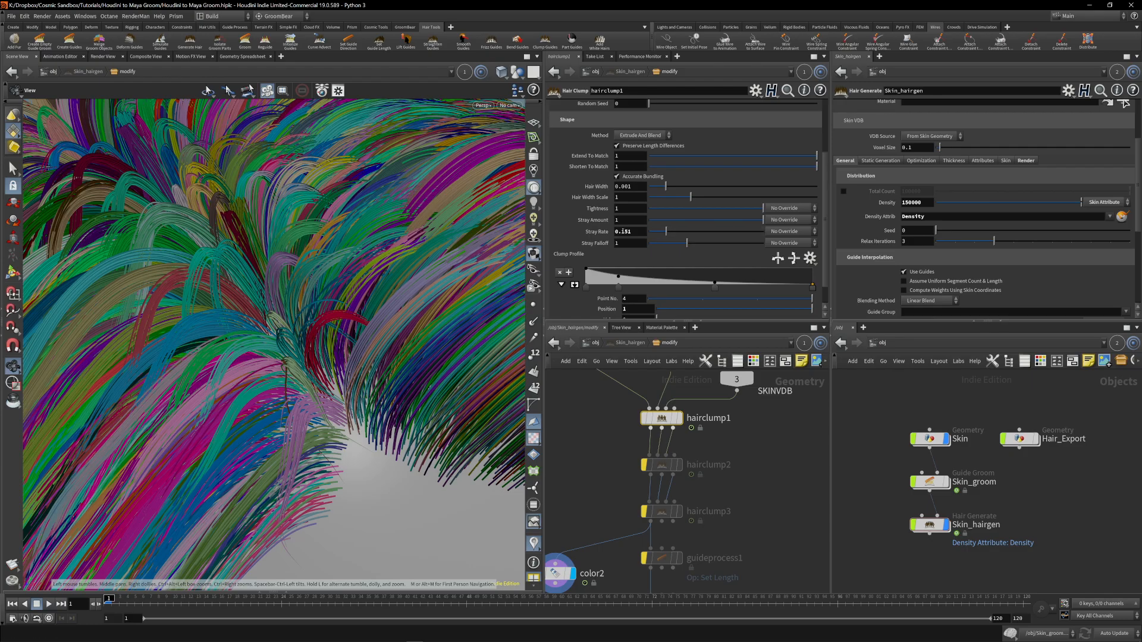
drag(404, 410, 375, 342)
scroll(573, 177, up, 4)
scroll(573, 177, up, 1)
Review hairclump1's curling settings and the override choices for its amplitude, keeping Skin Attribute.
click(627, 106)
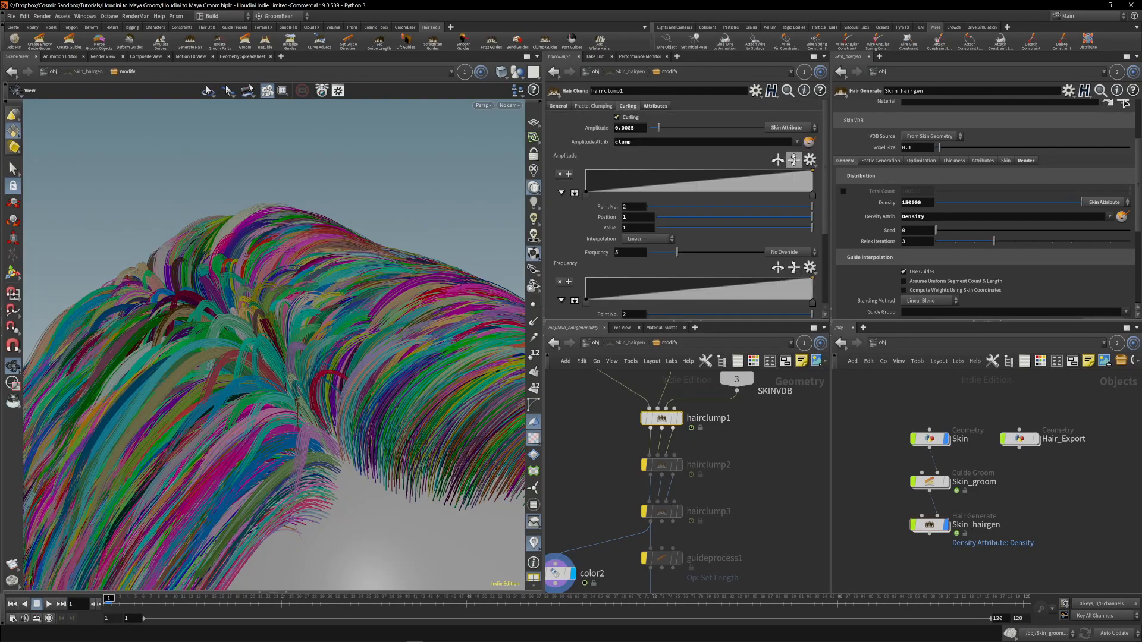
click(795, 128)
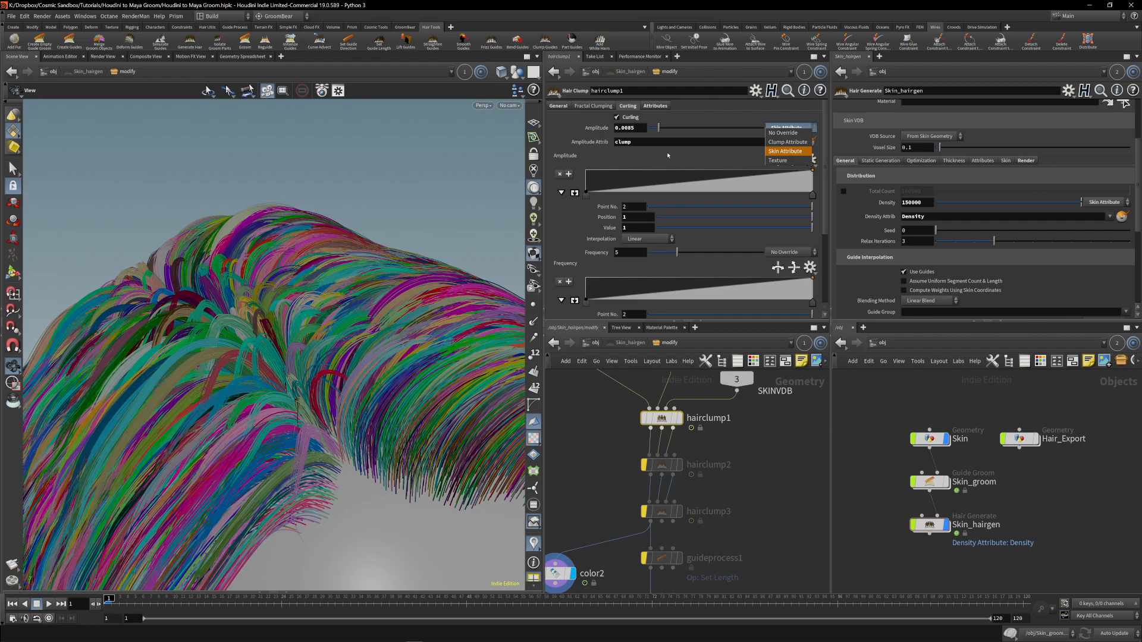
click(785, 152)
drag(279, 357, 342, 360)
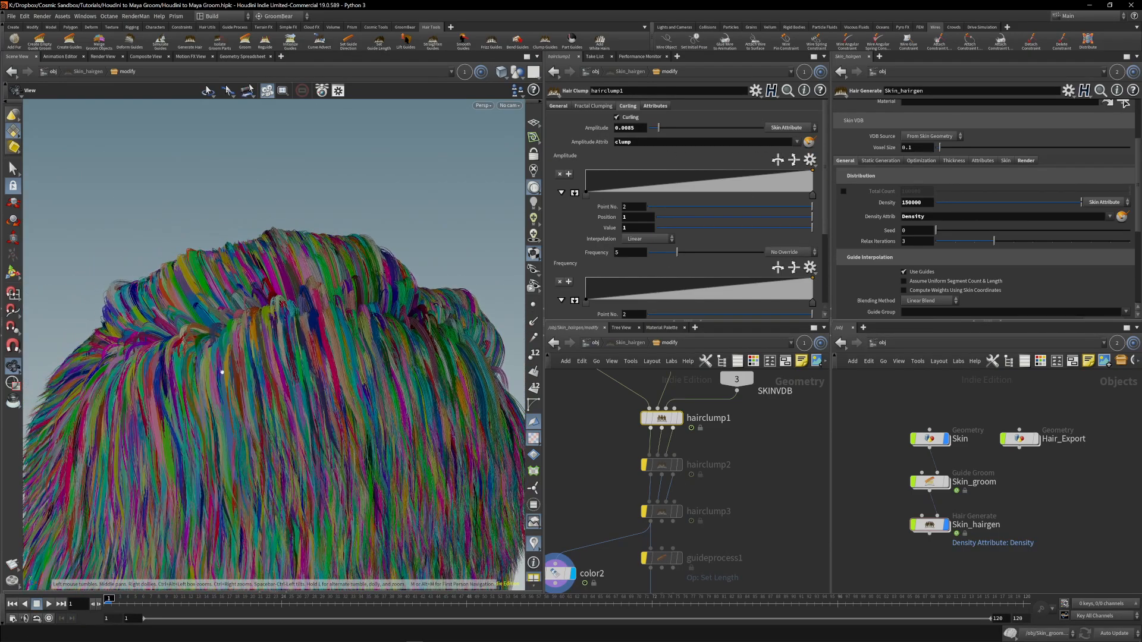
Toggle hairclump1's curling off and on repeatedly to compare its effect on the back of the hair.
click(635, 118)
click(635, 119)
click(635, 118)
click(635, 118)
click(635, 119)
click(635, 118)
click(635, 118)
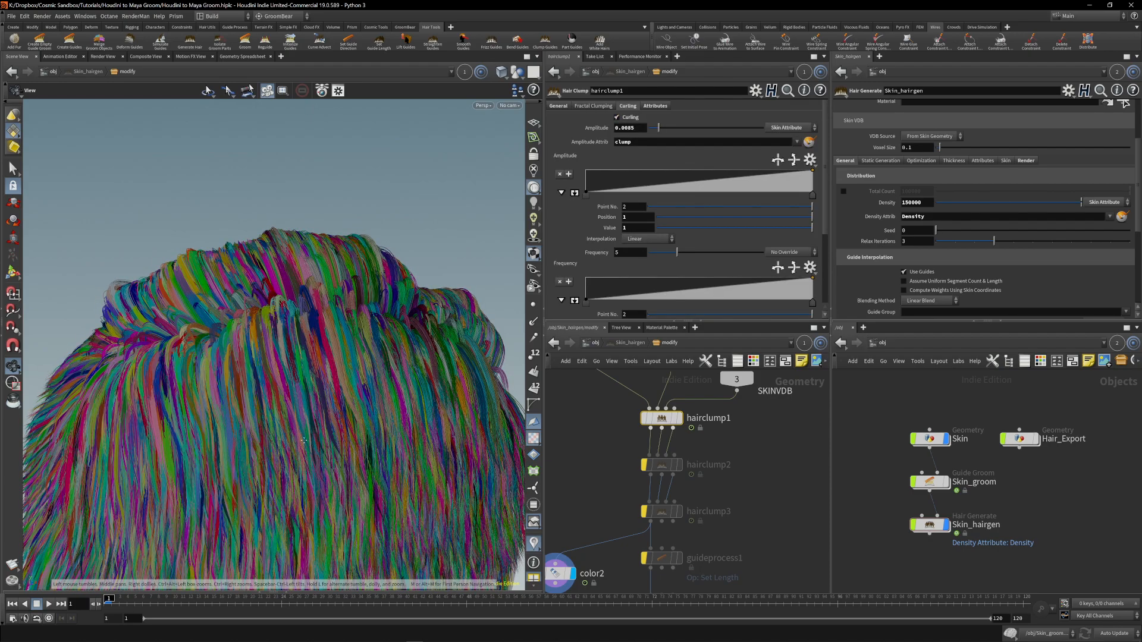
drag(300, 443, 321, 429)
click(624, 117)
click(624, 117)
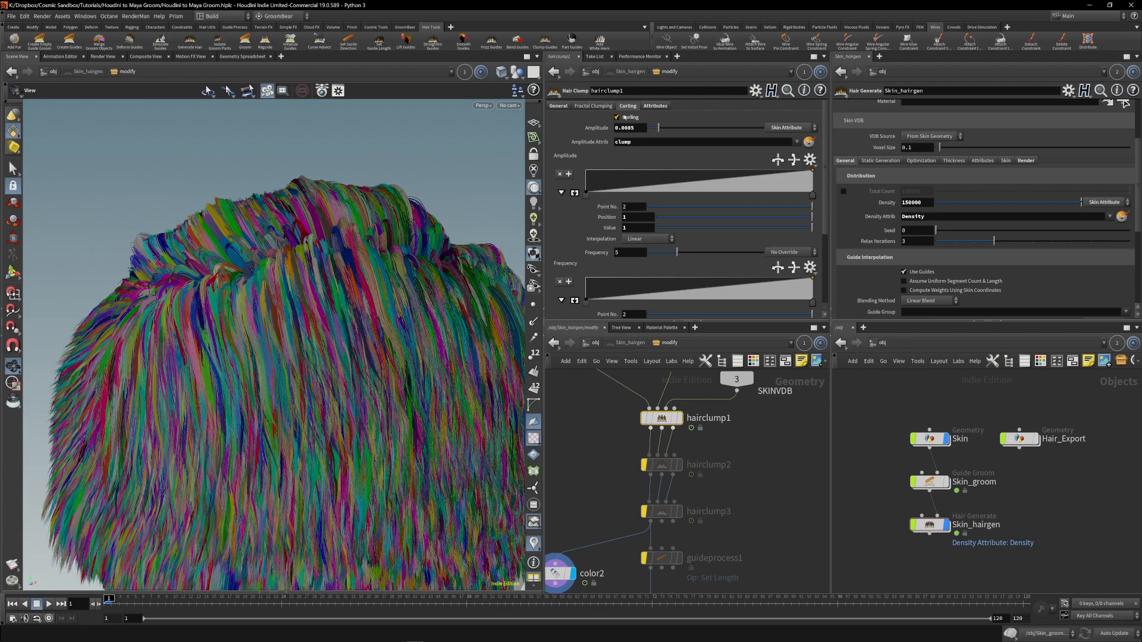
click(624, 117)
click(624, 117)
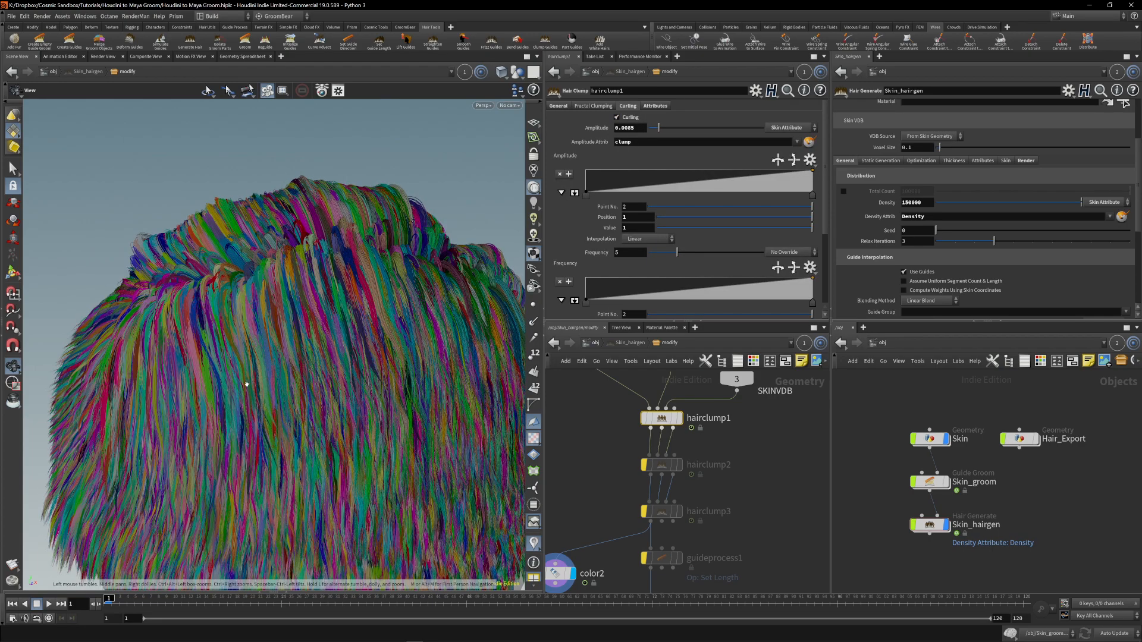
Re-enable hairclump2 in the clump chain.
middle_drag(628, 503, 643, 488)
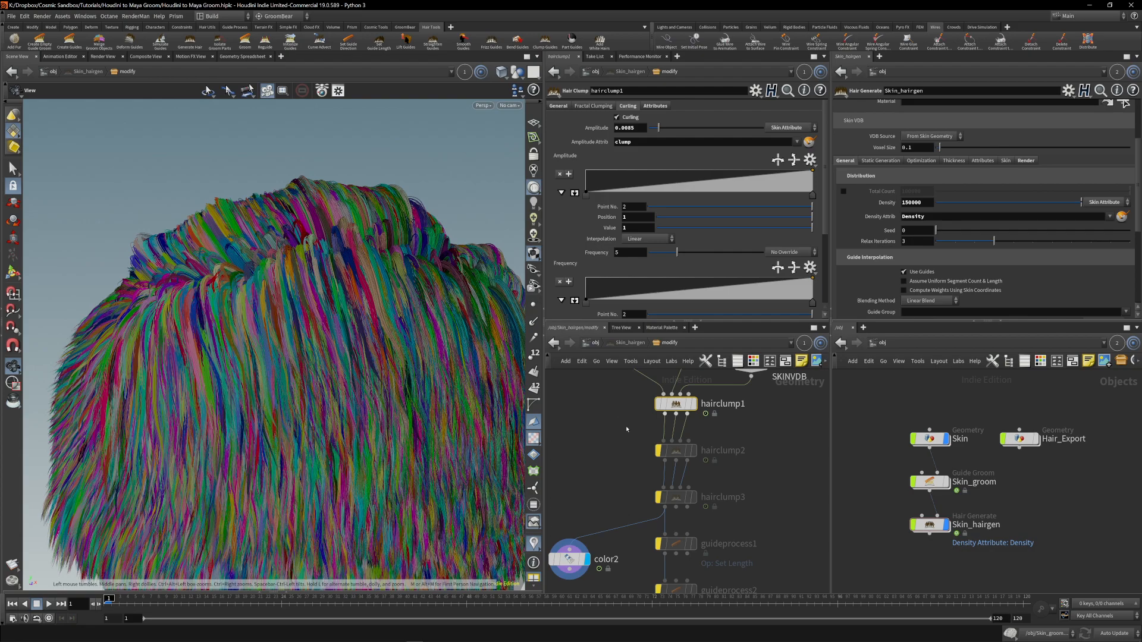
middle_drag(633, 463, 631, 452)
click(657, 441)
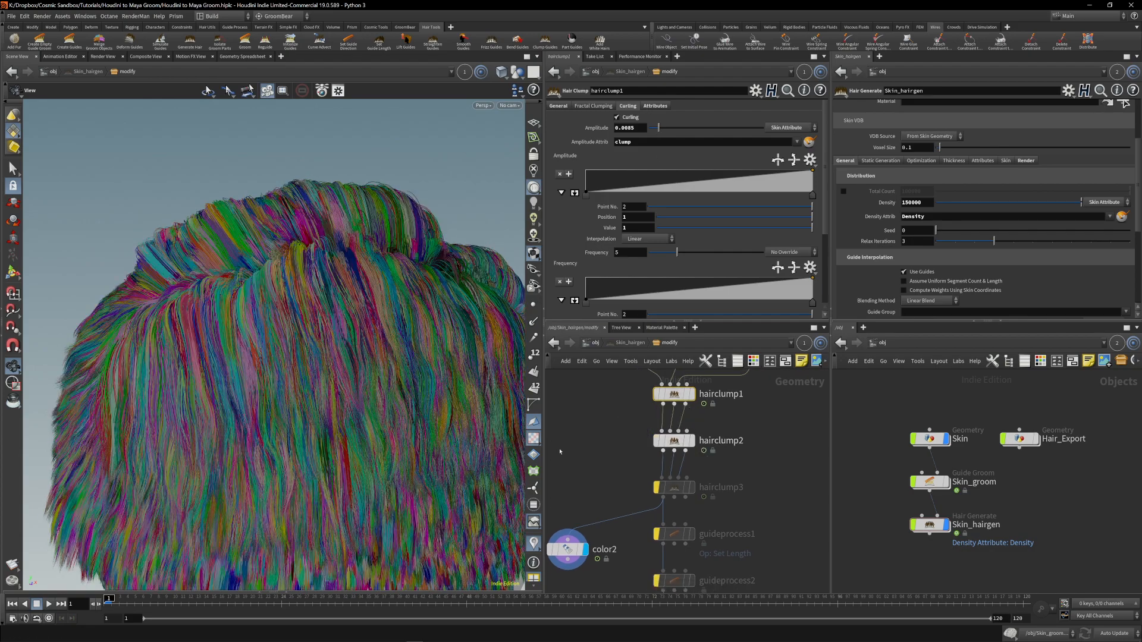
Look through hairclump2's curling, general and fractal clumping settings.
click(674, 441)
click(630, 106)
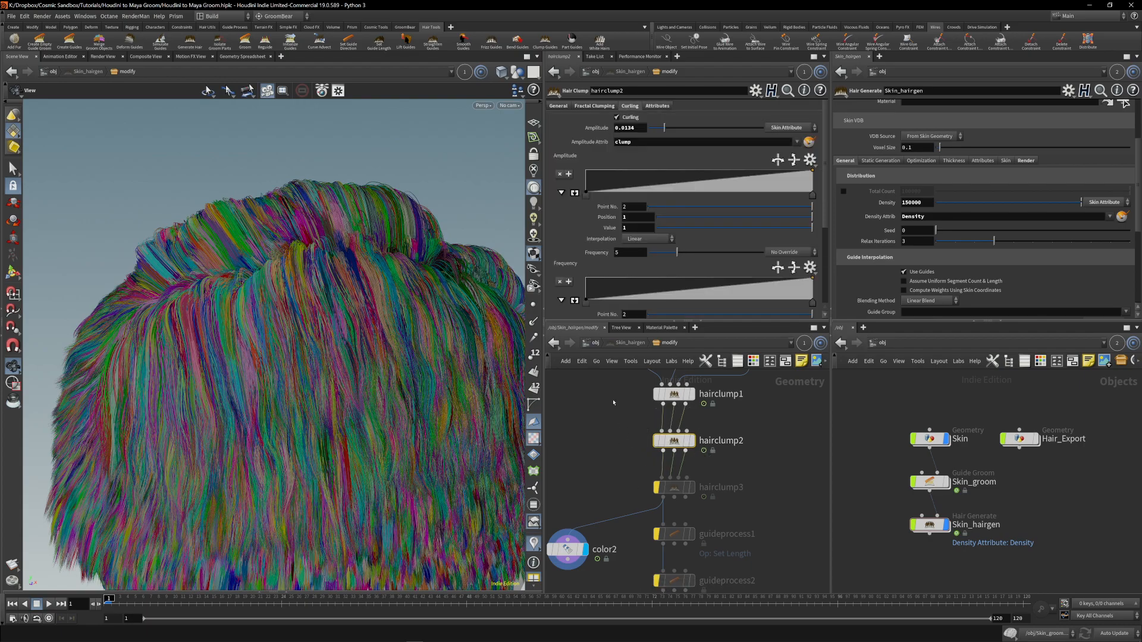
click(564, 107)
click(594, 106)
click(558, 106)
click(595, 106)
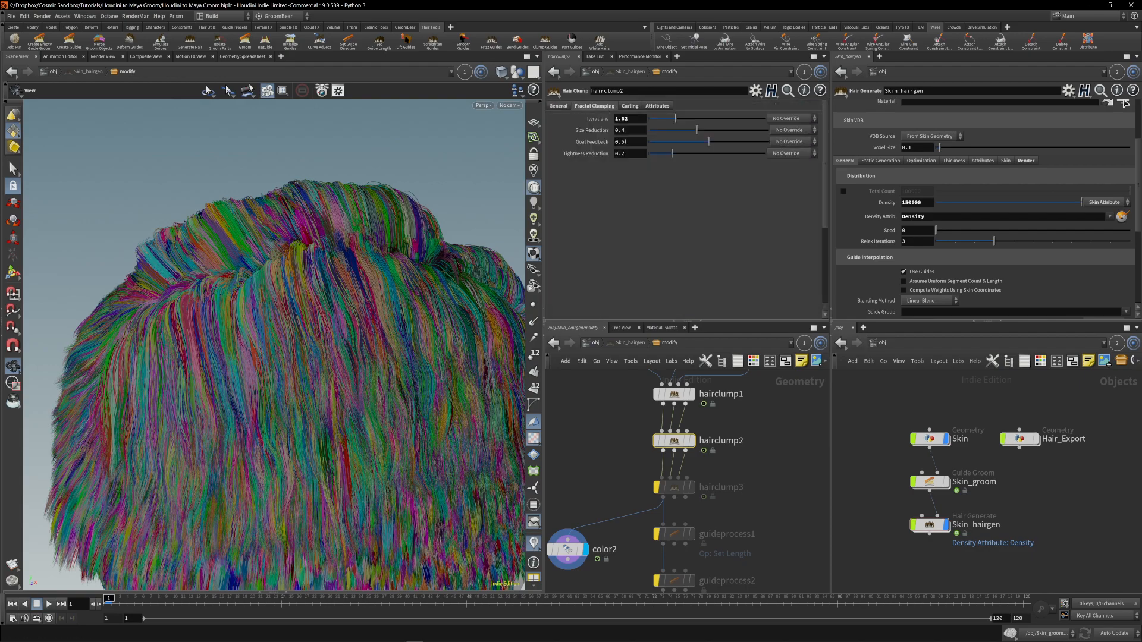
Try hairclump2's fractal clumping with Iterations set to 1 and undo the change.
double_click(621, 119)
text(1)
key(Return)
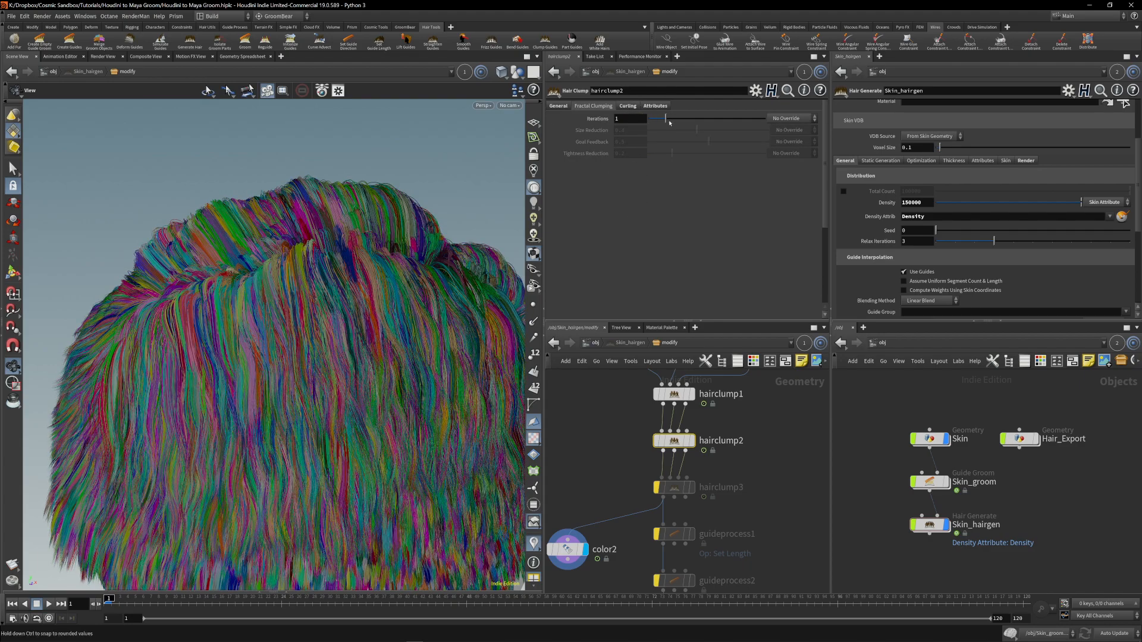
key(ctrl+z)
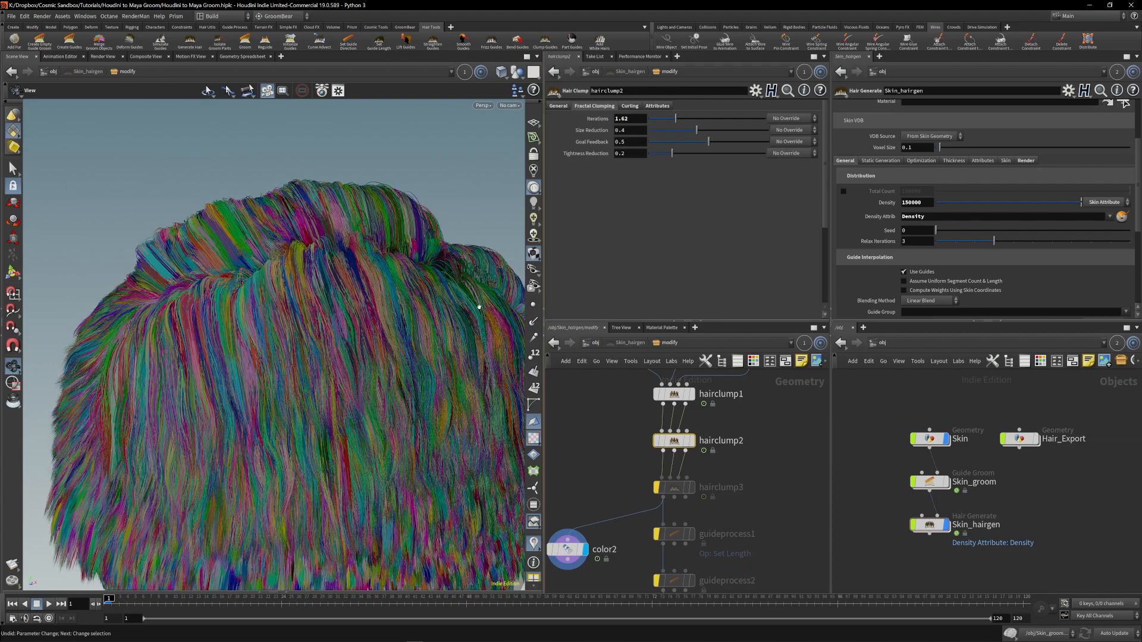
Save the scene and inspect the hair from the back around to the front hairline.
drag(310, 310, 387, 260)
key(ctrl+s)
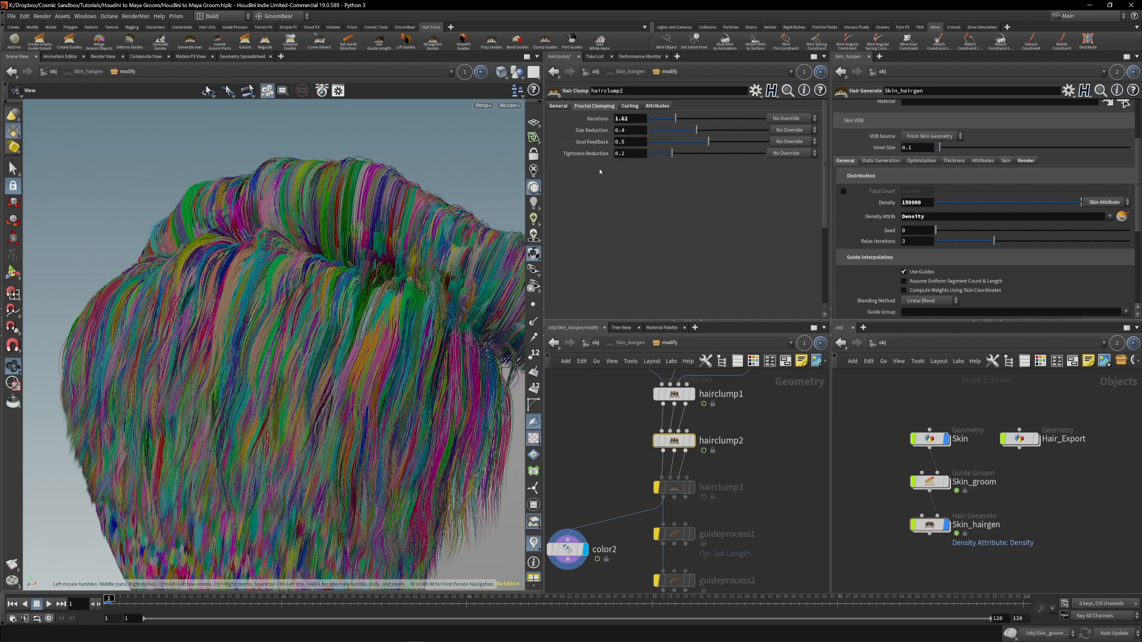
drag(366, 327, 273, 314)
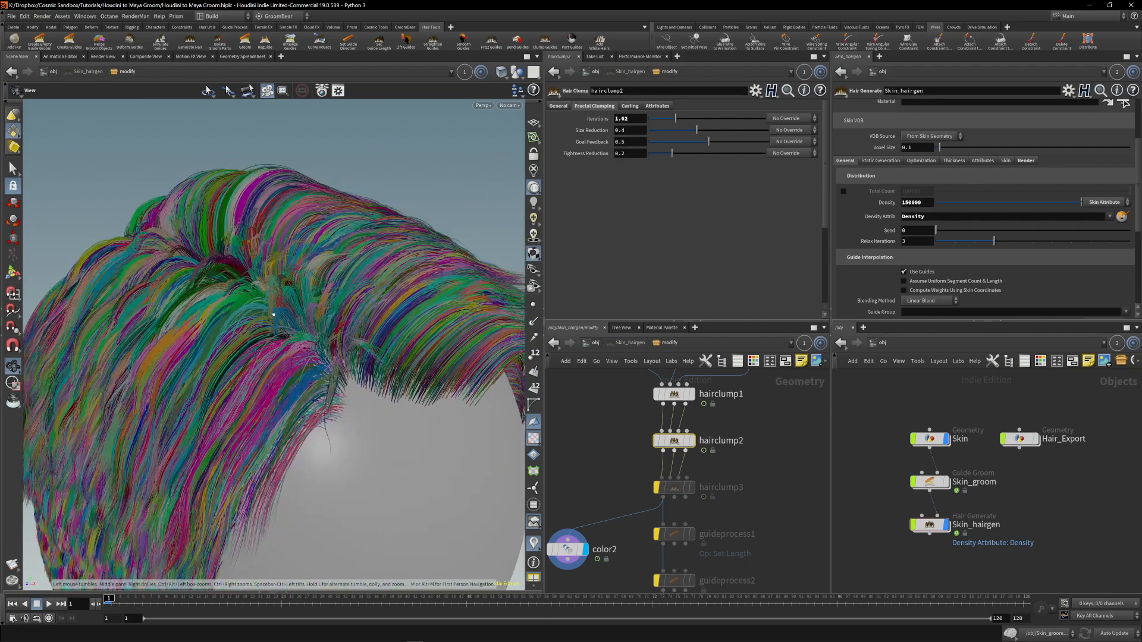
right_drag(273, 314, 177, 326)
middle_drag(223, 318, 191, 312)
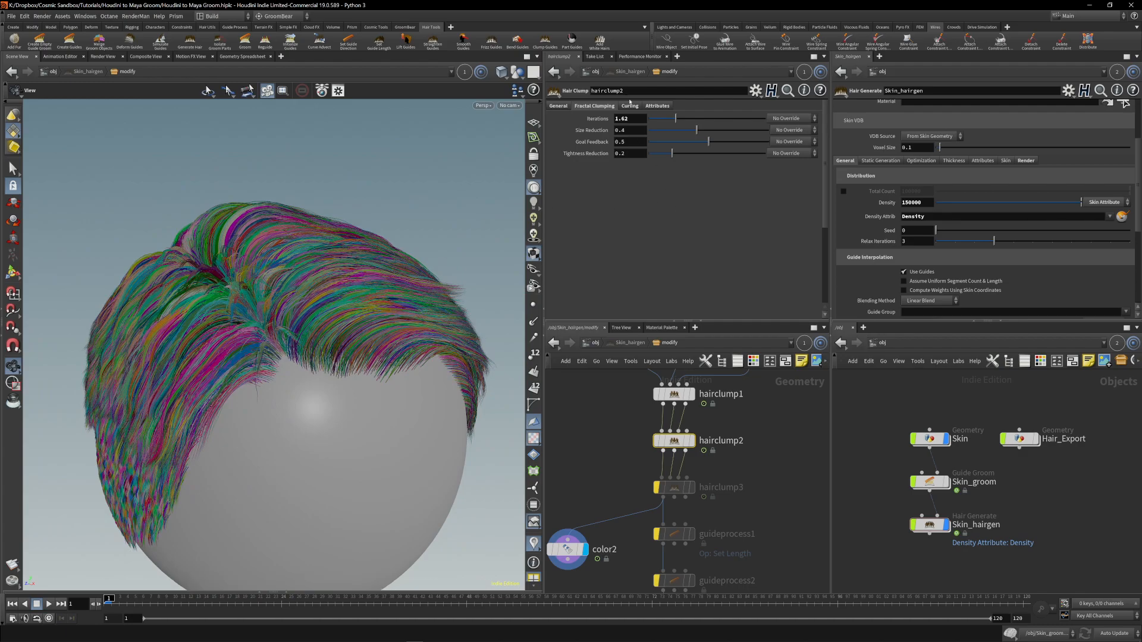
Show hairclump2's curling settings and collapse the point controls of the amplitude and frequency ramps.
click(630, 106)
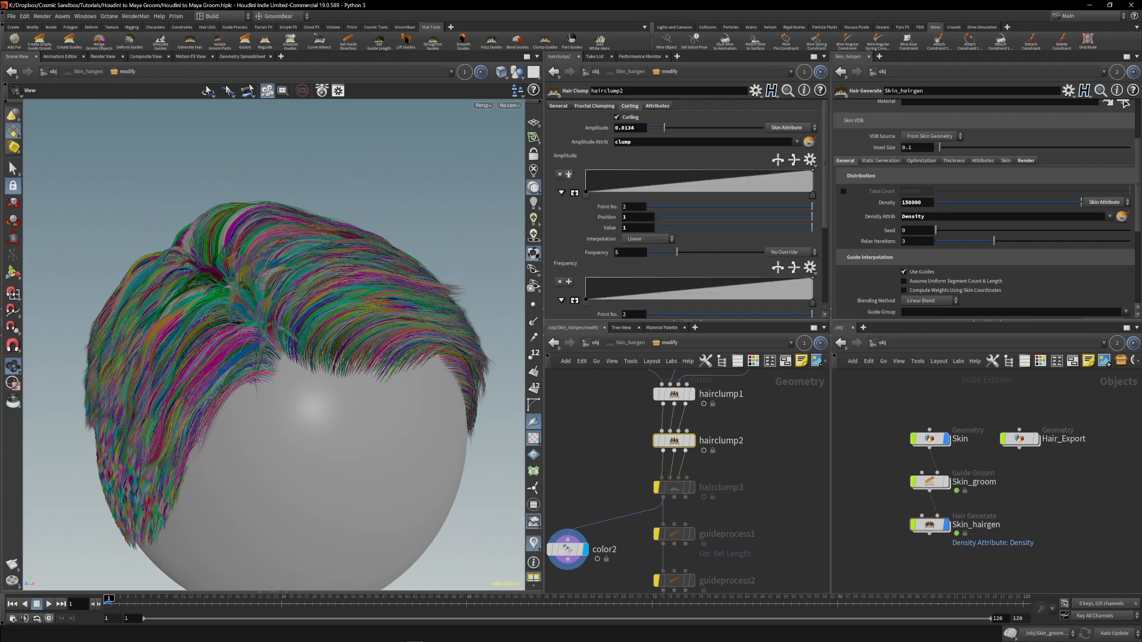
click(561, 192)
click(561, 256)
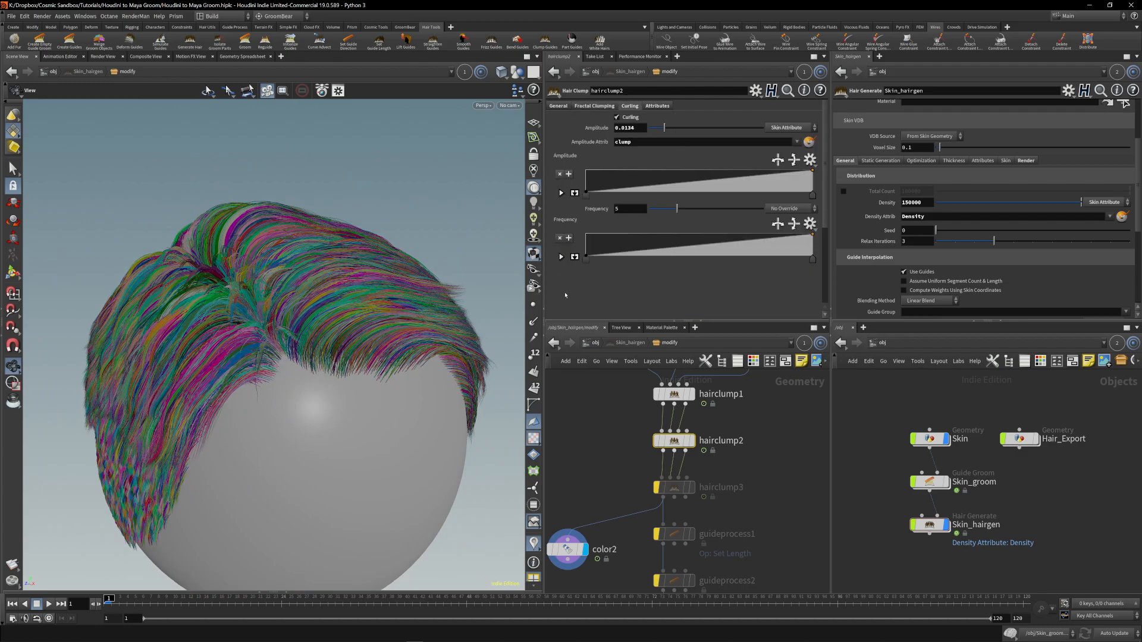
Save the scene, color the hairs by hairclump2's clump ID in color2, and select hairclump2.
key(ctrl+s)
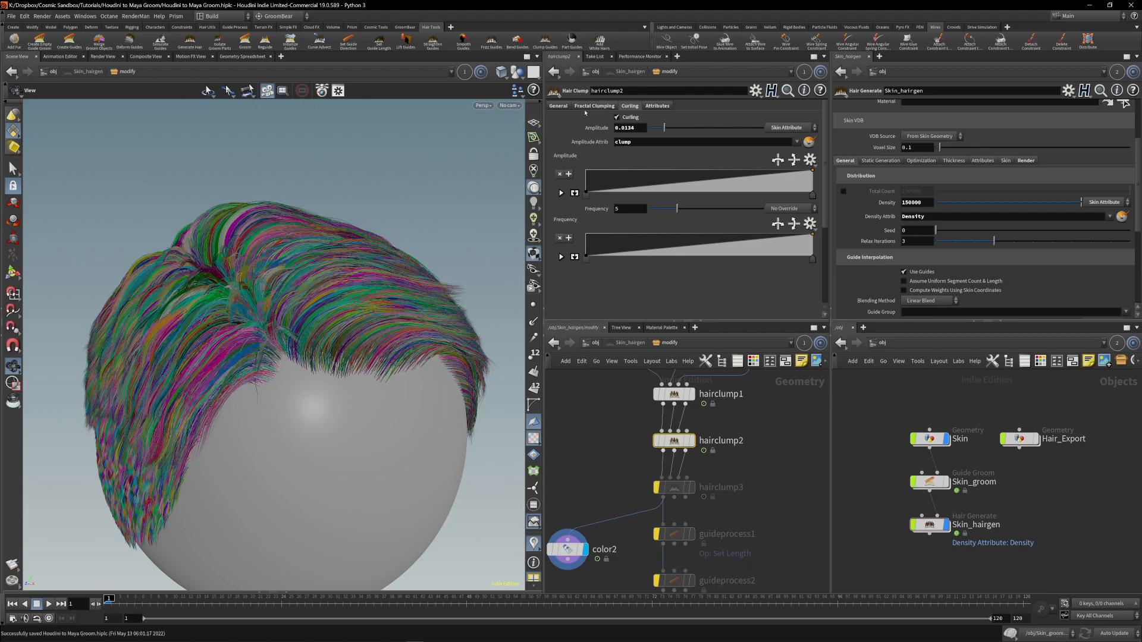
middle_drag(572, 568, 598, 533)
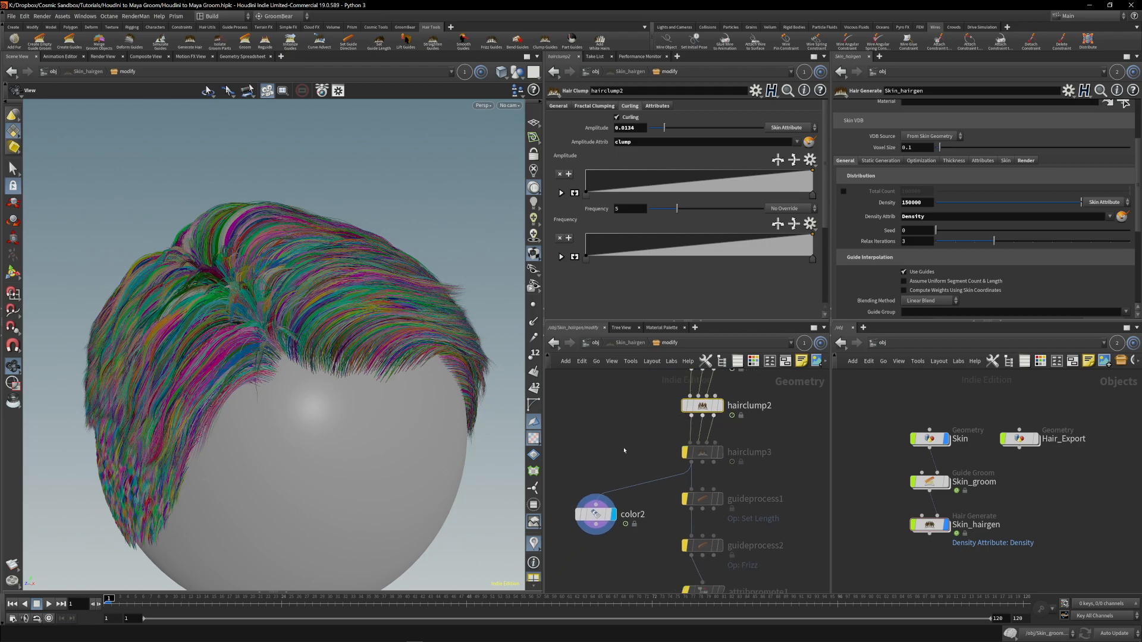
click(599, 533)
key(Return)
click(713, 399)
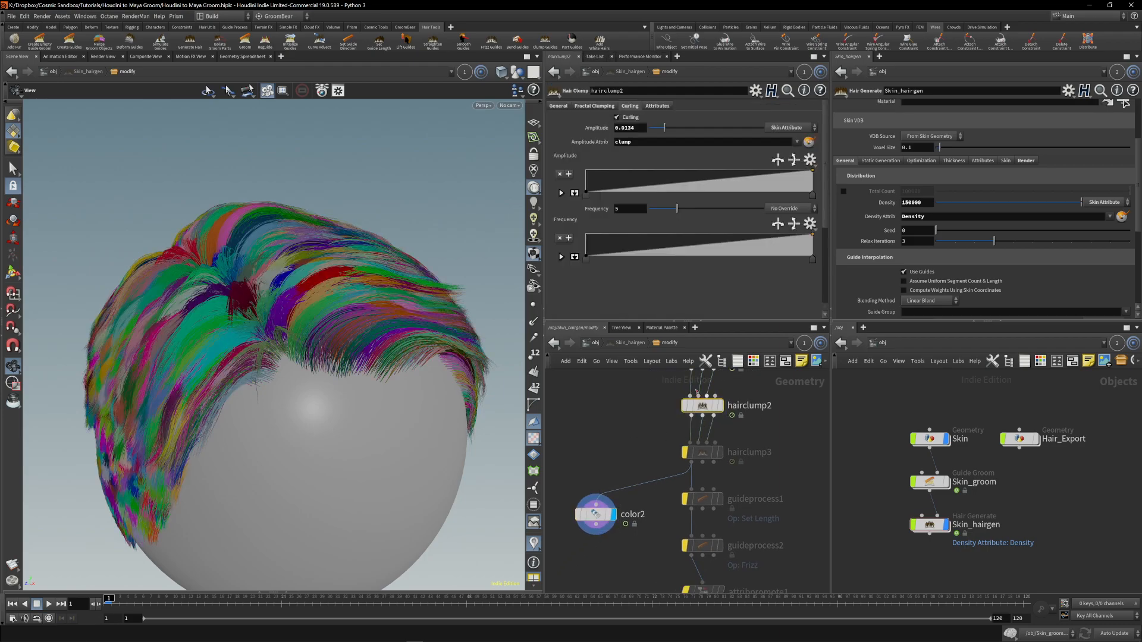
Compare the hair around the parting and front hairline with hairclump2's Curling off and on.
scroll(356, 316, up, 3)
drag(352, 305, 380, 316)
click(626, 118)
click(626, 117)
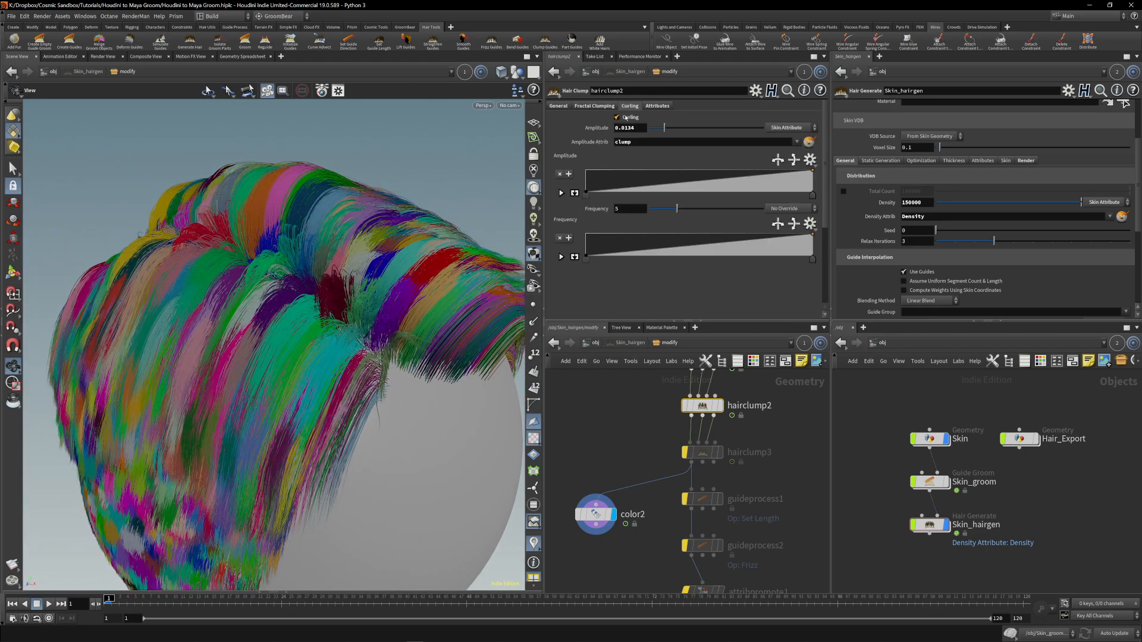
click(626, 118)
click(626, 118)
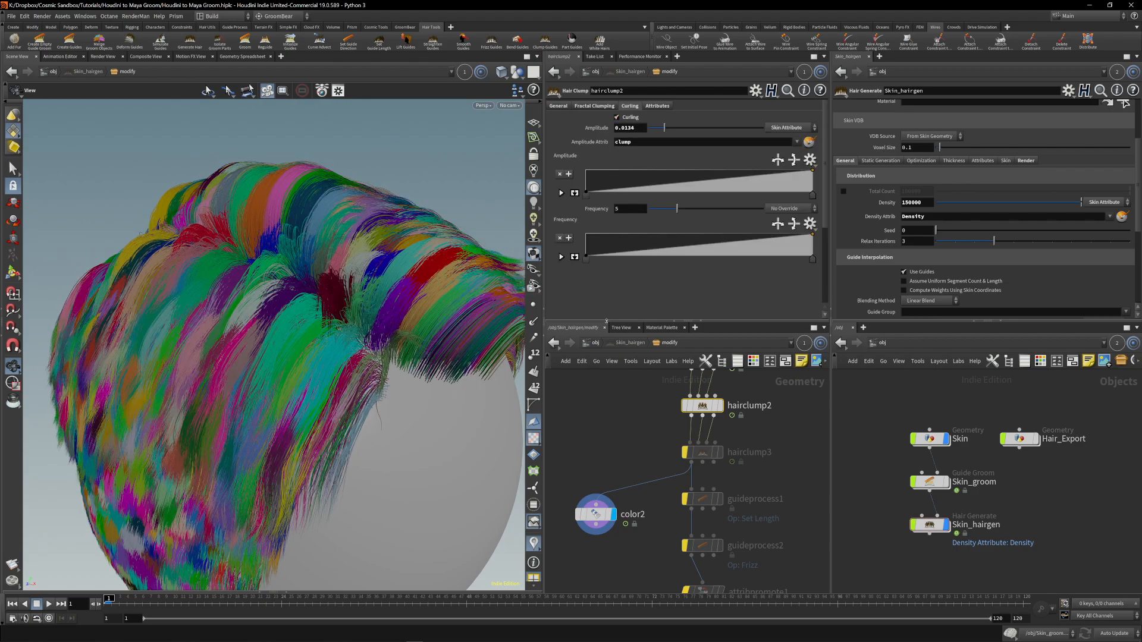
Switch to the GroomAnim.mov render in djv, examine the clumps around the parting and hairline, and return to Houdini.
key(alt+Tab)
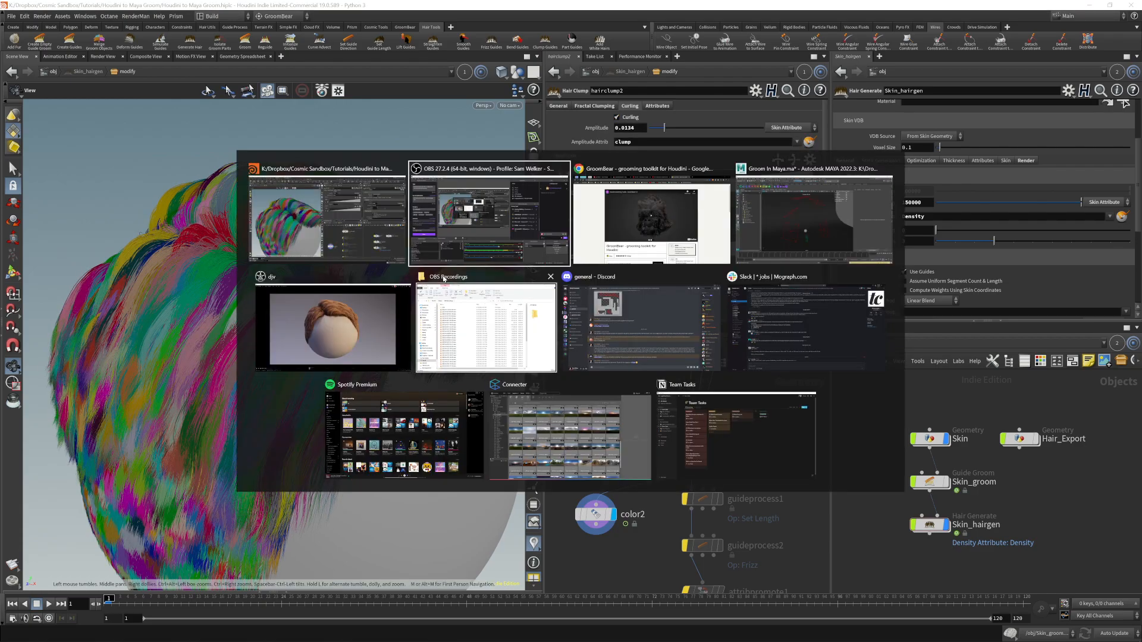
click(314, 341)
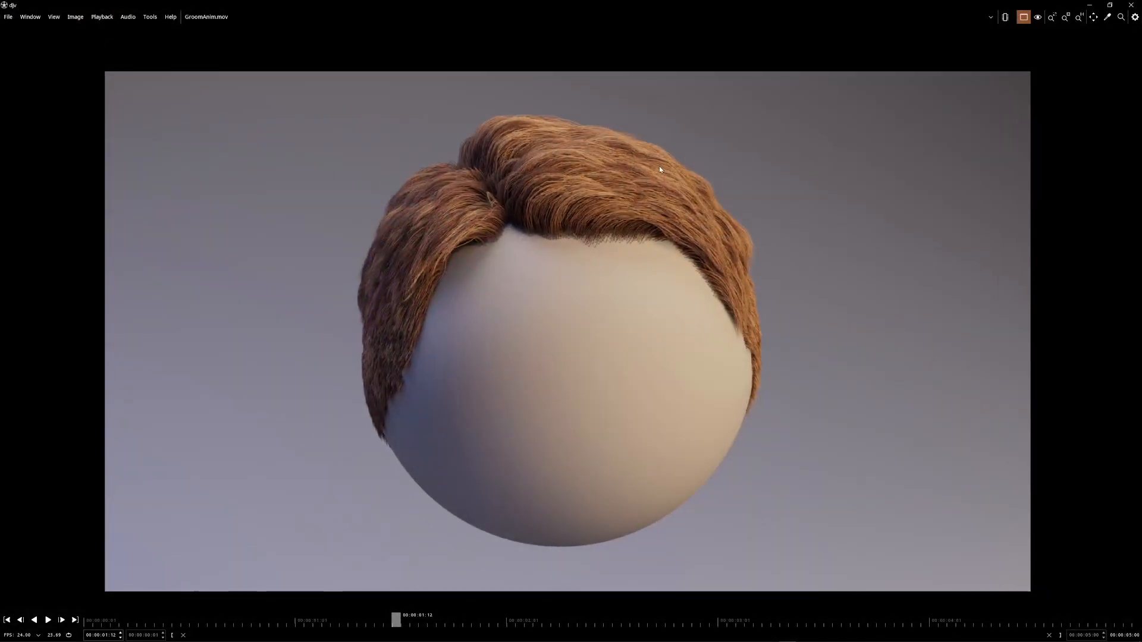
scroll(592, 150, up, 3)
scroll(428, 238, up, 1)
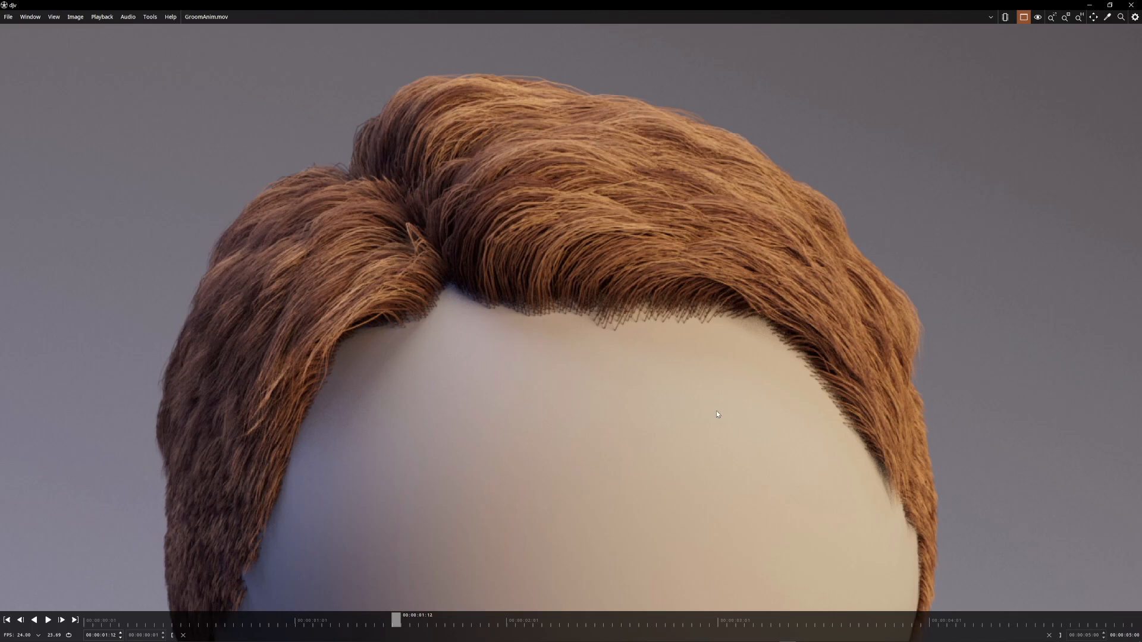
mouse_move(417, 317)
middle_down()
mouse_move(545, 258)
mouse_move(439, 319)
middle_up()
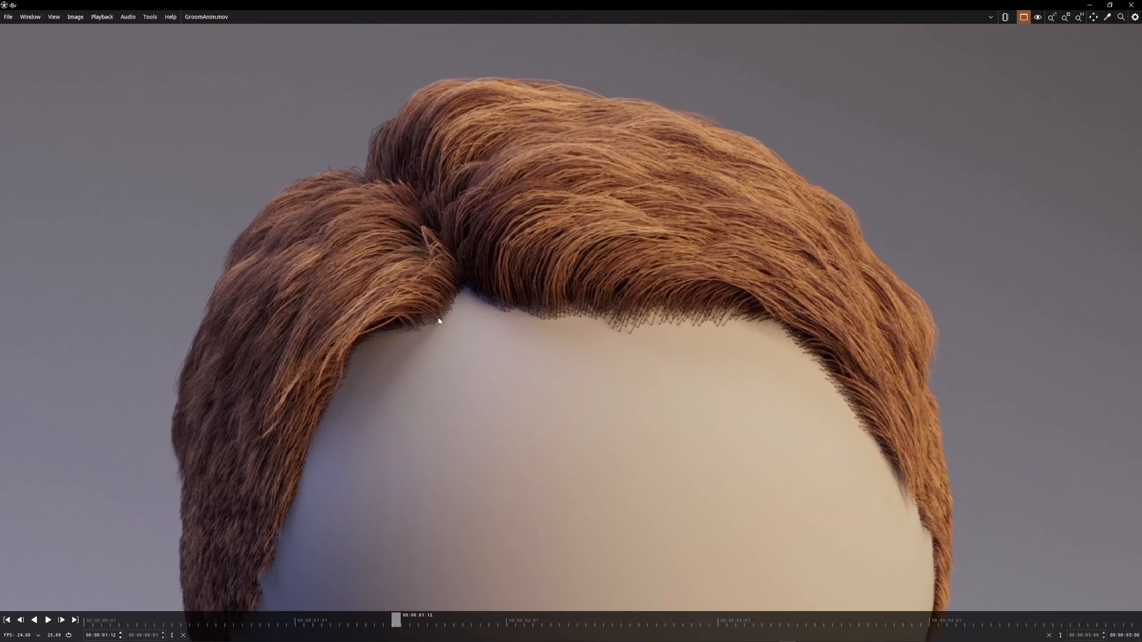
scroll(439, 319, down, 2)
middle_drag(514, 340, 502, 319)
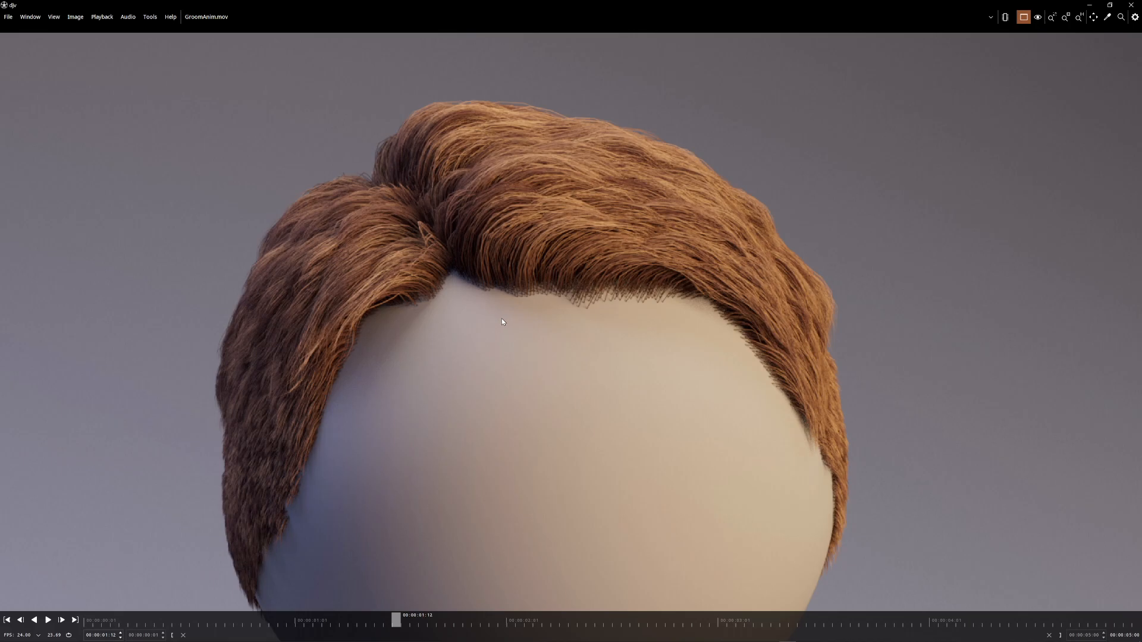
scroll(503, 322, down, 2)
middle_drag(518, 312, 535, 270)
key(alt+Tab)
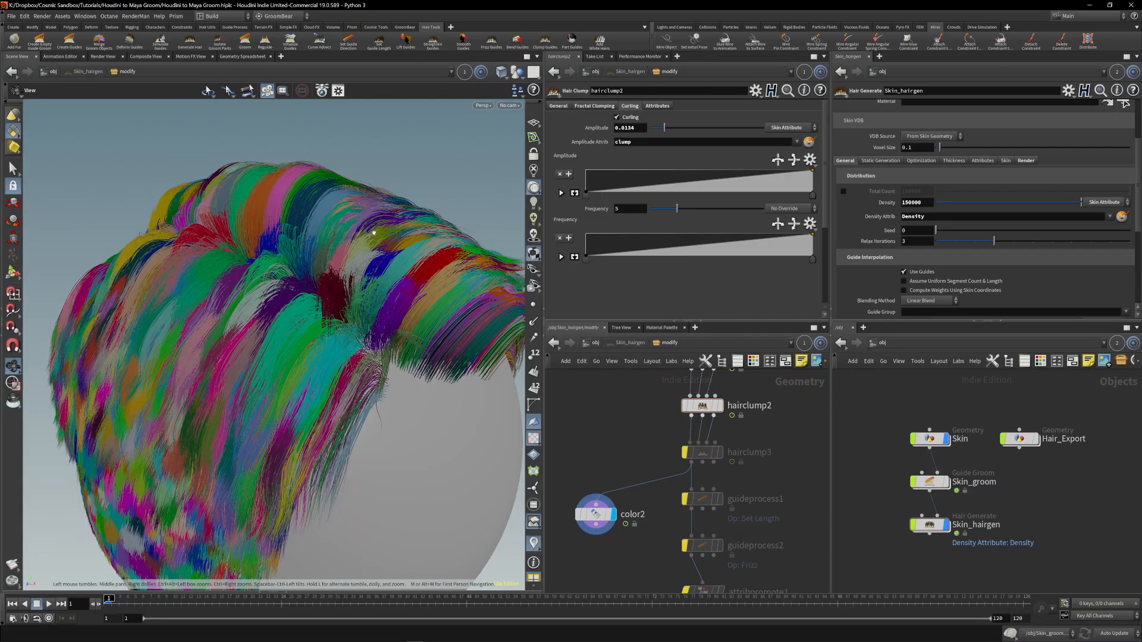
Re-enable hairclump3 and set color2's Attribute to clumpid3 to color the hairs by its clumps.
middle_drag(622, 427, 640, 402)
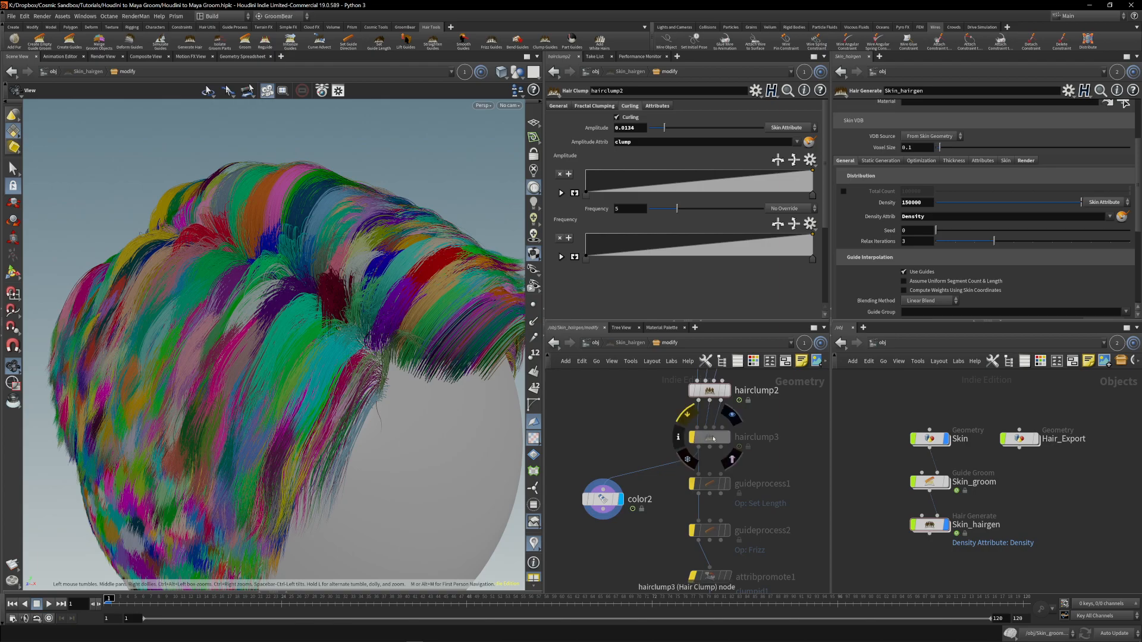
click(691, 438)
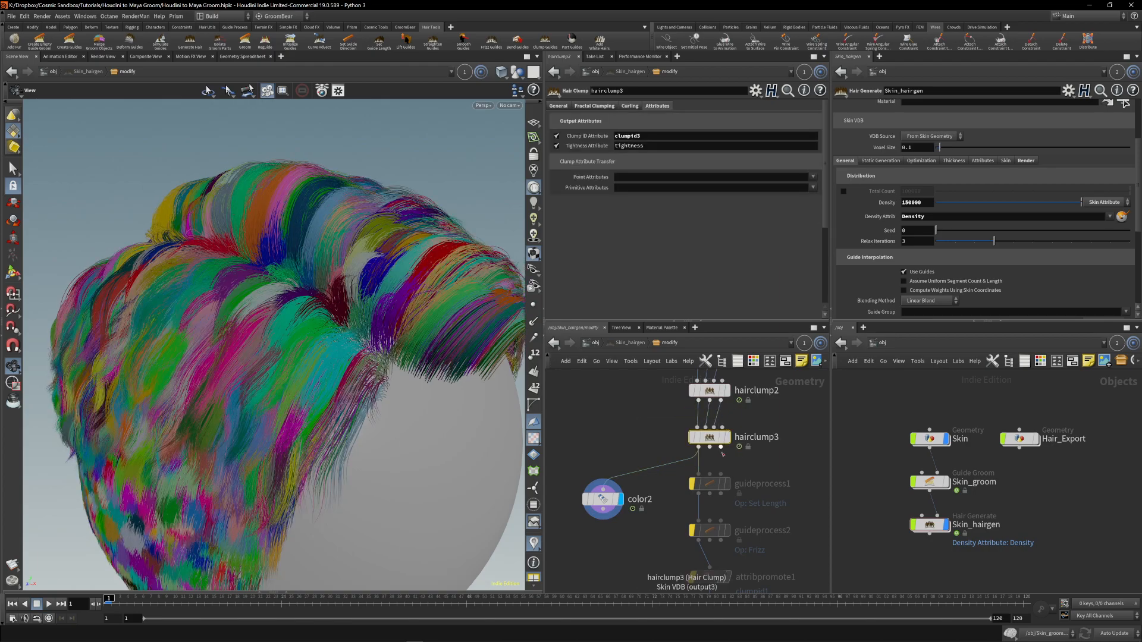
click(603, 499)
click(648, 178)
key(BackSpace)
text(3)
key(Return)
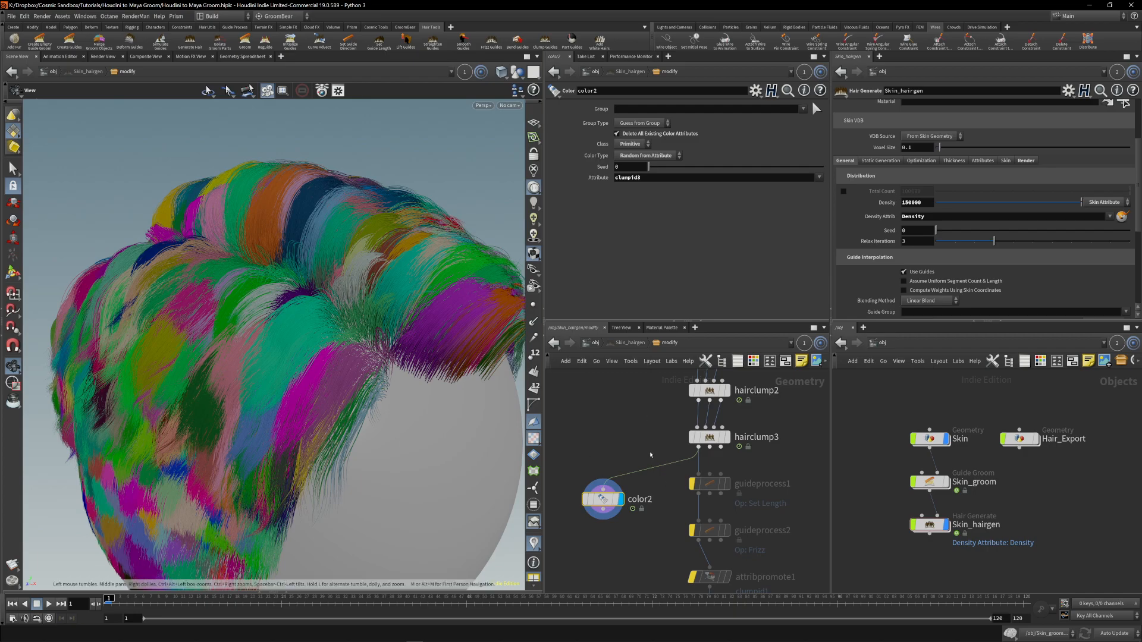
Compare the curling settings of hairclump1, hairclump2 and hairclump3, checking hairclump3 with Curling off and on.
click(708, 390)
click(630, 106)
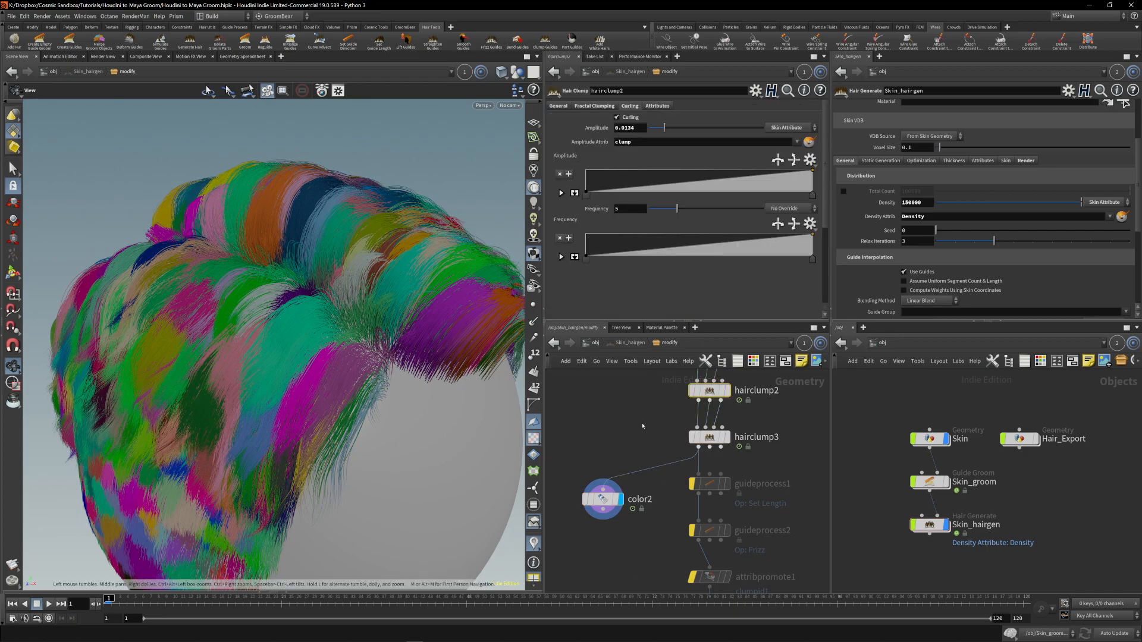
click(709, 437)
click(616, 117)
click(616, 117)
key(Up)
key(Up)
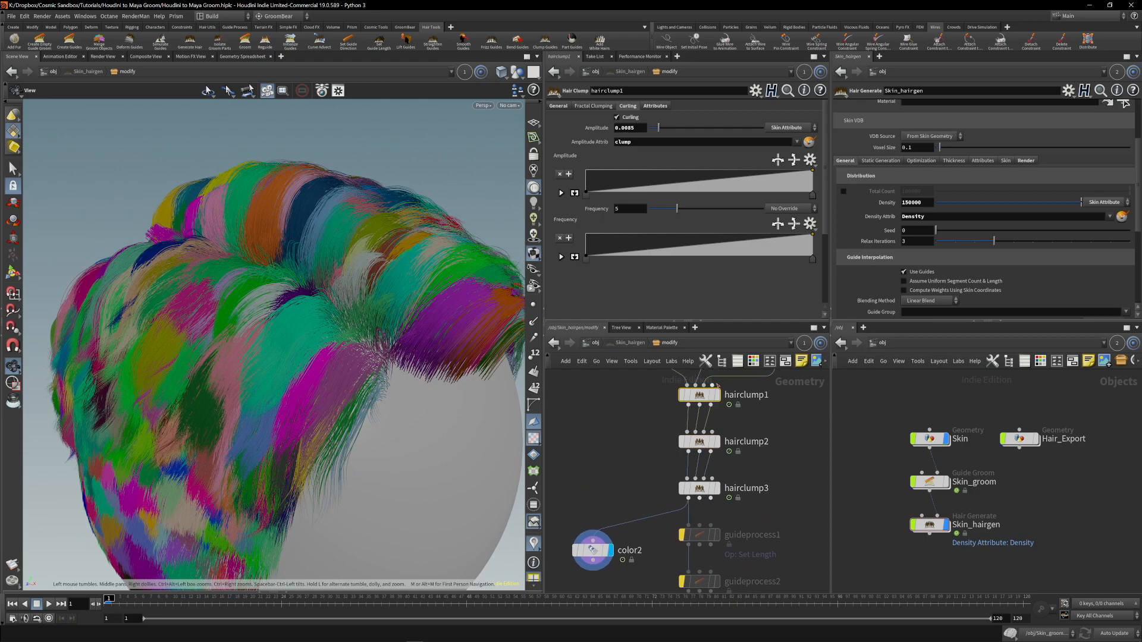
key(Down)
key(Down)
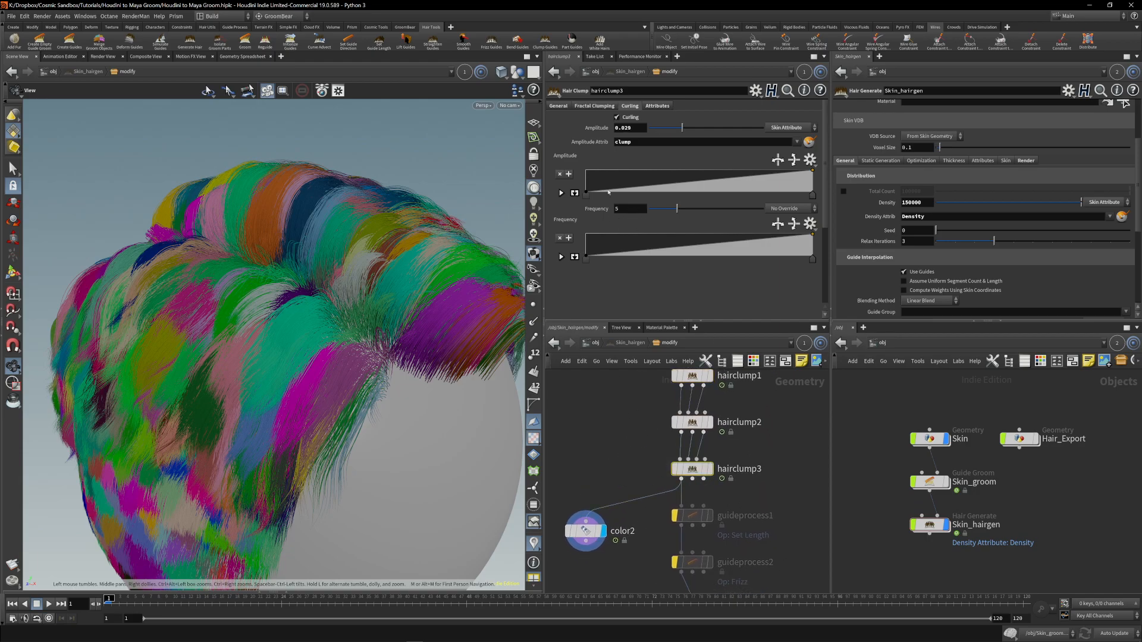
Try a curling Frequency of 14.37 on hairclump3, check it with Curling toggled, and set Frequency back to 5.
click(700, 210)
drag(664, 210, 730, 209)
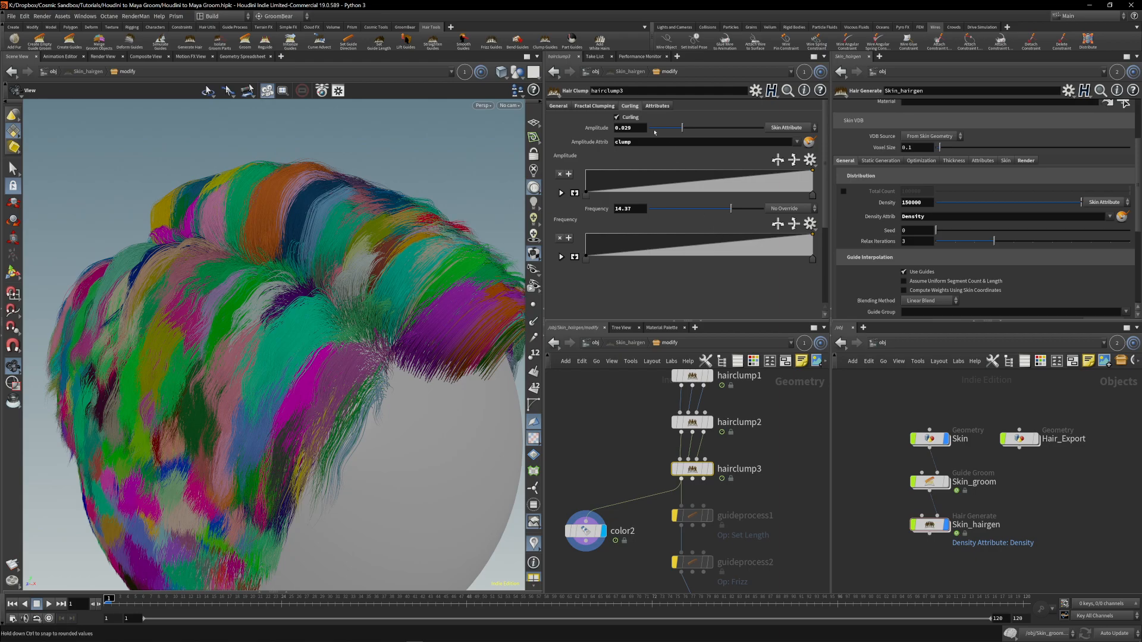
click(631, 118)
click(639, 208)
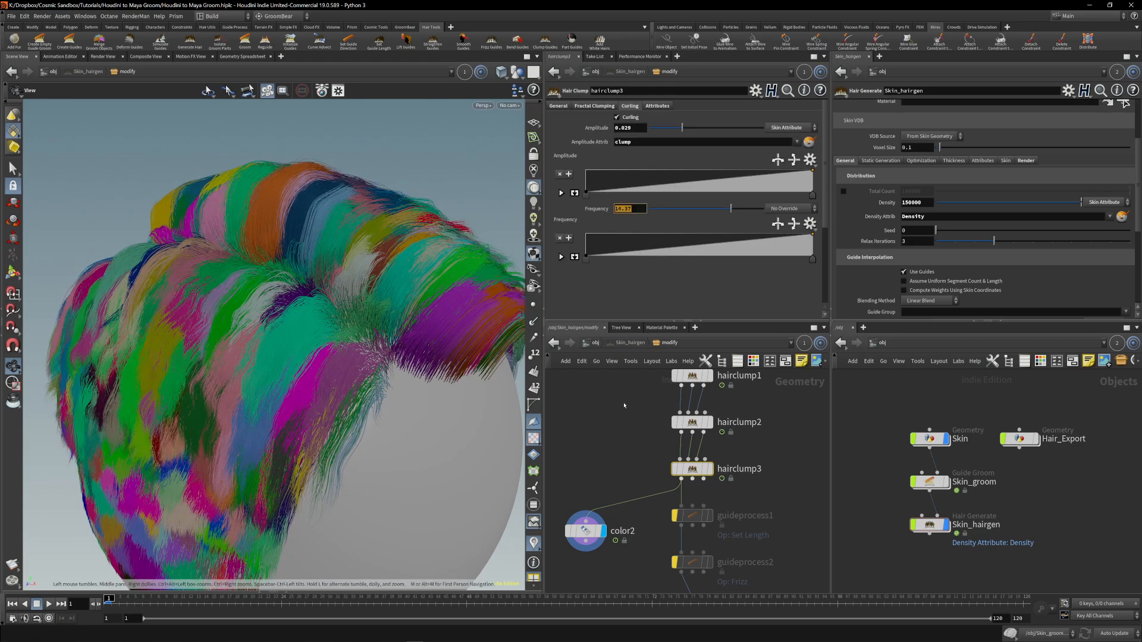
text(5)
key(Return)
Look through hairclump3's fractal clumping, general and shape settings, and save the scene.
key(ctrl+s)
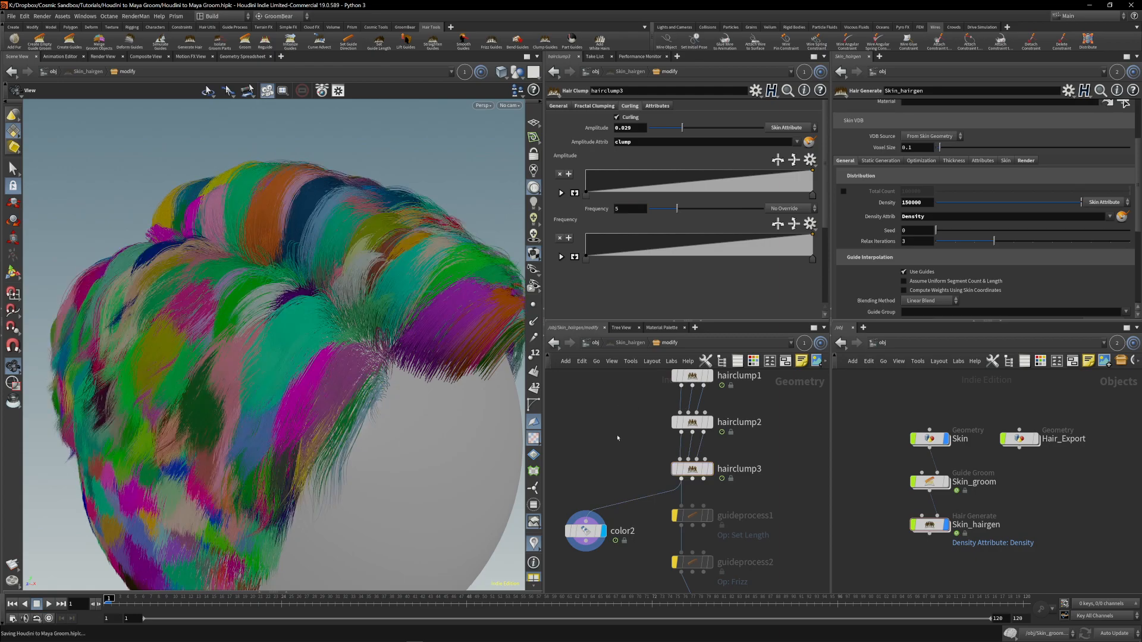
click(591, 107)
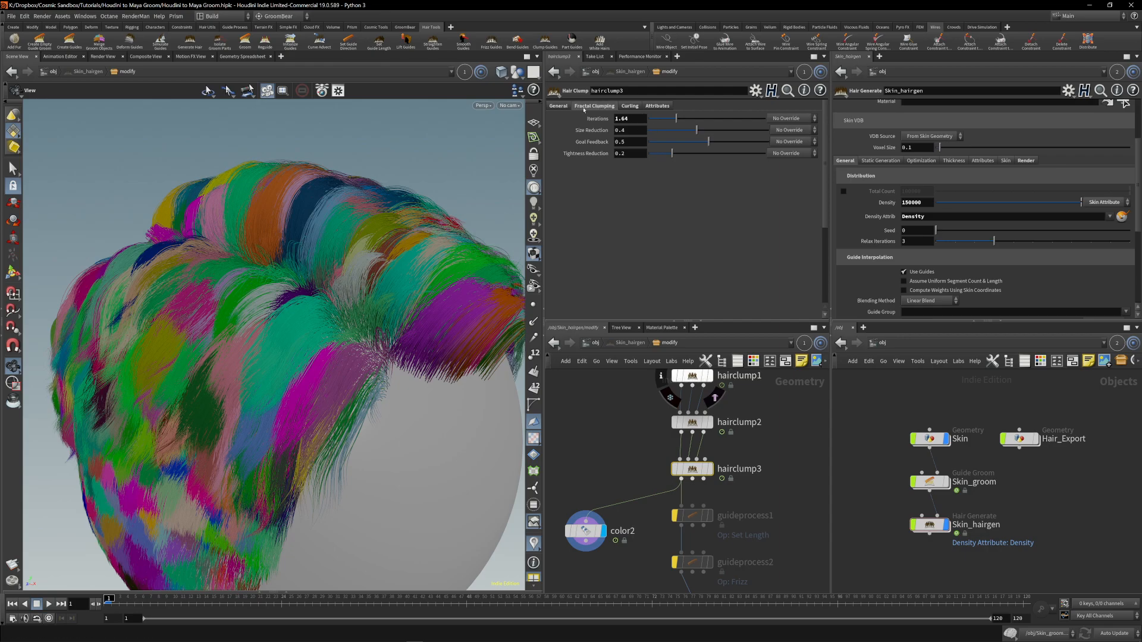
click(558, 105)
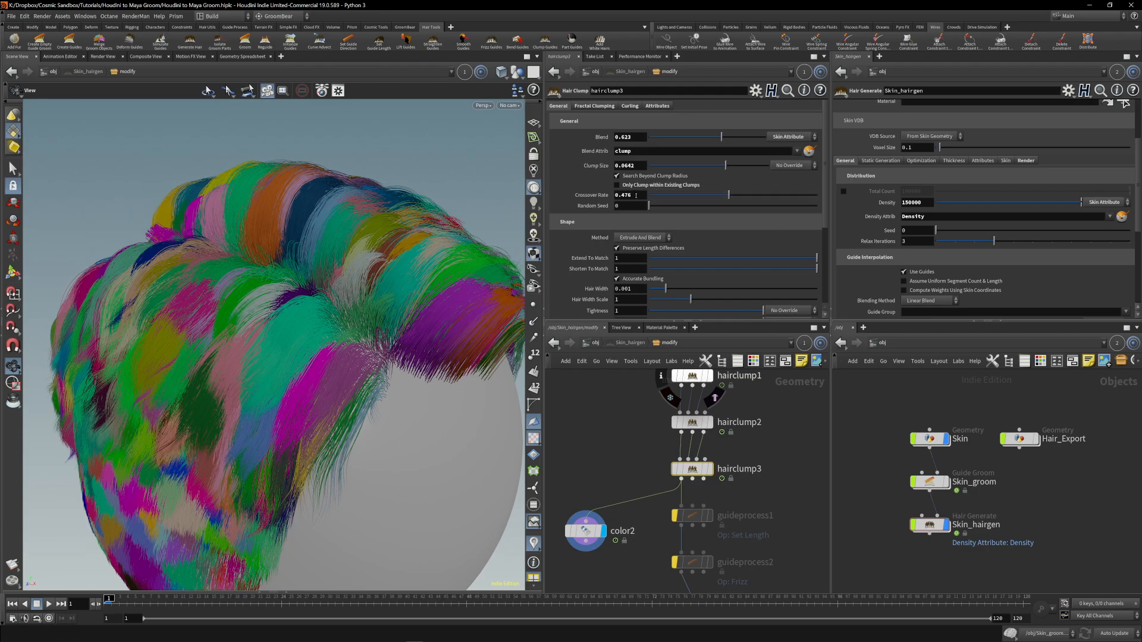
scroll(636, 196, down, 3)
middle_drag(605, 403, 612, 334)
key(ctrl+s)
middle_drag(773, 482, 750, 461)
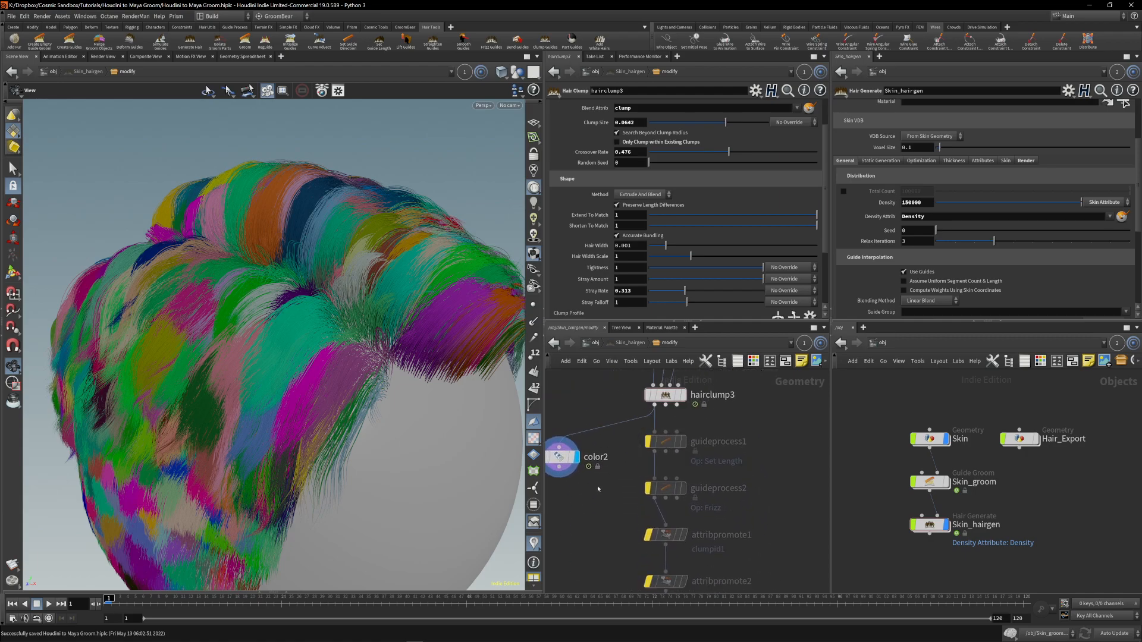
Move color2 lower in the network beside the attribpromote1 node and set its Attribute to clumpid1.
middle_drag(599, 486, 647, 447)
drag(615, 428, 612, 486)
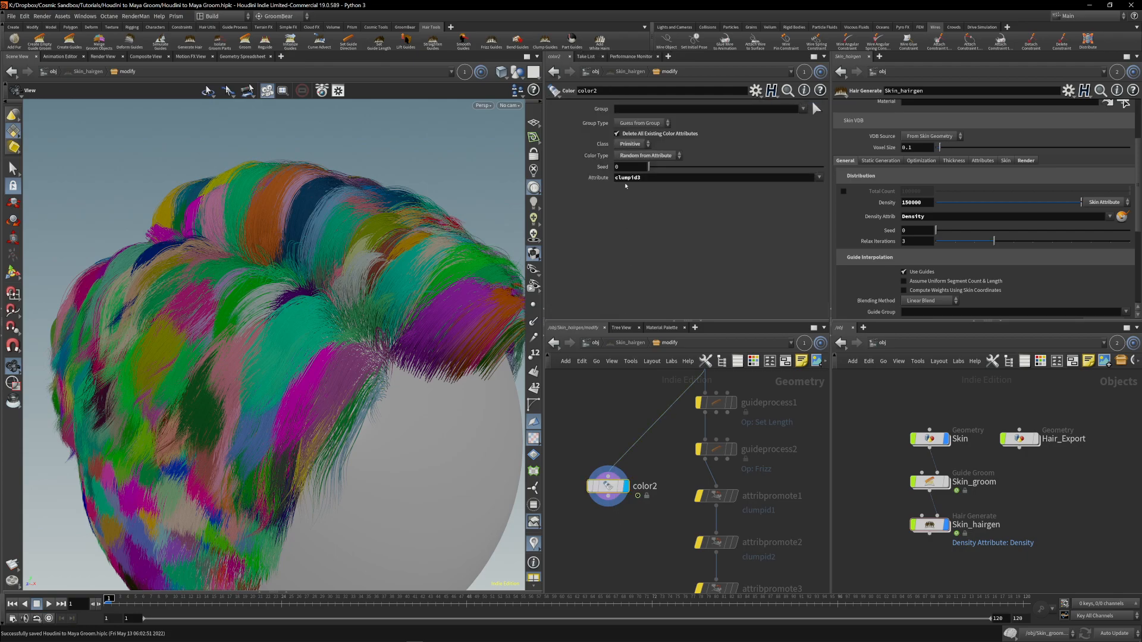
click(644, 177)
key(BackSpace)
text(1)
key(Return)
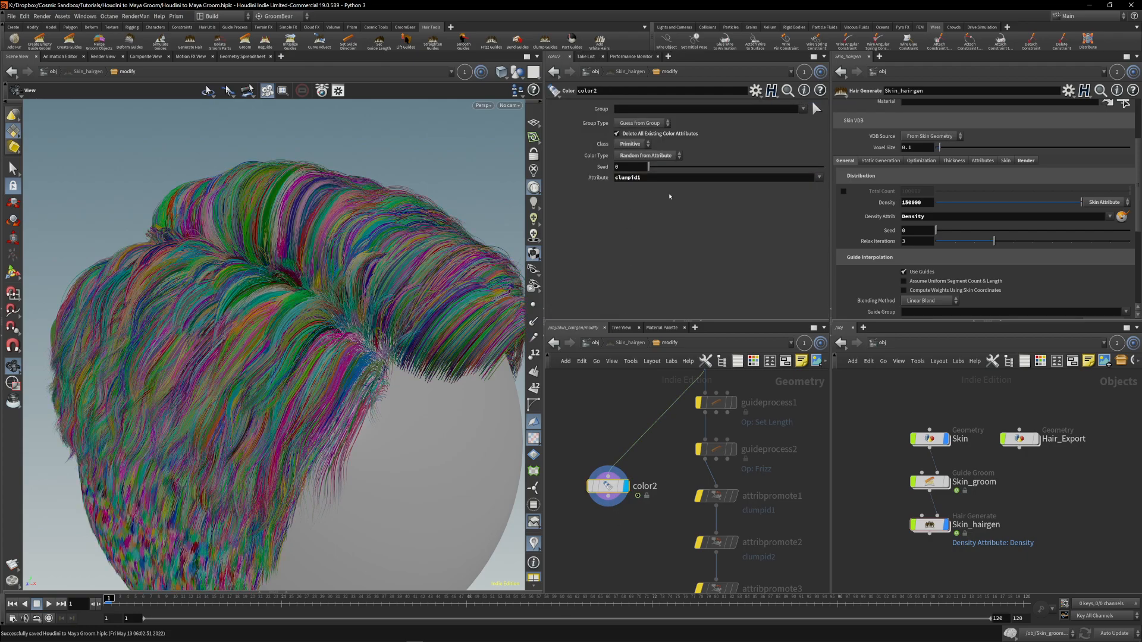
Rewire color2's input to guideprocess1's output and compare the hair with color2 bypassed and active.
drag(706, 413, 610, 475)
click(590, 470)
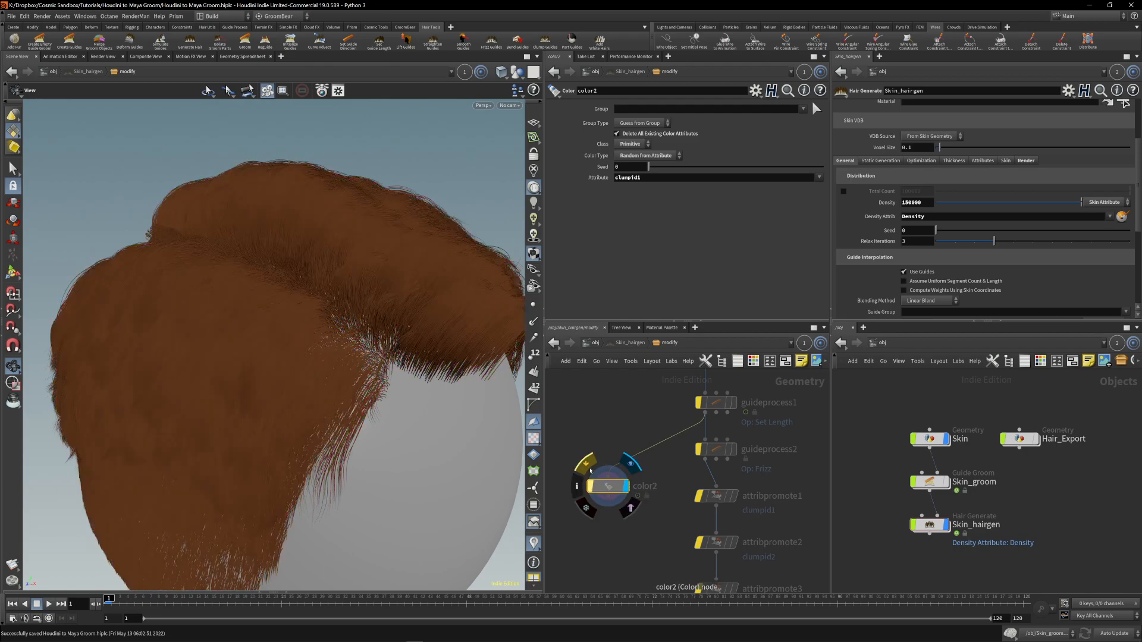
click(586, 465)
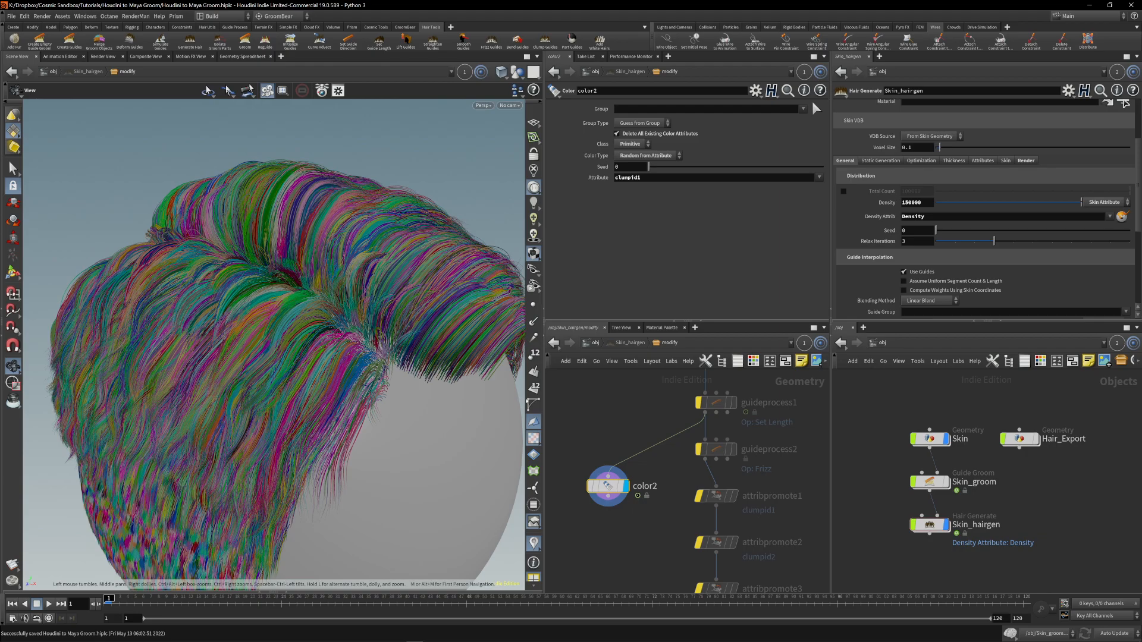
Set color2's Attribute to clumpid2 to view the second clump level.
click(647, 179)
key(BackSpace)
text(2)
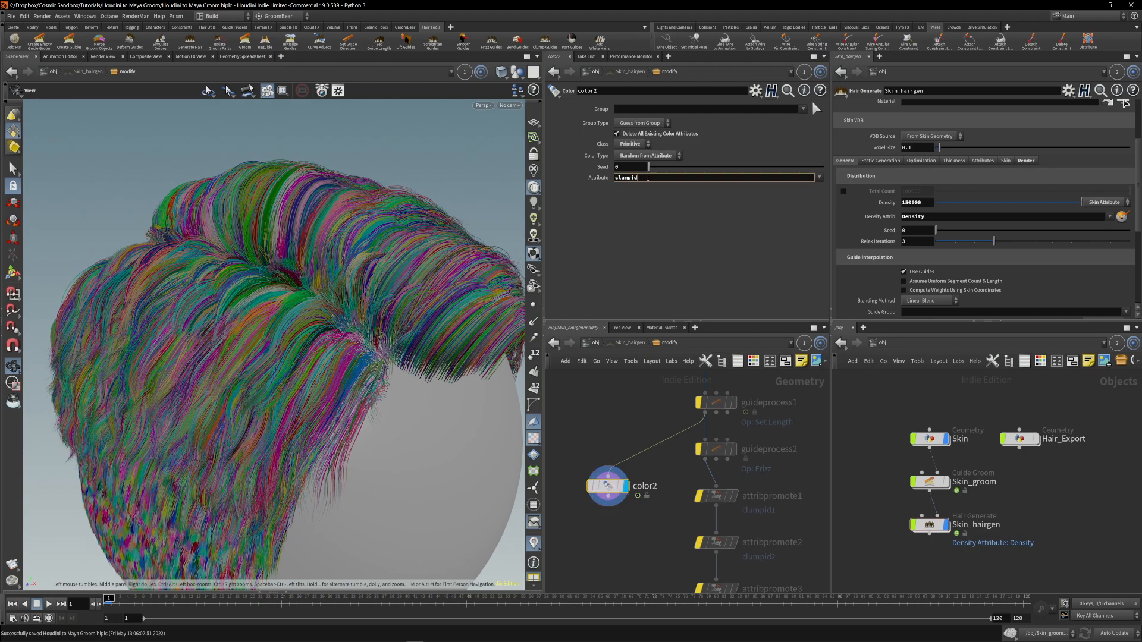
key(Return)
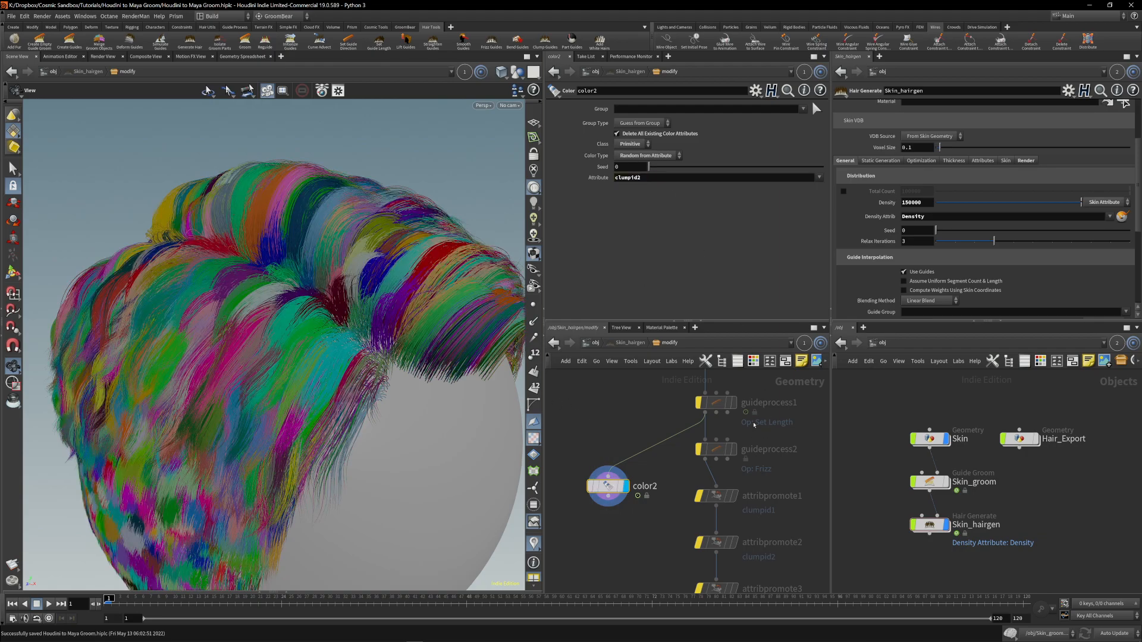
Set color2's Attribute to clumpid3 and bring the guideprocess1 node into view.
scroll(754, 425, up, 2)
middle_drag(754, 426, 699, 503)
mouse_move(648, 474)
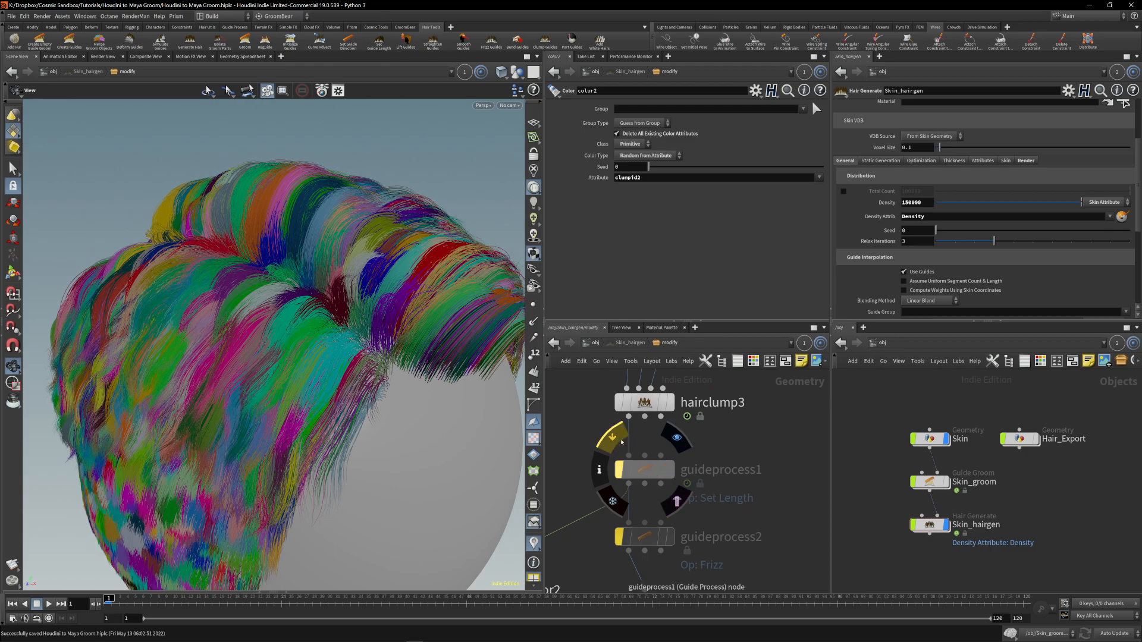
middle_drag(586, 455, 631, 444)
key(BackSpace)
text(3)
key(Return)
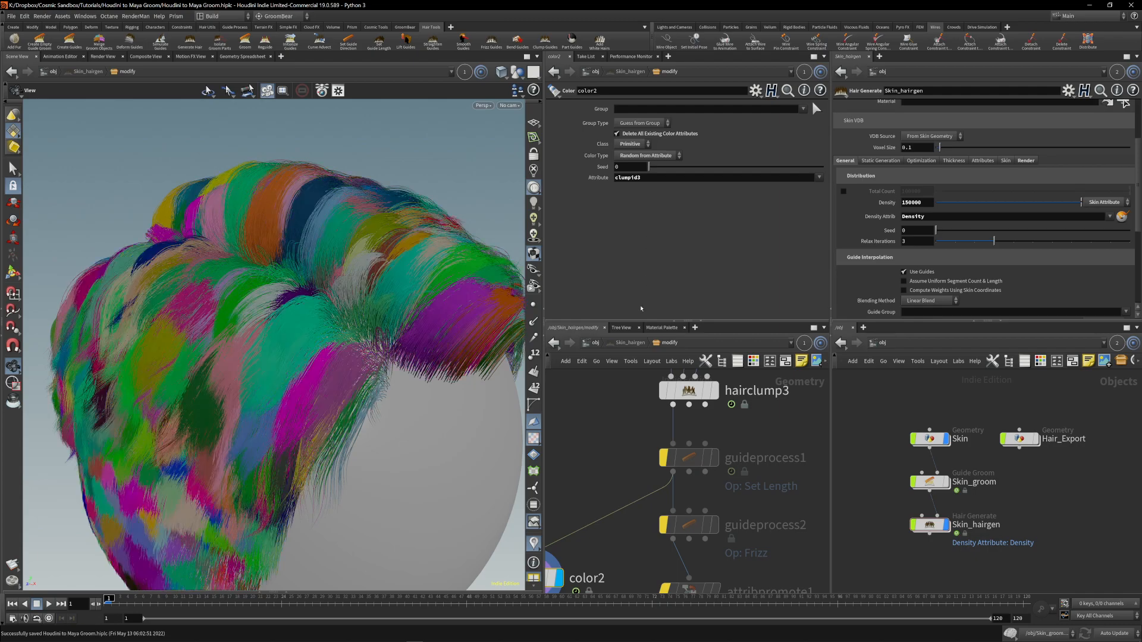
Re-enable the guideprocess1 Set Length node, check its effect on the hairs up close, and show its settings.
scroll(297, 361, up, 3)
scroll(297, 361, up, 3)
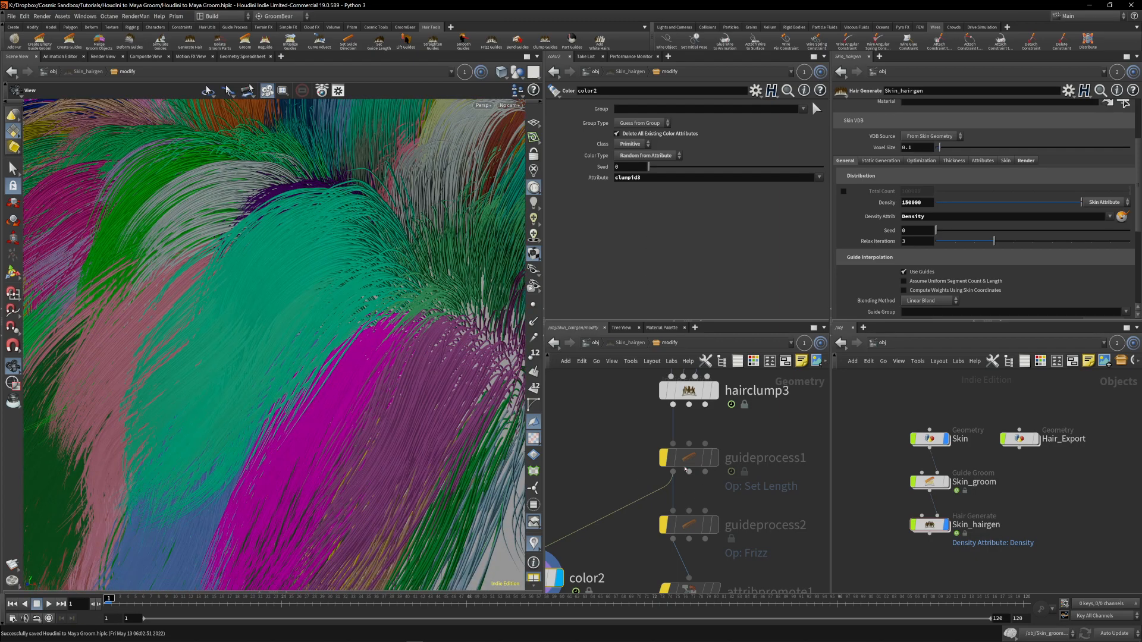
mouse_move(684, 459)
click(658, 427)
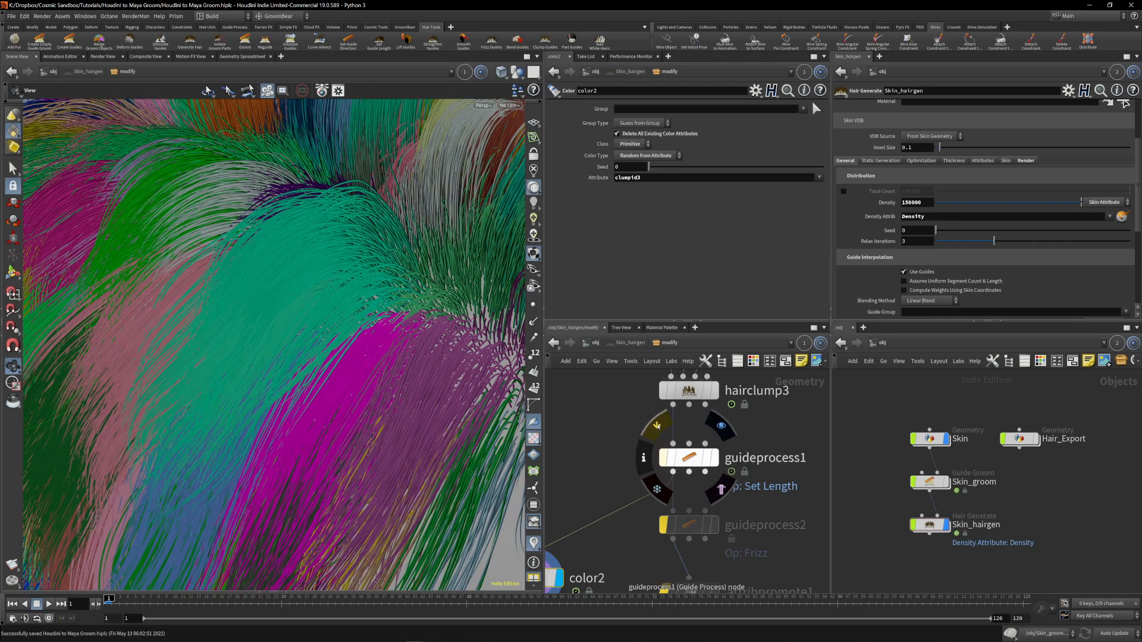
click(684, 458)
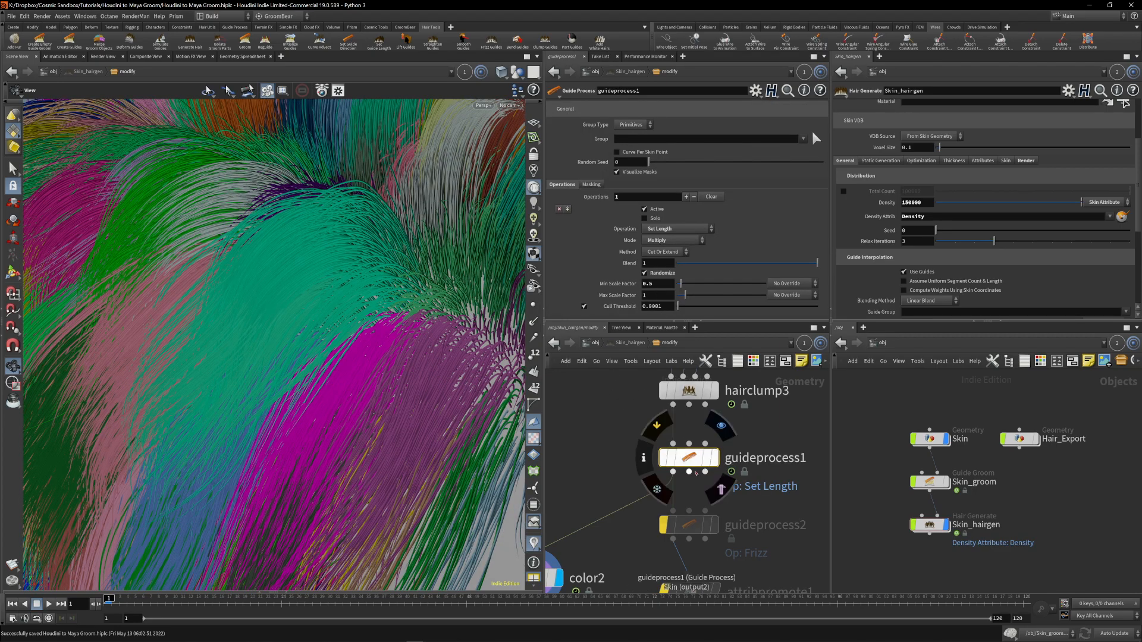
scroll(592, 434, down, 2)
click(678, 450)
Search the geometry network's operator list for "length" nodes.
middle_drag(733, 433, 743, 420)
key(Tab)
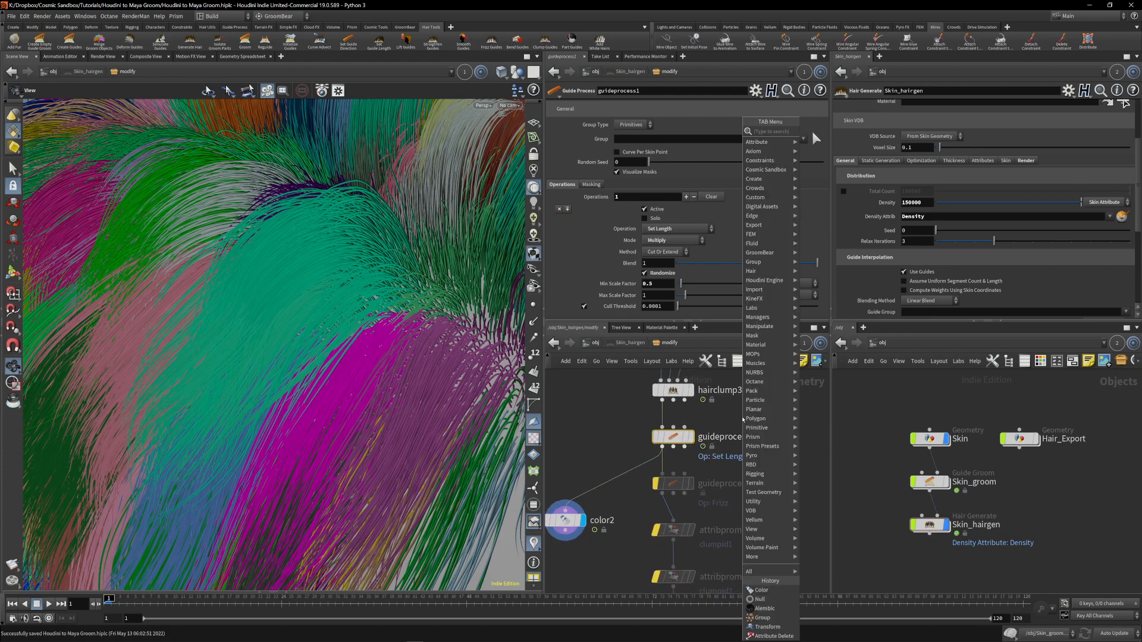
text(length)
click(607, 449)
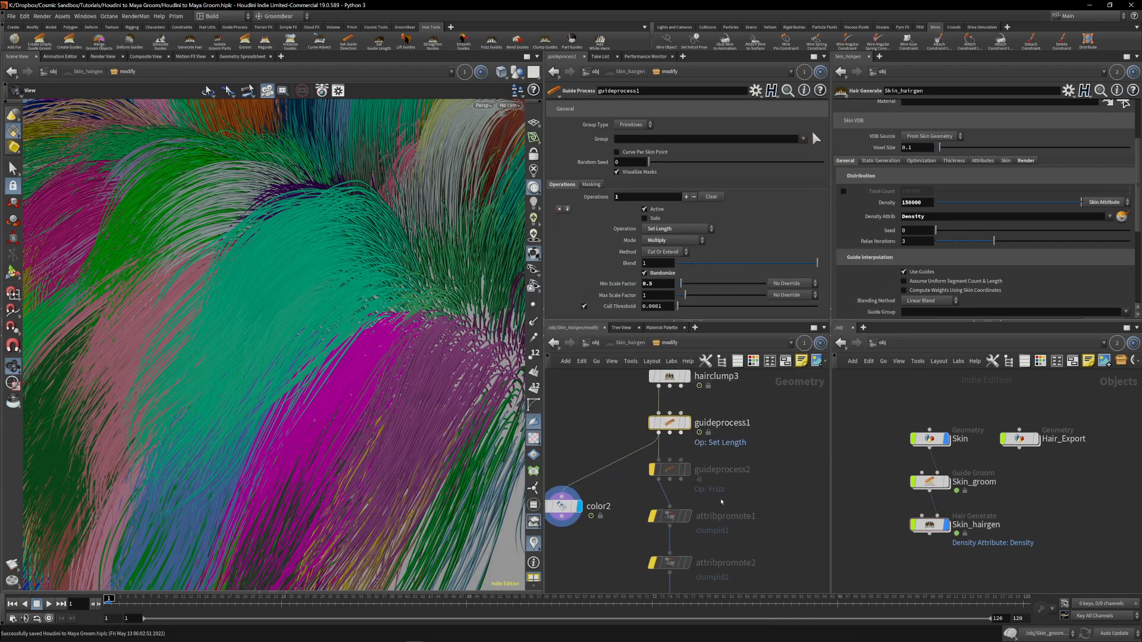
Compare the settings of guideprocess2 and guideprocess1, and review guideprocess1's available Operation and Mode options.
click(669, 486)
middle_drag(770, 505, 734, 537)
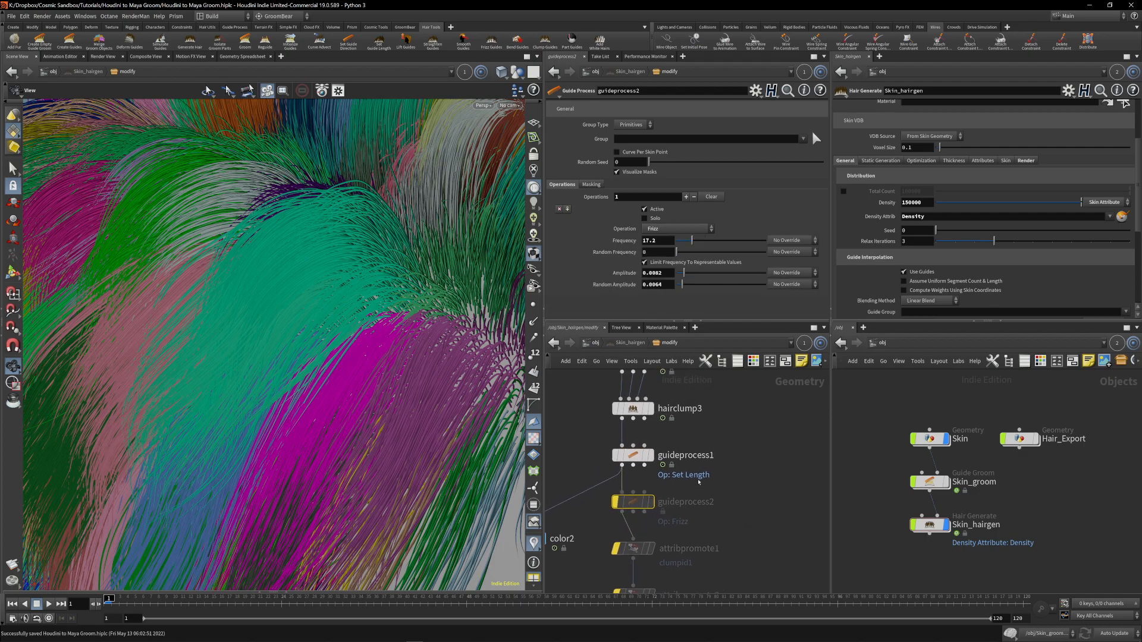
click(621, 454)
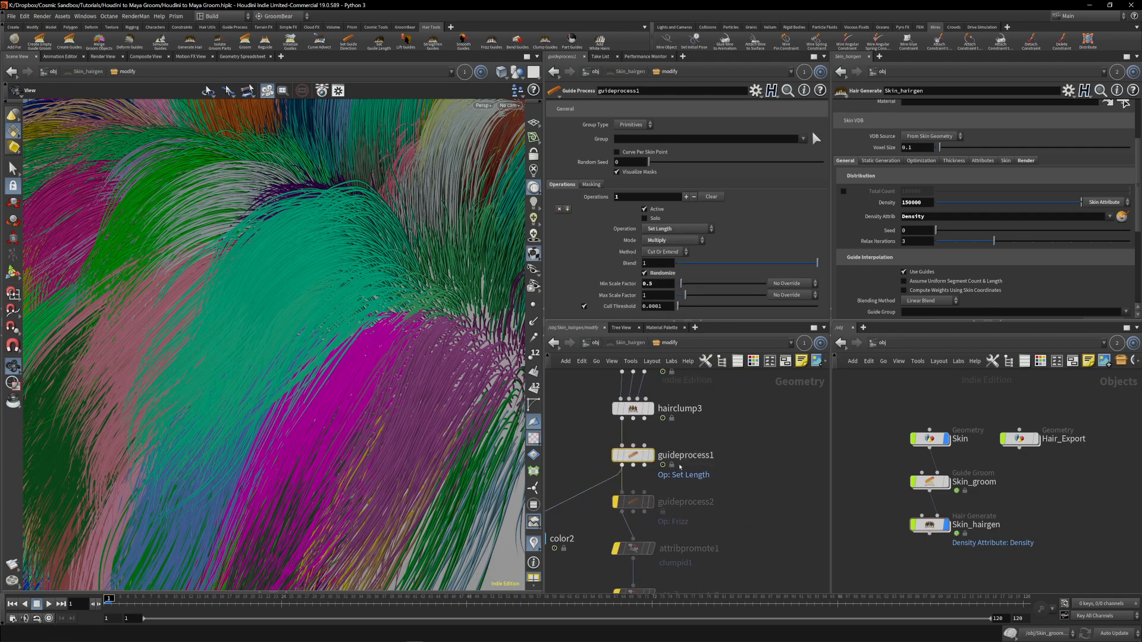
click(672, 230)
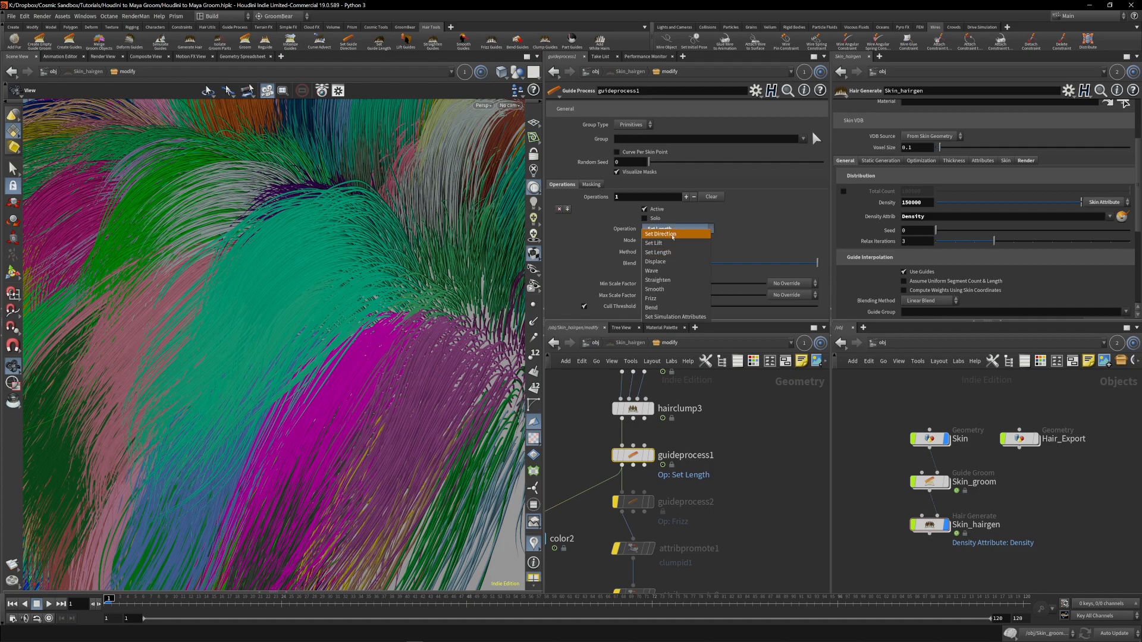
click(671, 227)
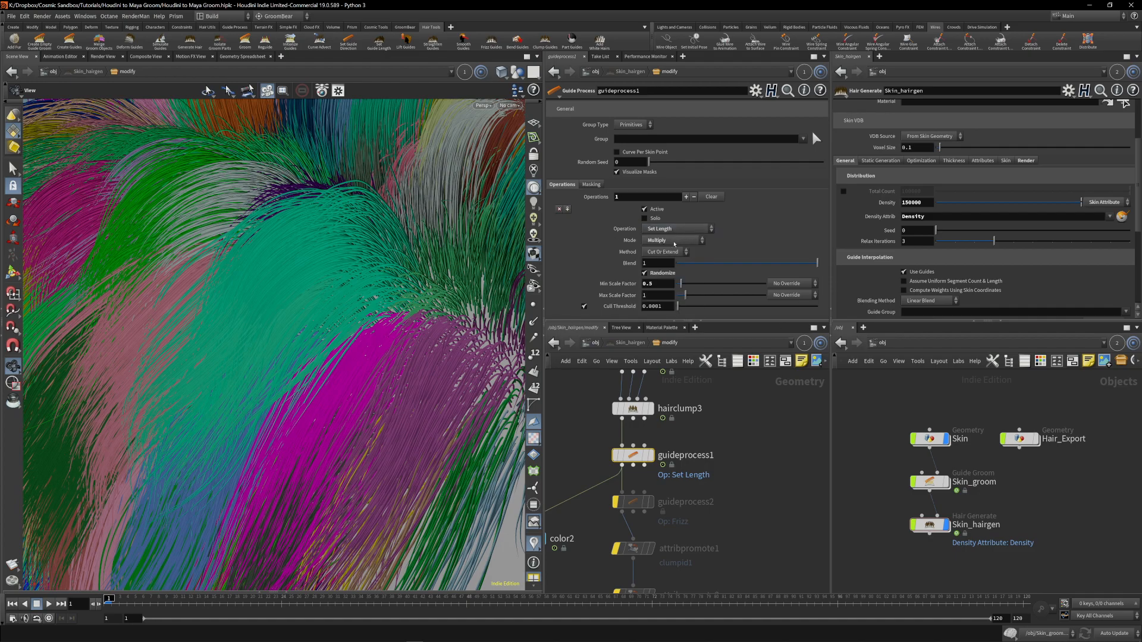
click(674, 241)
click(664, 240)
Turn Randomize off and back on in guideprocess1, compare the hair lengths, and check the Min and Max Scale Factor settings.
click(649, 274)
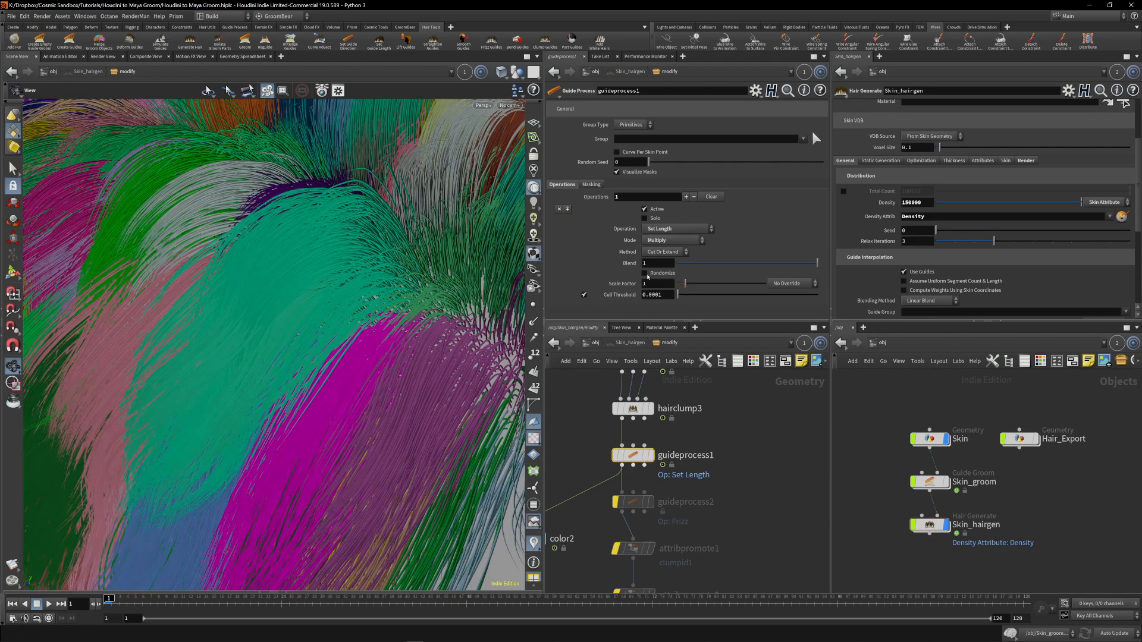
click(647, 274)
drag(657, 284, 604, 291)
key(Return)
mouse_move(285, 296)
mouse_down()
mouse_move(274, 287)
mouse_move(302, 289)
mouse_up()
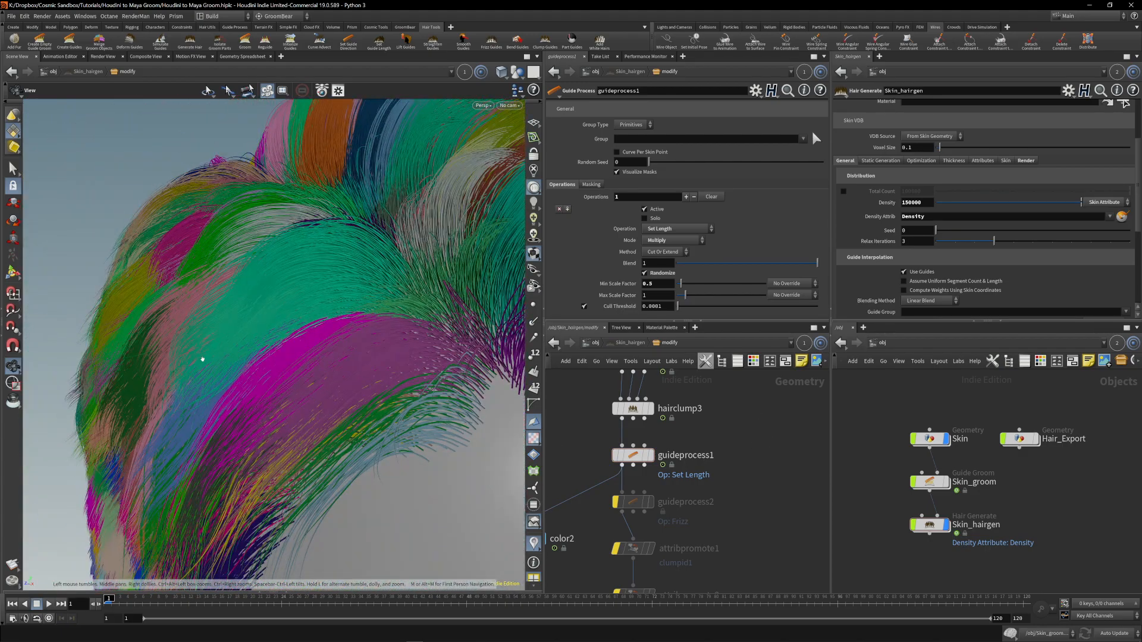
drag(286, 344, 294, 392)
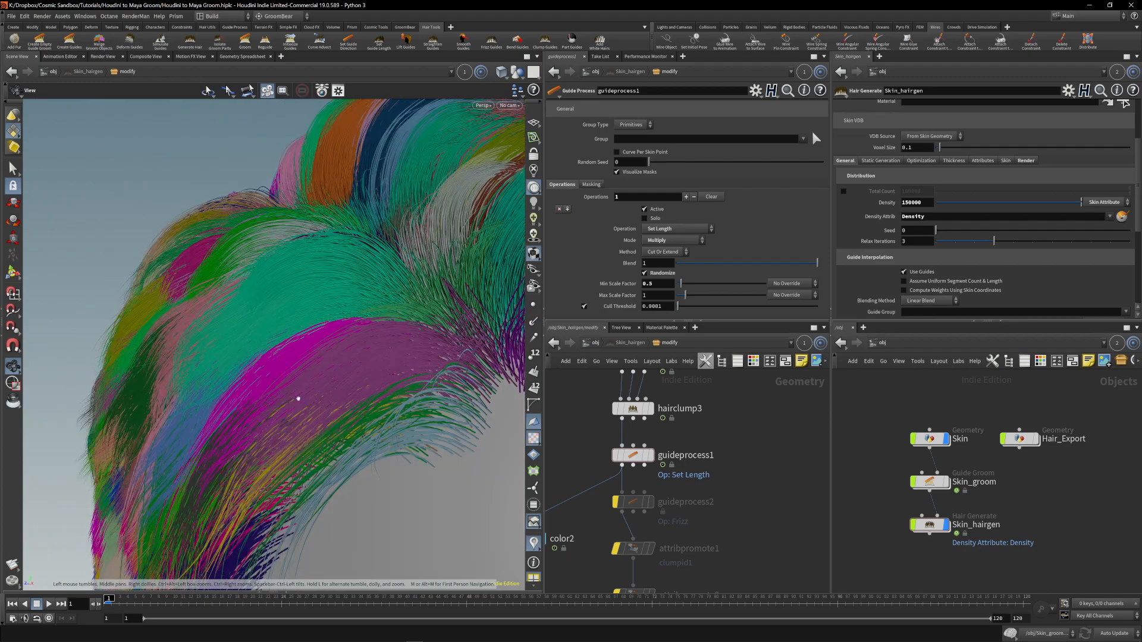
double_click(658, 284)
double_click(660, 296)
click(767, 459)
Try the Scale method in guideprocess1's Set Length operation, inspect the hair from several angles, and return to Cut Or Extend.
click(664, 253)
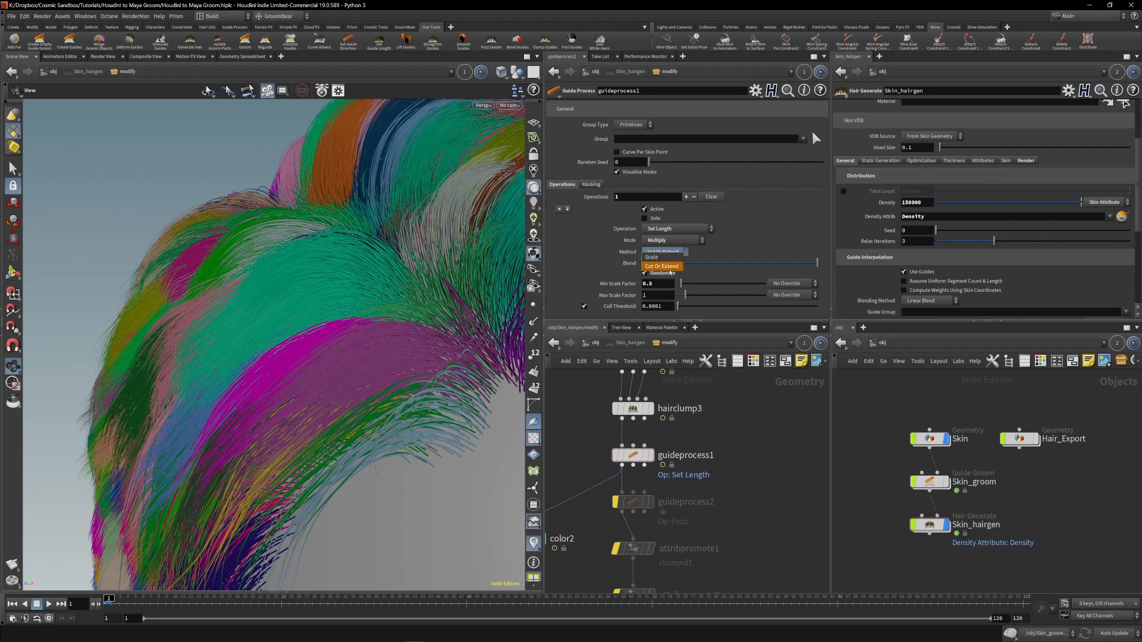
click(661, 260)
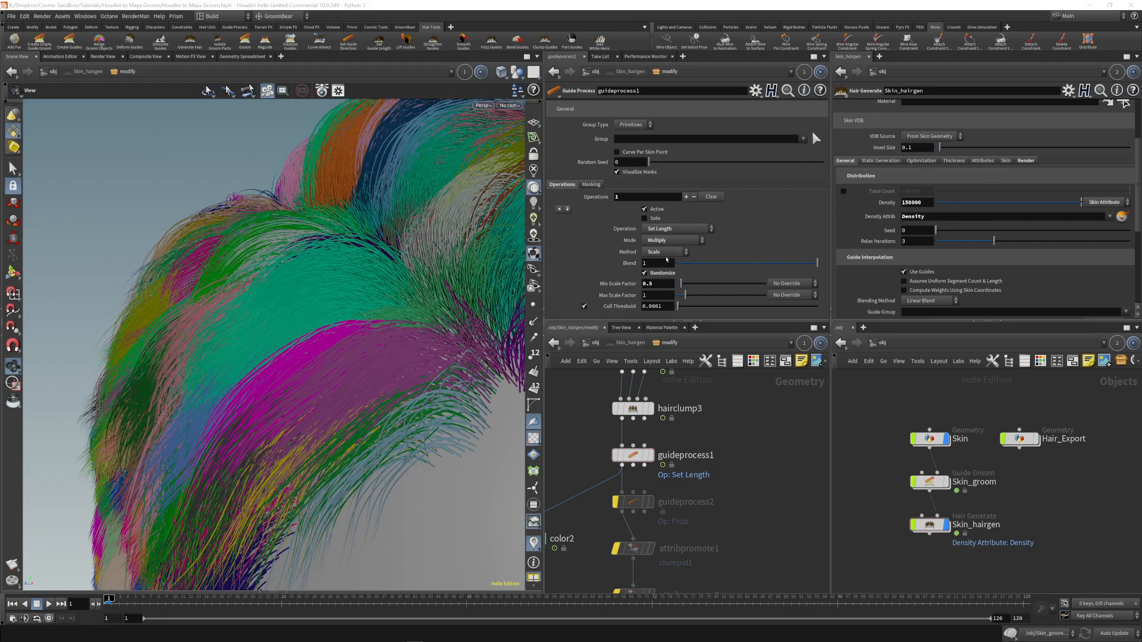
drag(286, 295, 461, 294)
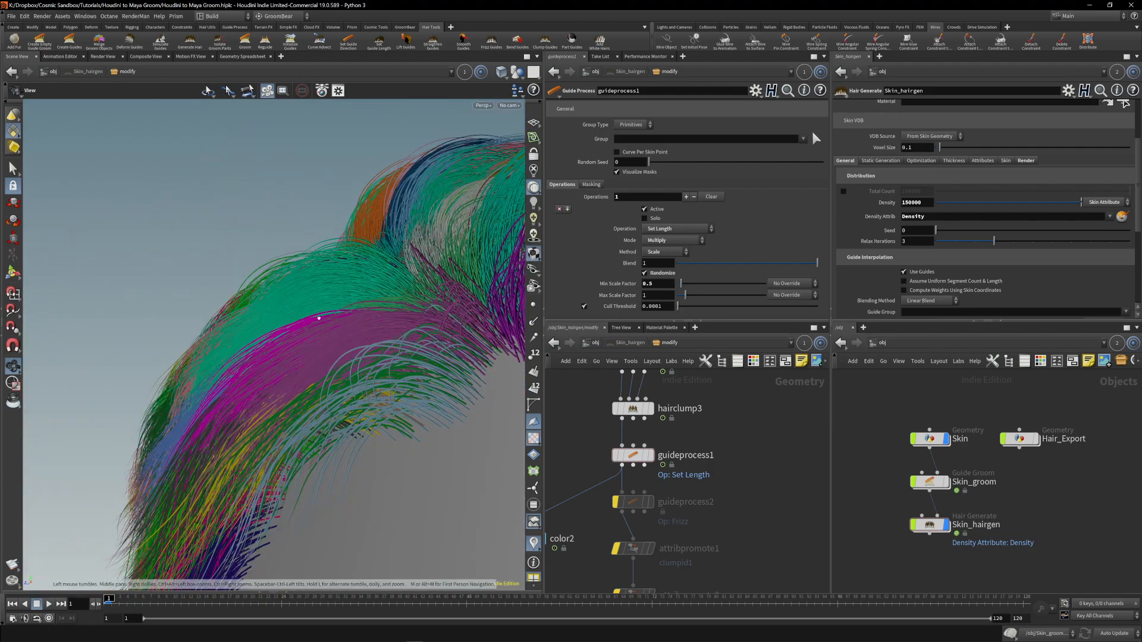
drag(314, 315, 329, 349)
right_drag(329, 349, 344, 325)
click(664, 256)
click(662, 265)
drag(343, 325, 182, 294)
right_drag(182, 295, 143, 333)
Rewire color2's input to guideprocess2's output, re-enable the guideprocess2 Frizz node, and show its settings.
middle_drag(551, 536, 615, 501)
drag(590, 494, 686, 476)
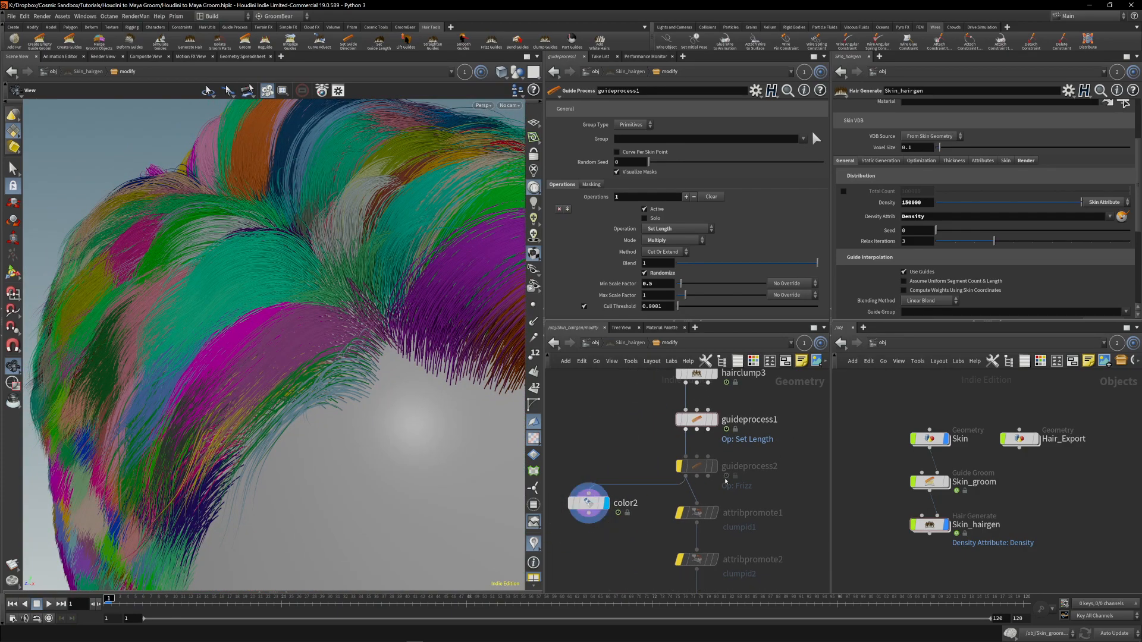
click(674, 444)
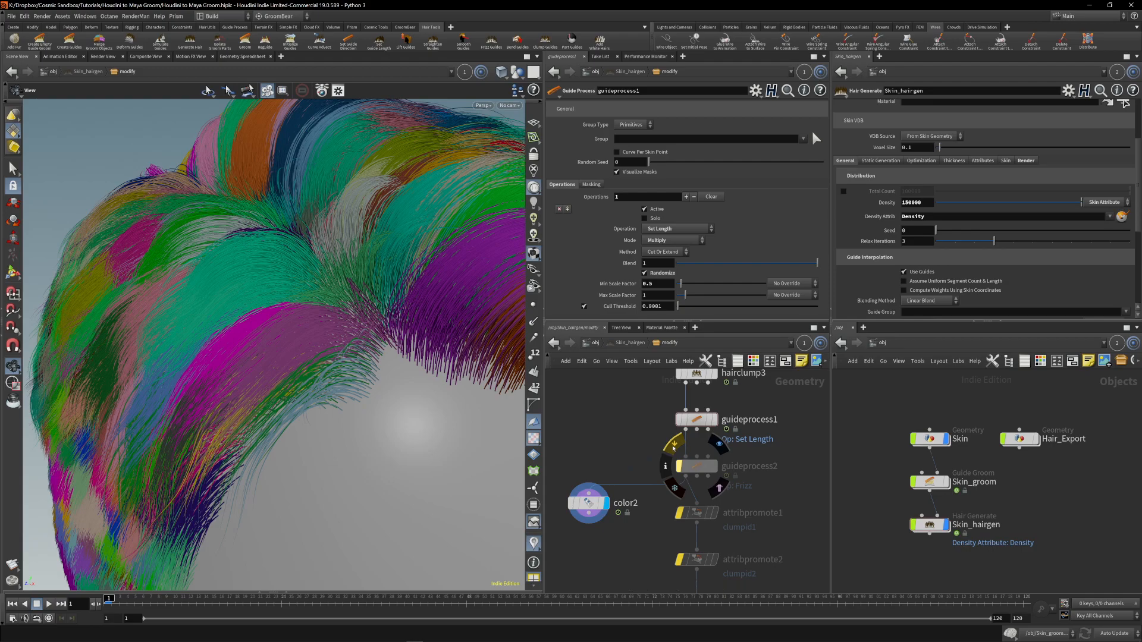
click(693, 465)
drag(589, 503, 589, 528)
Examine the frizz effect on the clump-colored hairs up close and across the whole head alongside guideprocess2's settings.
scroll(247, 326, up, 10)
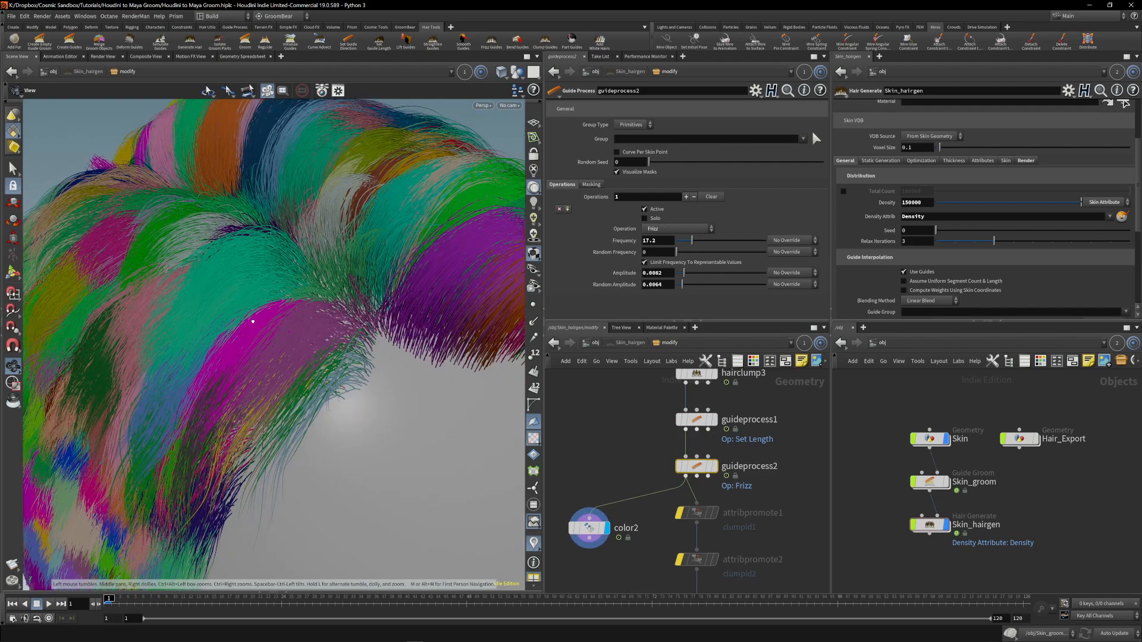
drag(235, 308, 252, 336)
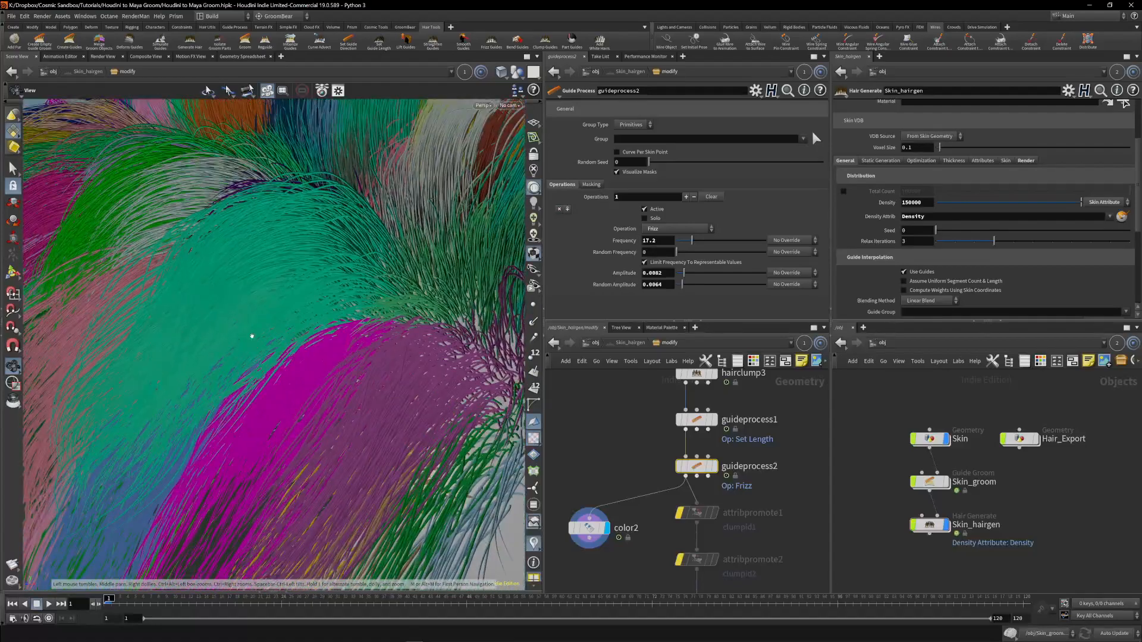
middle_drag(643, 463, 646, 431)
click(644, 432)
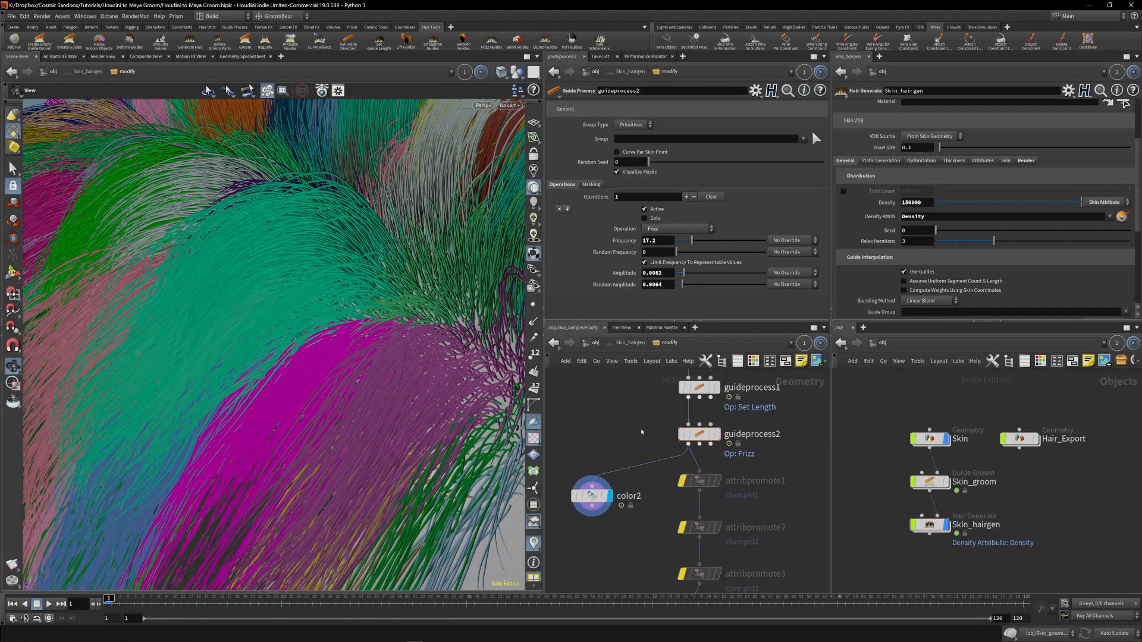
scroll(273, 274, down, 3)
click(687, 435)
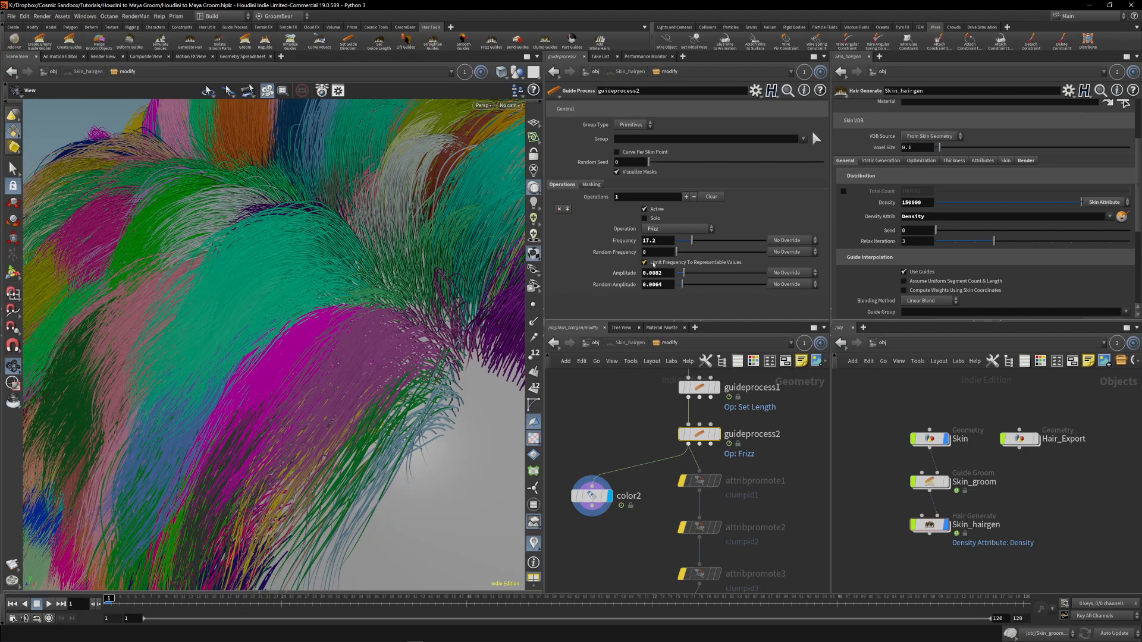
right_drag(352, 332, 155, 340)
drag(411, 310, 309, 313)
middle_drag(298, 337, 291, 336)
drag(403, 312, 408, 236)
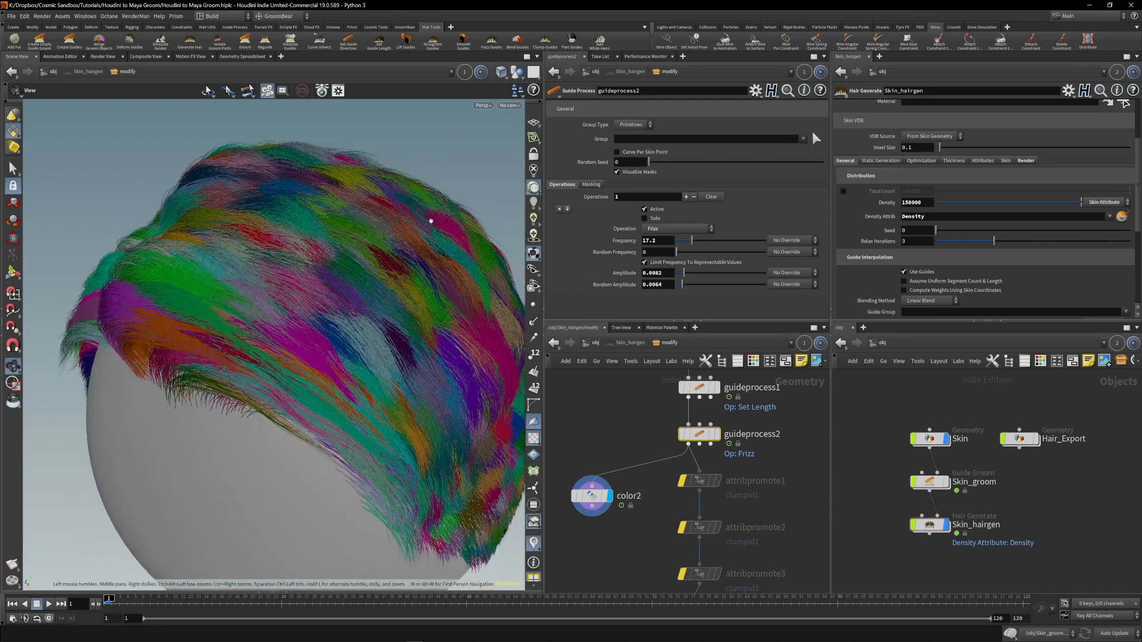
mouse_move(682, 416)
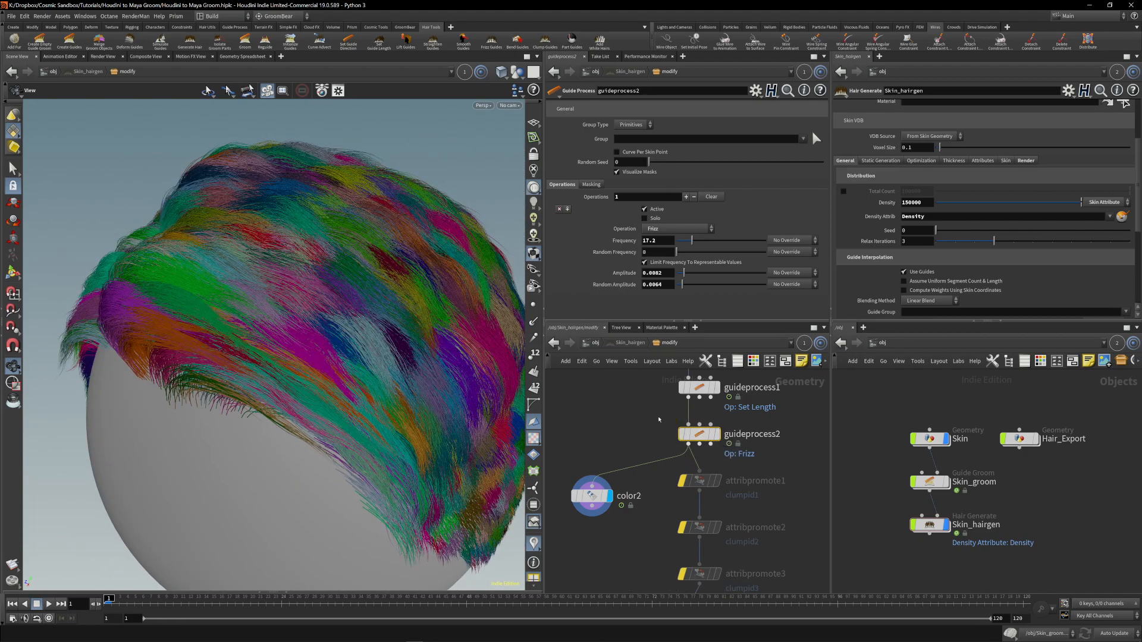
Re-enable the attribpromote1 node for clumpid1 and delete the color2 node.
middle_drag(638, 426, 627, 376)
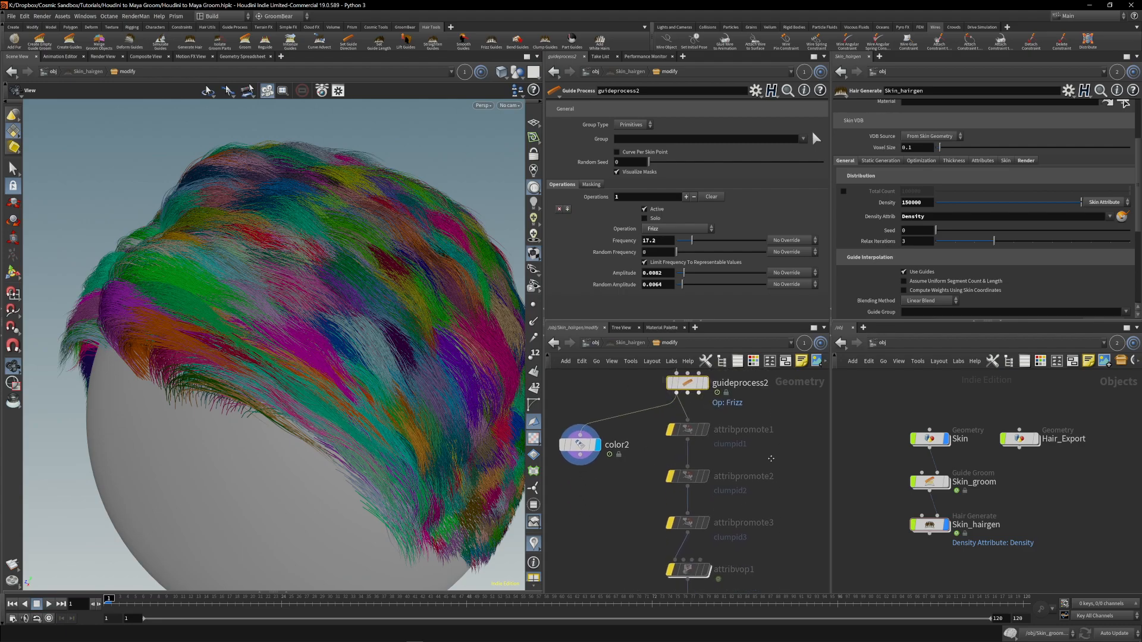
click(682, 422)
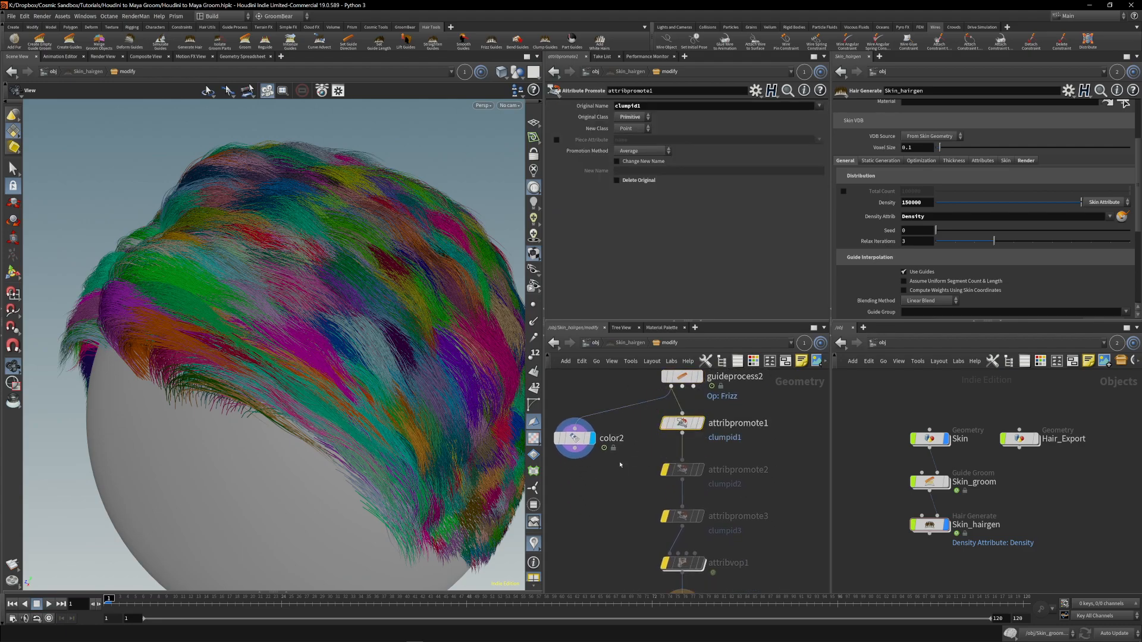
middle_drag(622, 463, 626, 448)
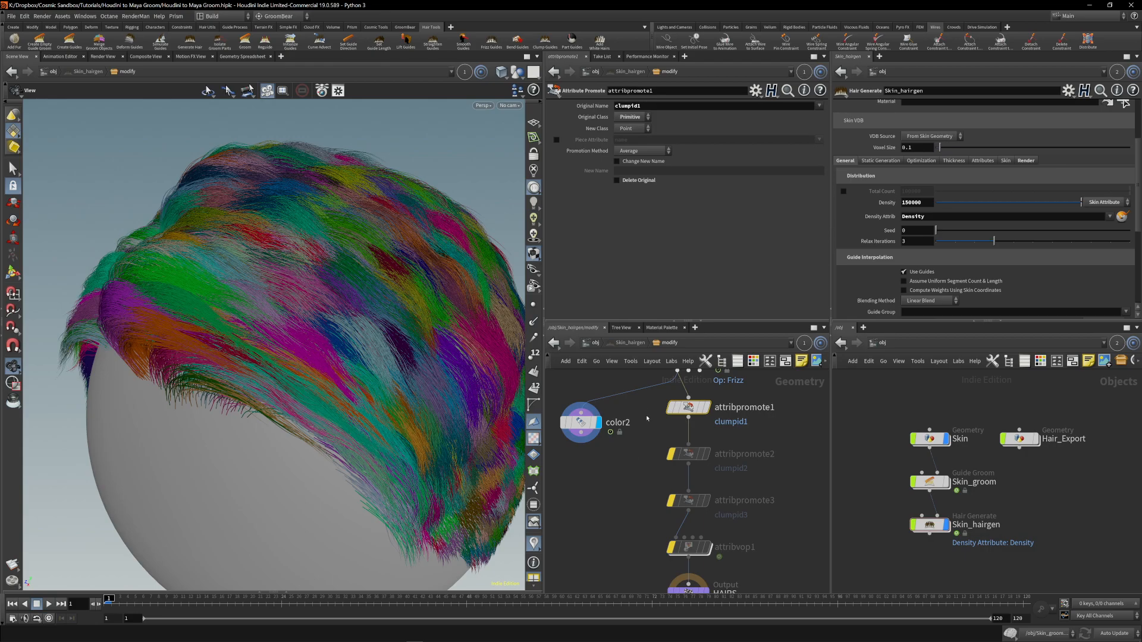
click(581, 423)
key(Delete)
Re-enable attribpromote2 and attribpromote3, display attribpromote3's output, and save the scene.
drag(641, 447, 694, 521)
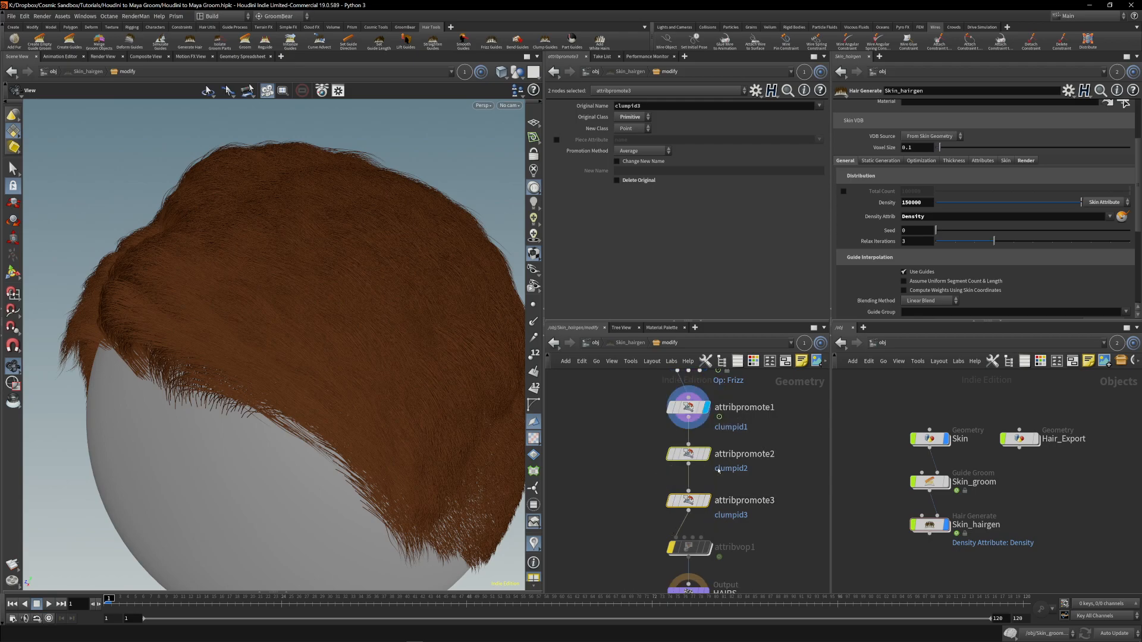
click(708, 444)
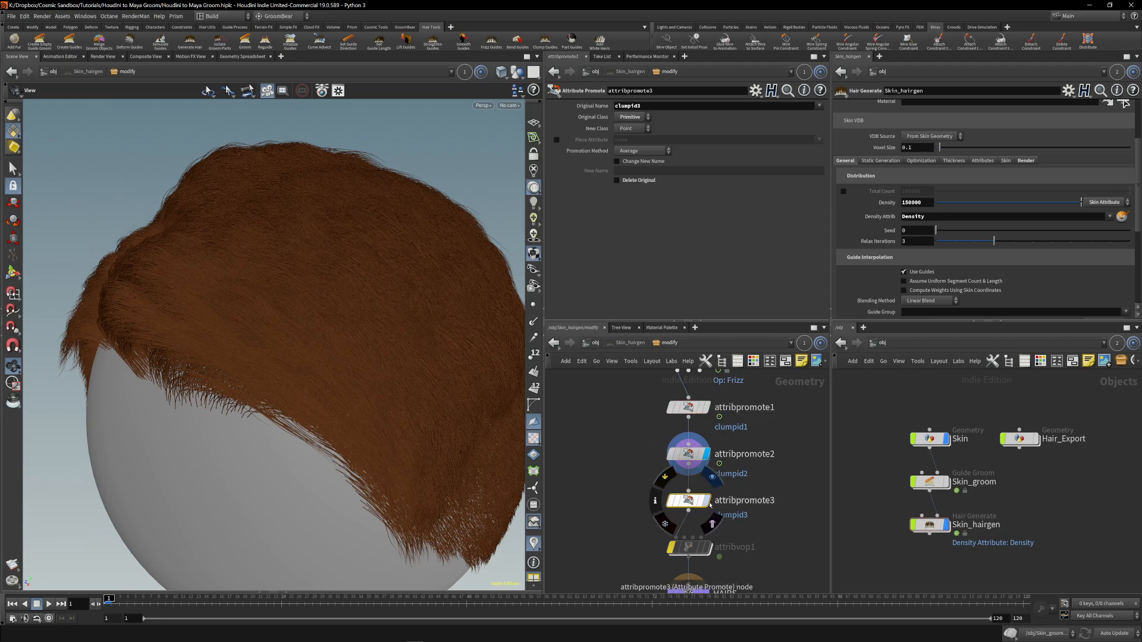
click(688, 501)
key(ctrl+s)
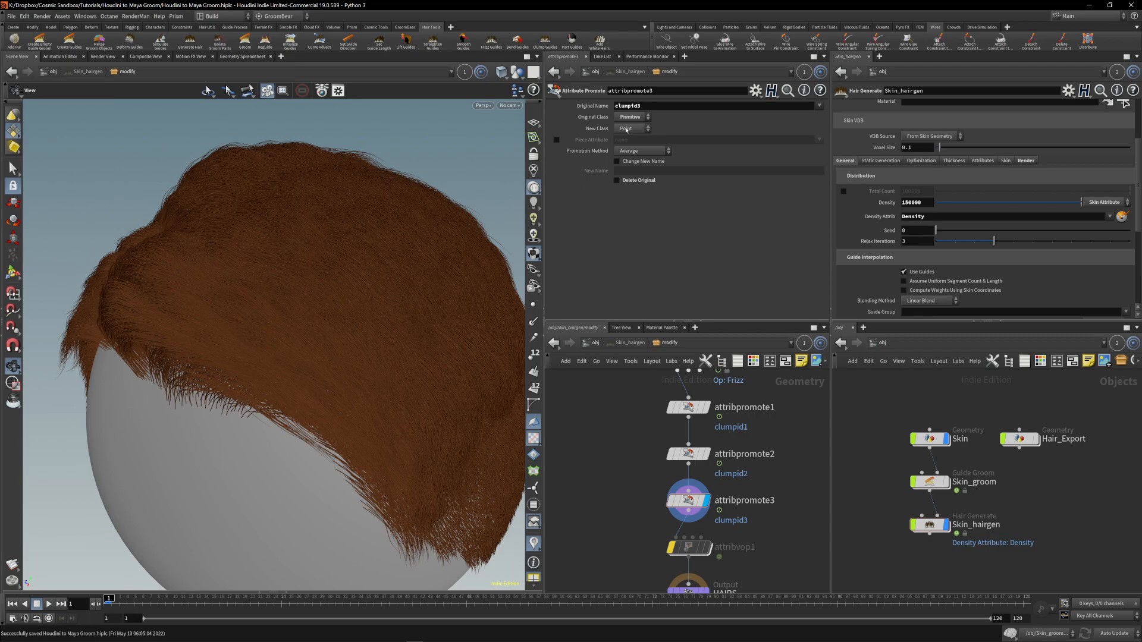
Re-enable the attribvop1 node and display its output to show the hair color variation.
middle_drag(633, 478, 623, 417)
mouse_move(679, 486)
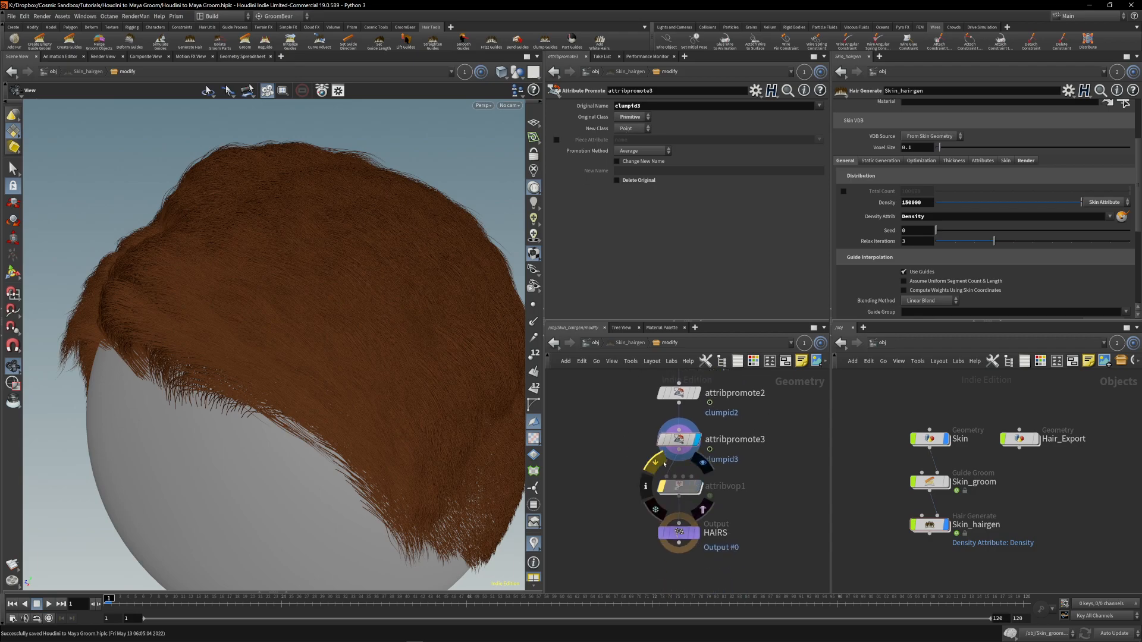
click(659, 462)
click(702, 461)
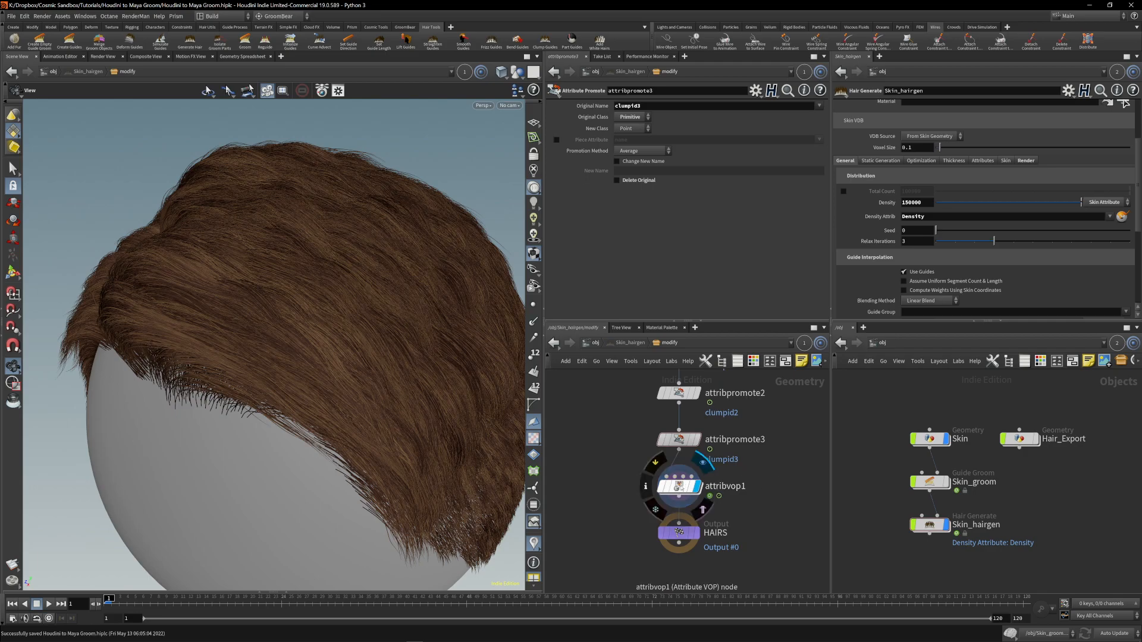
Show attribvop1's settings, collapse the color ramp's point controls, and view the groom from the front.
click(678, 487)
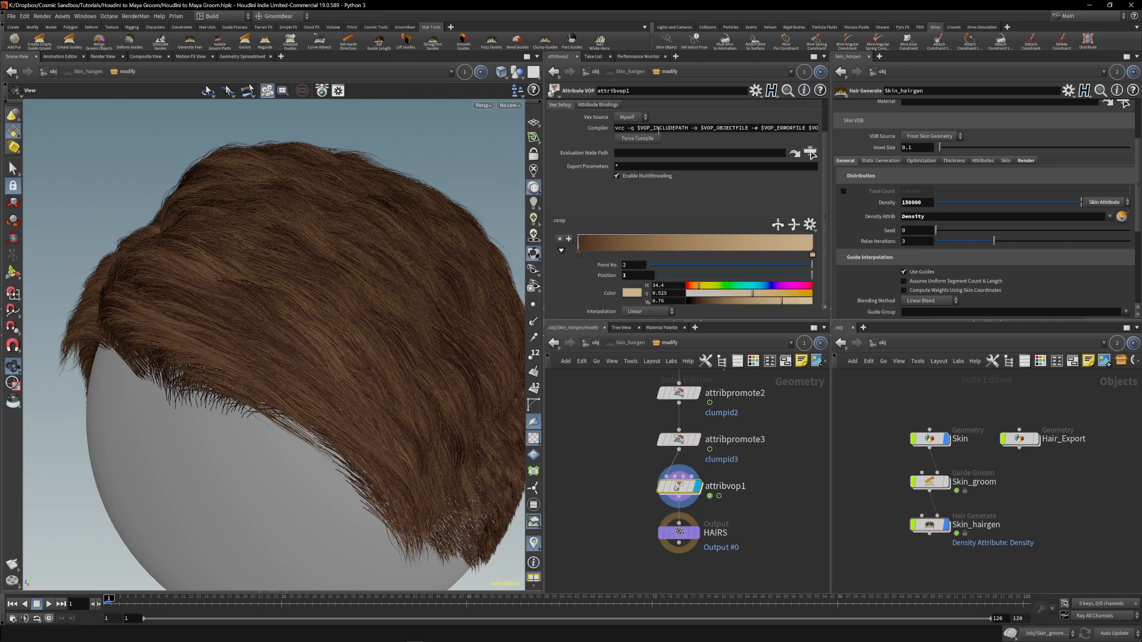
click(560, 251)
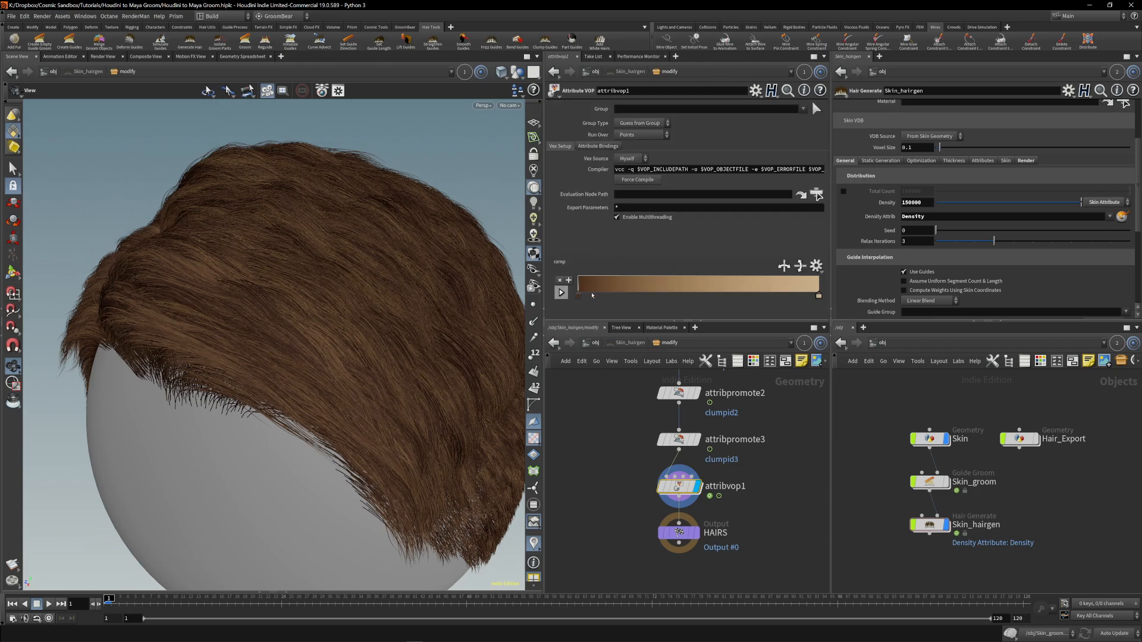
drag(311, 262, 320, 335)
Review the three attribpromote nodes that convert the clump IDs from primitive to point, and show attribvop1's settings.
middle_drag(624, 419, 624, 484)
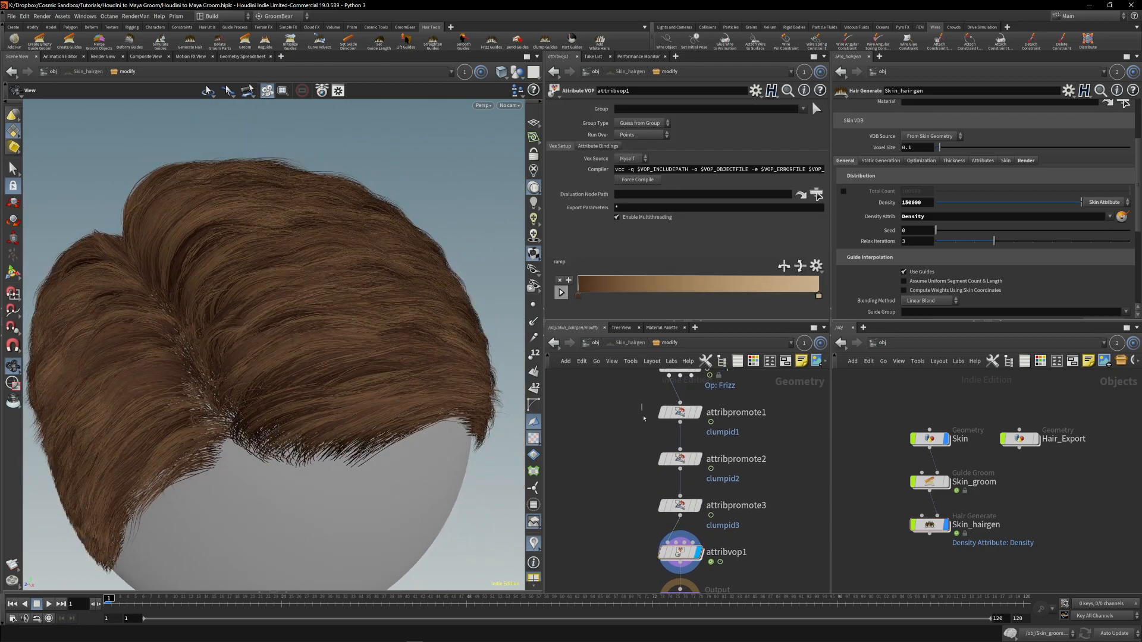
drag(642, 409, 684, 522)
click(593, 475)
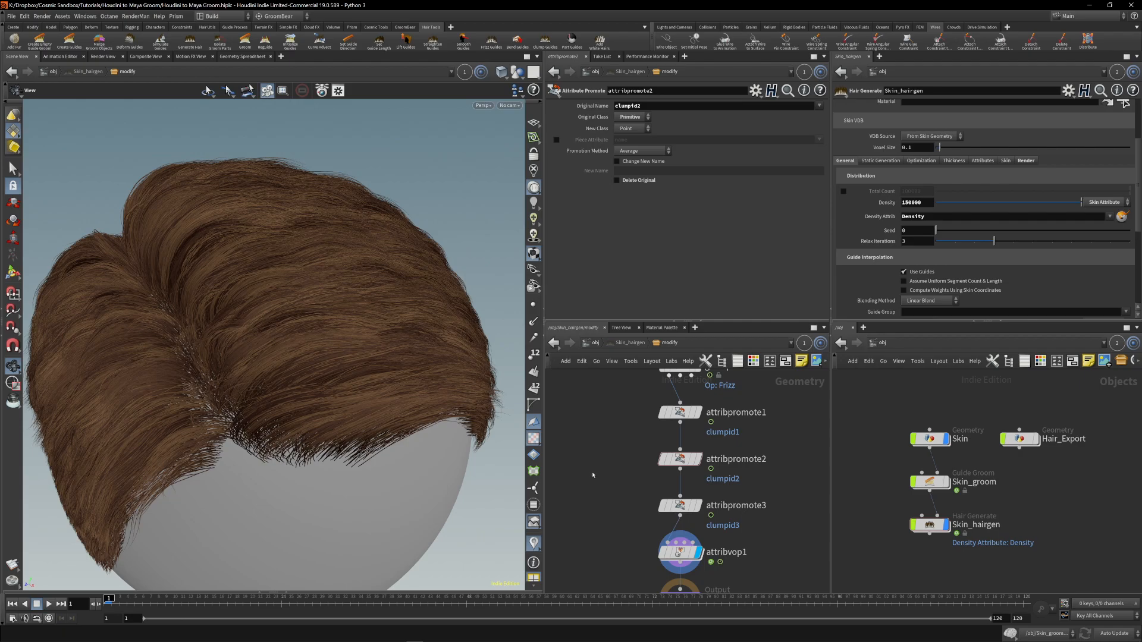
drag(615, 403, 703, 514)
middle_drag(616, 484, 607, 451)
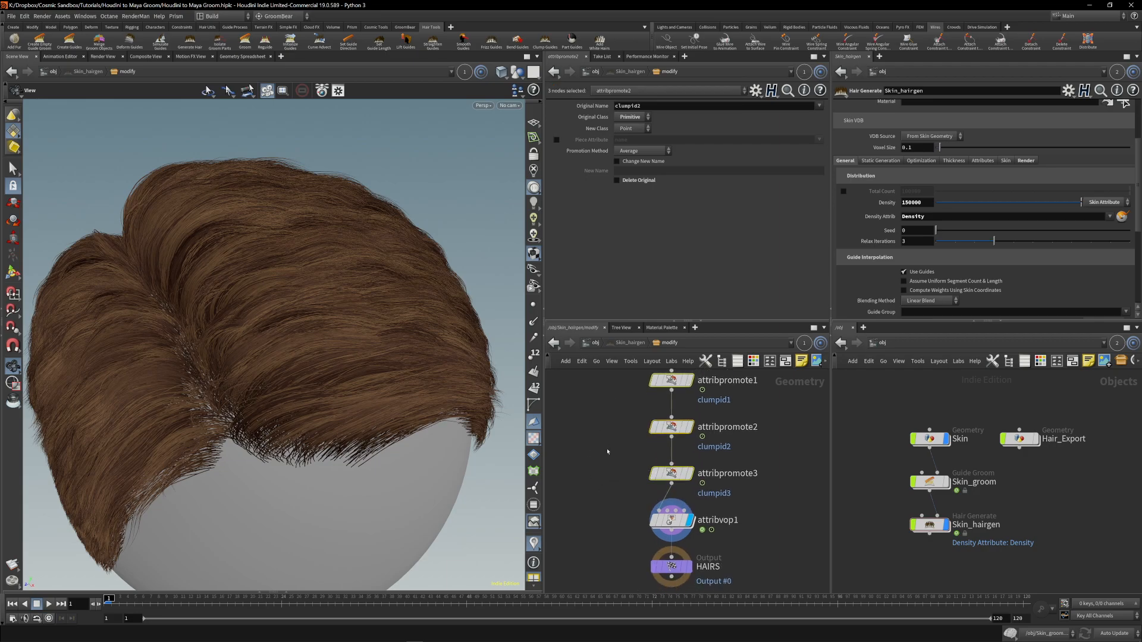
click(607, 452)
drag(614, 493, 654, 526)
middle_drag(611, 492, 607, 467)
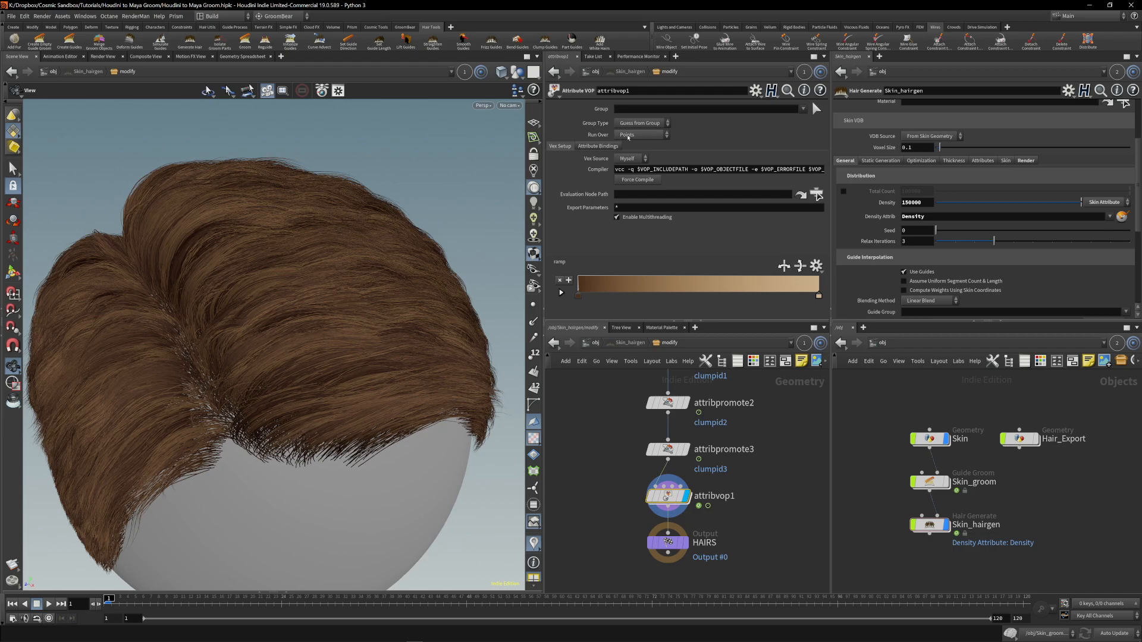
Open the attribvop1 network, search its operator list for "bind", and examine the clump ID bind nodes.
double_click(666, 496)
scroll(659, 483, down, 5)
key(Tab)
text(bind)
key(Escape)
scroll(658, 423, up, 4)
key(Tab)
key(Escape)
key(Tab)
key(Escape)
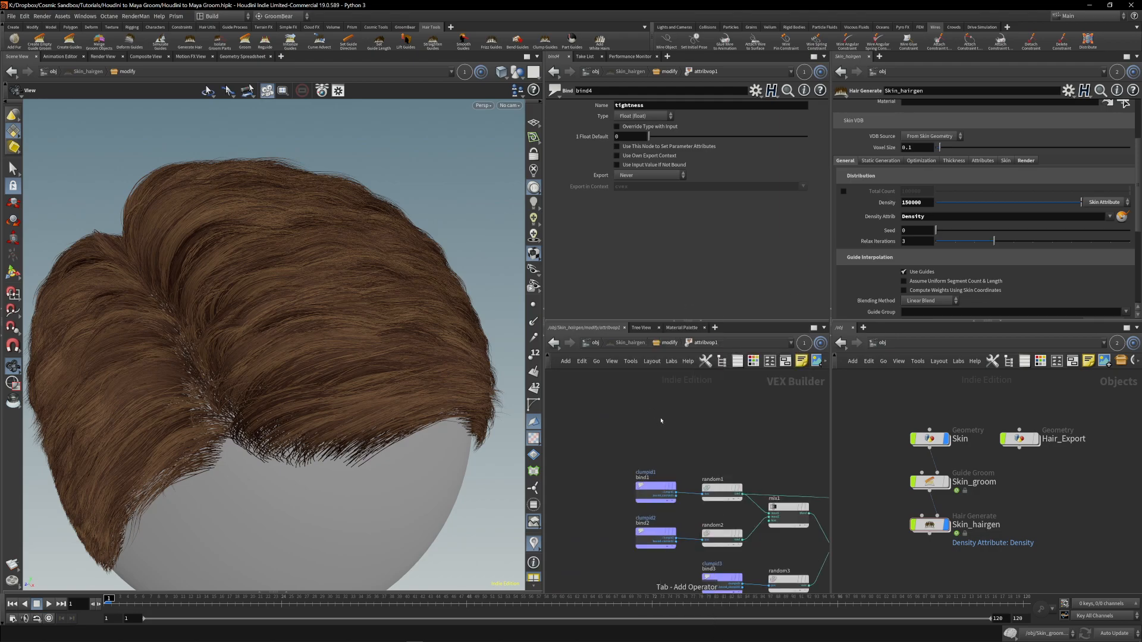
Place a new Bind node in the attribvop1 network and move it above mix3 near the geometry output.
click(697, 415)
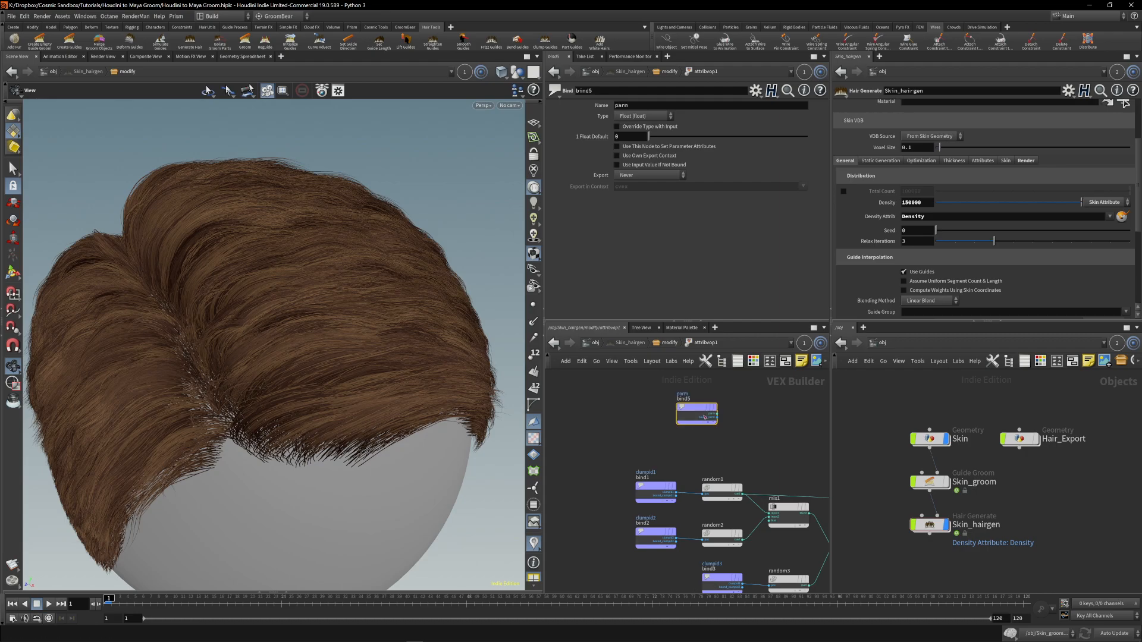
middle_drag(760, 461, 594, 456)
scroll(594, 456, down, 4)
drag(556, 428, 770, 418)
middle_drag(784, 474, 634, 474)
scroll(634, 473, up, 5)
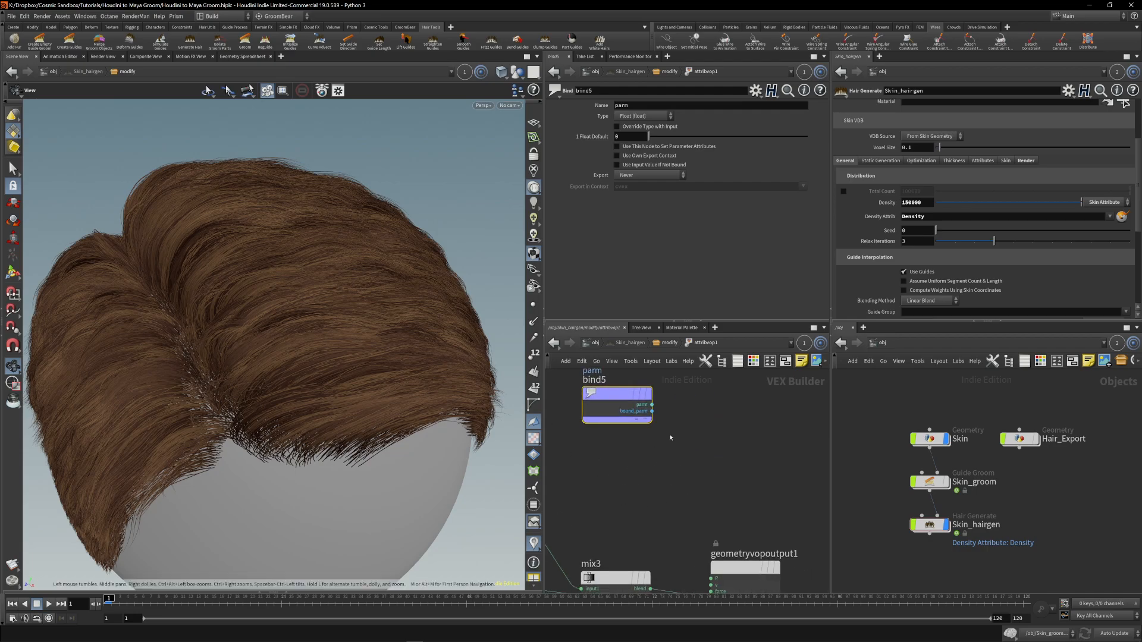
Add a Random node fed by the new bind node's parm output.
click(652, 405)
key(Tab)
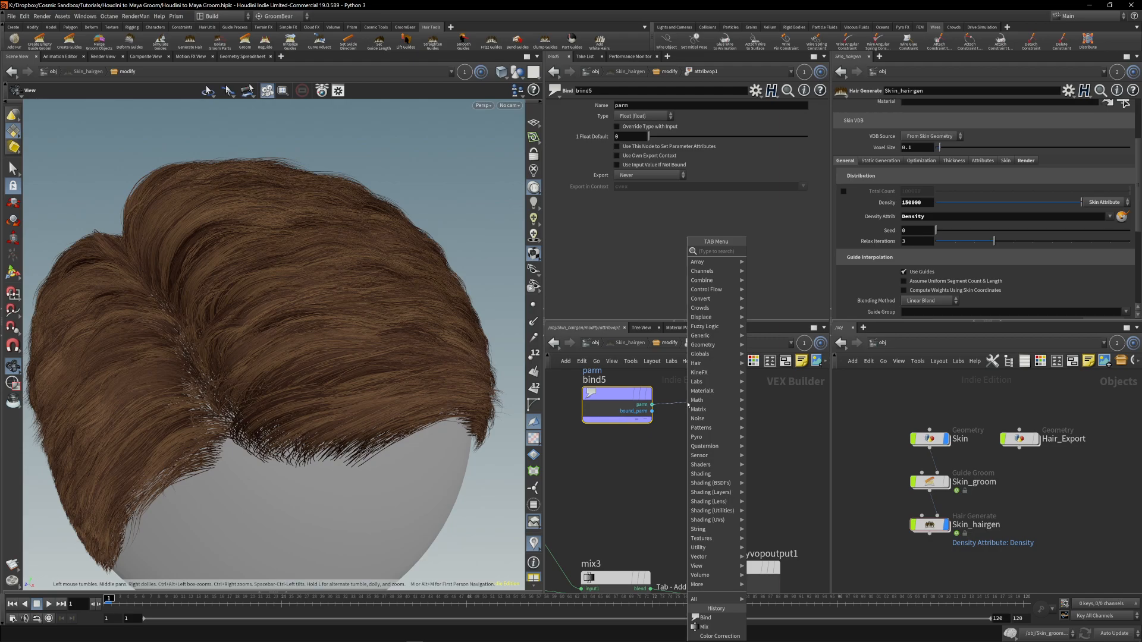
text(random)
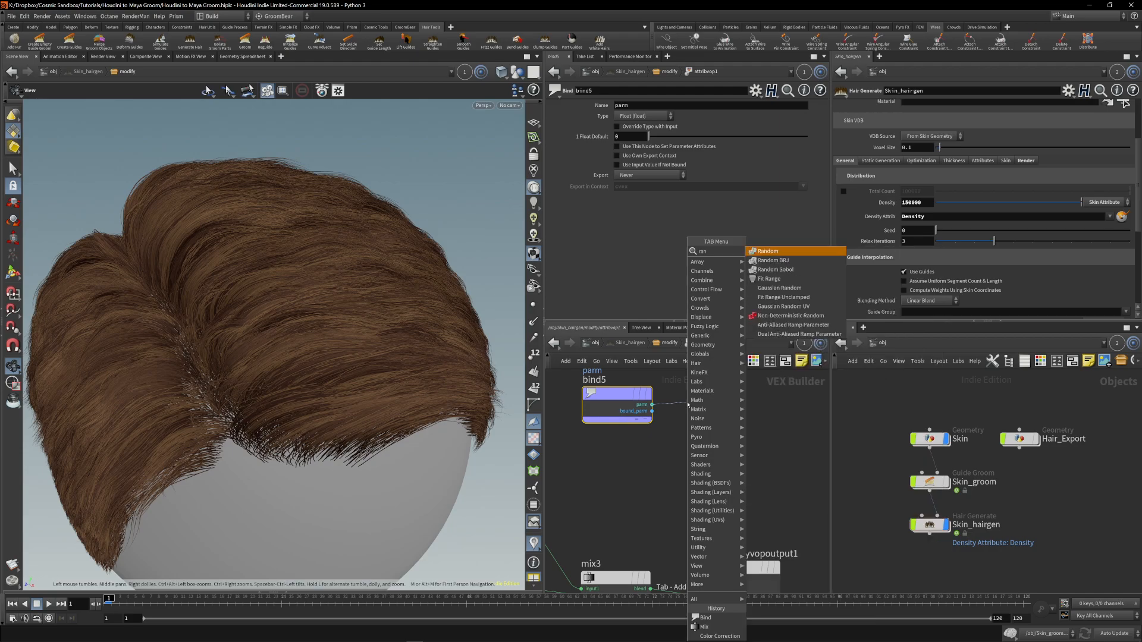
key(Return)
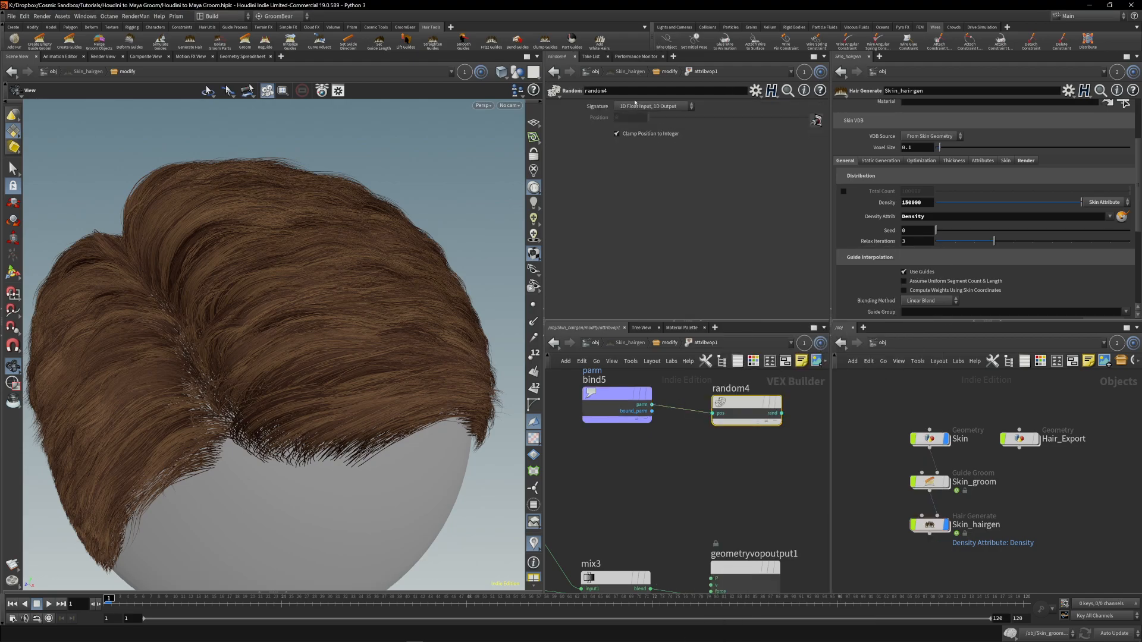
Arrange the new bind and random nodes, and connect the random output to the geometry output's Cd input.
middle_drag(711, 485, 723, 479)
drag(774, 444, 623, 387)
drag(752, 410, 641, 420)
middle_drag(655, 437, 750, 436)
drag(741, 416, 707, 420)
click(731, 479)
scroll(731, 479, down, 1)
middle_drag(733, 468, 673, 440)
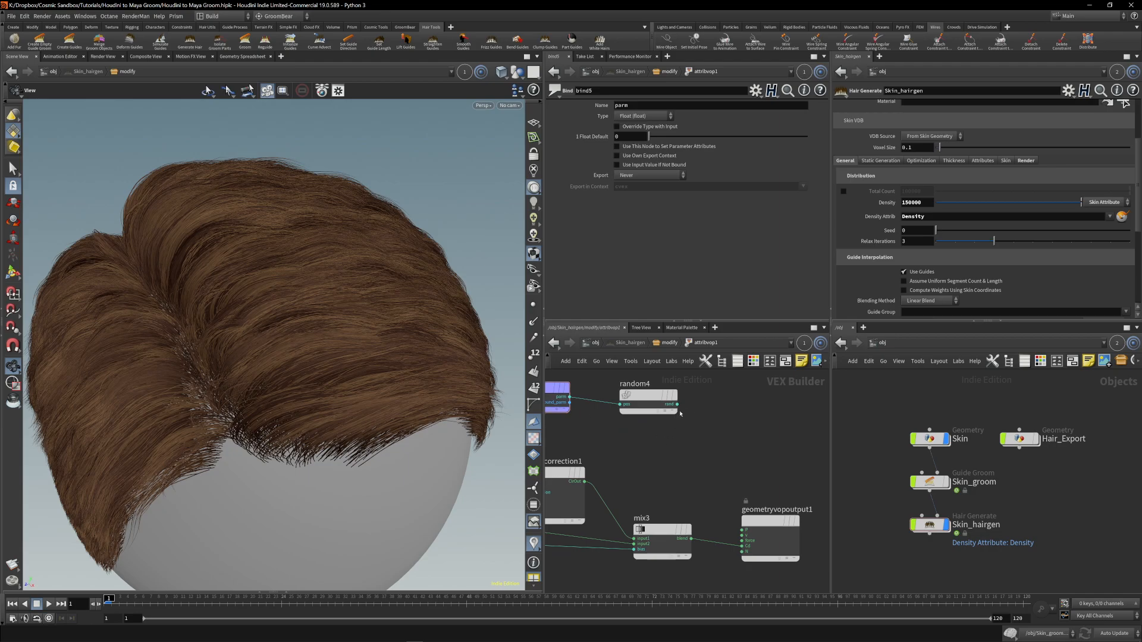
drag(677, 404, 743, 546)
click(649, 398)
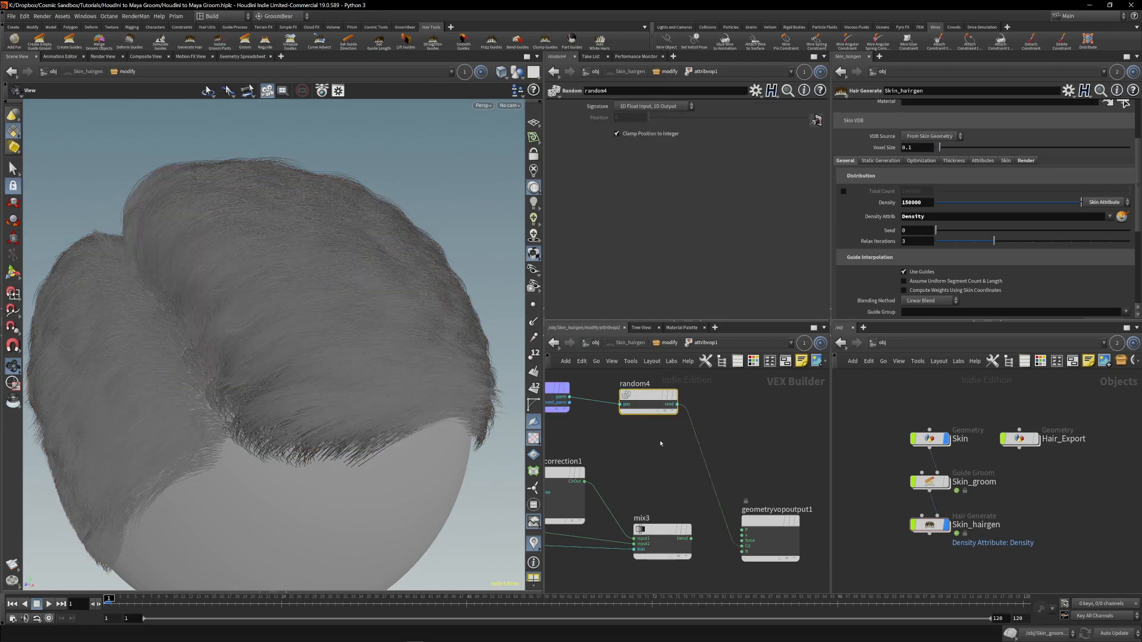
Set the new bind node's attribute name to clumpid1.
middle_drag(660, 440, 687, 460)
click(645, 109)
click(631, 463)
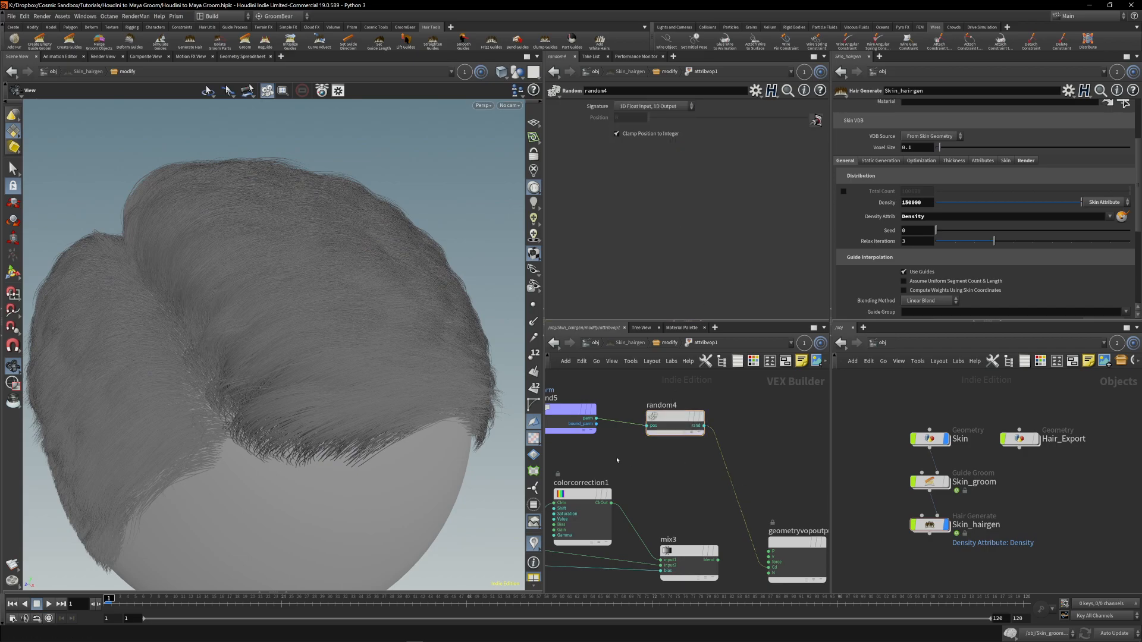
middle_drag(631, 463, 662, 463)
click(597, 414)
text(clumpid1)
key(Return)
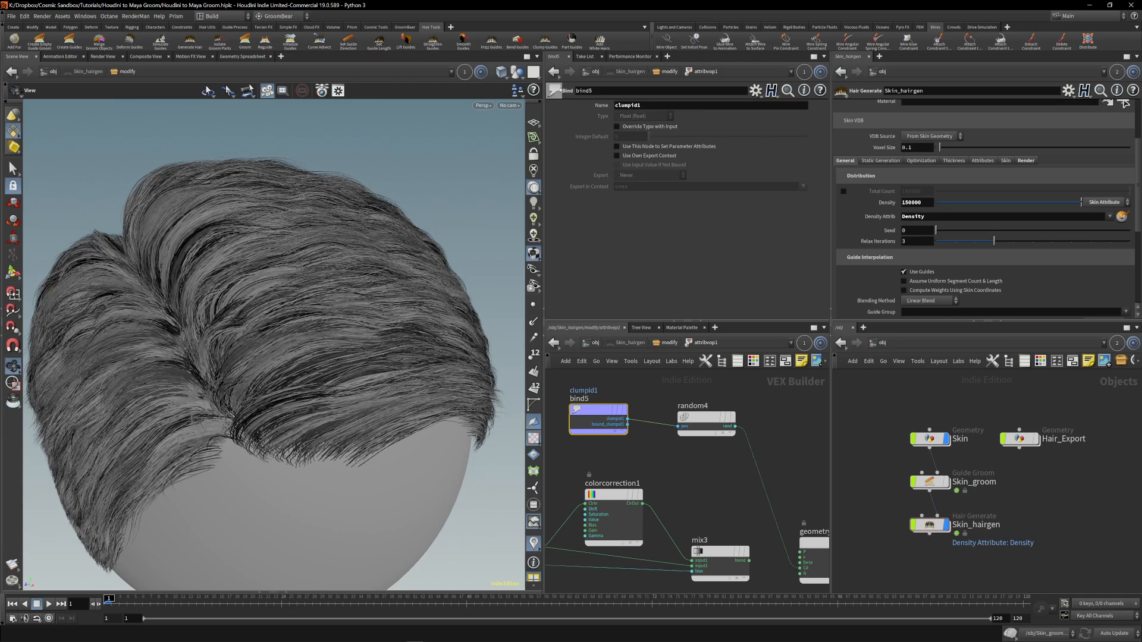
Try the 1D Integer Input, 3D Color signature on random4 and return it to 1D Integer Input, 1D Output.
click(706, 419)
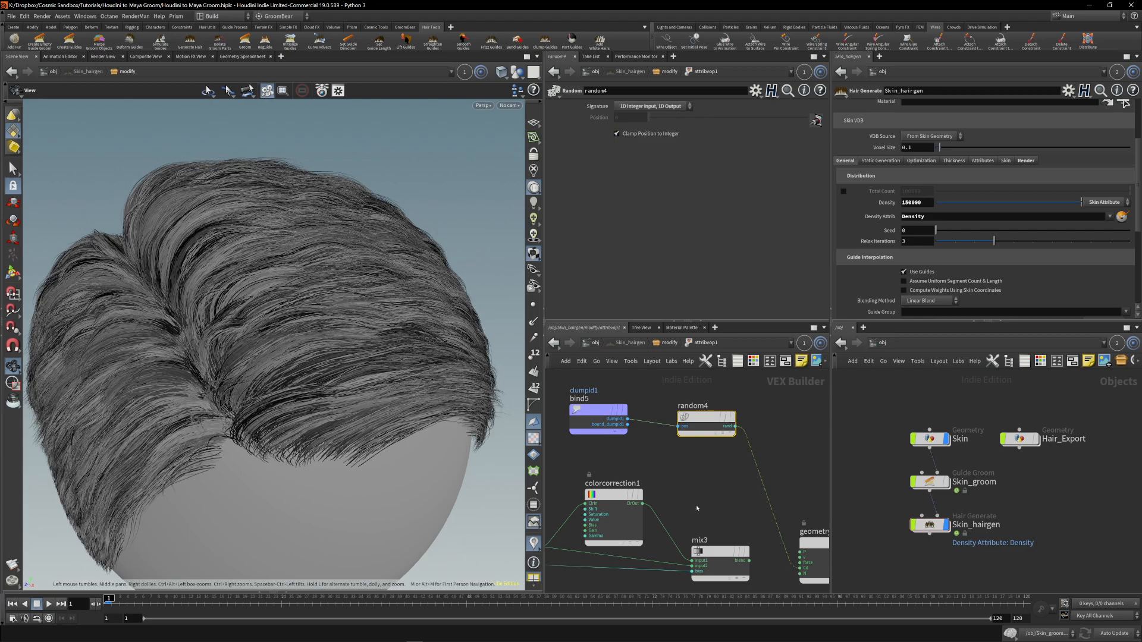
drag(699, 422, 695, 415)
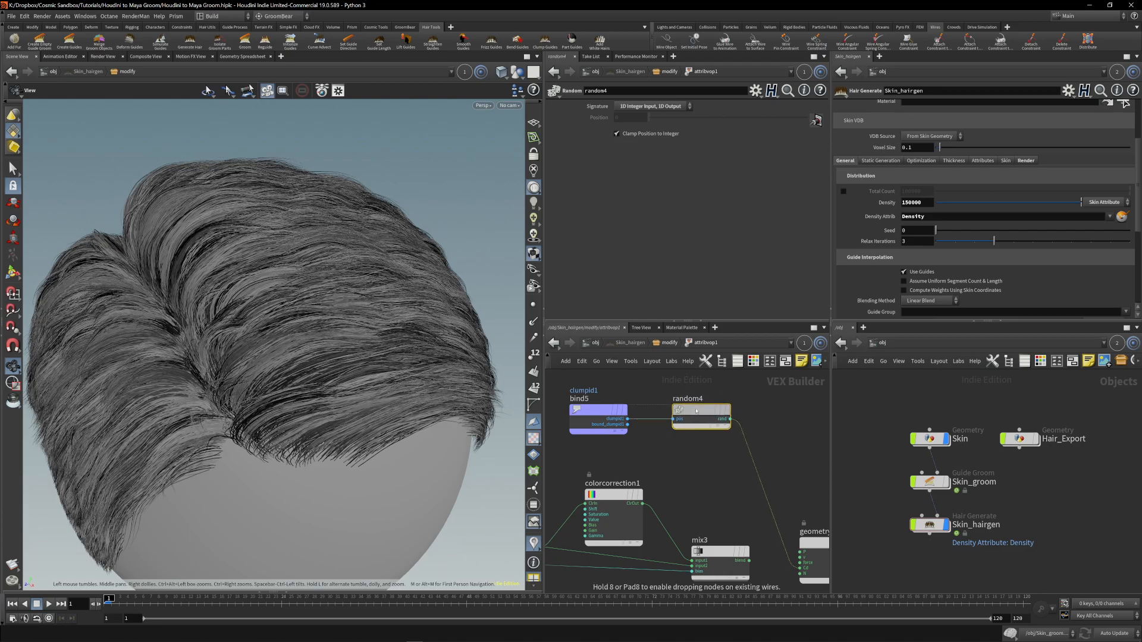
click(655, 105)
click(655, 147)
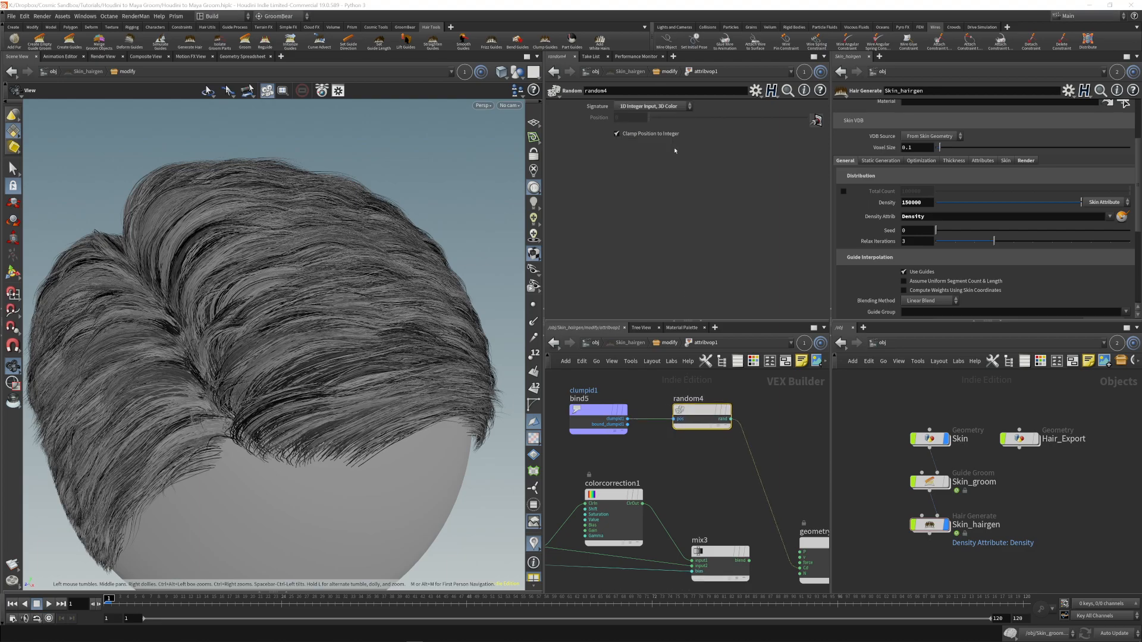
click(660, 109)
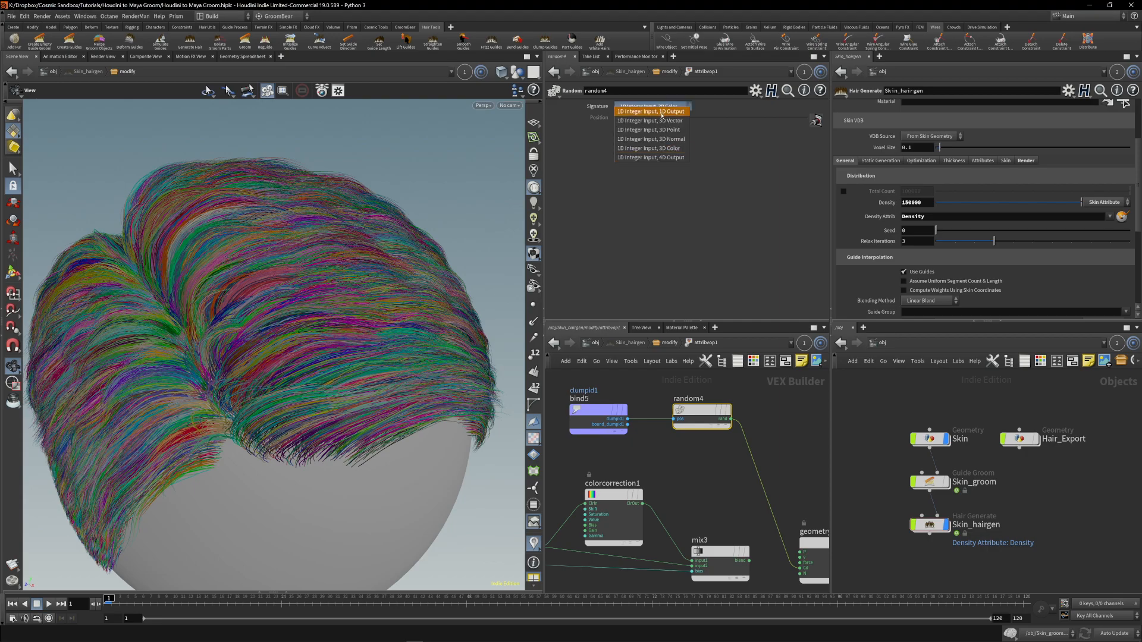
click(662, 112)
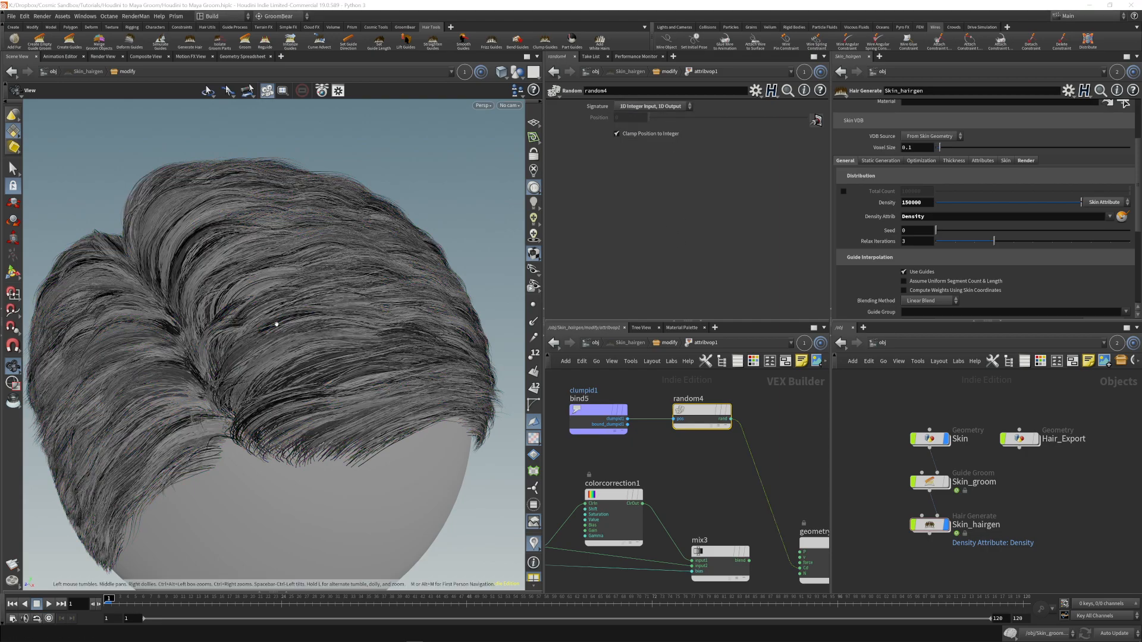
mouse_move(722, 488)
middle_down()
mouse_move(749, 477)
mouse_move(717, 492)
middle_up()
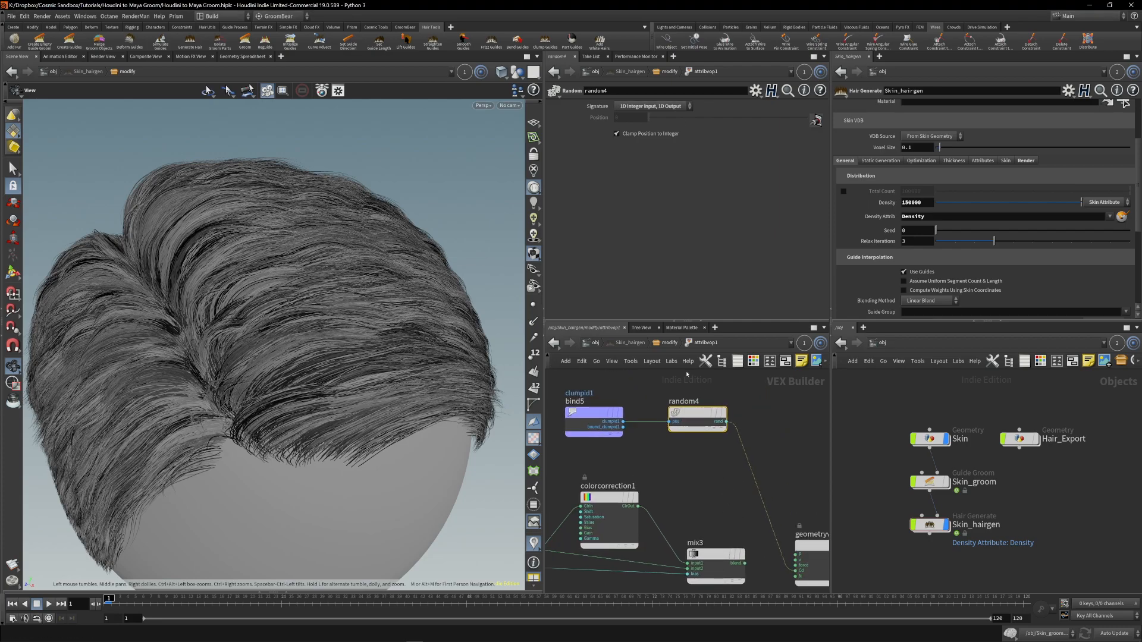
Set random4's signature to 1D Integer Input, 3D Color and inspect the per-clump hair colors.
click(654, 106)
click(651, 154)
drag(268, 299, 291, 340)
middle_drag(647, 455, 760, 479)
drag(764, 481, 663, 423)
drag(756, 428, 668, 423)
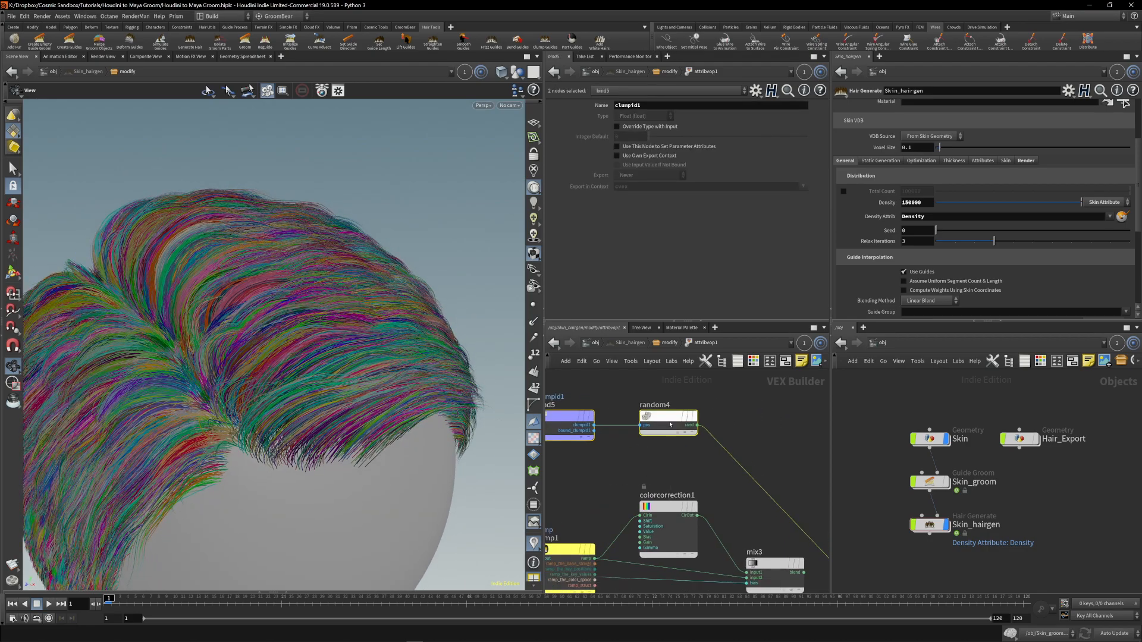
Insert a Color Mix node on the wire between random4 and the geometry output.
click(716, 465)
key(Tab)
text(color)
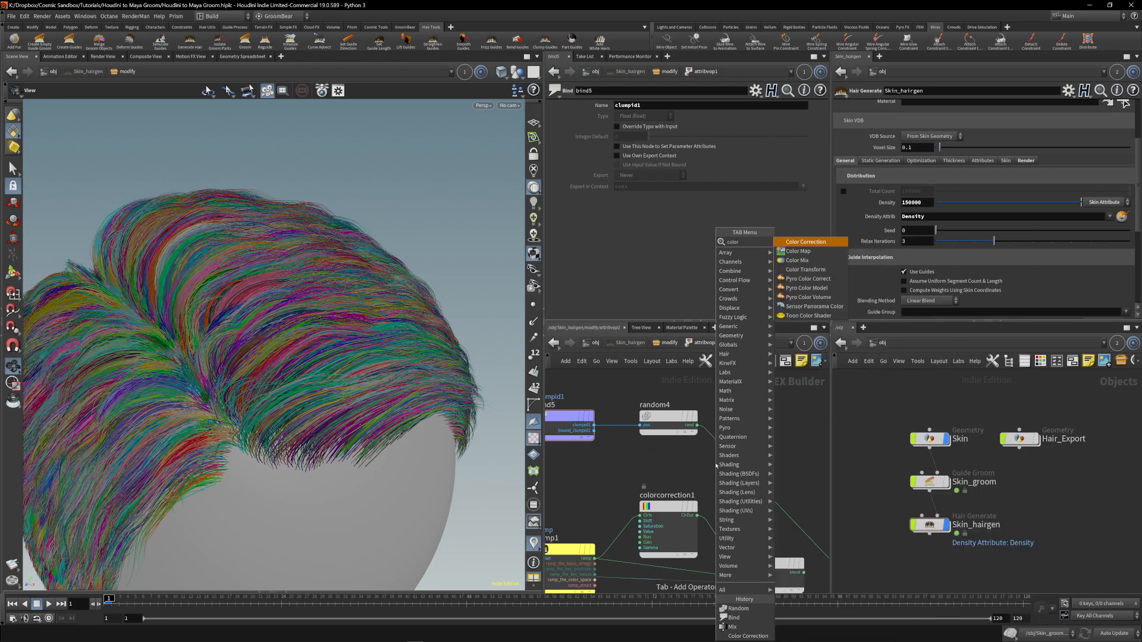
key(Return)
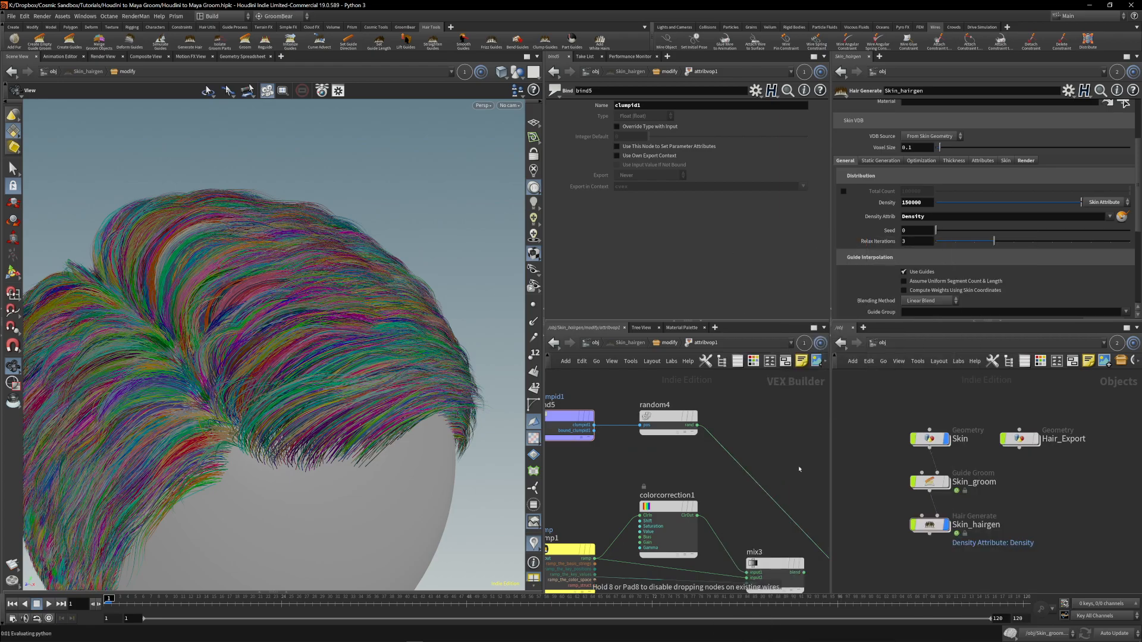
click(755, 483)
Set the Color Mix node's secondary color to a dark brown of 0.245, 0.141978, 0.038955.
click(643, 125)
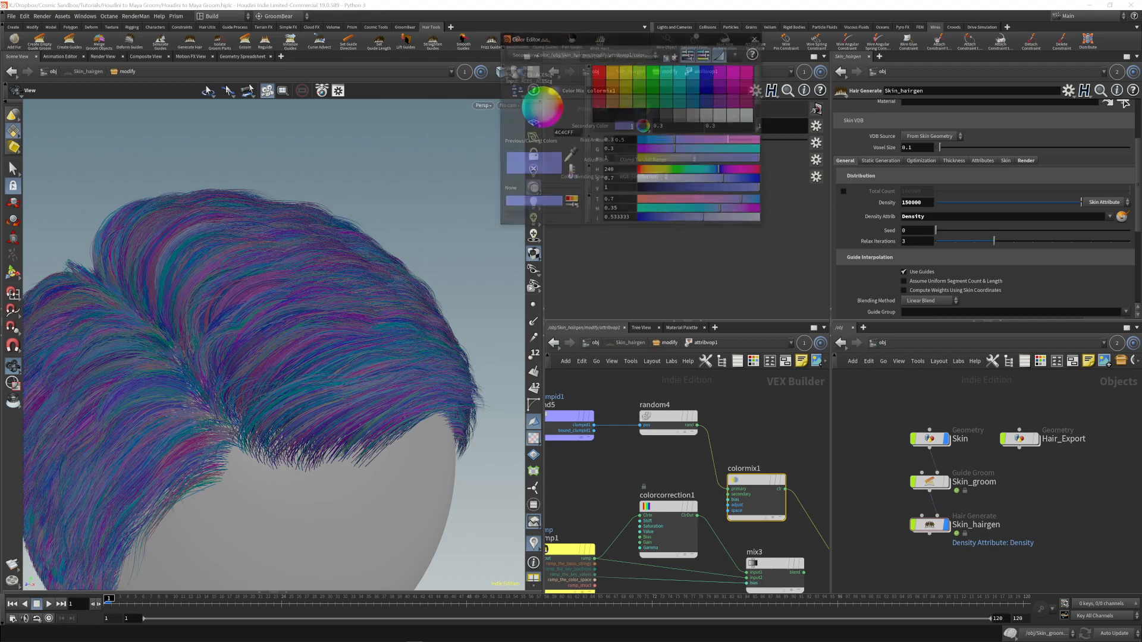
click(612, 90)
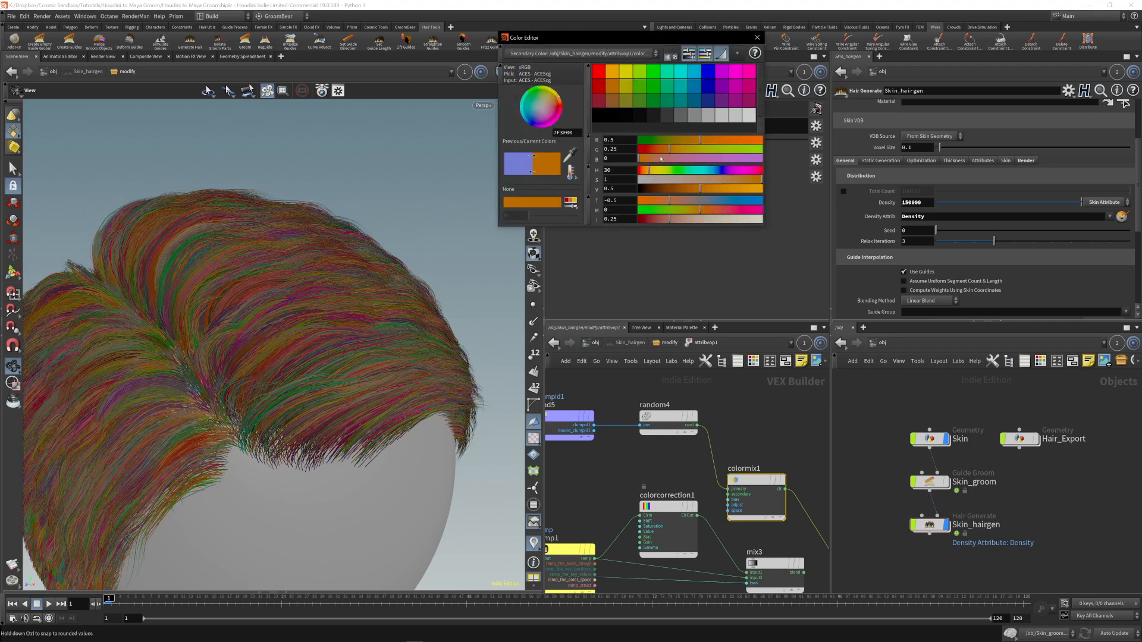
drag(673, 190, 666, 189)
click(742, 181)
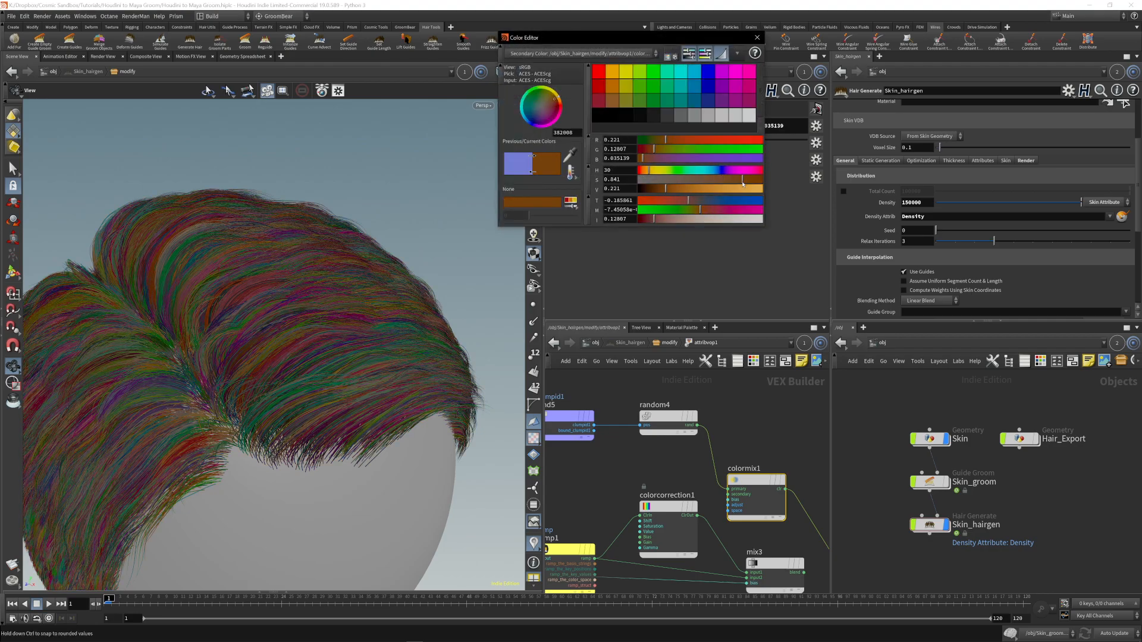
click(757, 38)
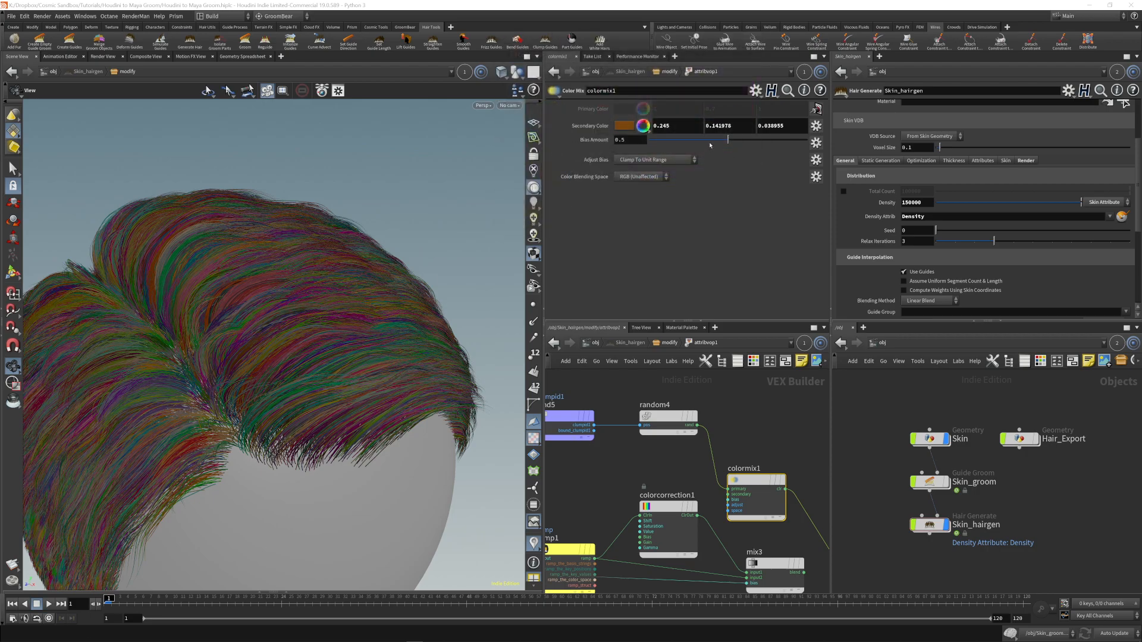
Set the Color Mix bias amount to 0.951 and brighten the secondary color to an HSV value of about 0.5.
drag(728, 139, 803, 139)
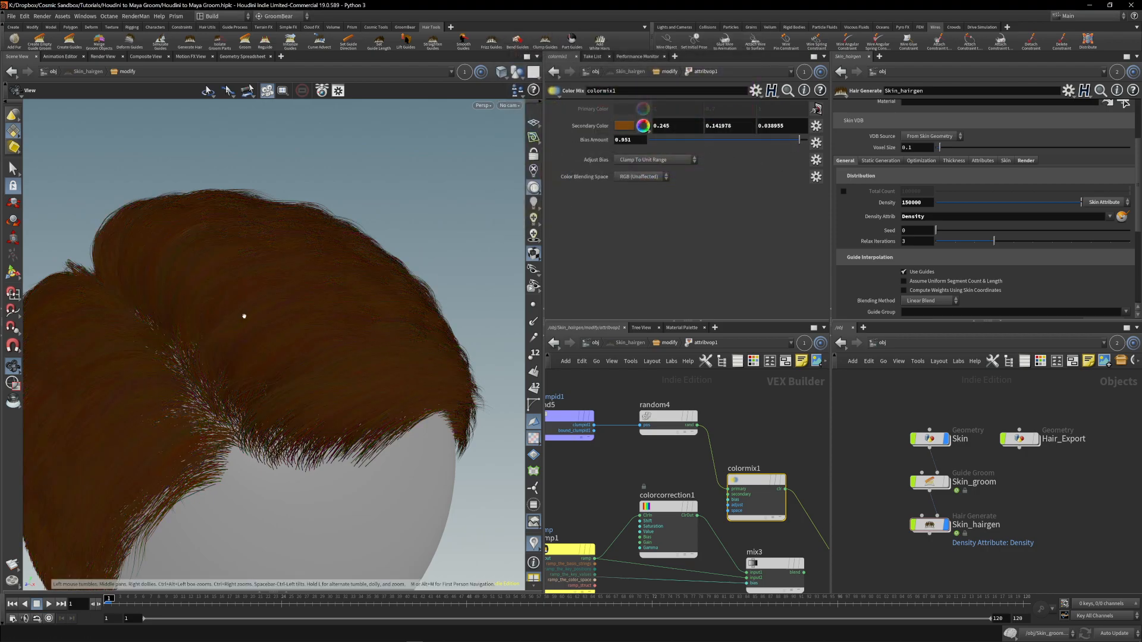
right_drag(290, 279, 267, 324)
drag(268, 323, 222, 249)
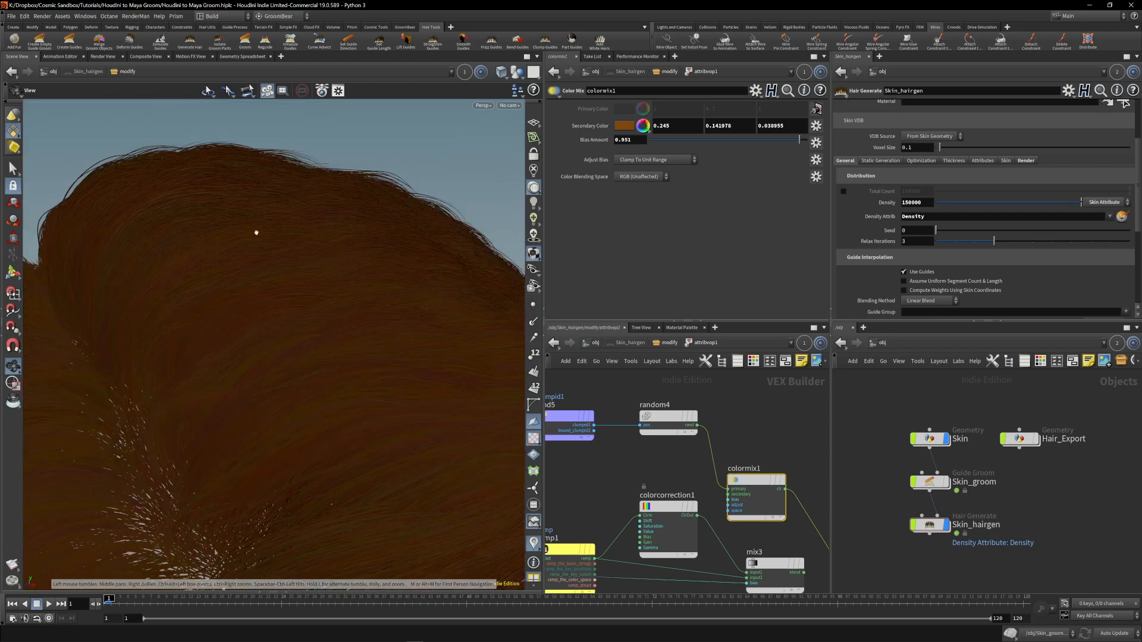
click(642, 126)
click(639, 129)
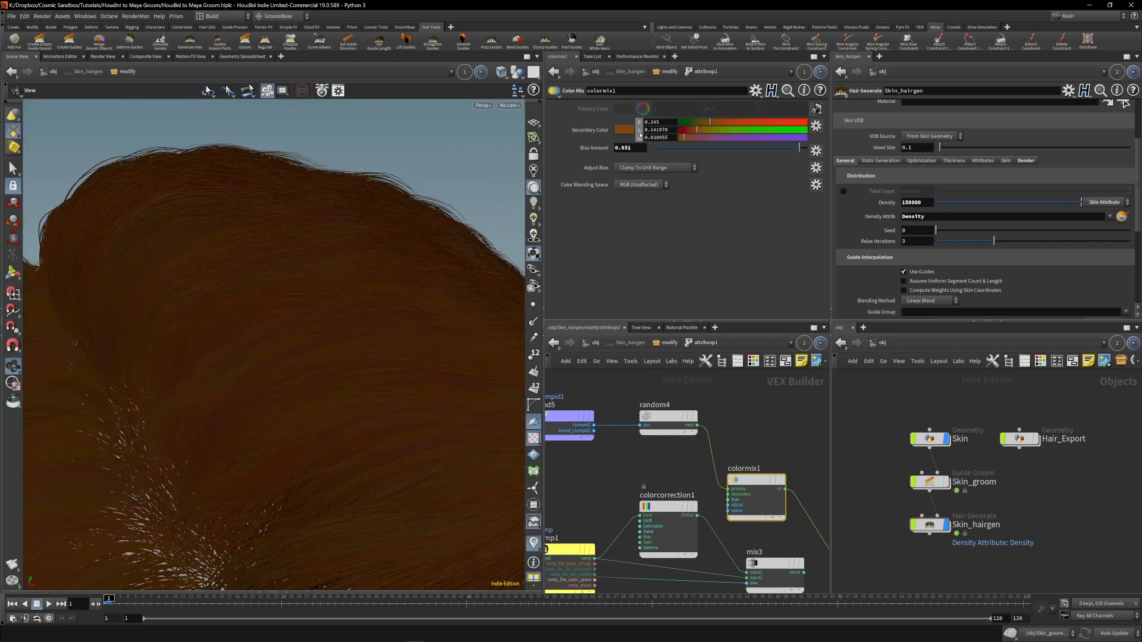
drag(710, 138, 743, 139)
Move colormix1 beside random4, set its bias amount to 0.934, and view the whole groom.
drag(760, 481, 782, 420)
middle_drag(744, 475, 697, 491)
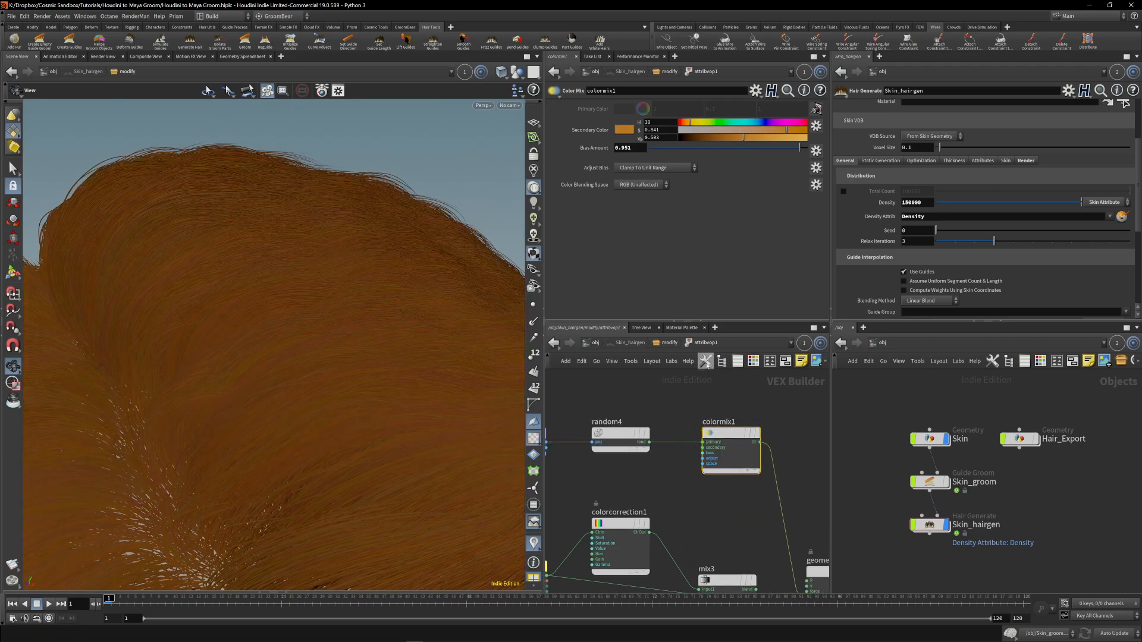
click(620, 434)
click(730, 455)
drag(769, 154, 795, 147)
scroll(313, 295, down, 6)
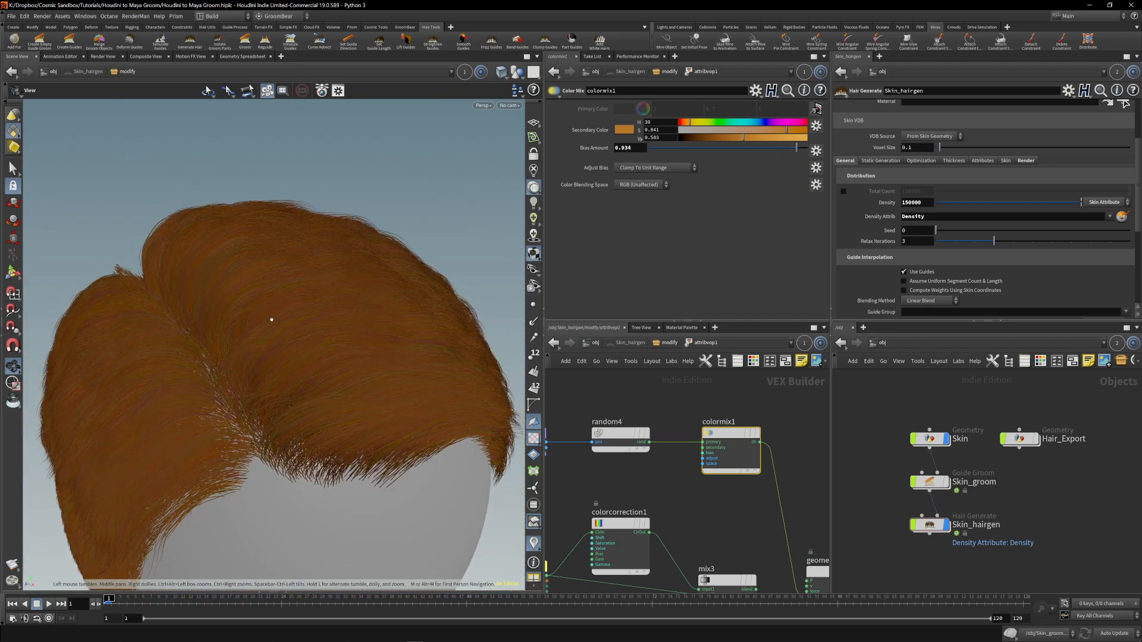
drag(270, 319, 566, 243)
Delete the Color Mix node and set random4's signature to 1D Integer Input, 1D Output.
click(621, 434)
middle_drag(622, 440, 699, 433)
drag(604, 413, 693, 460)
middle_drag(748, 464, 678, 463)
drag(730, 501, 726, 382)
key(Delete)
drag(671, 461, 616, 419)
click(654, 106)
click(651, 116)
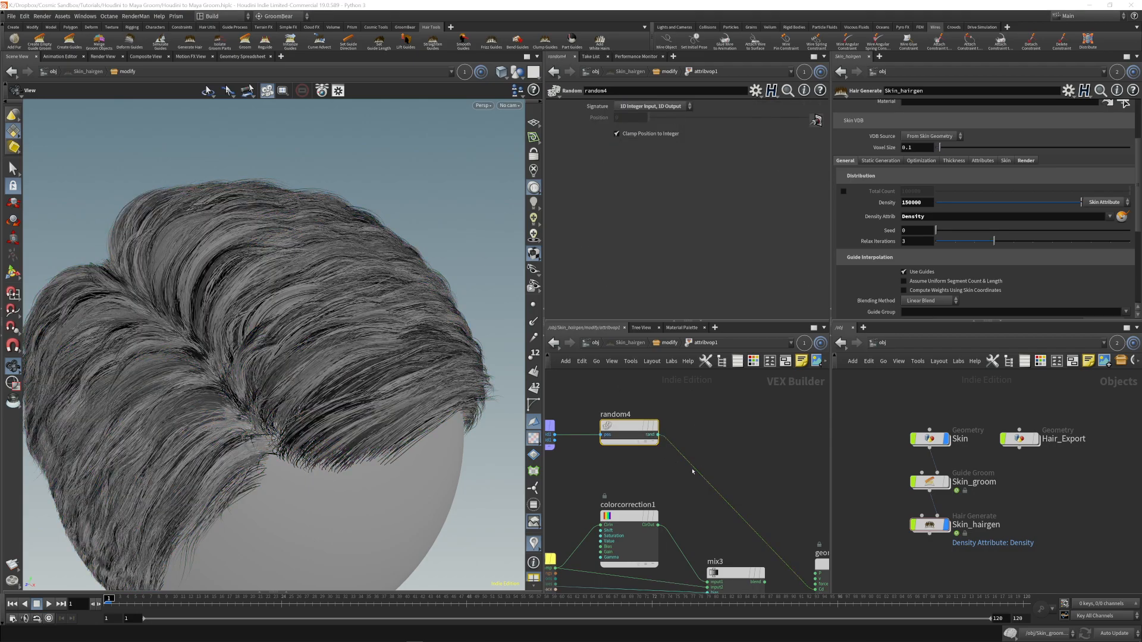
Duplicate the clumpid1 bind node and place the copy above random4.
click(713, 481)
middle_drag(703, 472, 683, 451)
drag(304, 371, 273, 376)
middle_drag(686, 458, 800, 490)
alt+drag(608, 446, 728, 393)
middle_drag(822, 419, 710, 440)
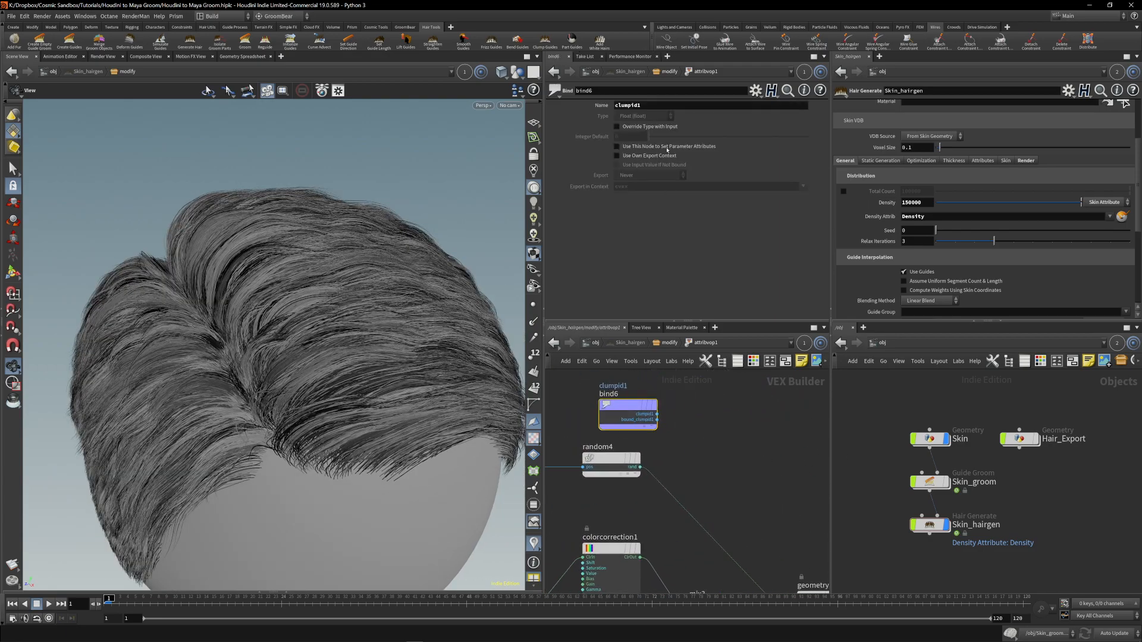
Set the duplicated bind node's attribute name to tightness.
middle_drag(553, 562, 851, 447)
middle_drag(682, 420, 476, 516)
middle_drag(713, 458, 577, 502)
double_click(657, 104)
text(tightness)
key(Return)
Return to the modify network, select the three hairclump nodes, and show their output attribute settings.
middle_drag(703, 435, 661, 374)
click(618, 378)
middle_drag(731, 526, 694, 473)
click(723, 540)
key(u)
middle_drag(625, 400, 602, 509)
middle_drag(598, 381, 620, 537)
drag(605, 499, 686, 394)
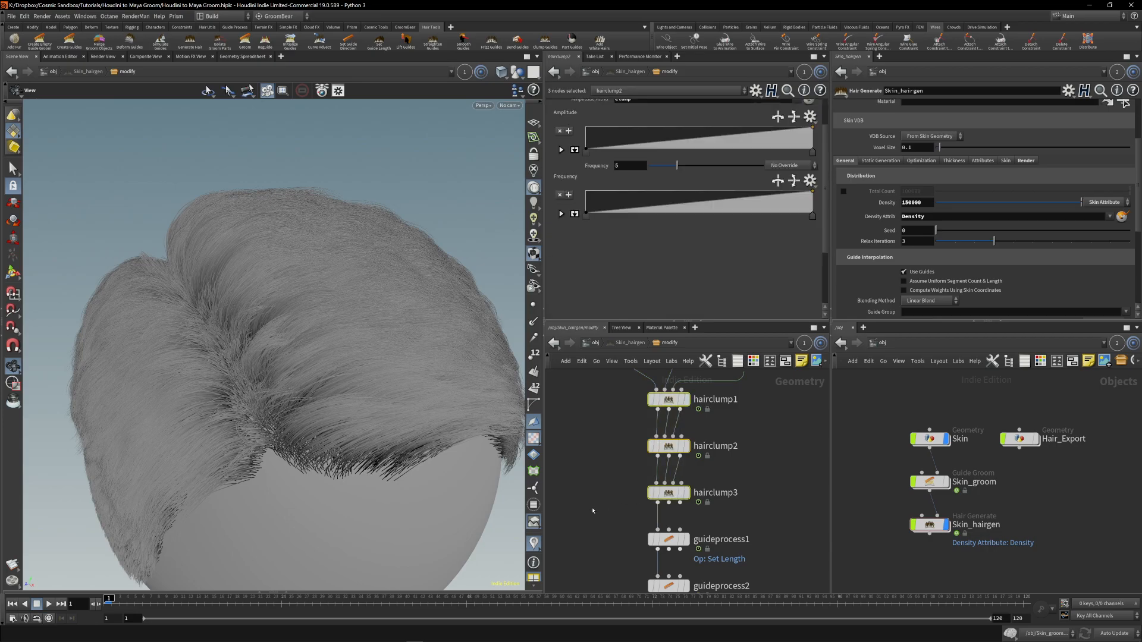
scroll(654, 178, up, 5)
click(657, 106)
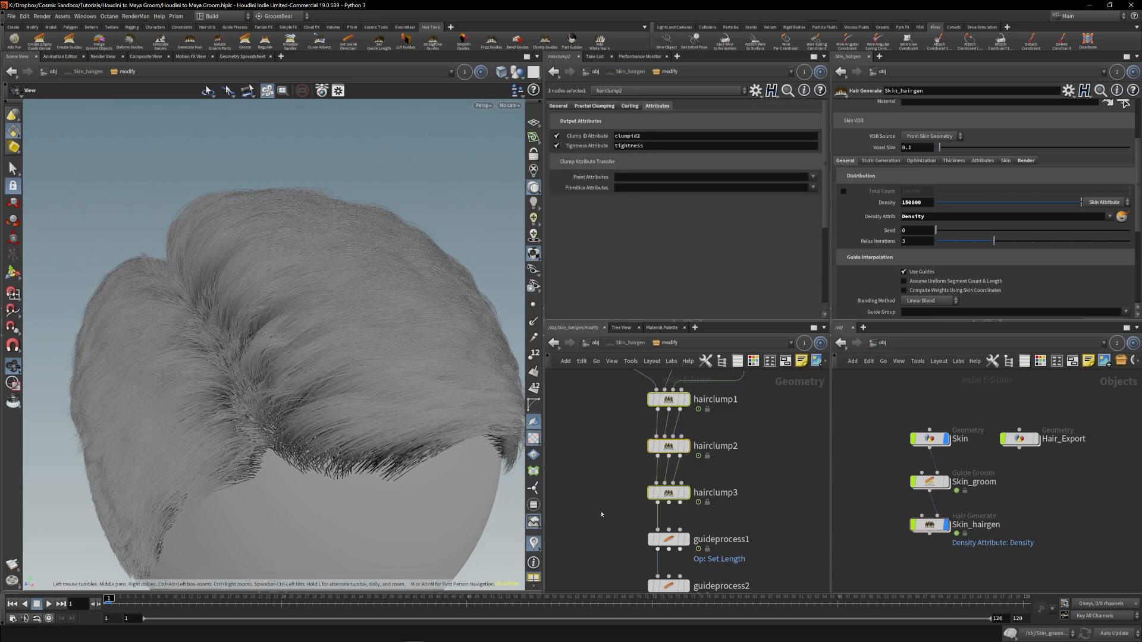
Check the clump ID and tightness output attributes of hairclump3 and hairclump1.
middle_drag(603, 516, 594, 481)
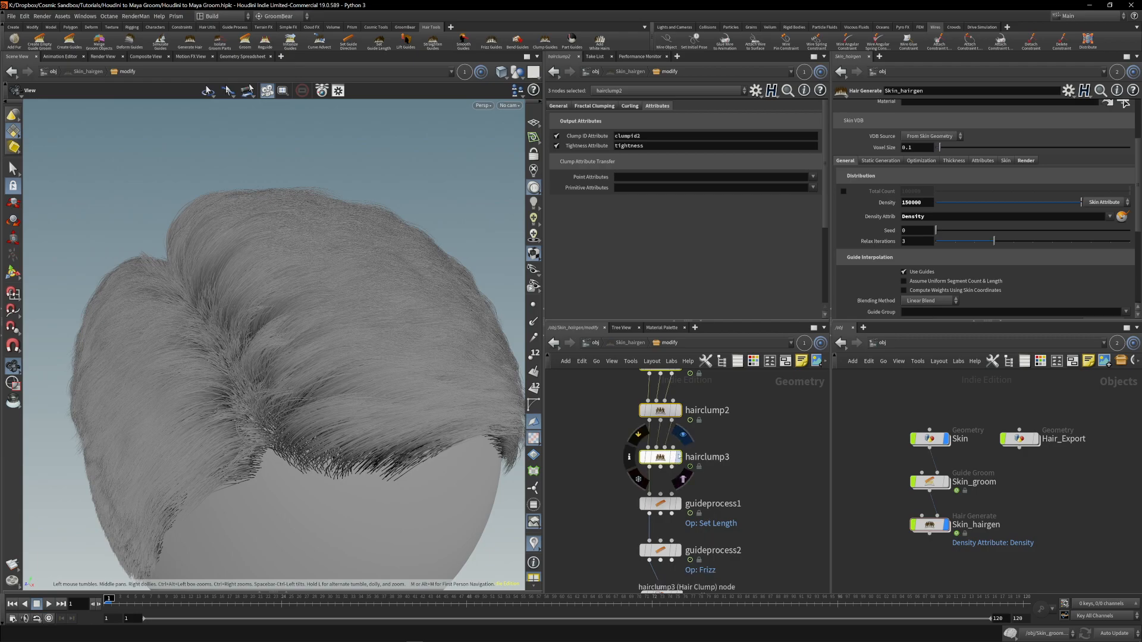
click(666, 457)
middle_drag(668, 415, 664, 443)
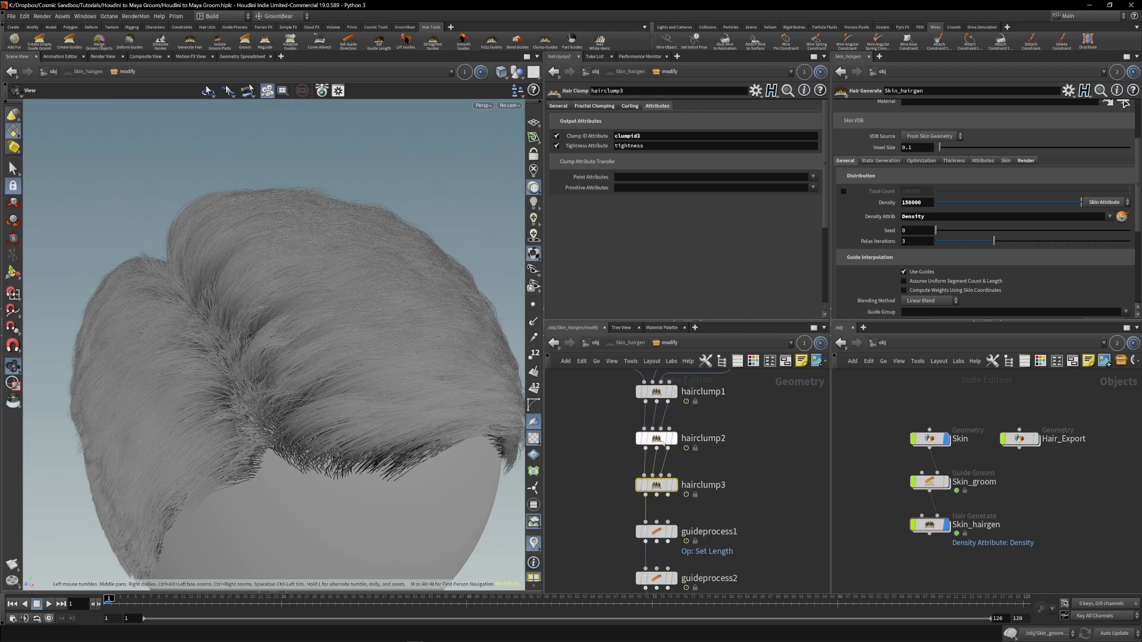
mouse_move(663, 443)
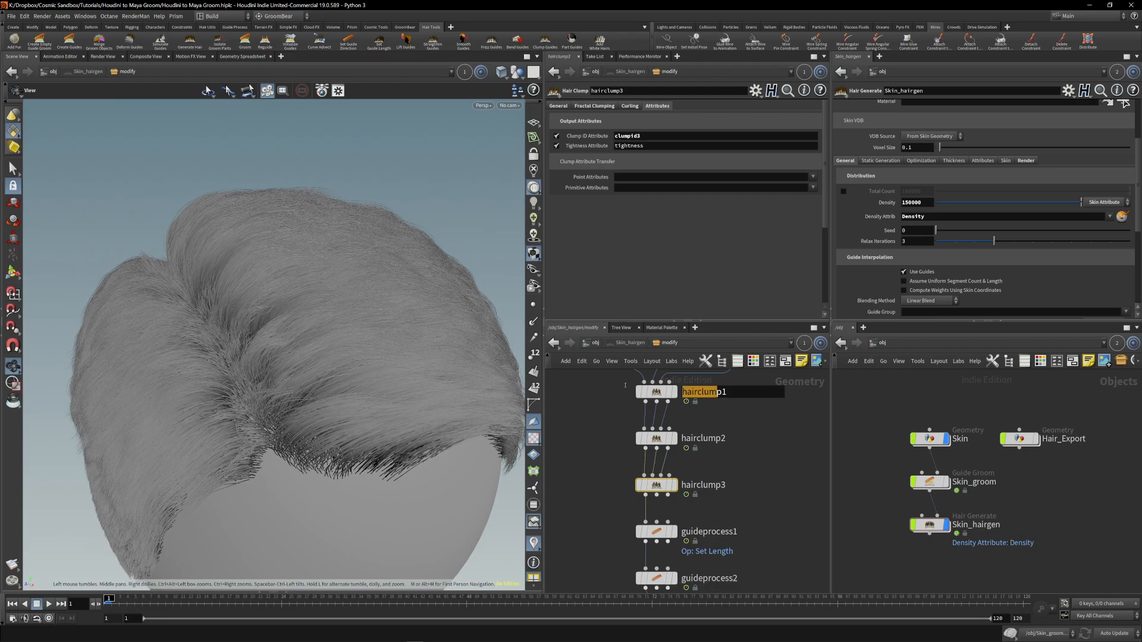
click(662, 392)
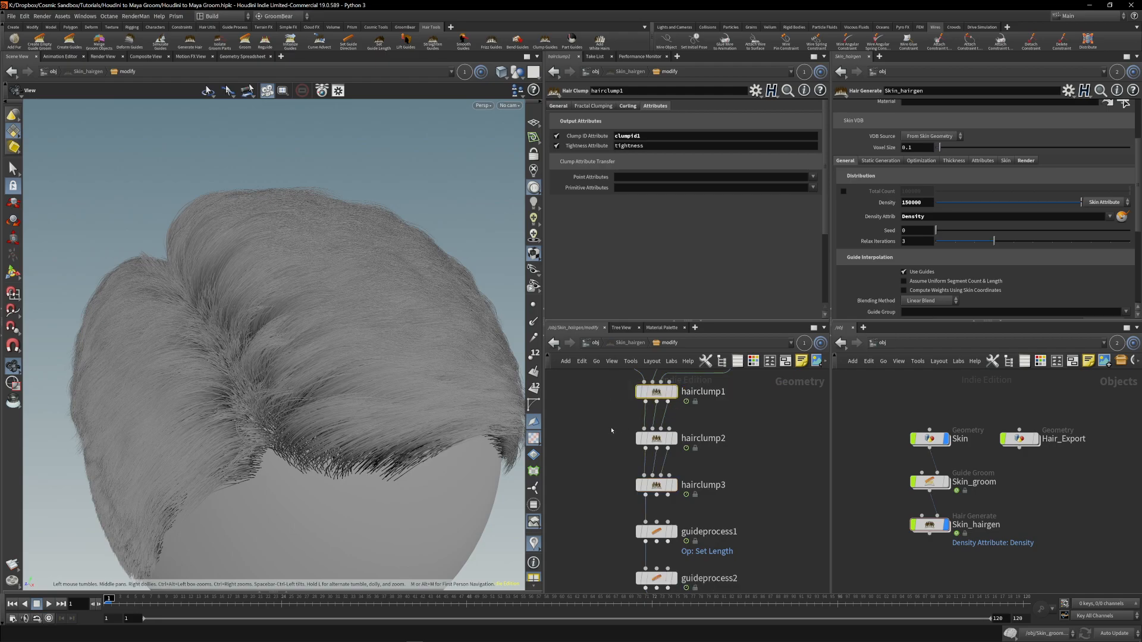
Check the output attributes of the hairclump nodes and go back inside the attribvop1 network.
click(657, 439)
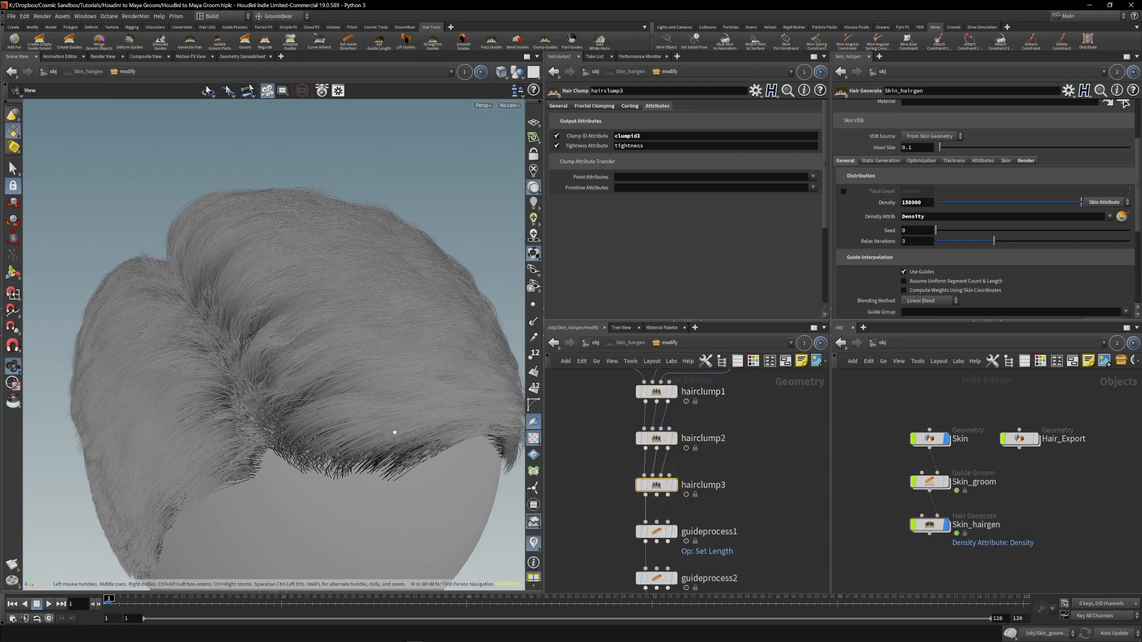
scroll(629, 518, down, 10)
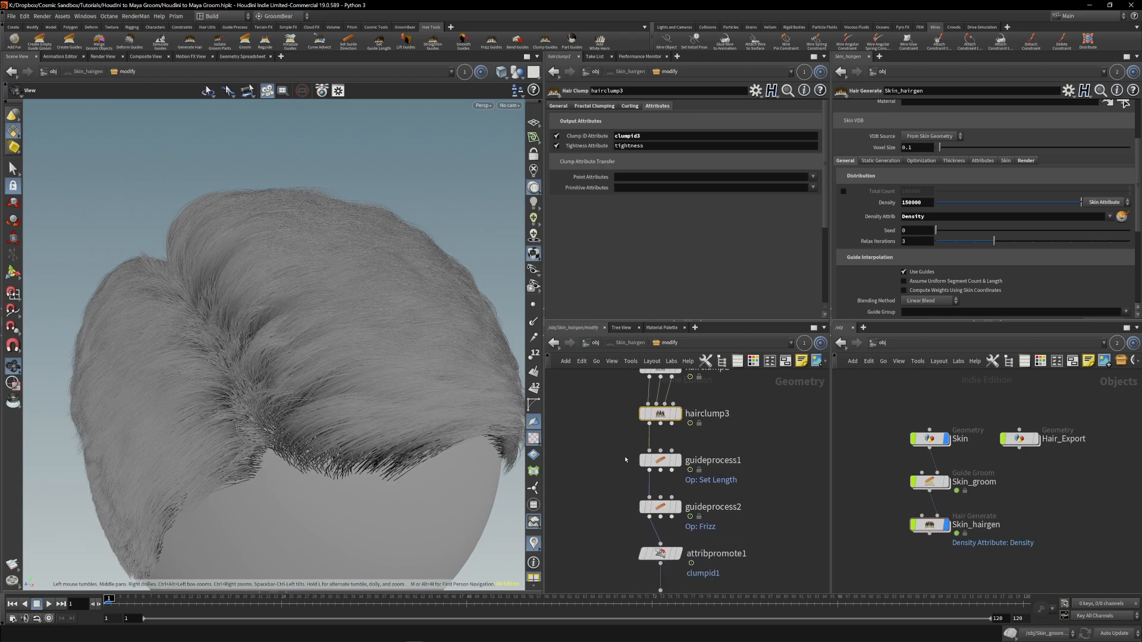
middle_drag(623, 493, 624, 516)
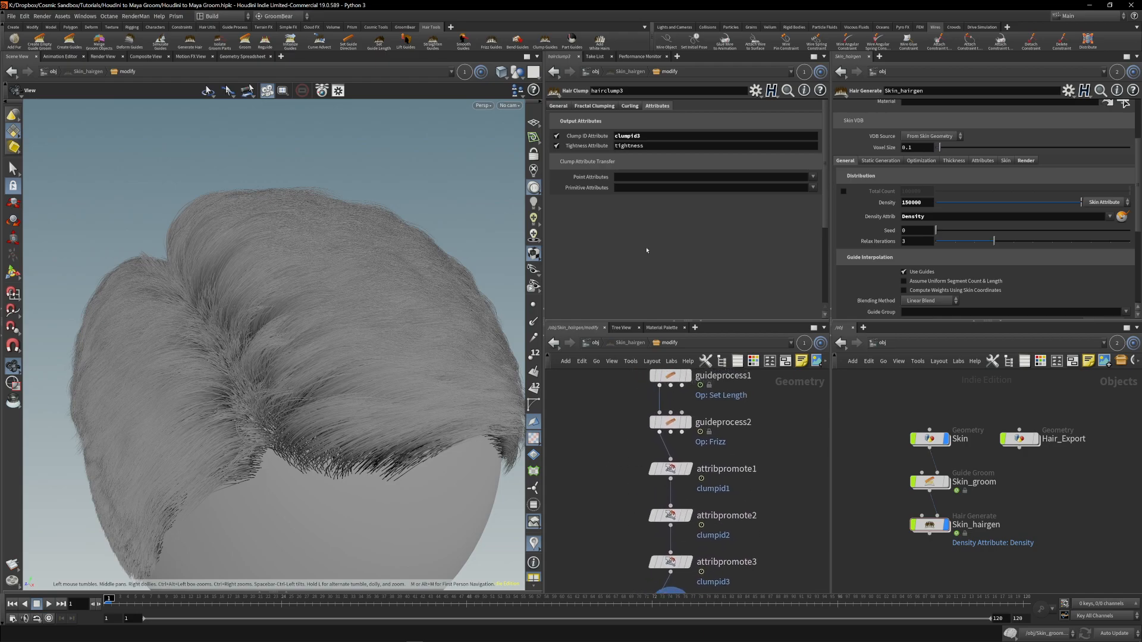
scroll(630, 473, down, 8)
double_click(656, 464)
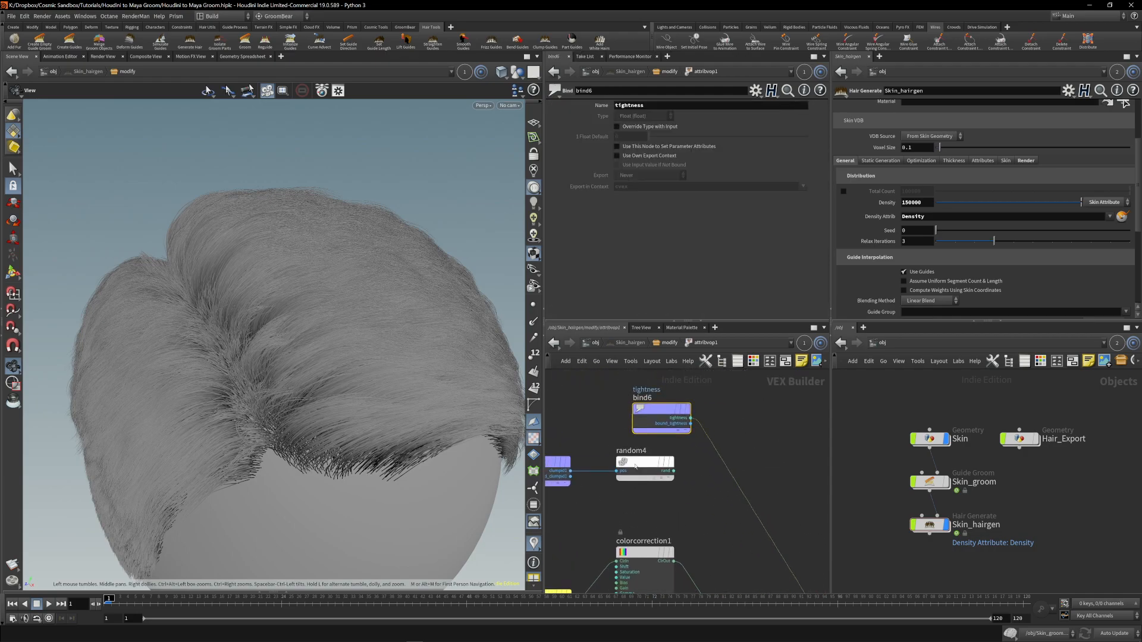
Connect the random4 output to the Cd input of geometryvopoutput1 to preview the random clump values on the hair.
click(673, 470)
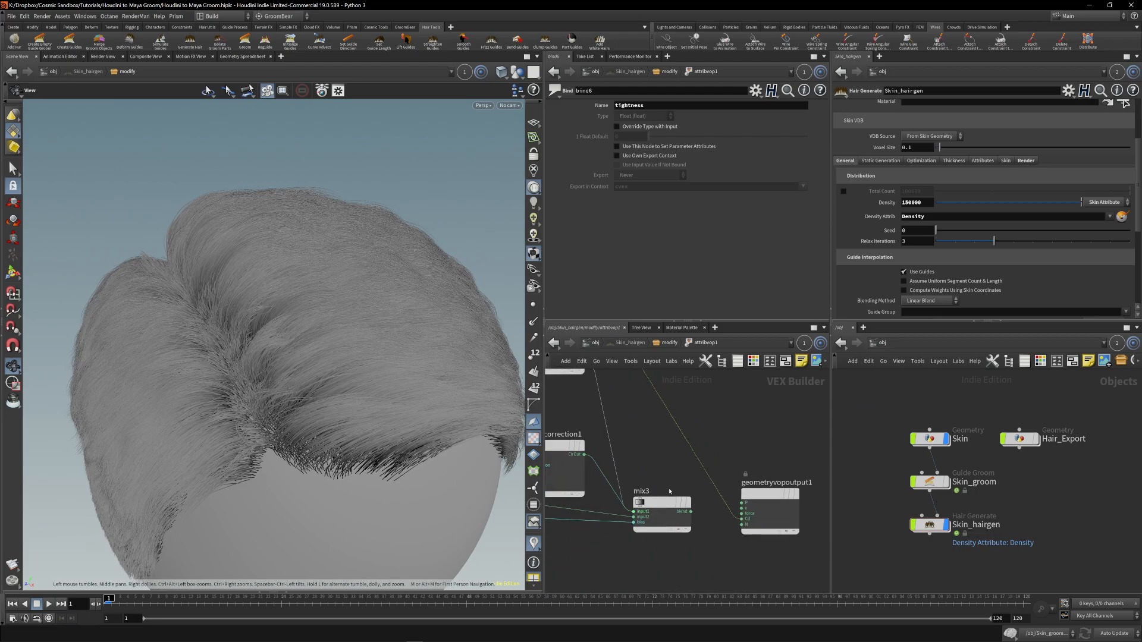
click(741, 519)
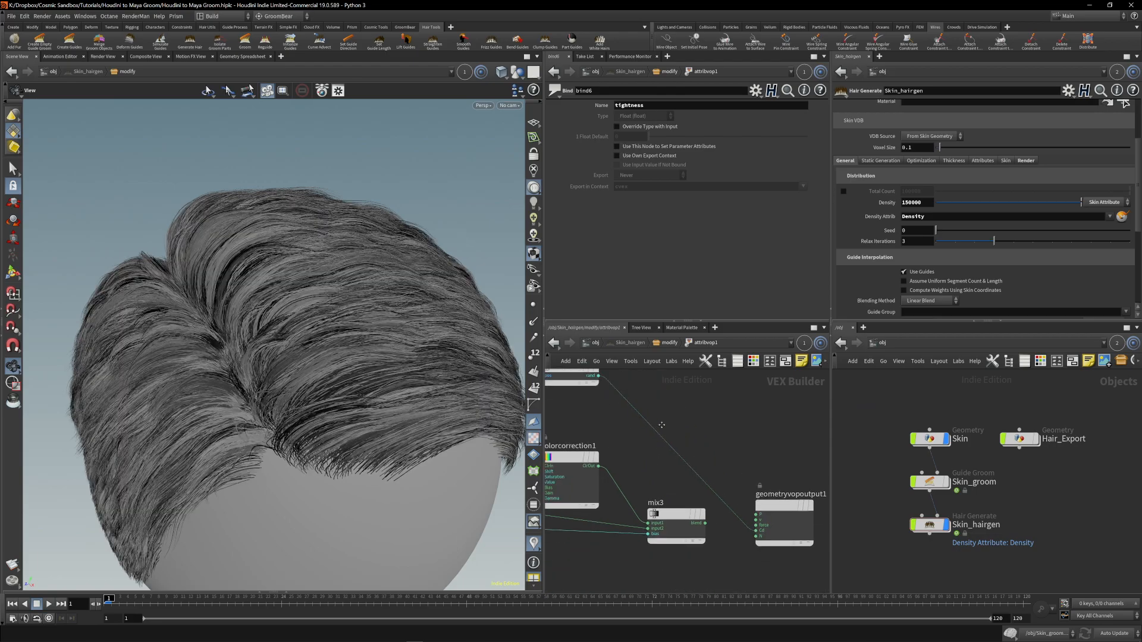
click(620, 443)
Delete the extra demonstration nodes bind5, bind6 and random4.
middle_drag(757, 449, 781, 468)
scroll(781, 468, down, 1)
drag(750, 493, 641, 414)
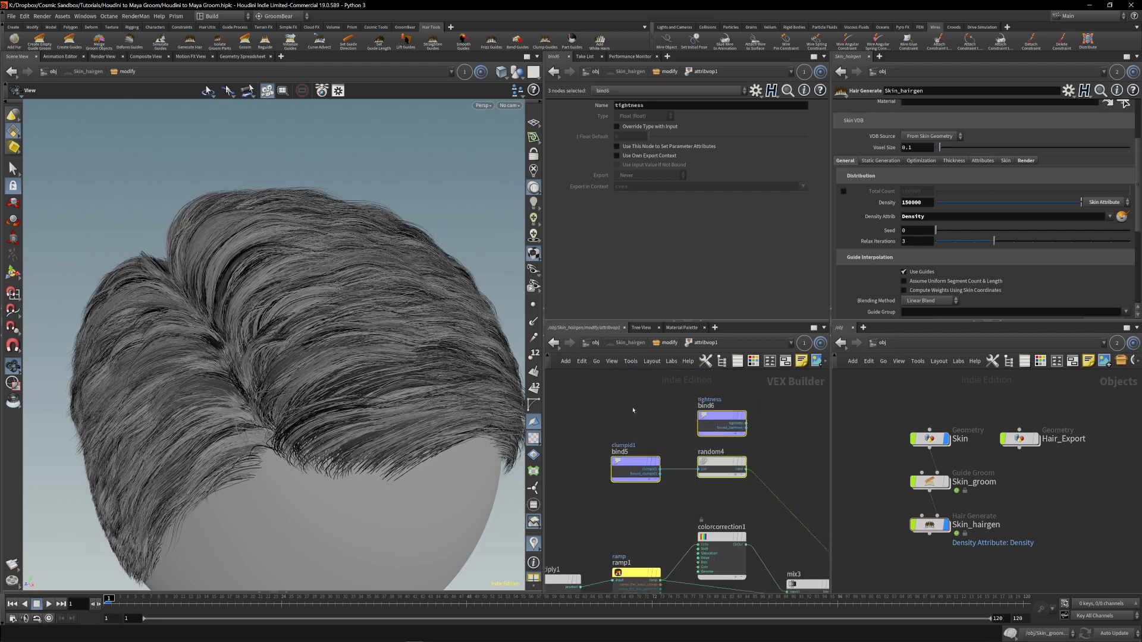
key(Delete)
Move geometryvopoutput1 above the random and mix nodes and connect the mix1 output to its Cd input.
middle_drag(604, 420, 726, 438)
scroll(704, 449, down, 3)
scroll(633, 489, up, 3)
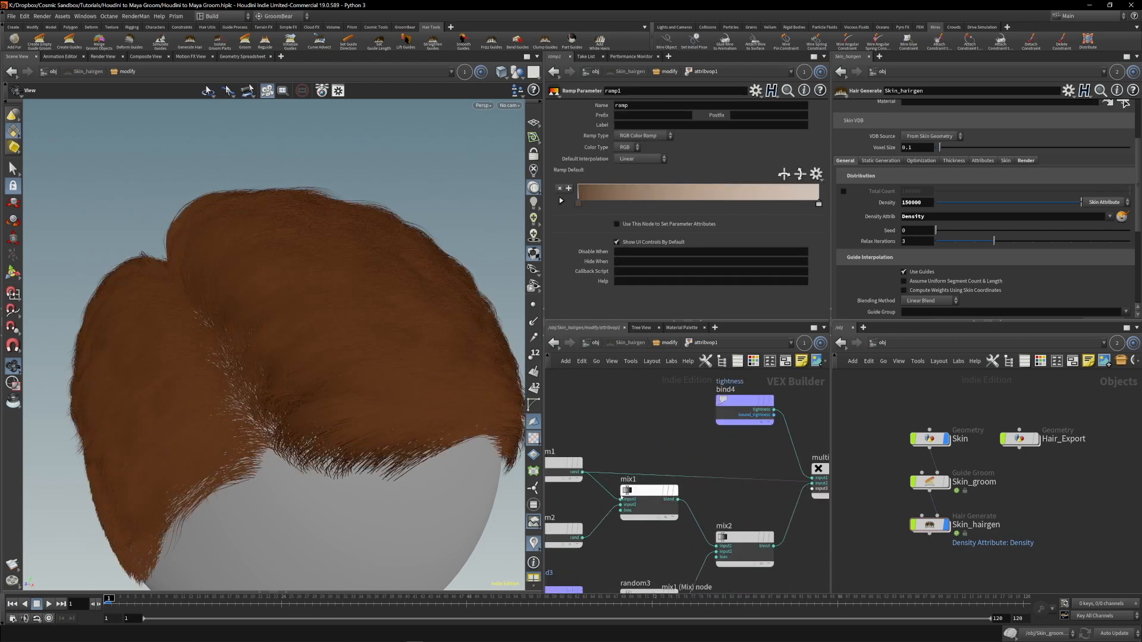
middle_drag(657, 477, 601, 463)
click(687, 494)
middle_drag(730, 471, 385, 454)
middle_drag(824, 473, 641, 462)
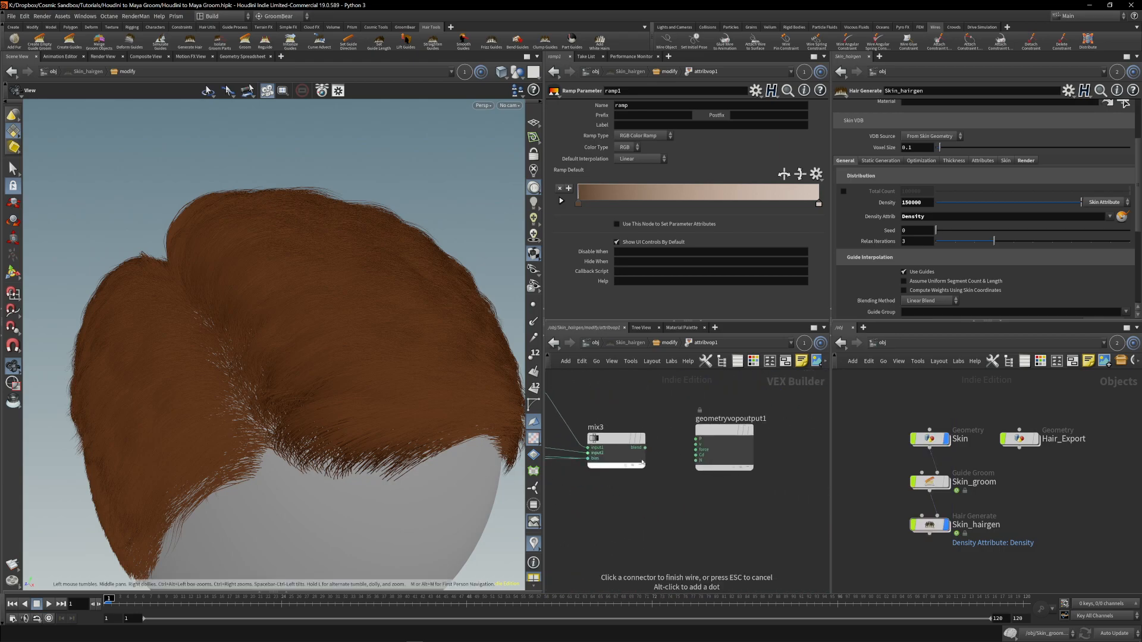
click(696, 454)
scroll(781, 478, down, 8)
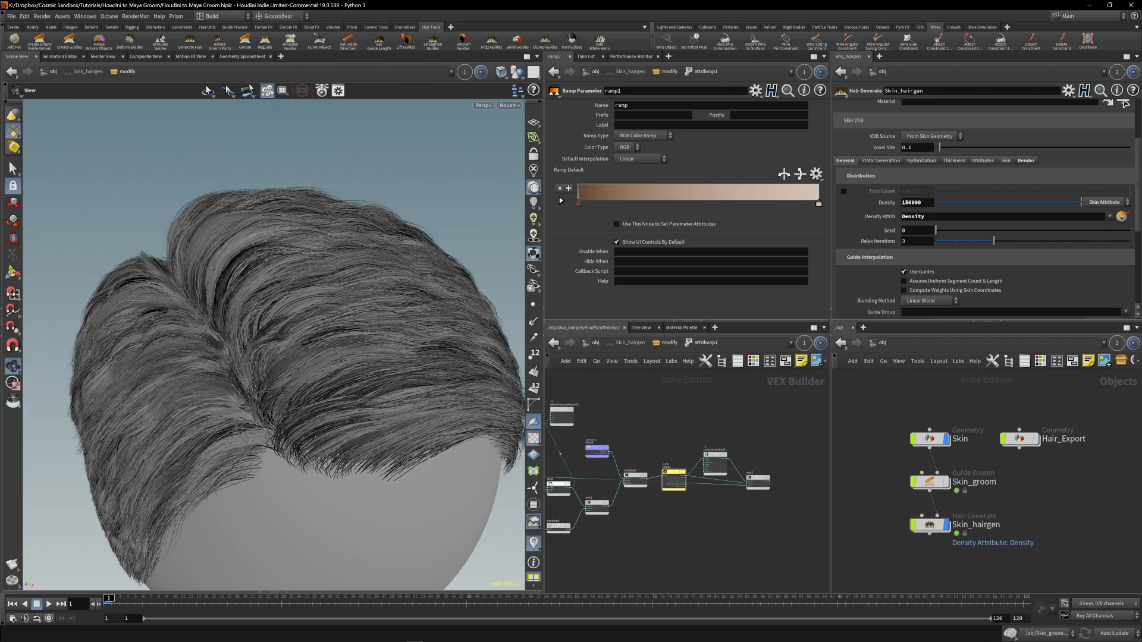
Connect the random1 output to the Cd input of geometryvopoutput1 to preview the clumpid1 values.
scroll(718, 478, up, 5)
middle_drag(718, 477, 807, 519)
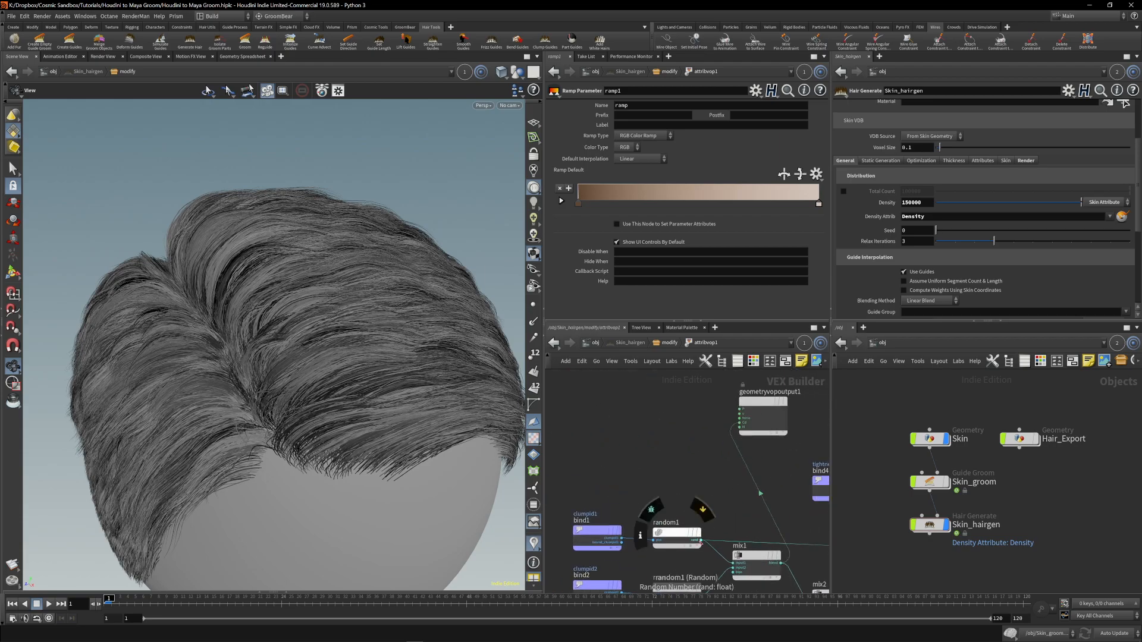
click(700, 541)
click(743, 423)
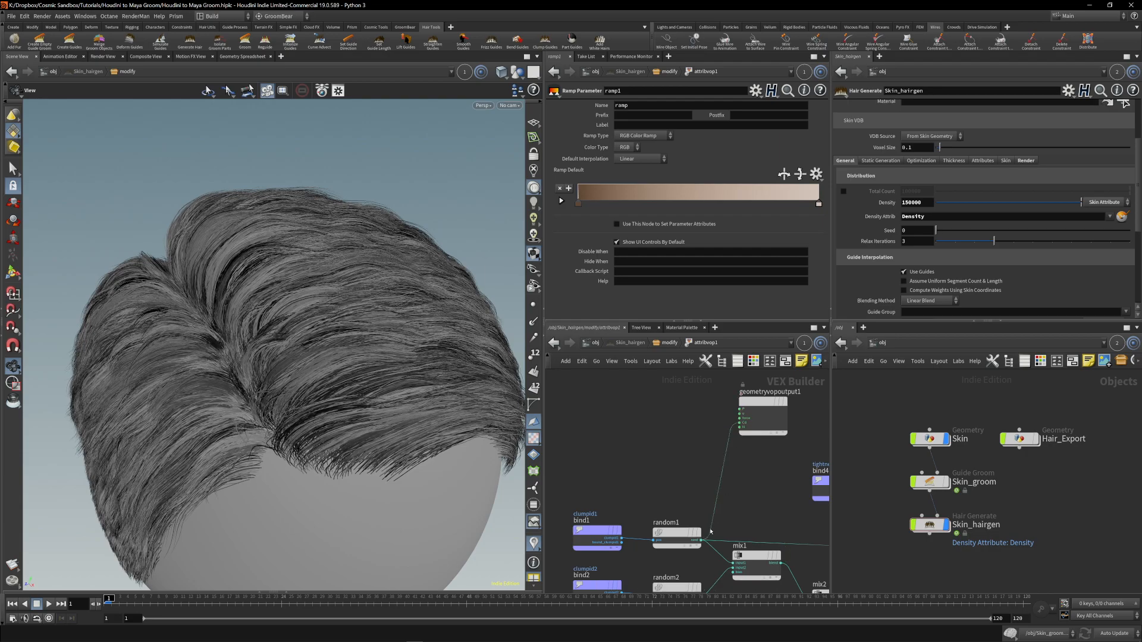
middle_drag(726, 506, 696, 465)
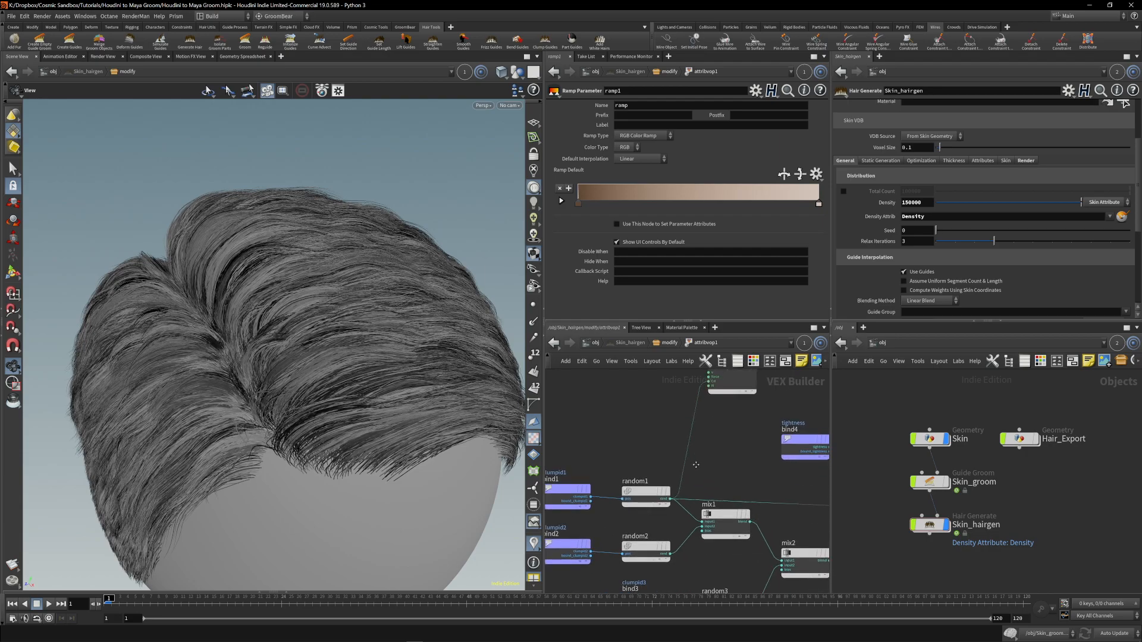
Connect the random2 output to the Cd input of geometryvopoutput1 to preview the clumpid2 values, undoing the accidental node move.
click(671, 554)
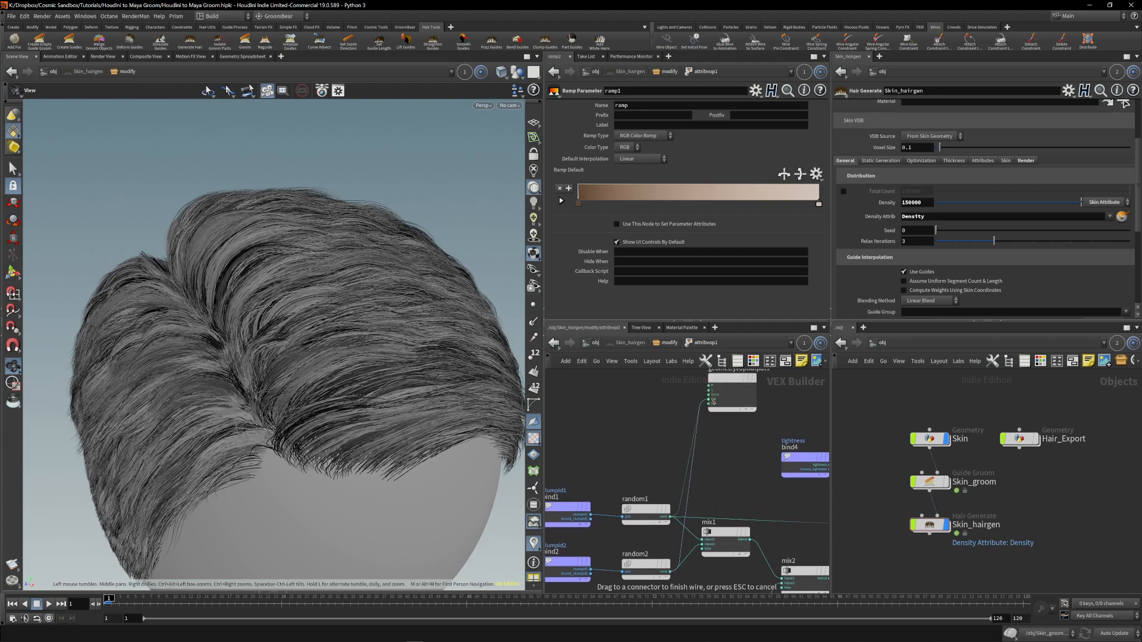
click(714, 403)
middle_drag(725, 517, 714, 483)
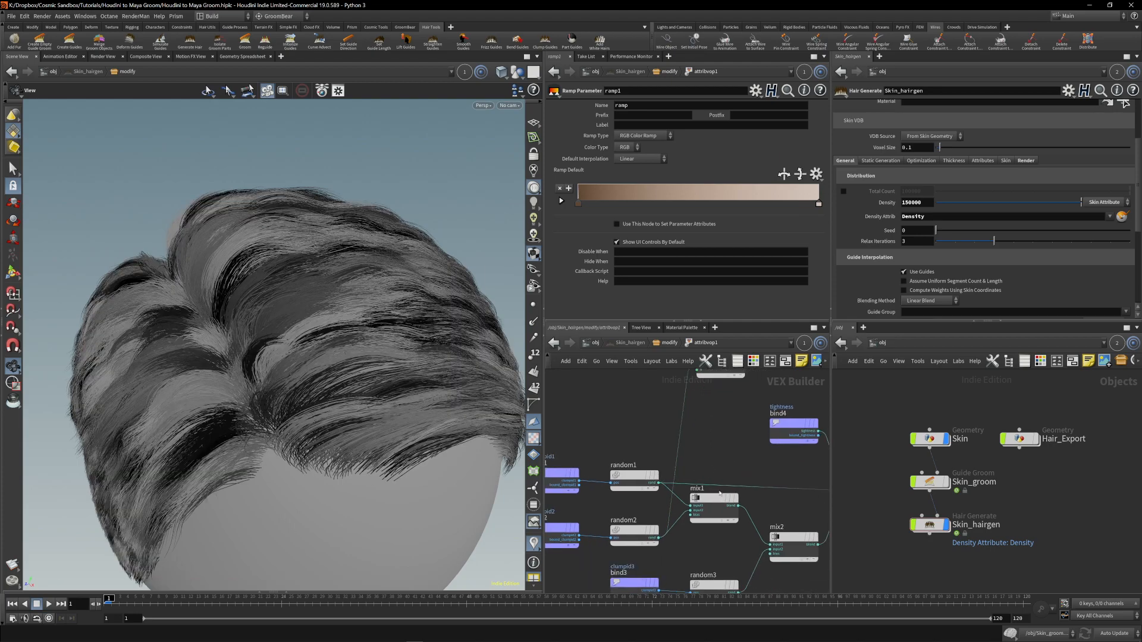
mouse_move(732, 512)
mouse_down()
mouse_move(733, 441)
mouse_move(731, 490)
mouse_up()
key(ctrl+z)
middle_drag(752, 461, 714, 495)
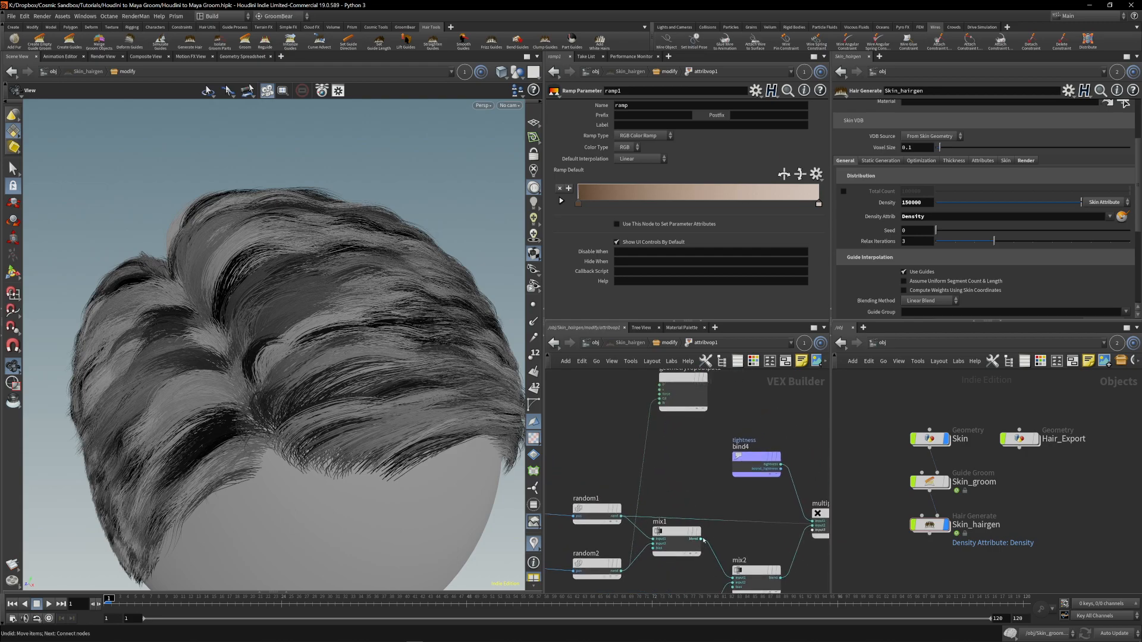
Connect the mix1 output to Cd, enlarge the viewport over the object panes, and show the mix1 bias settings.
click(701, 539)
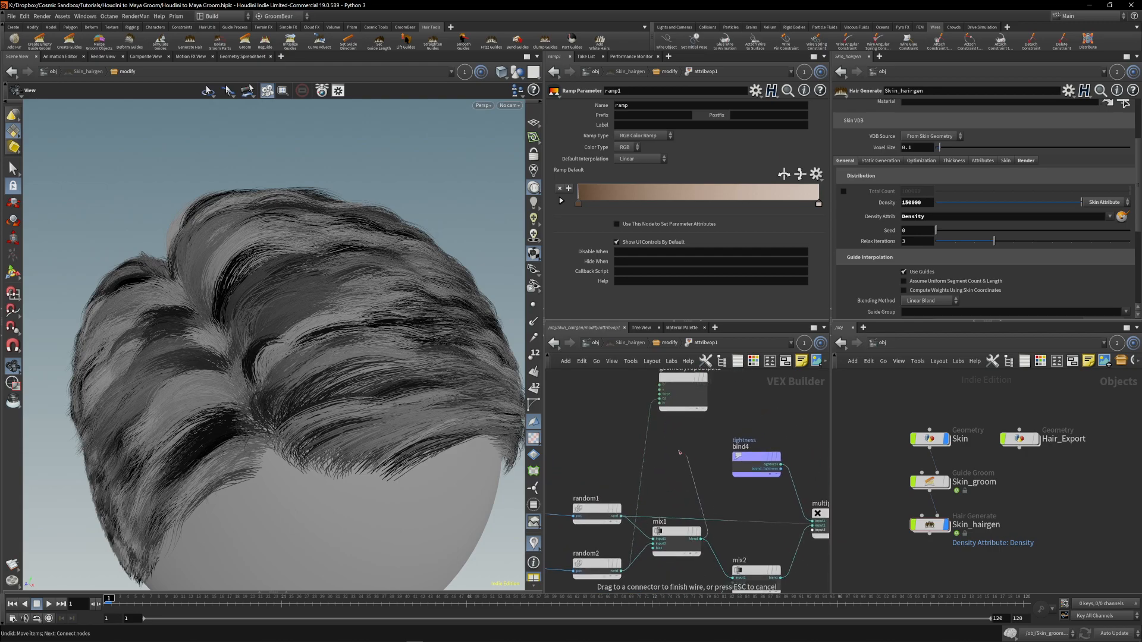
click(660, 402)
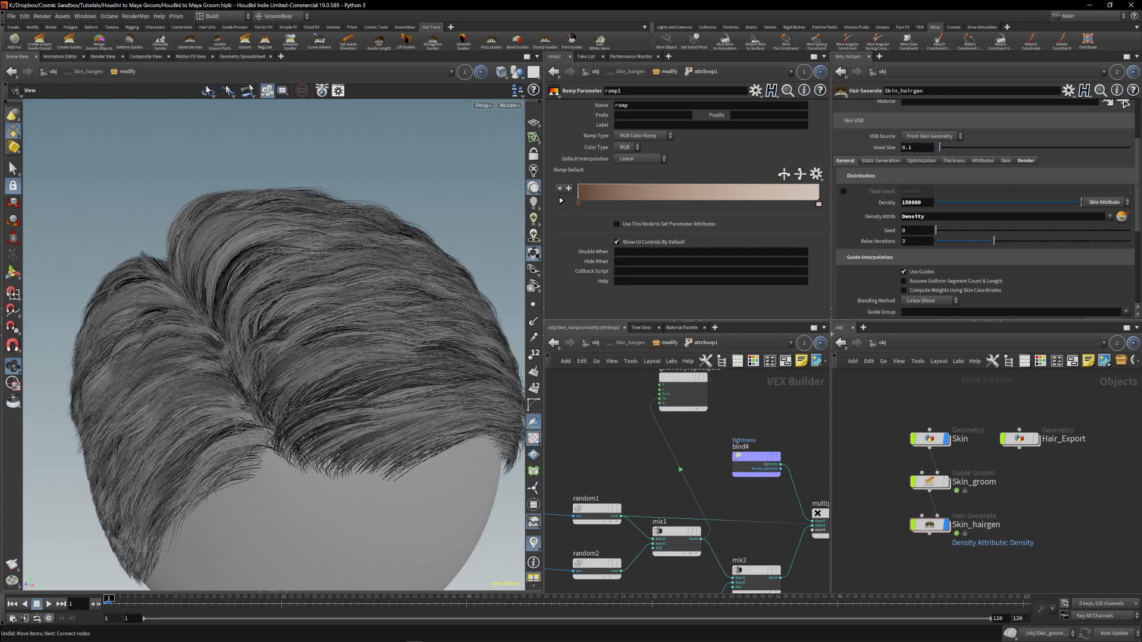
click(831, 352)
drag(545, 309, 743, 309)
scroll(892, 476, up, 3)
middle_drag(848, 368, 821, 322)
scroll(871, 452, down, 3)
middle_drag(883, 485, 951, 534)
click(934, 487)
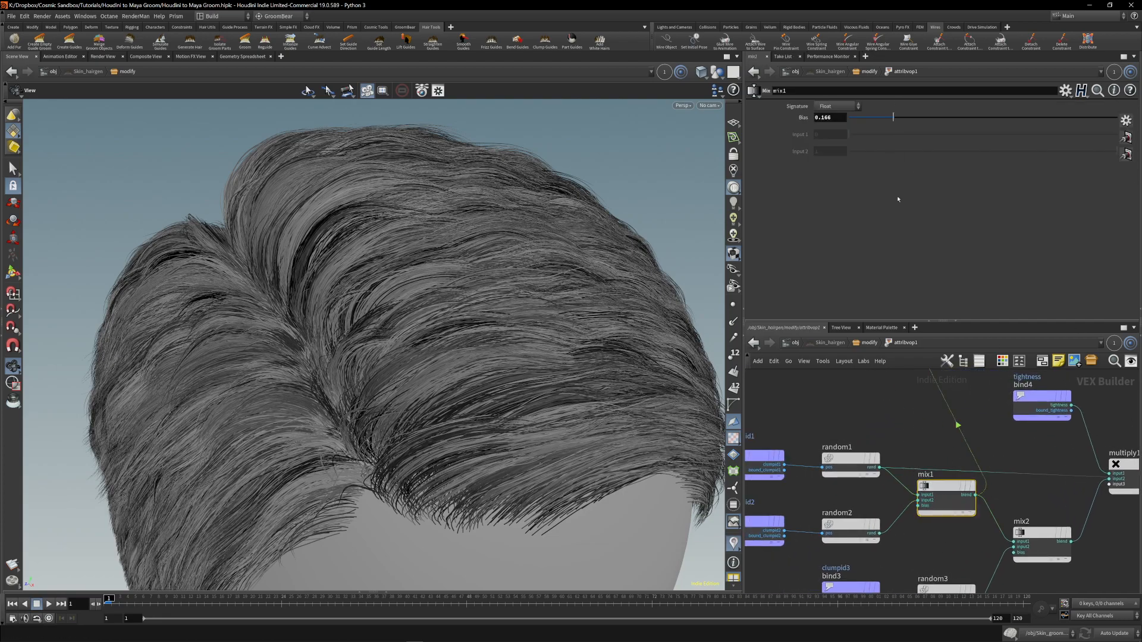
mouse_move(939, 498)
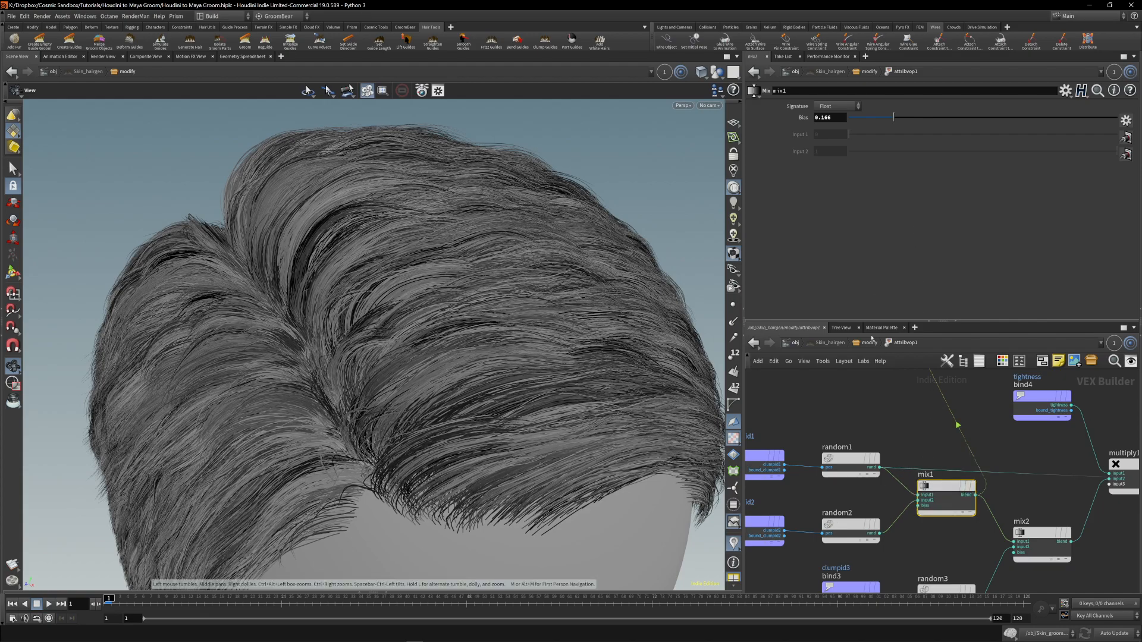
Show the settings of the bind1 node that reads clumpid1.
middle_drag(838, 504, 919, 535)
click(827, 488)
middle_drag(953, 449, 843, 429)
scroll(885, 446, down, 1)
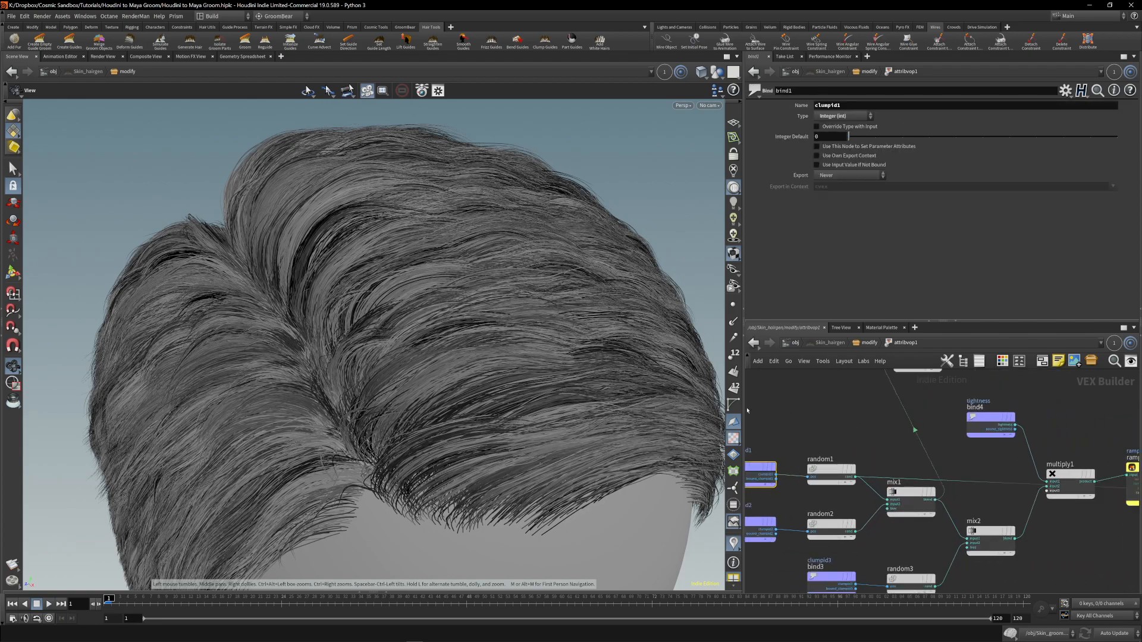
Move geometryvopoutput1 above multiply1 and connect the mix2 output to its Cd input, then inspect the blended clumps on the hair.
middle_drag(944, 474, 920, 489)
scroll(920, 490, down, 1)
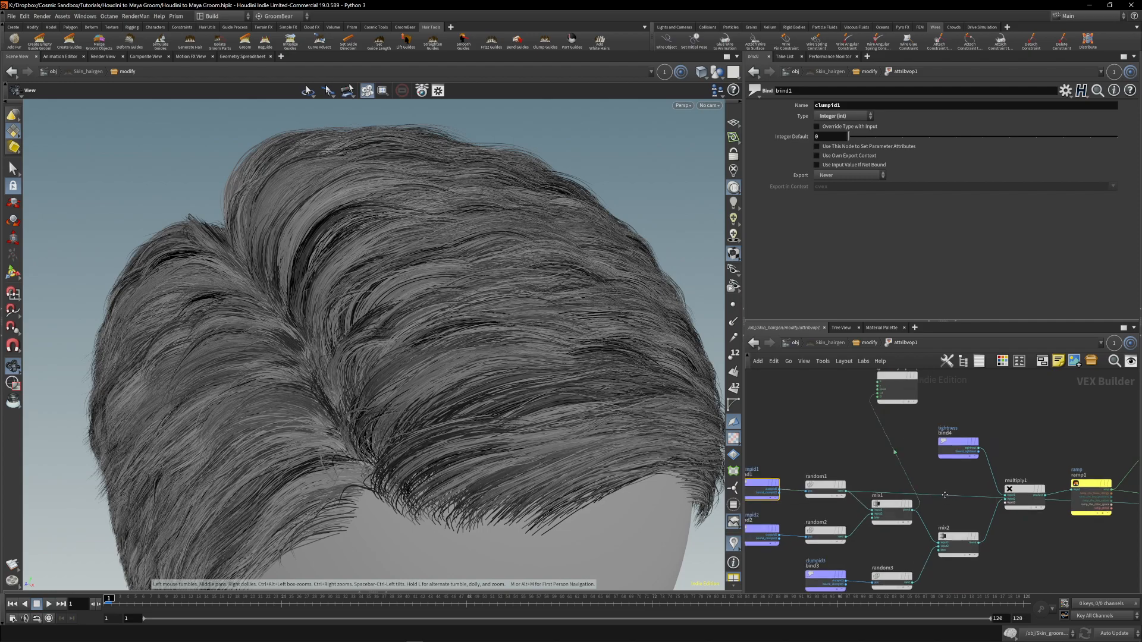
click(957, 540)
drag(914, 583, 1021, 411)
middle_drag(983, 485, 919, 464)
click(916, 522)
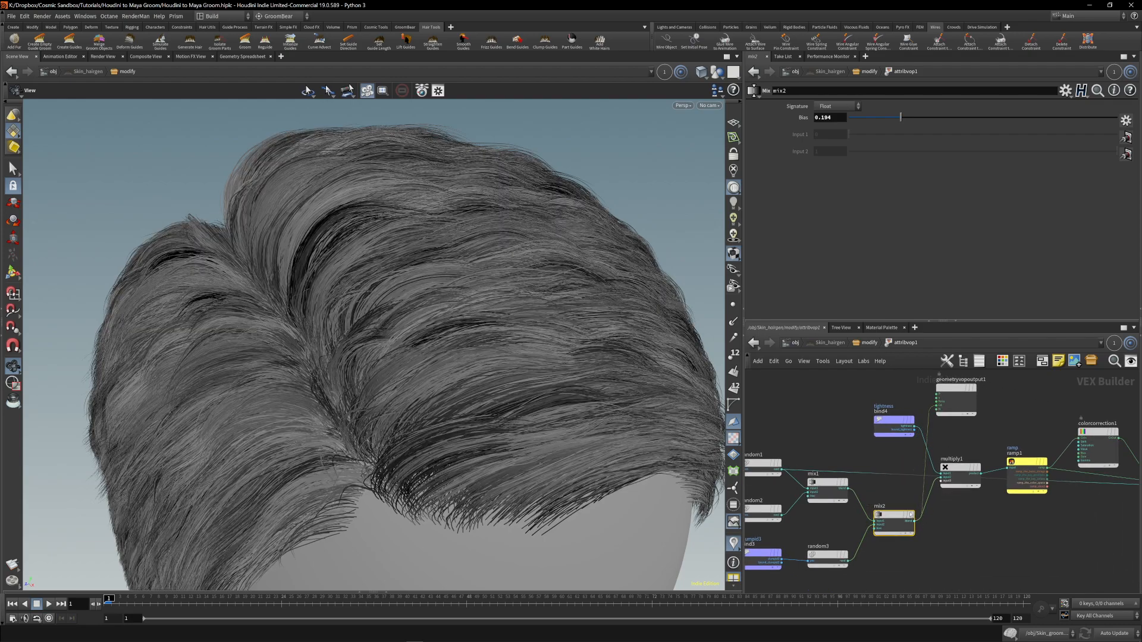
click(896, 515)
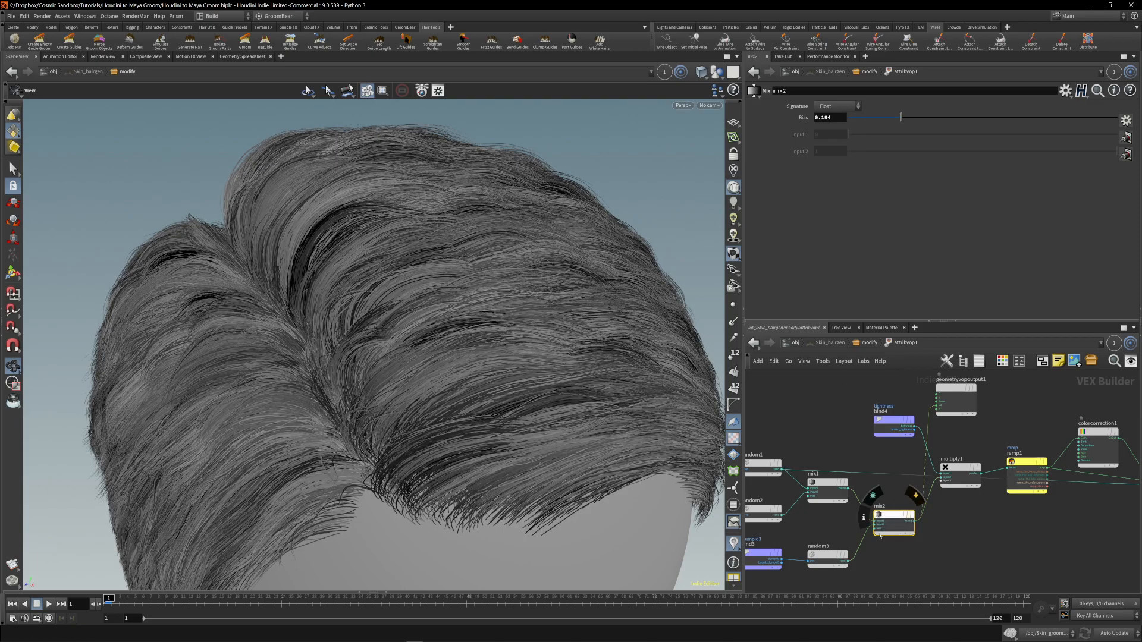
drag(332, 215, 285, 256)
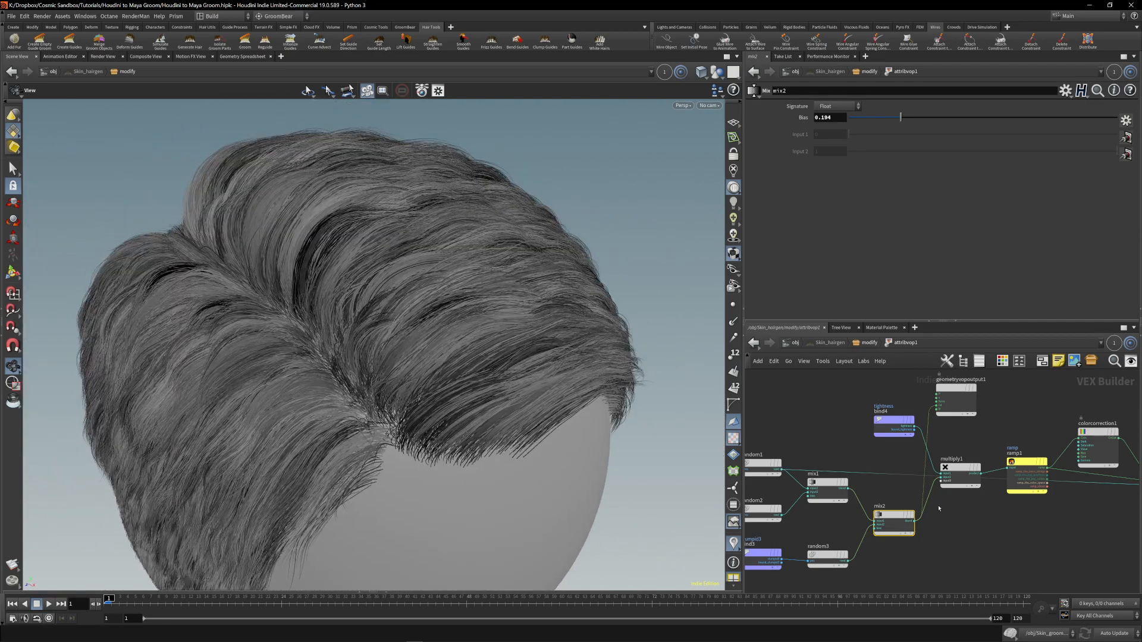
Connect the multiply1 product output to the Cd input of geometryvopoutput1.
scroll(943, 528, up, 5)
middle_drag(939, 487, 936, 540)
mouse_move(926, 563)
mouse_down()
mouse_move(844, 458)
mouse_move(834, 421)
mouse_up()
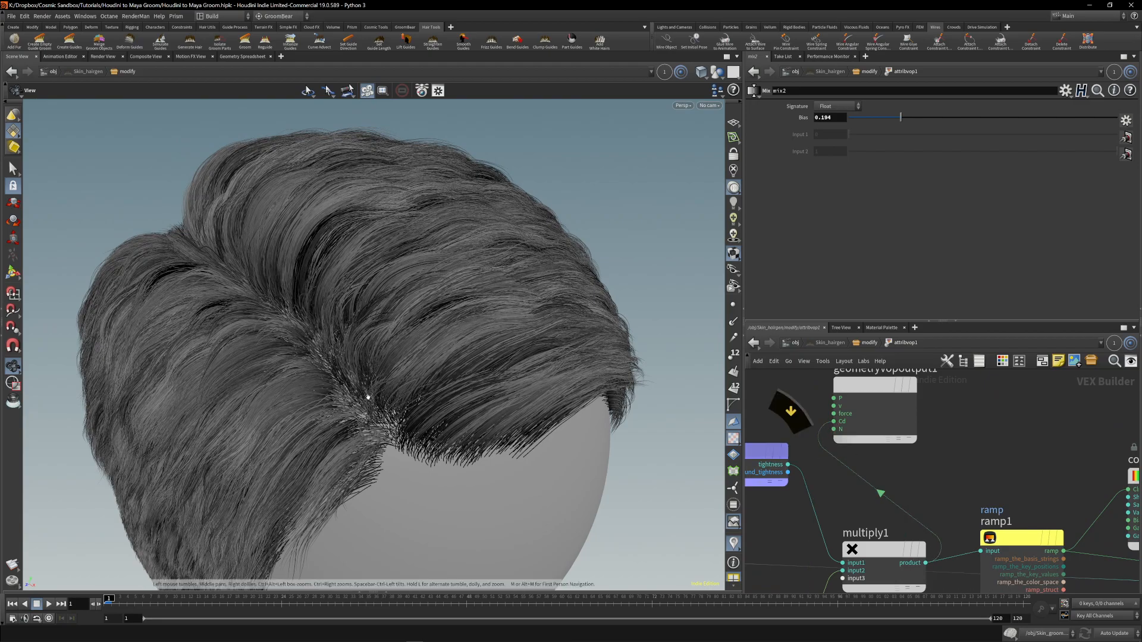
mouse_move(867, 390)
middle_down()
mouse_move(822, 414)
mouse_move(876, 417)
middle_up()
scroll(876, 419, down, 3)
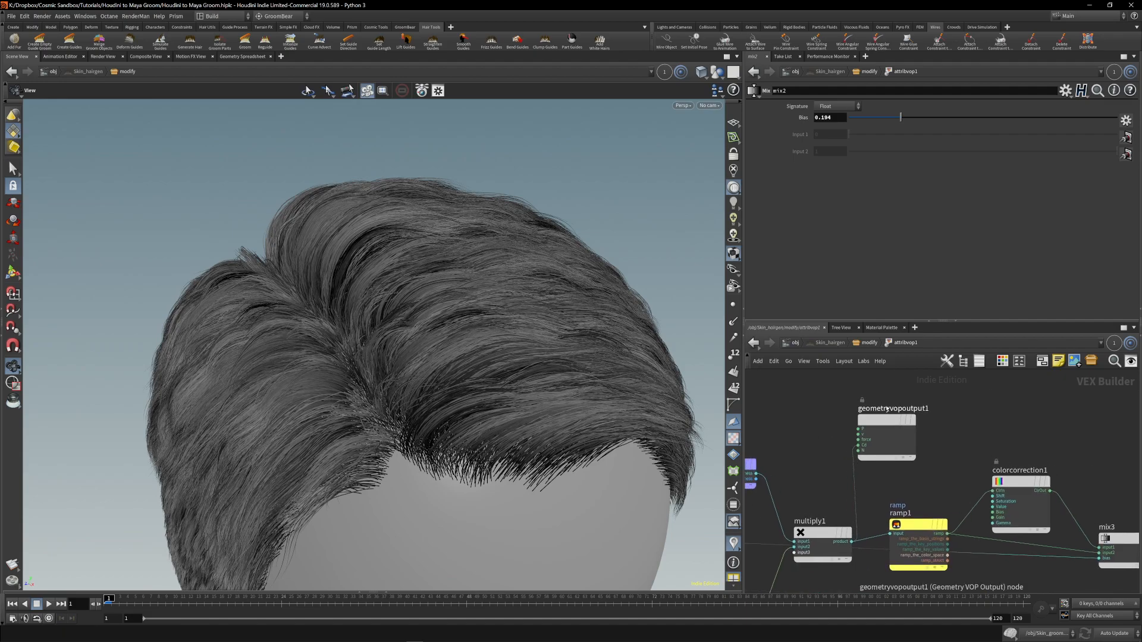
Reposition geometryvopoutput1 above the ramp1 node and save the scene.
drag(876, 419, 898, 417)
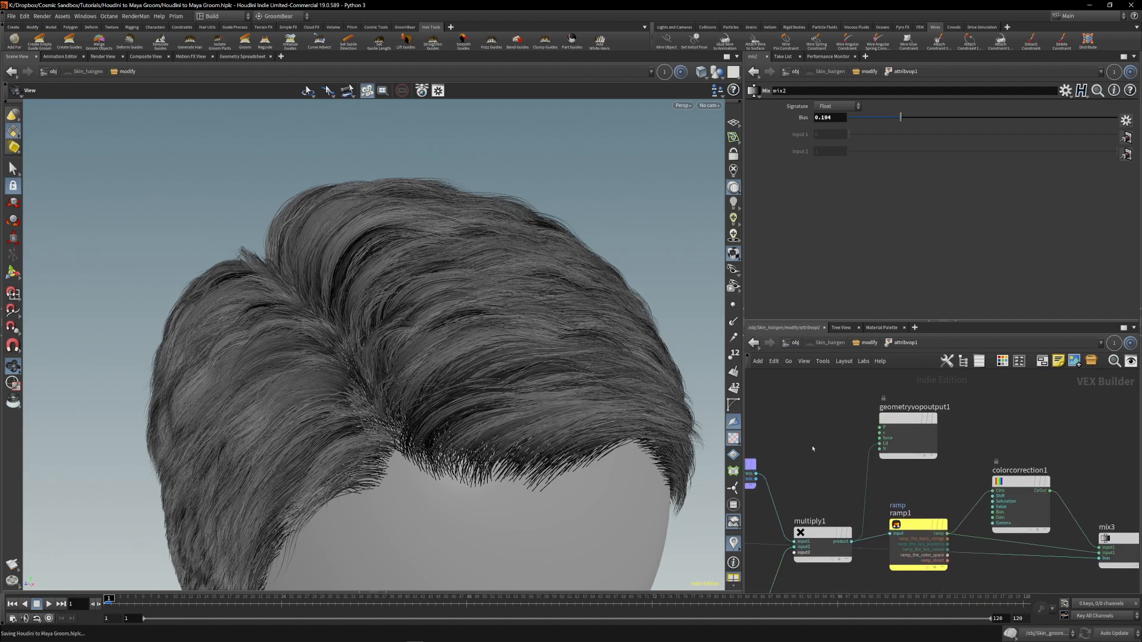
middle_drag(813, 452, 905, 445)
scroll(894, 450, down, 1)
scroll(893, 449, up, 1)
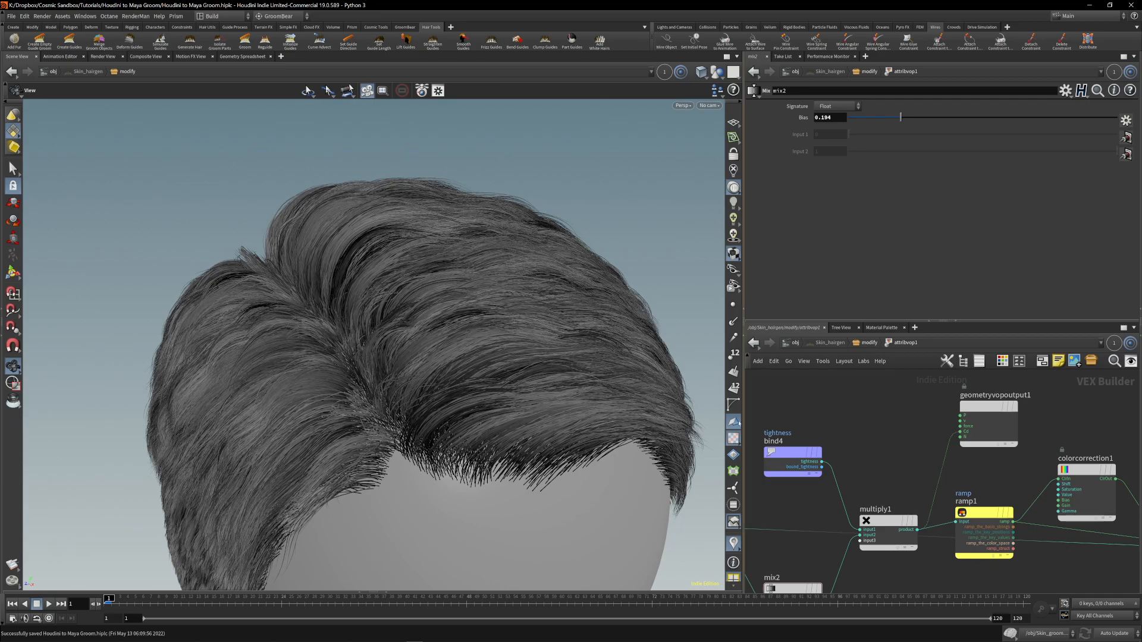
mouse_move(994, 411)
mouse_down()
mouse_move(983, 428)
mouse_move(1008, 428)
mouse_up()
scroll(836, 414, up, 2)
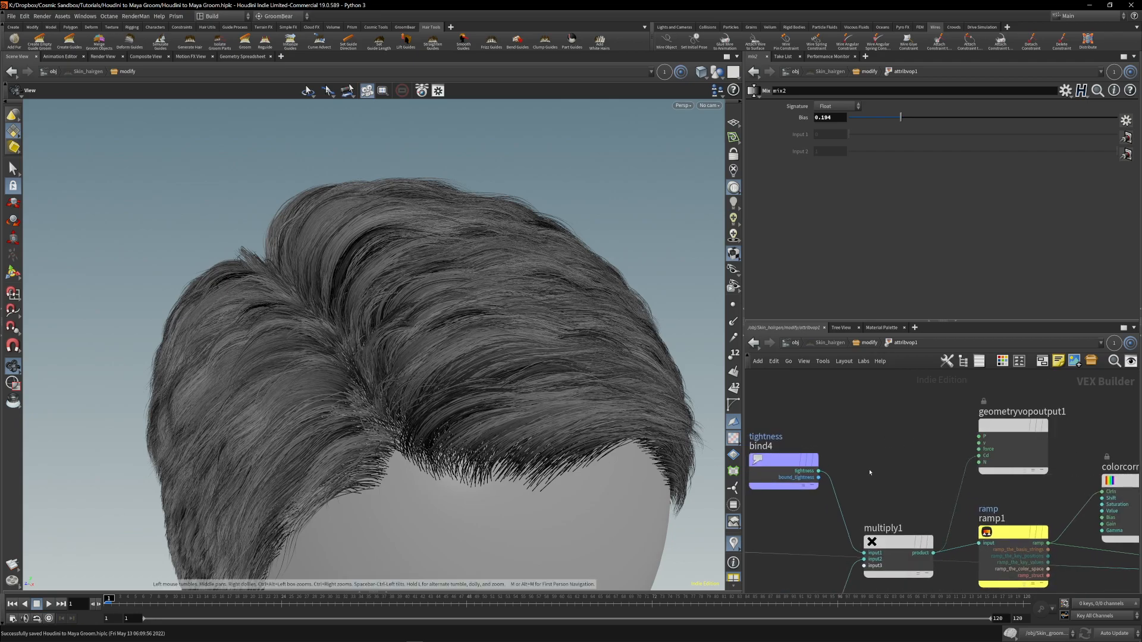
Tidy the network by moving multiply1 and the tightness bind node bind4 slightly upward.
scroll(870, 475, down, 3)
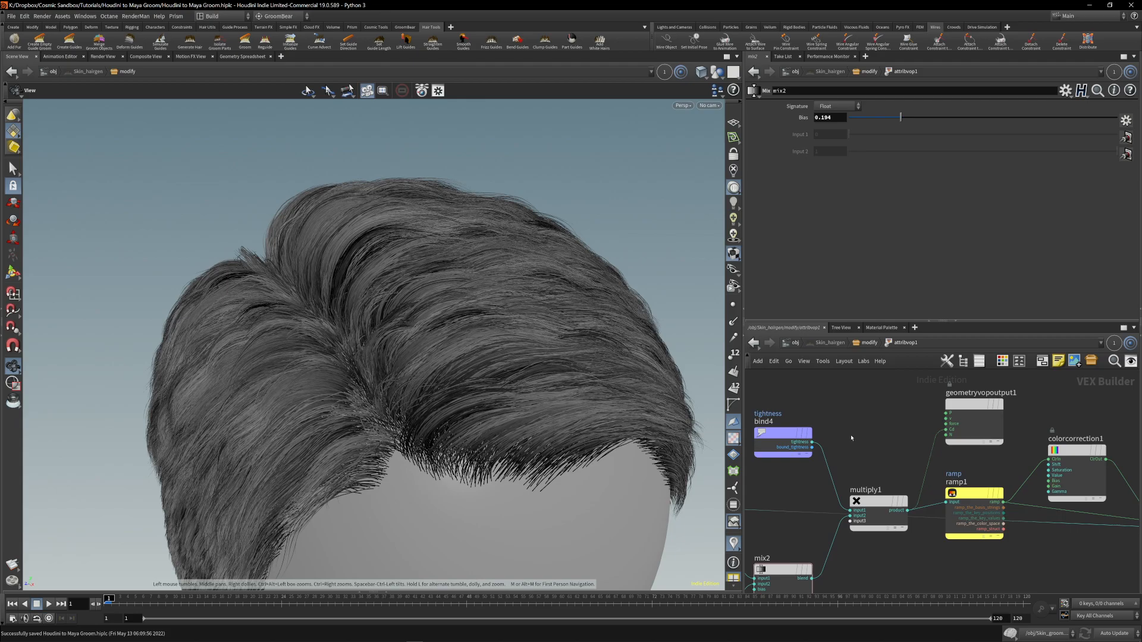
mouse_move(862, 459)
middle_down()
mouse_move(840, 453)
mouse_move(852, 471)
middle_up()
drag(853, 489, 852, 460)
middle_drag(861, 441, 868, 438)
drag(860, 473, 865, 473)
drag(768, 426, 768, 414)
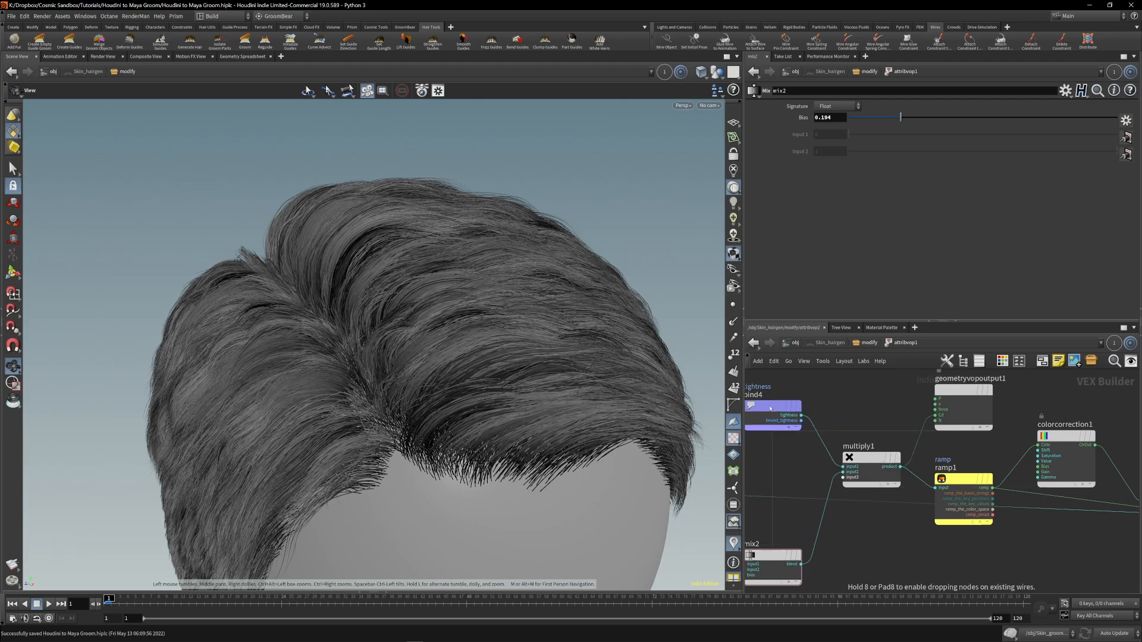
middle_drag(780, 442, 788, 446)
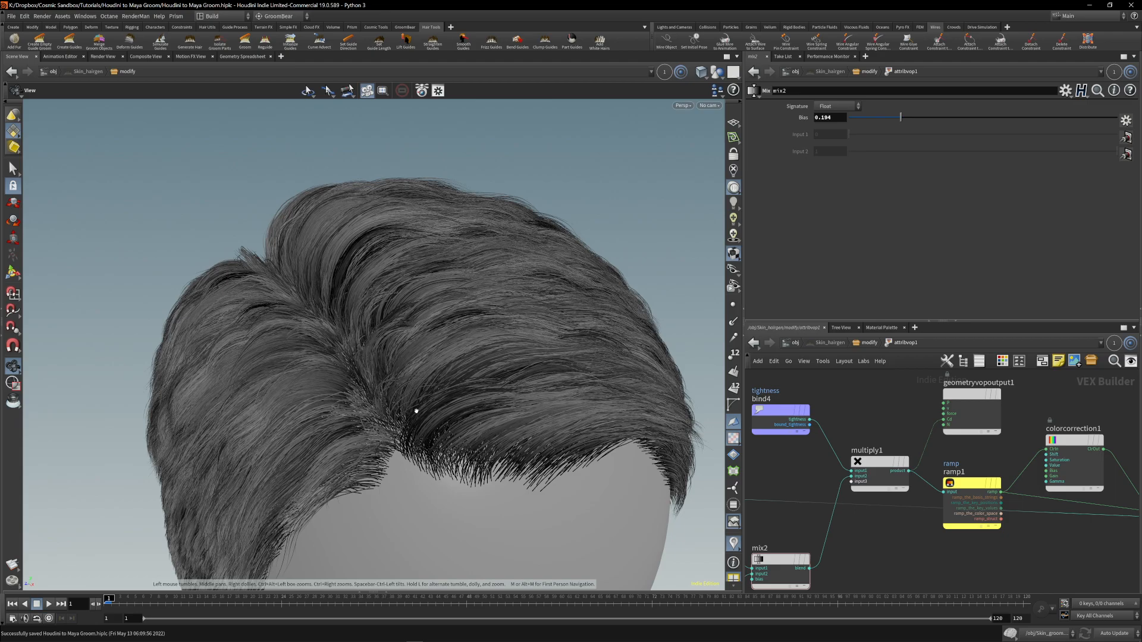
Save the scene and view the whole groom with the multiplied clump and tightness color.
right_drag(443, 319, 398, 392)
drag(398, 392, 303, 254)
middle_drag(302, 254, 321, 265)
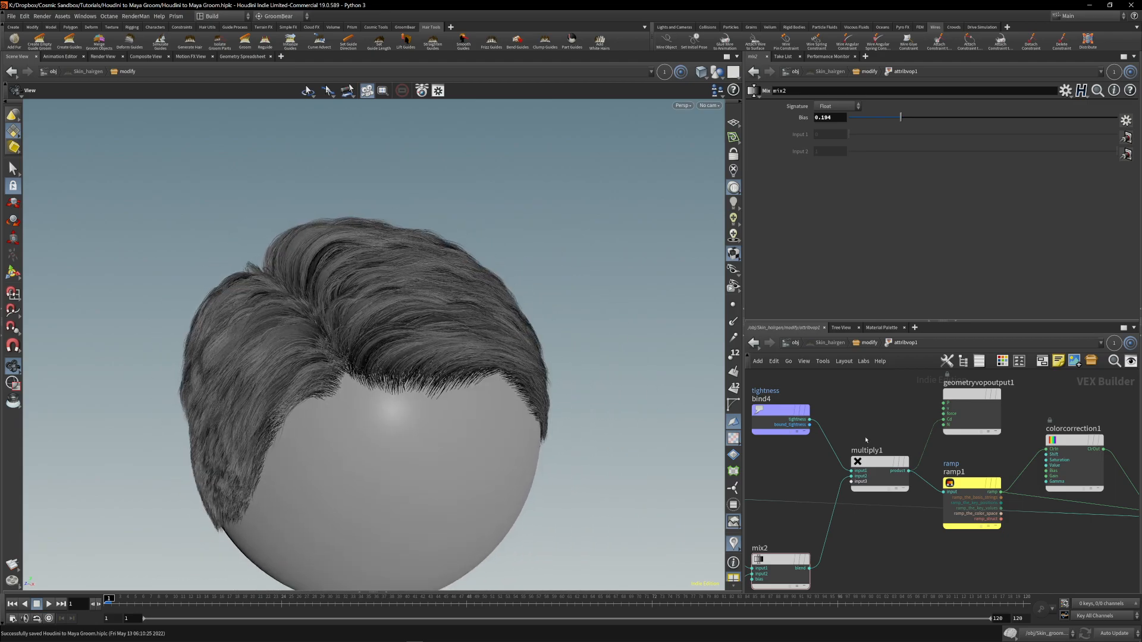
middle_drag(1016, 443, 926, 439)
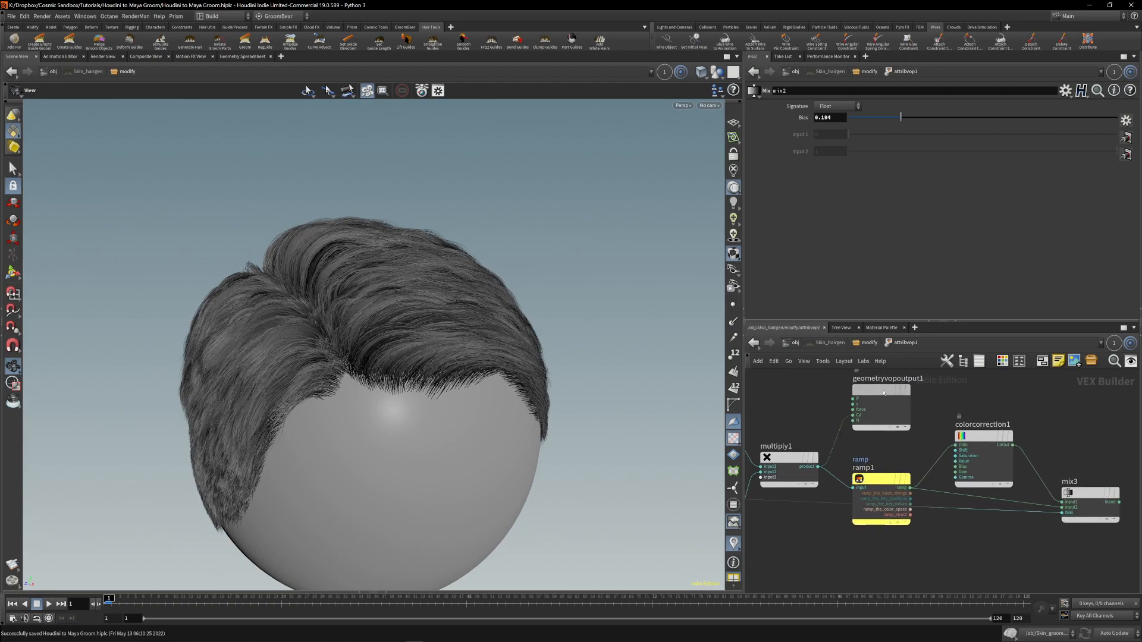
Preview the ramp color by connecting ramp1's ramp output to Cd, and reposition geometryvopoutput1 beyond colorcorrection1.
drag(911, 493, 890, 403)
middle_drag(927, 383, 806, 394)
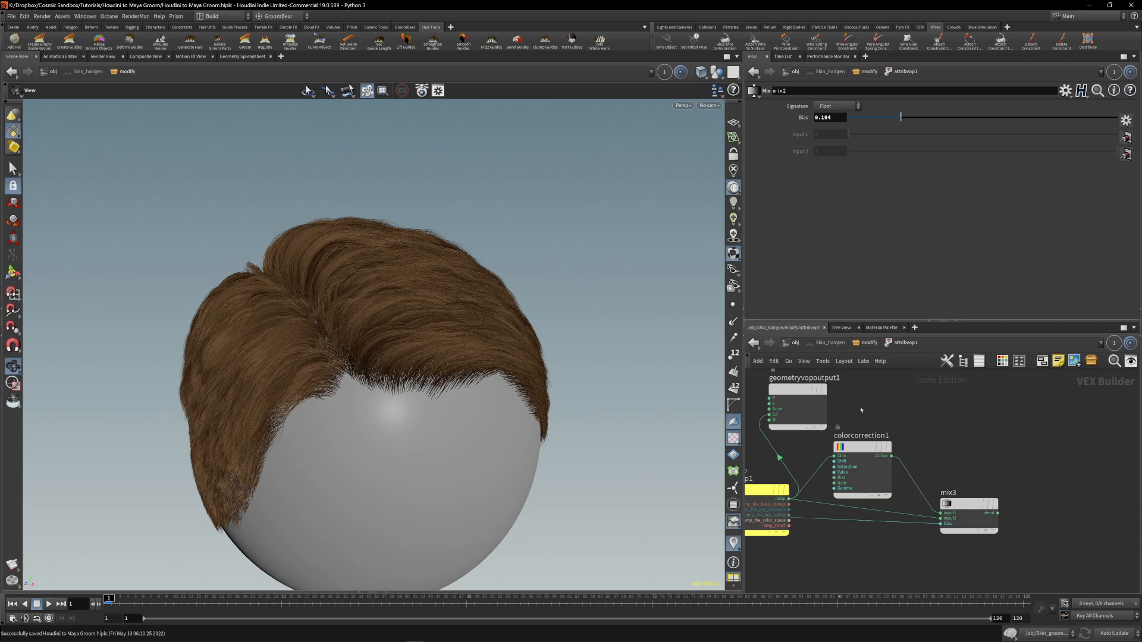
drag(806, 394, 1008, 404)
Connect colorcorrection1's output to Cd of geometryvopoutput1 and inspect its settings and the corrected hair color up close.
drag(894, 458, 973, 427)
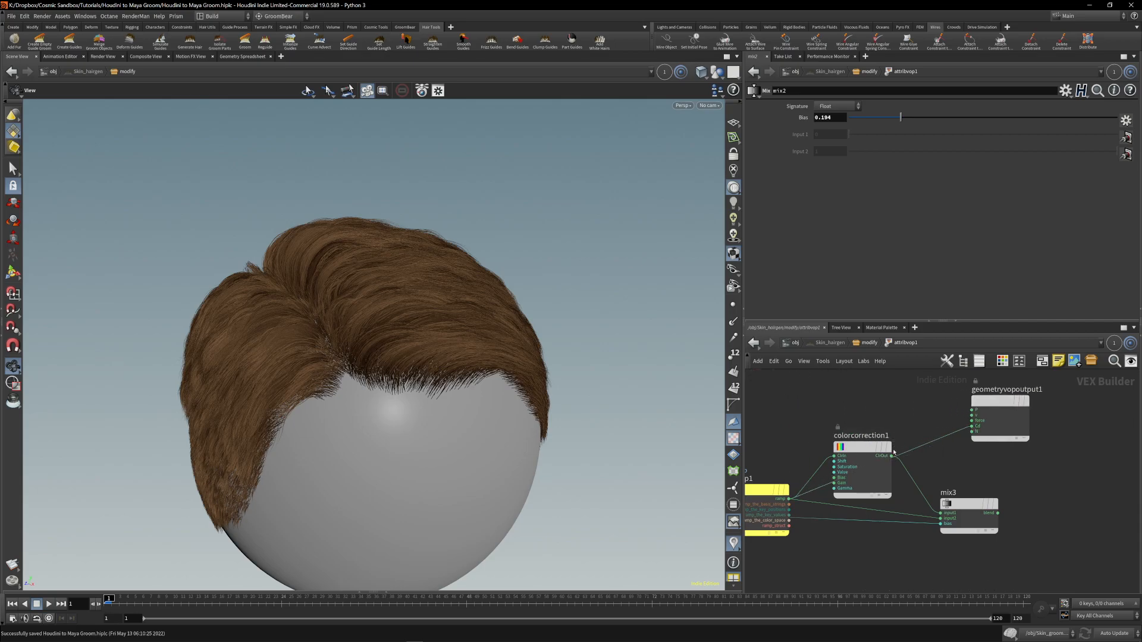
drag(891, 449, 971, 427)
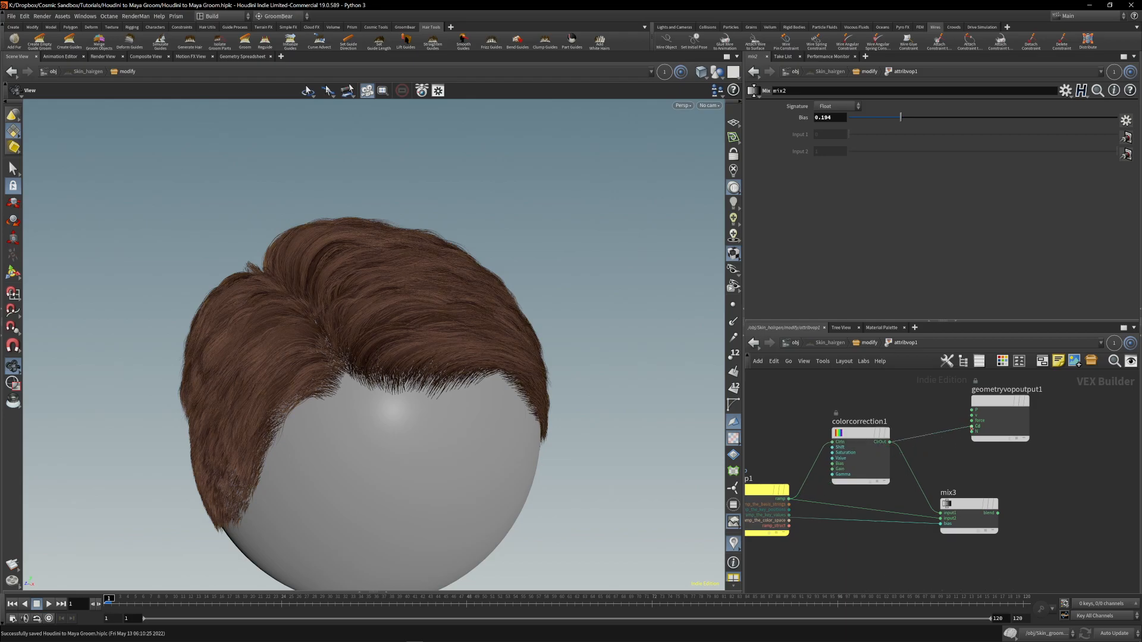
click(861, 452)
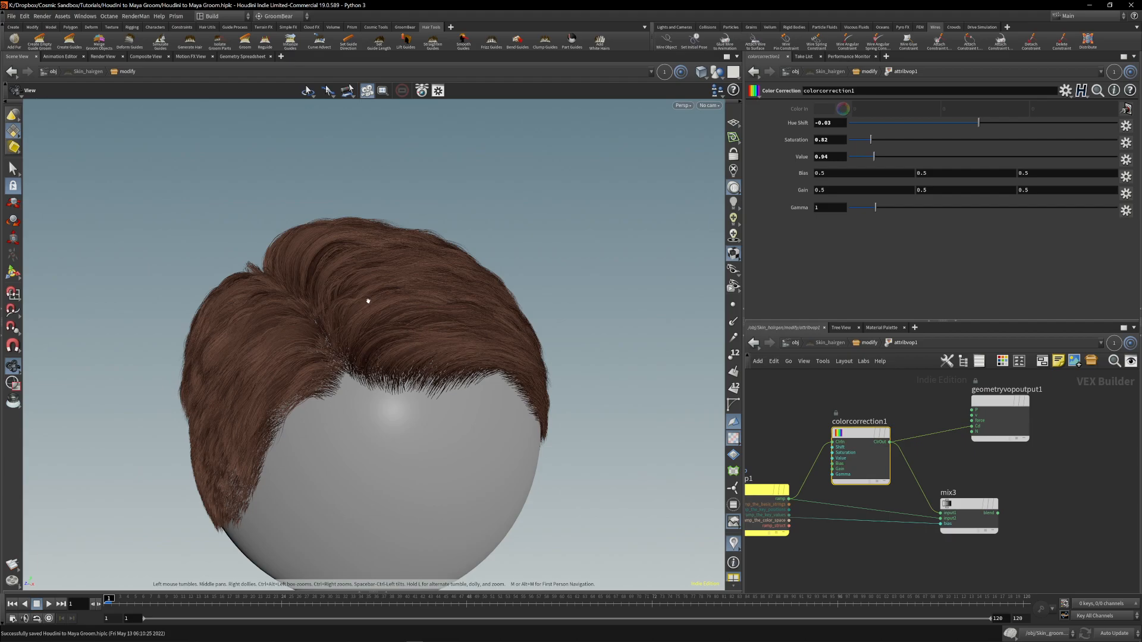
scroll(352, 302, up, 8)
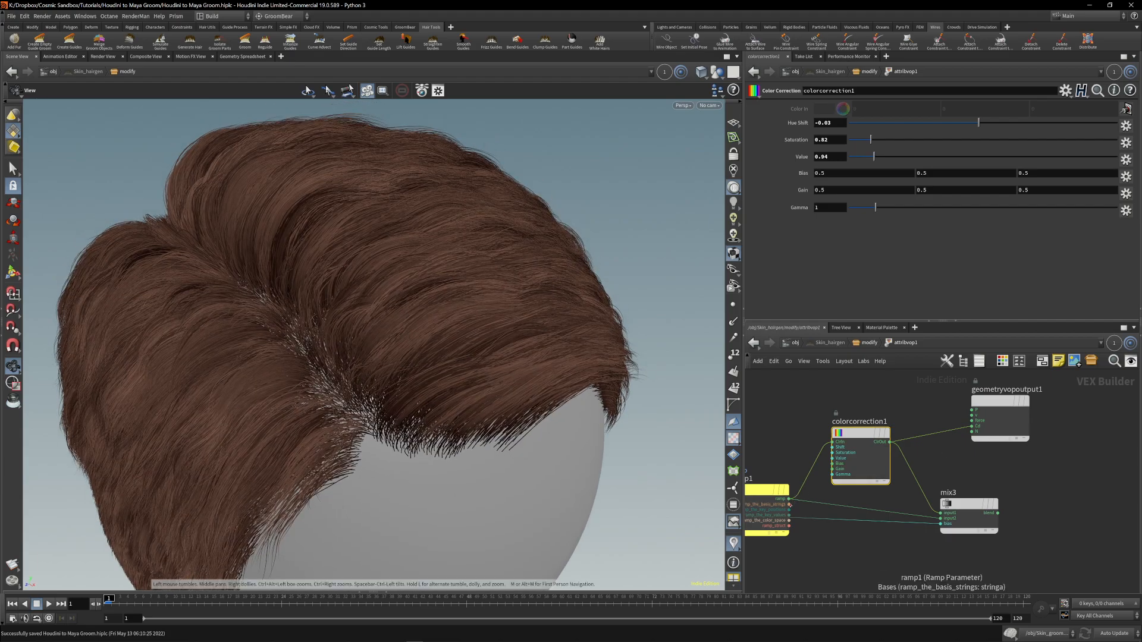
Compare the plain ramp1 color on Cd, ending with the mix3 blend output connected to Cd of geometryvopoutput1.
drag(789, 499, 1076, 417)
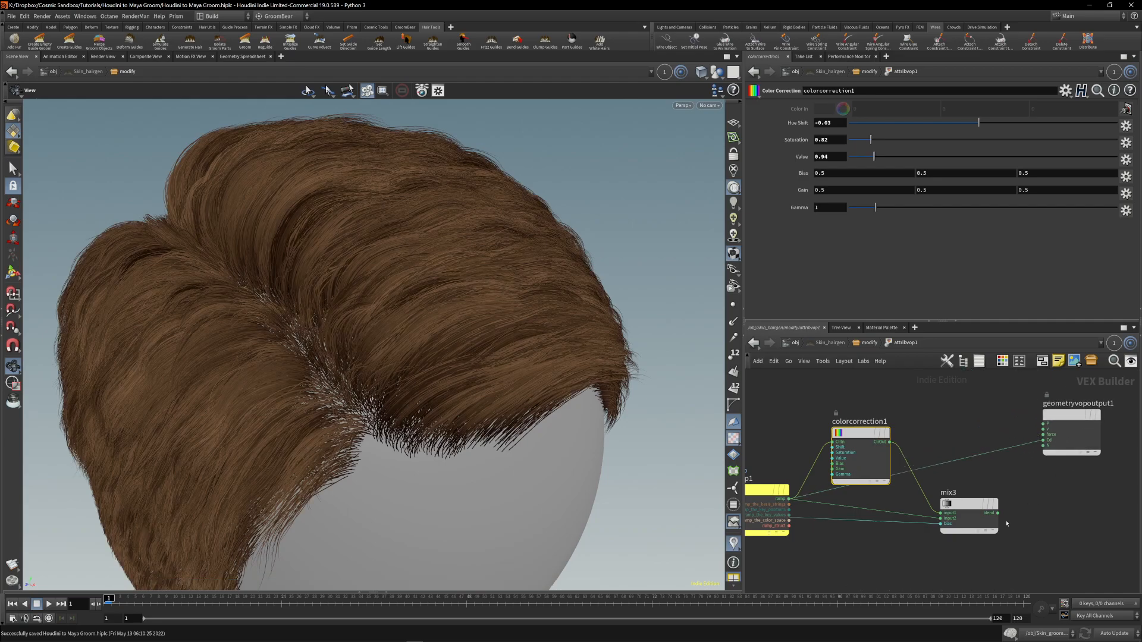
drag(998, 514, 1047, 441)
click(980, 503)
Trace the wire from random1 and its clumpid1 bind node through the network to the bias input of mix3.
middle_drag(935, 477, 1111, 480)
middle_drag(882, 497, 971, 484)
scroll(965, 485, down, 4)
scroll(857, 476, up, 4)
click(843, 476)
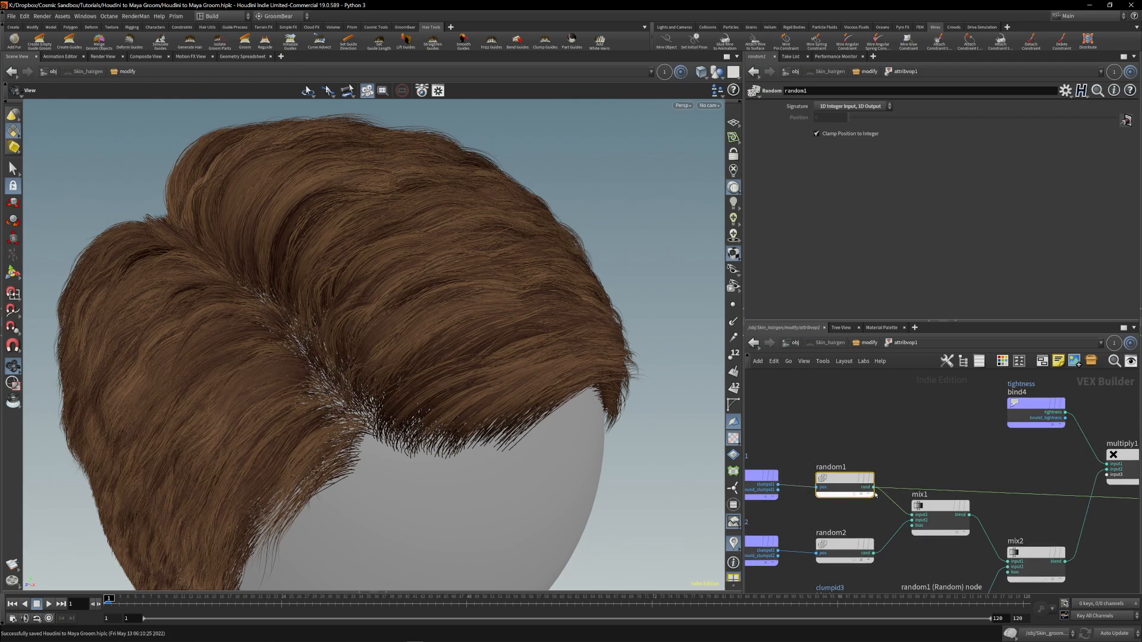
middle_drag(871, 495, 950, 498)
click(827, 485)
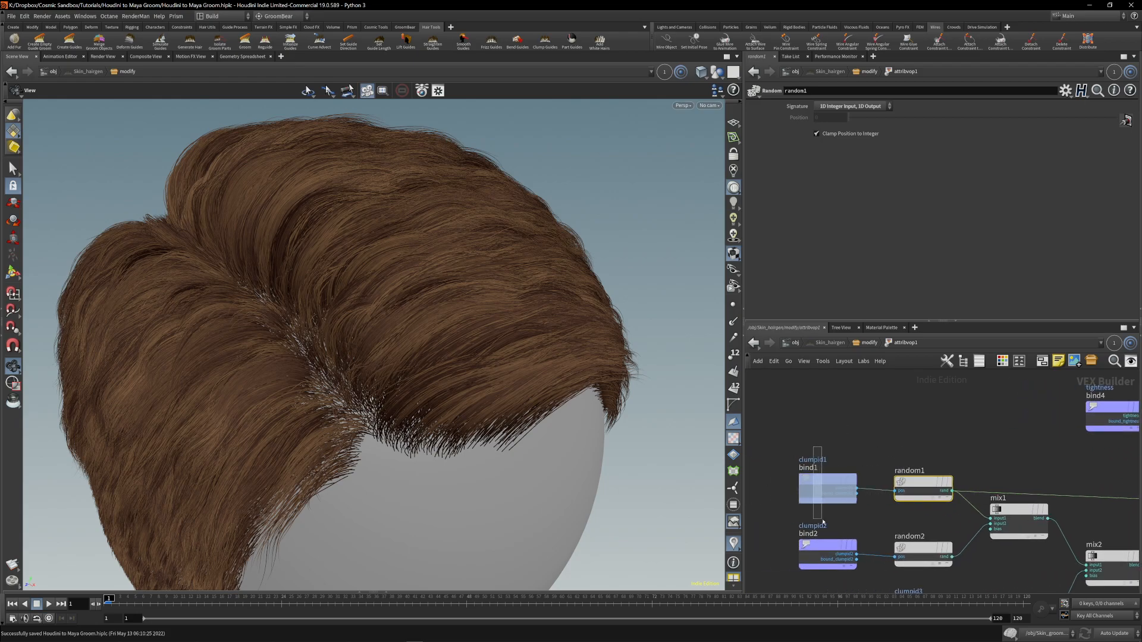
click(916, 482)
scroll(915, 481, down, 4)
scroll(1026, 501, up, 4)
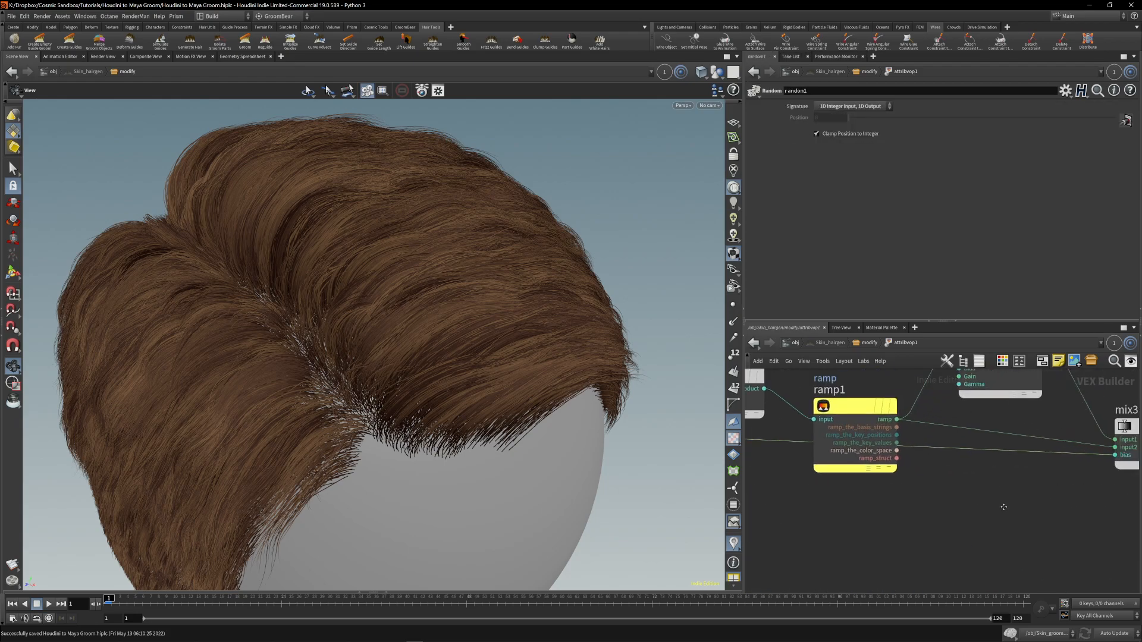
middle_drag(1026, 501, 923, 514)
scroll(949, 506, down, 5)
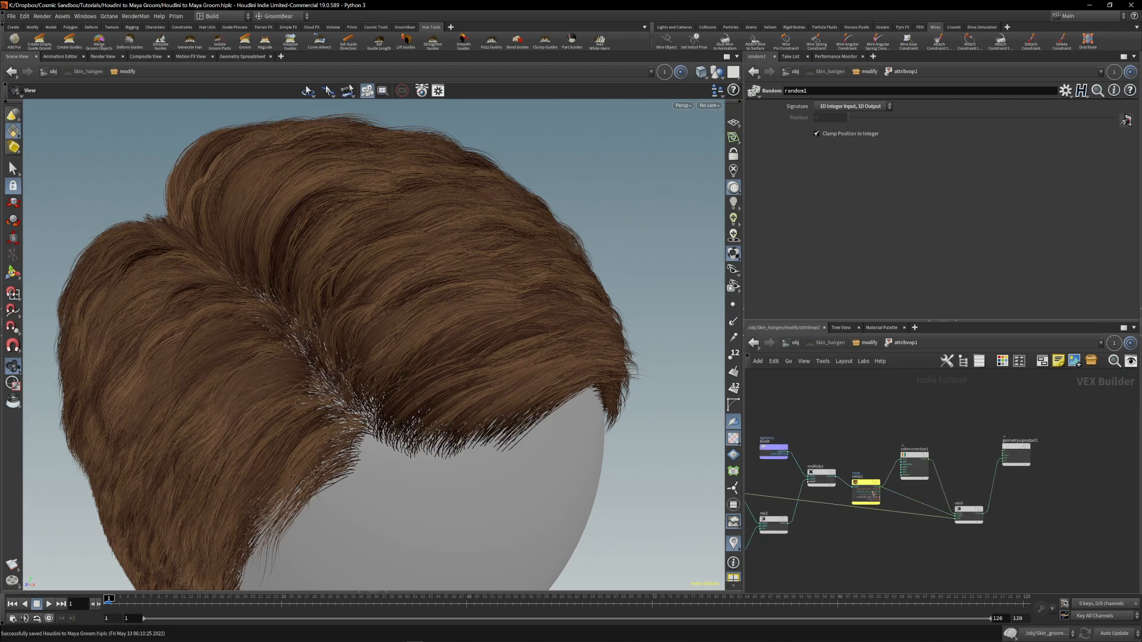
scroll(1032, 497, up, 5)
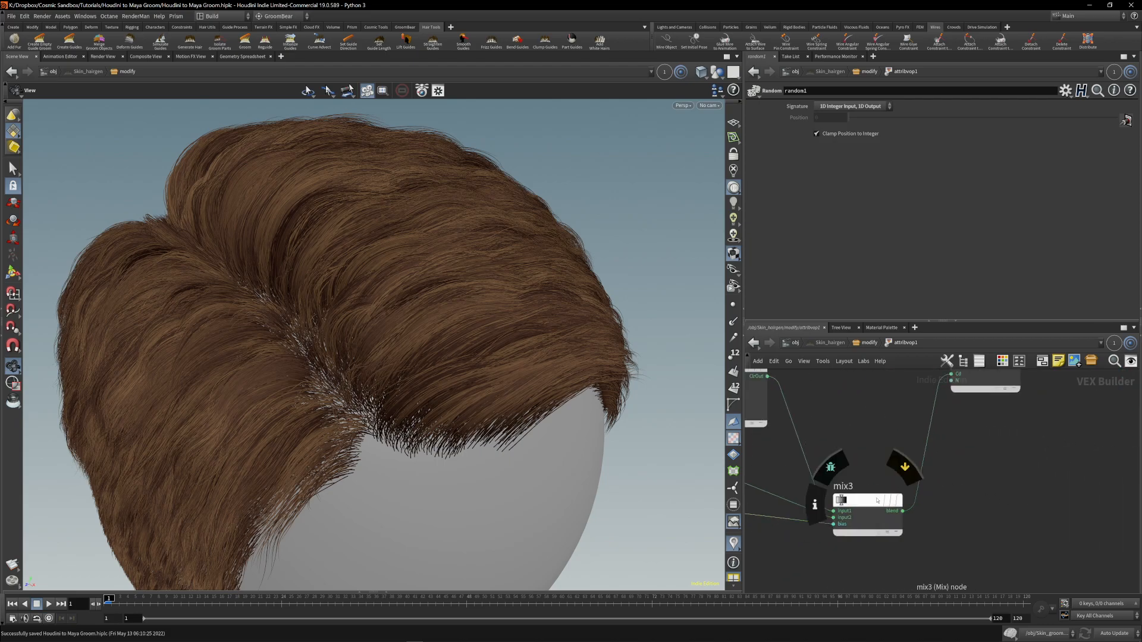
Move the mix3 node slightly upward in the network.
middle_drag(857, 500, 995, 523)
drag(995, 523, 991, 476)
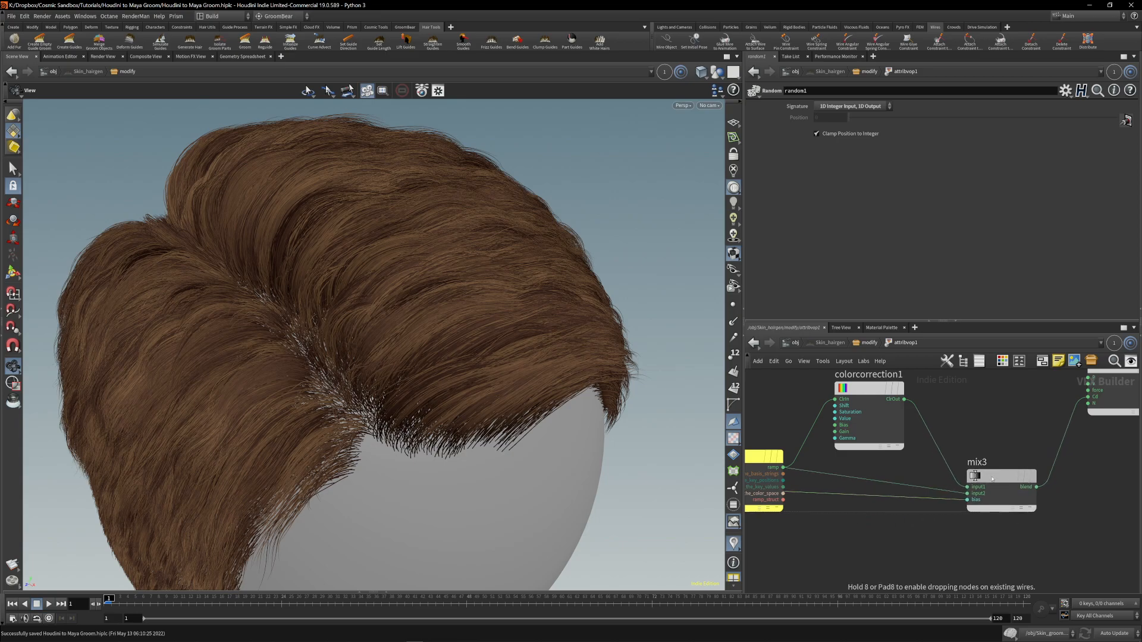
middle_drag(983, 408, 968, 439)
Bypass colorcorrection1 and re-enable it to compare the effect on the hair color.
click(885, 445)
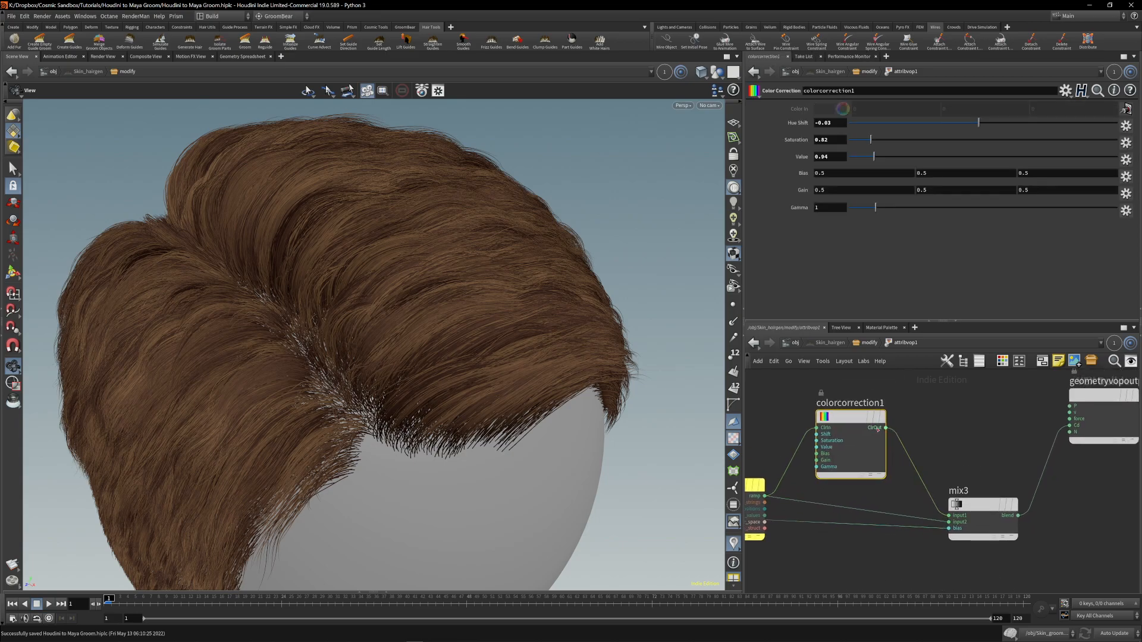
click(887, 386)
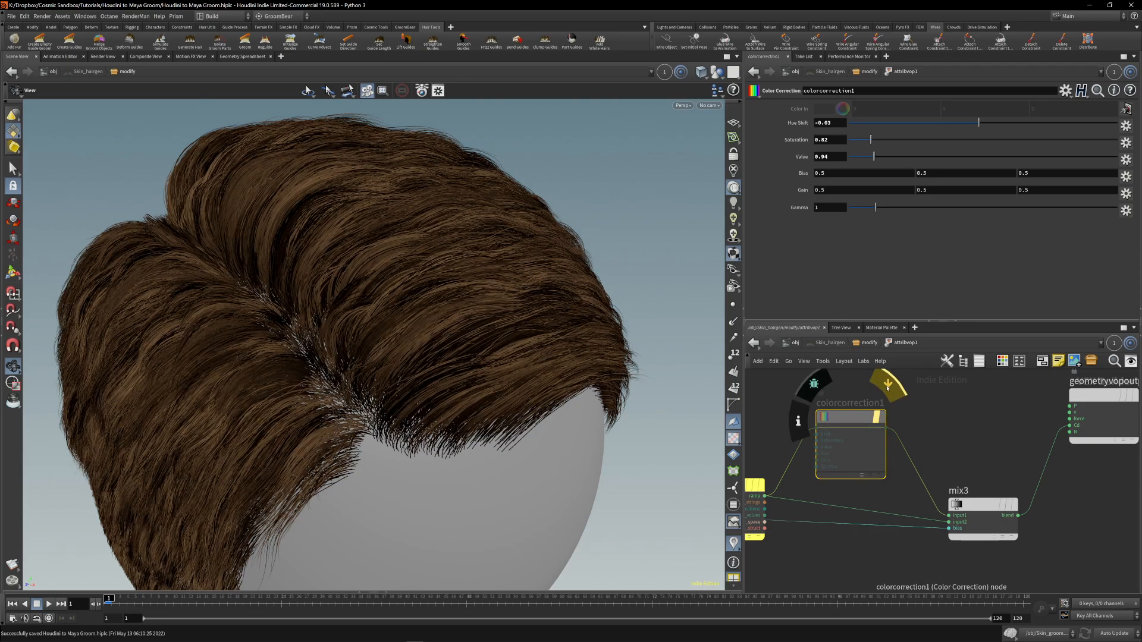
click(888, 385)
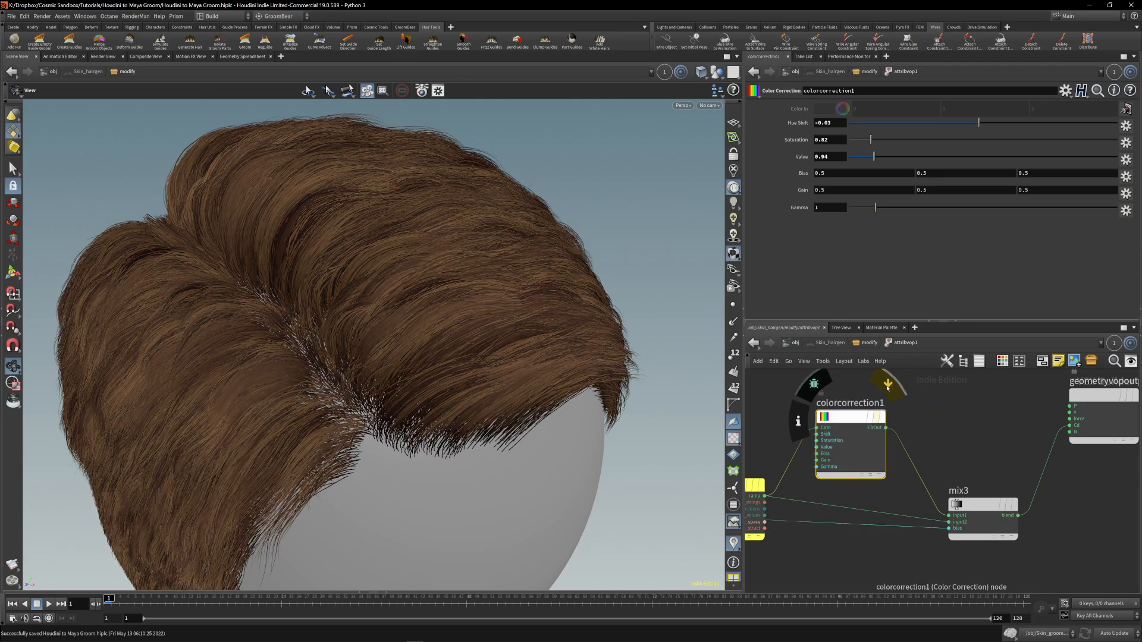
Toggle the bypass of mix3 repeatedly to compare the blended and unblended hair color, leaving the node enabled.
middle_drag(945, 438, 998, 436)
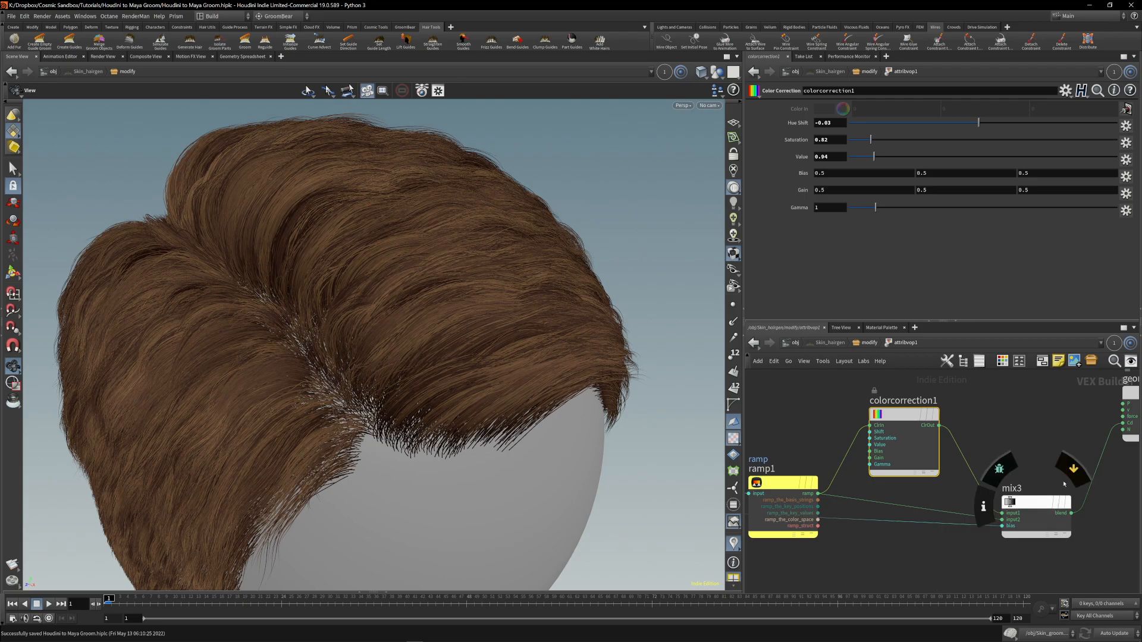
click(1072, 472)
click(1073, 472)
click(1073, 472)
click(1073, 474)
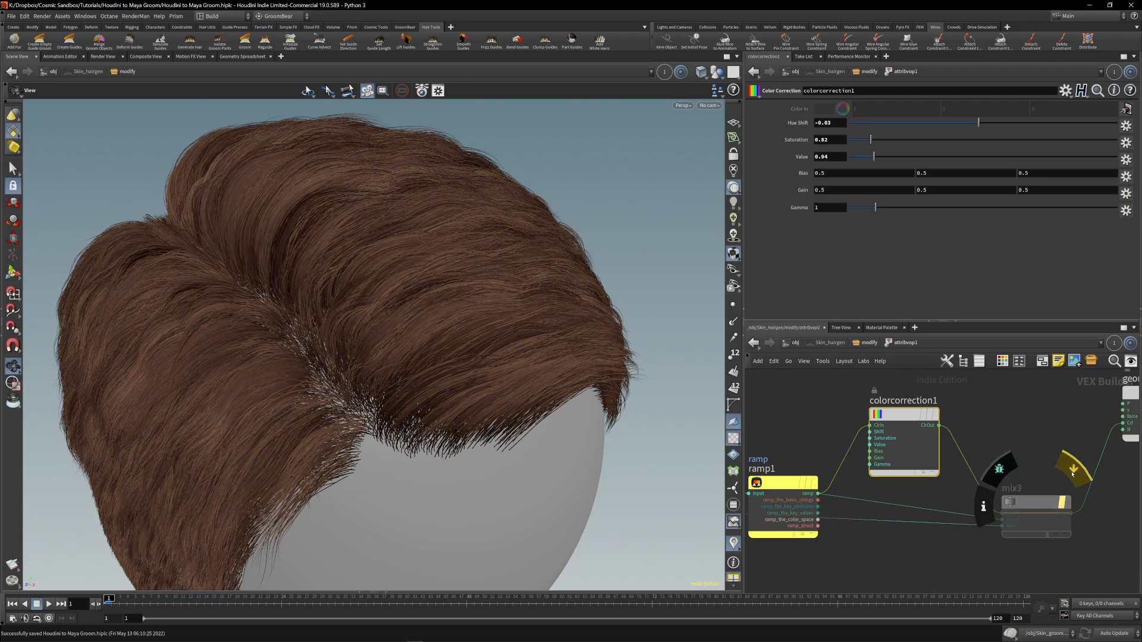
click(1072, 474)
middle_drag(1032, 437, 967, 453)
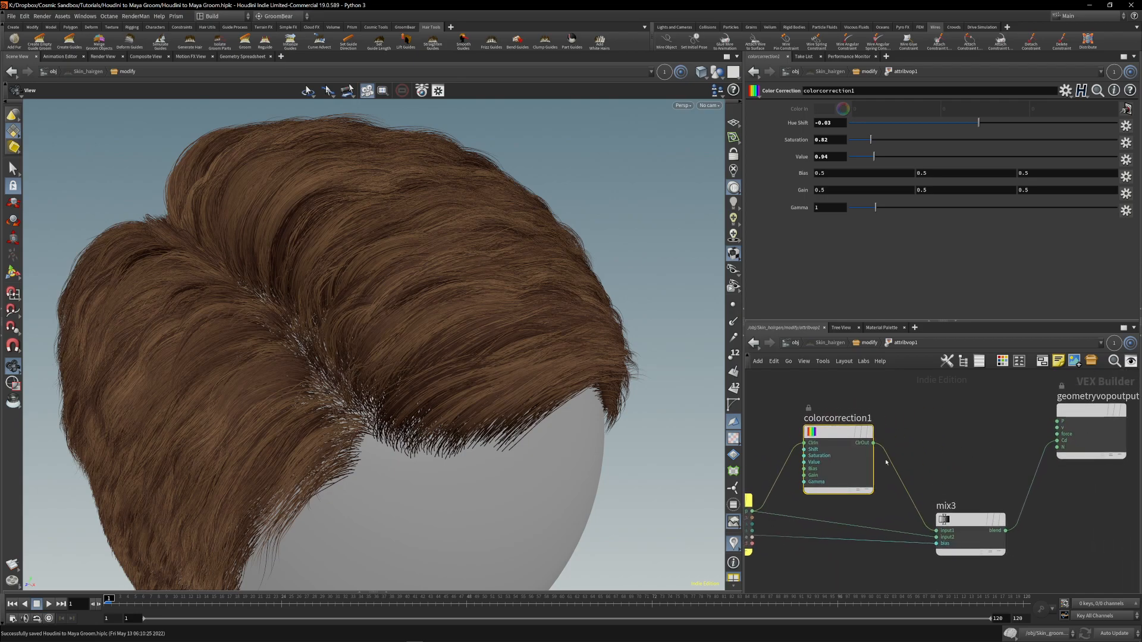
Move geometryvopoutput1 down beside mix3 and save the scene.
mouse_move(870, 431)
click(1008, 486)
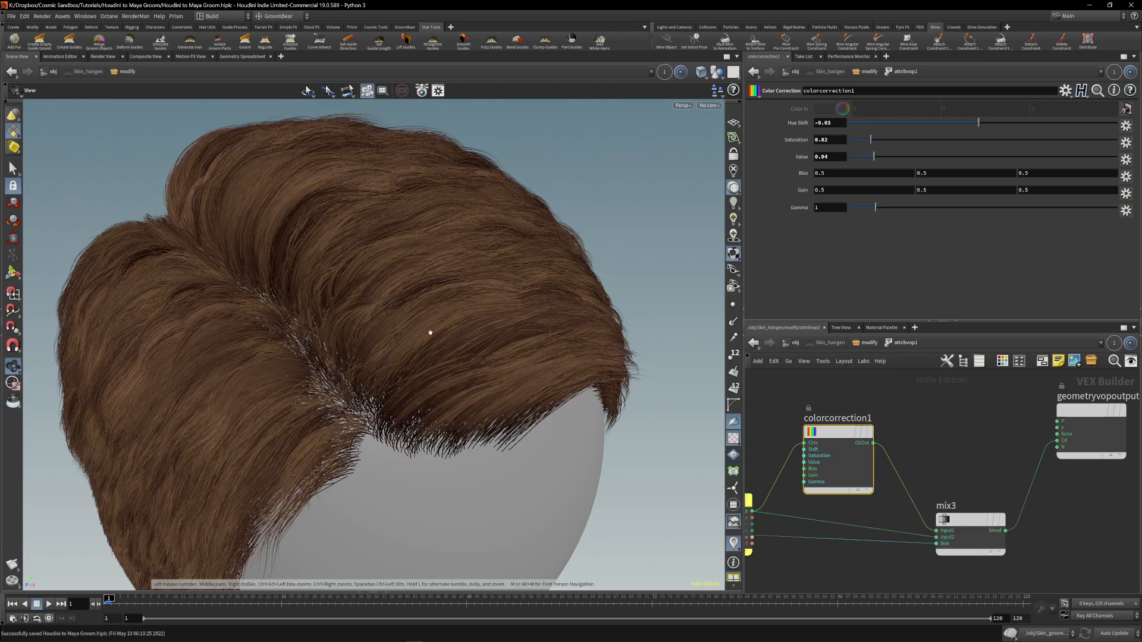
middle_drag(998, 426, 942, 437)
drag(1018, 421, 1010, 517)
middle_drag(934, 461, 943, 445)
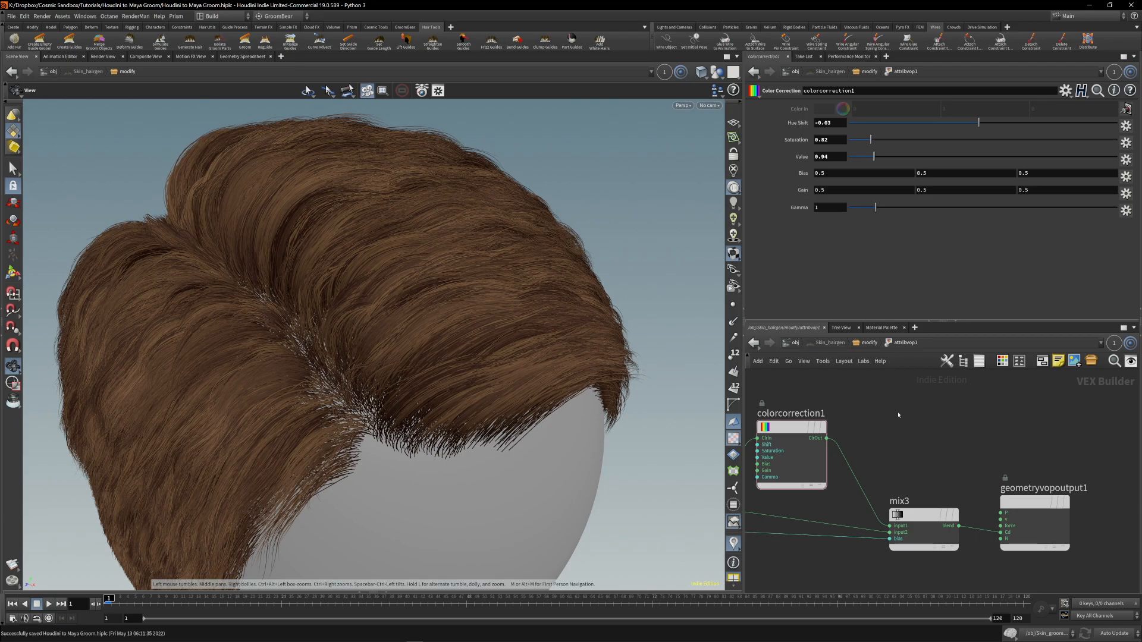
Return from attribvop1 to the modify network and view the finished hair color from another angle.
scroll(898, 415, down, 4)
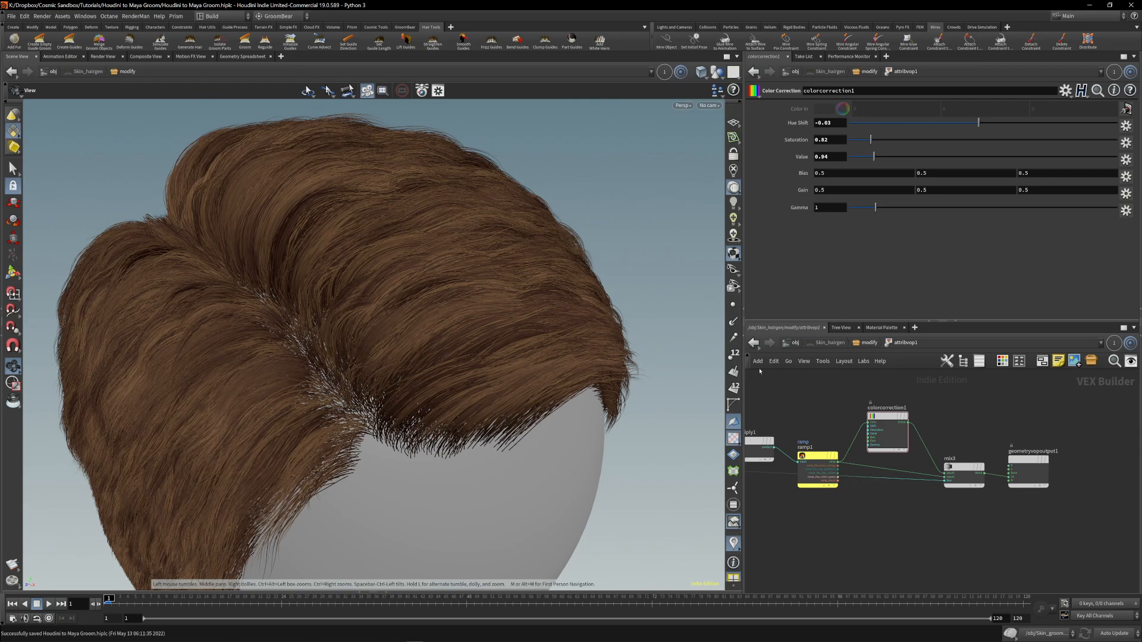
click(866, 343)
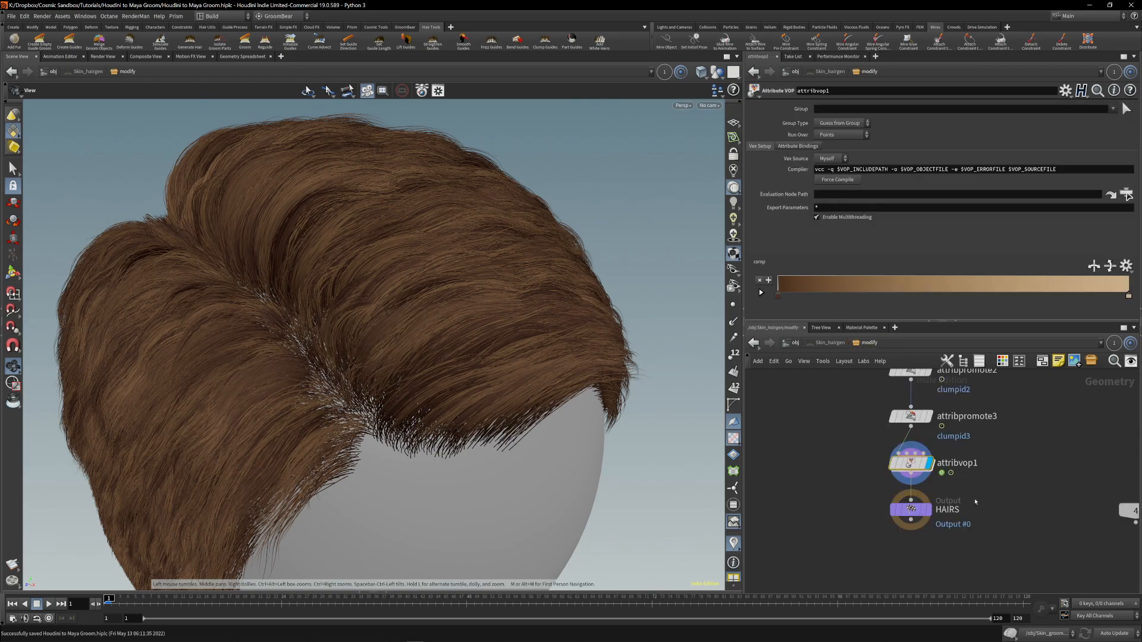
middle_drag(973, 502, 910, 506)
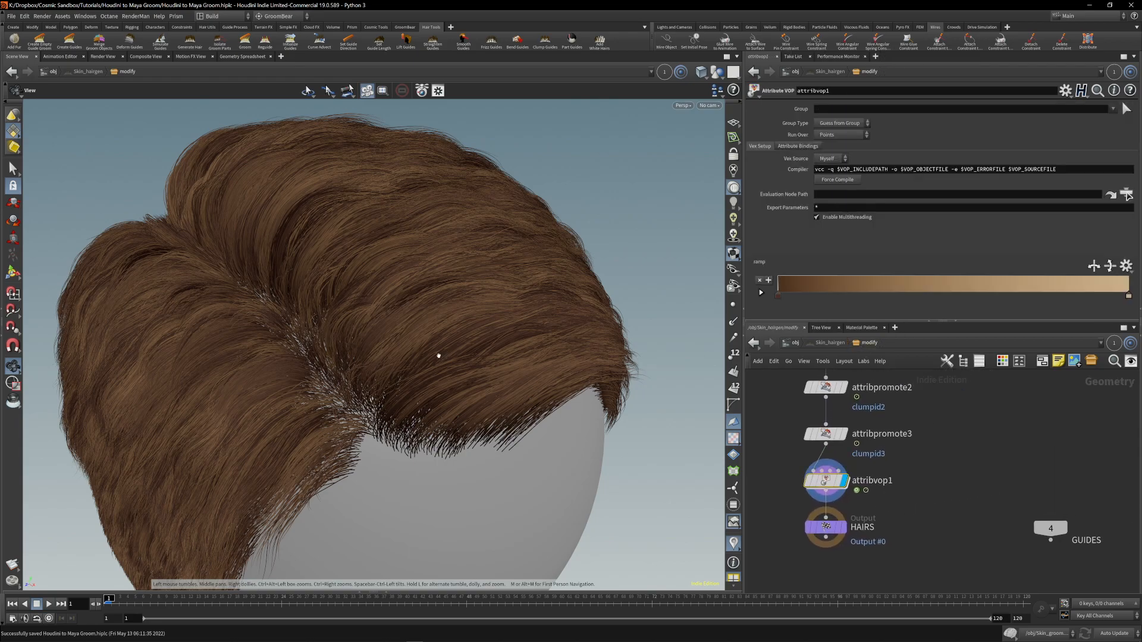
drag(358, 345, 326, 341)
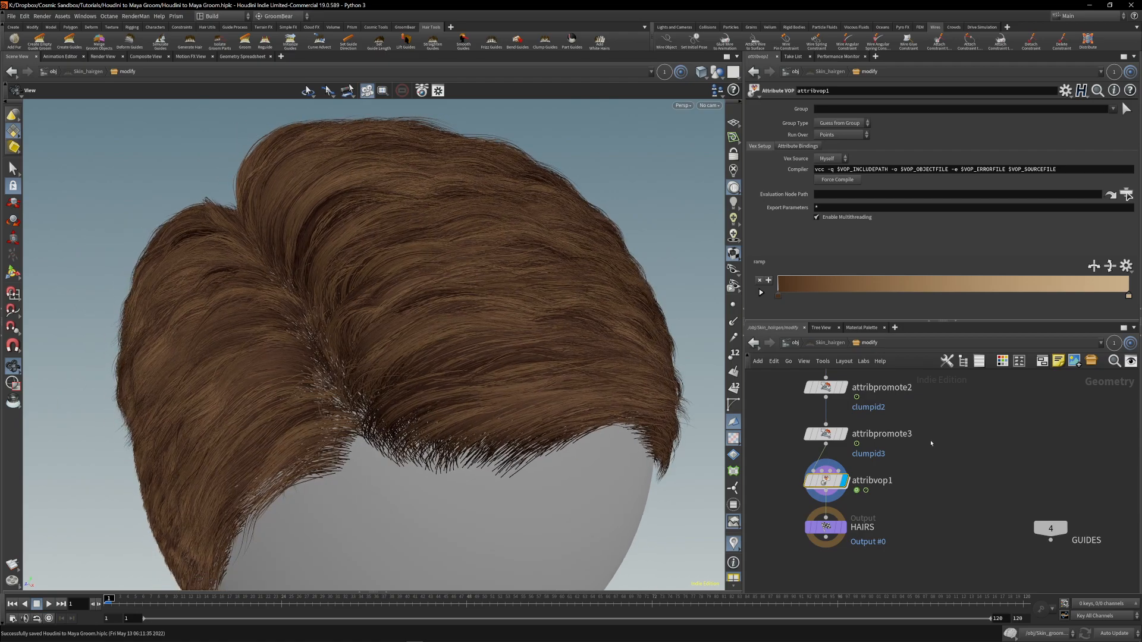
Return to the object level and open the Hair_Export geometry network.
key(l)
click(785, 343)
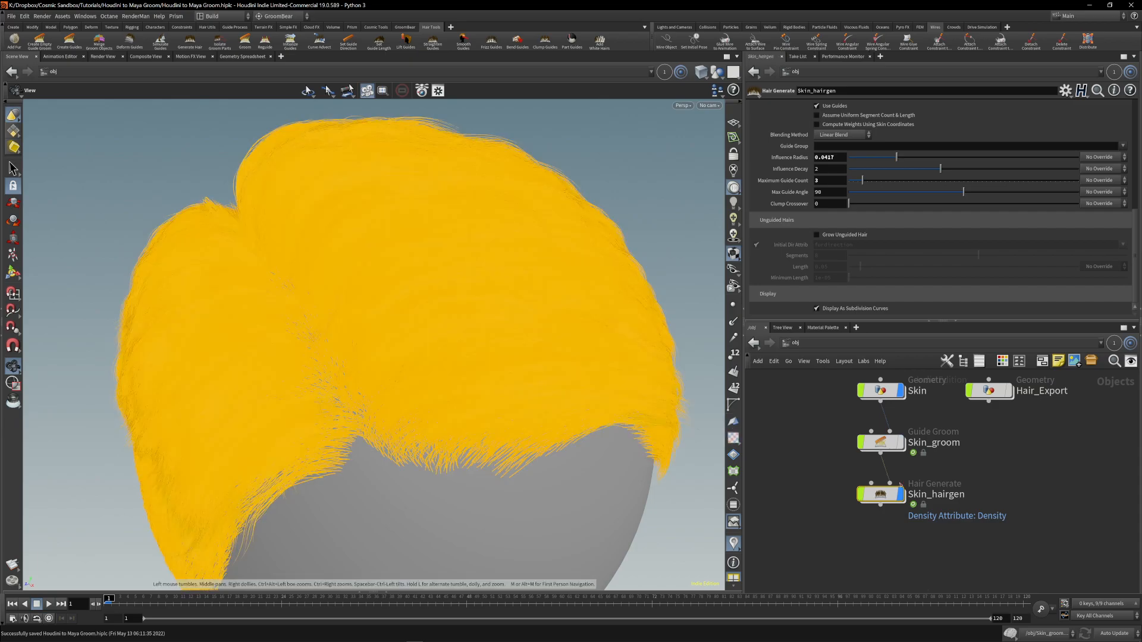
click(900, 494)
click(1009, 390)
click(1000, 393)
double_click(999, 393)
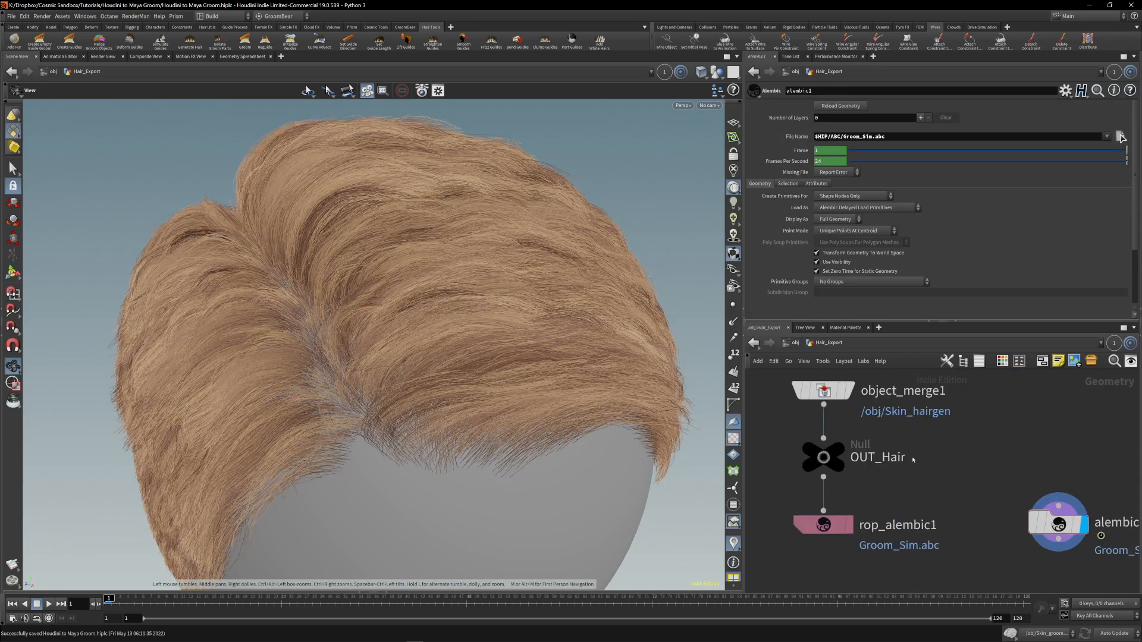
Display OUT_Hair, examine its geometry attributes, and open the rop_alembic1 export settings.
middle_click(835, 452)
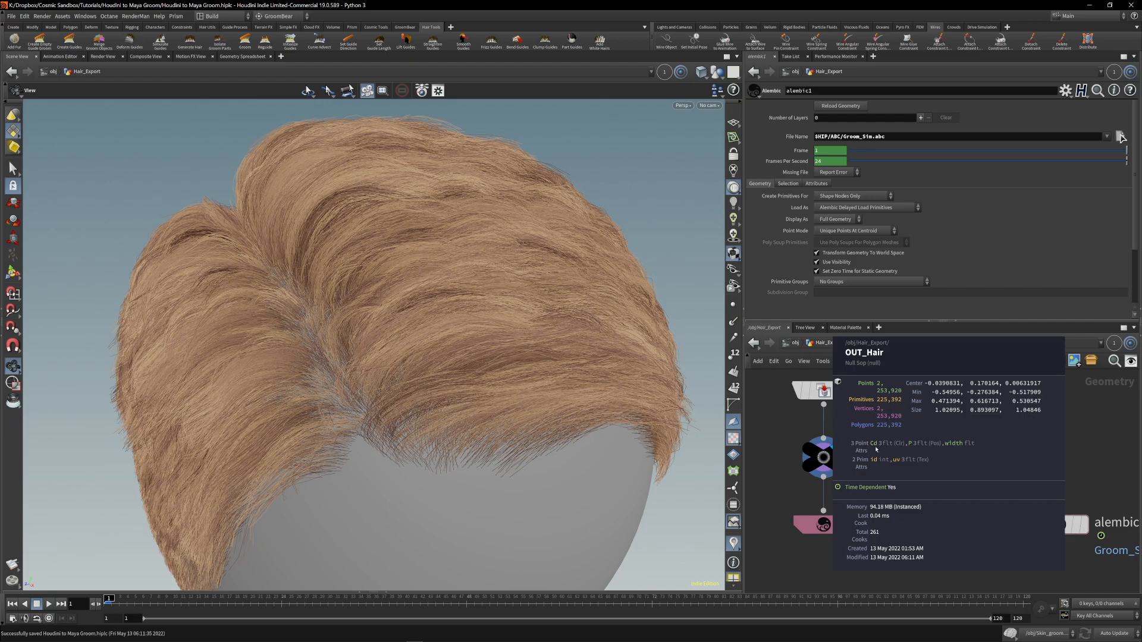
middle_drag(886, 482, 833, 501)
click(840, 513)
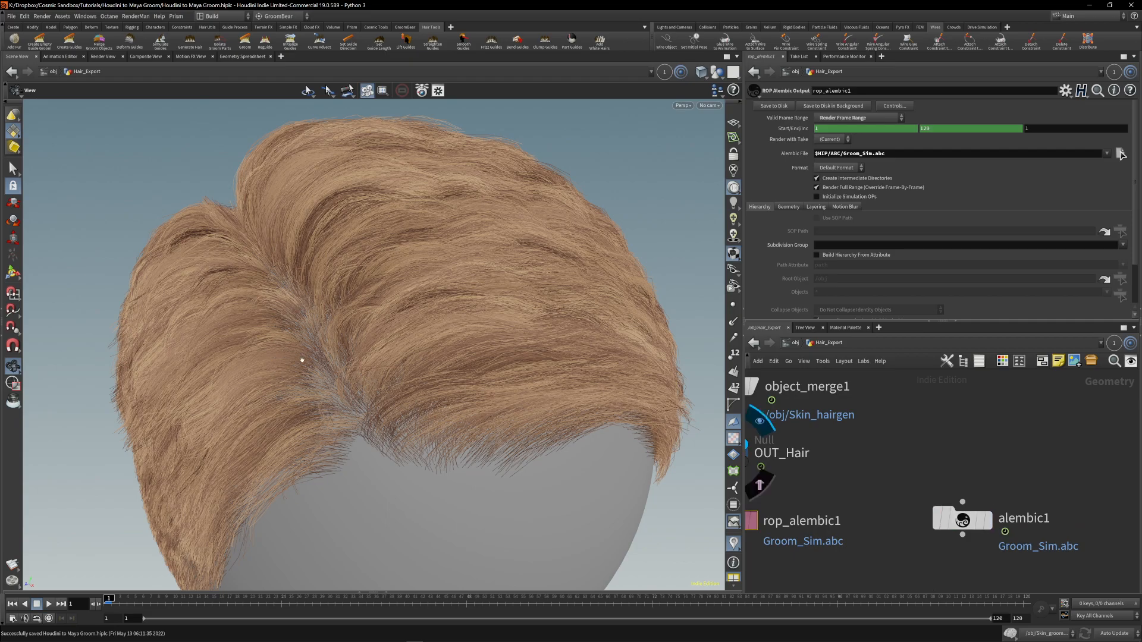
Set the display back to the imported alembic1 groom after orbiting around the hair.
drag(324, 300, 350, 290)
scroll(349, 291, down, 2)
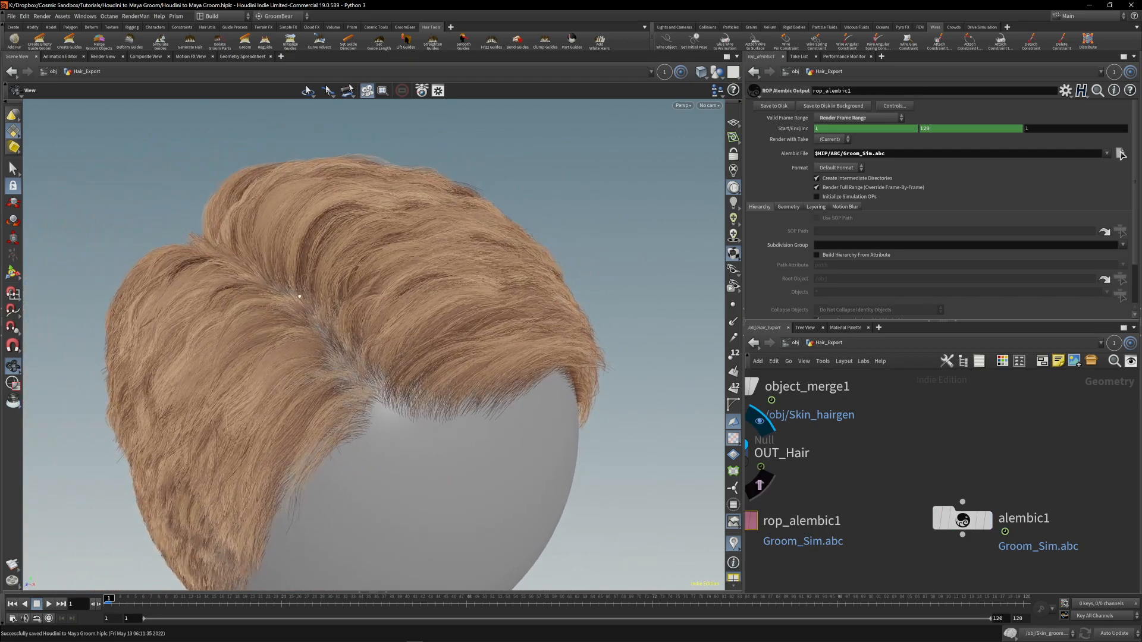
click(989, 521)
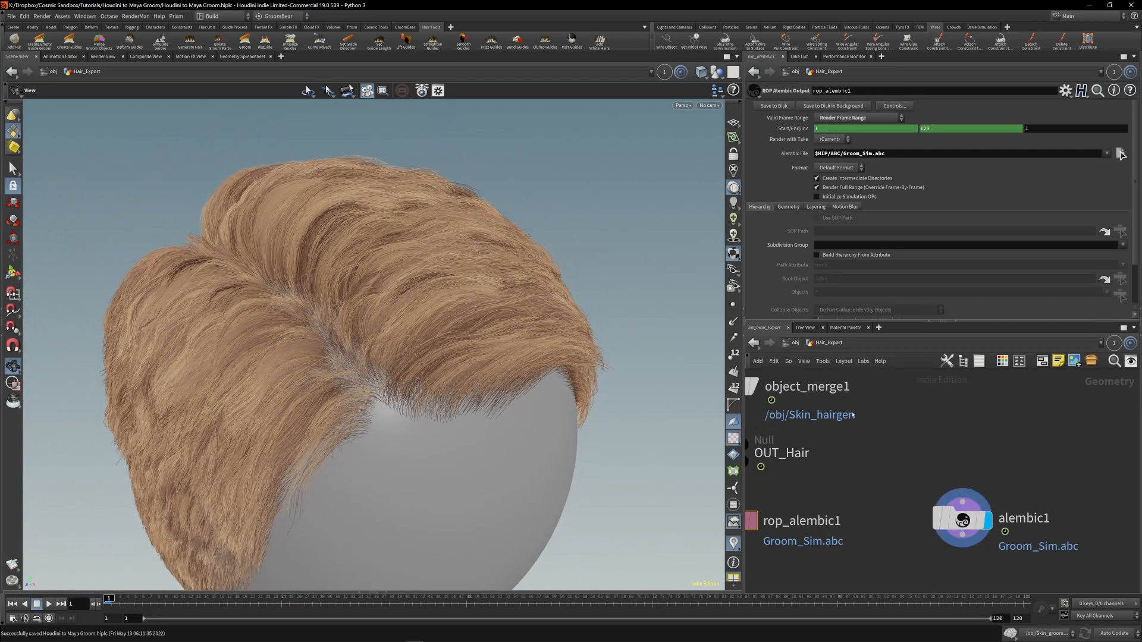
Save the scene and return to the object level.
key(ctrl+s)
click(795, 343)
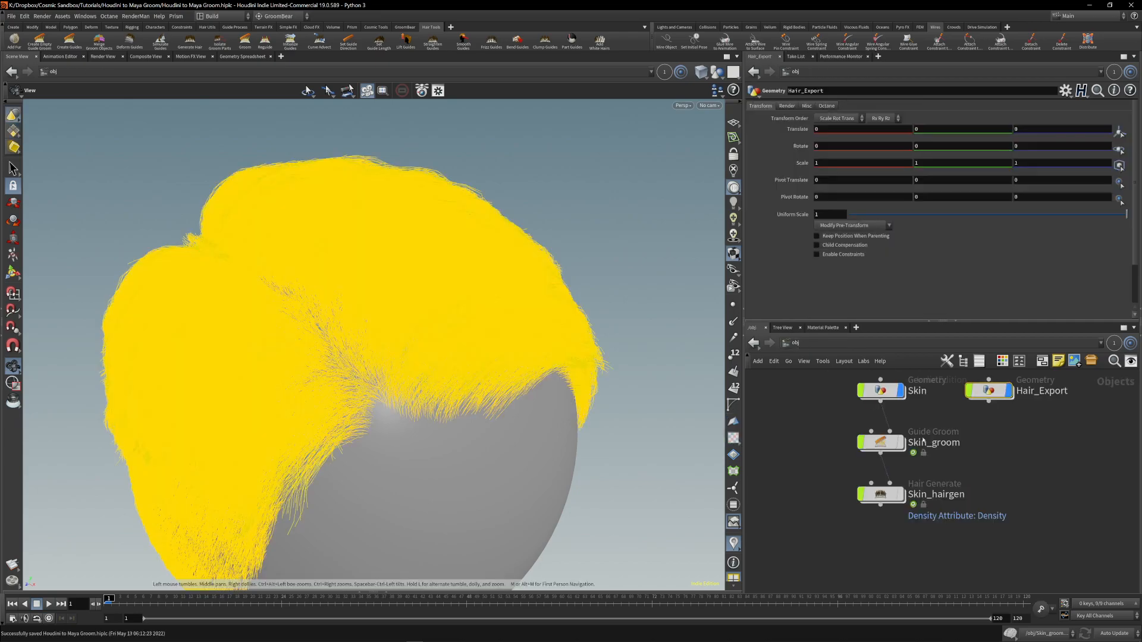
middle_drag(1036, 439, 975, 473)
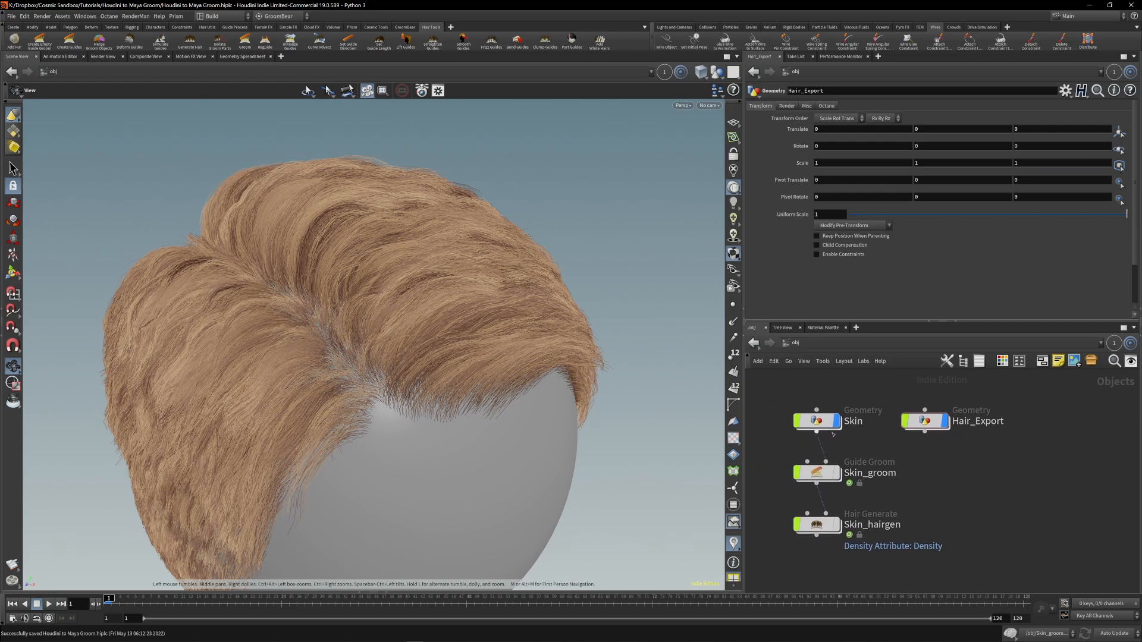
Switch to Maya with the Groom In Maya scene and look through camera1 in the viewport.
mouse_move(826, 479)
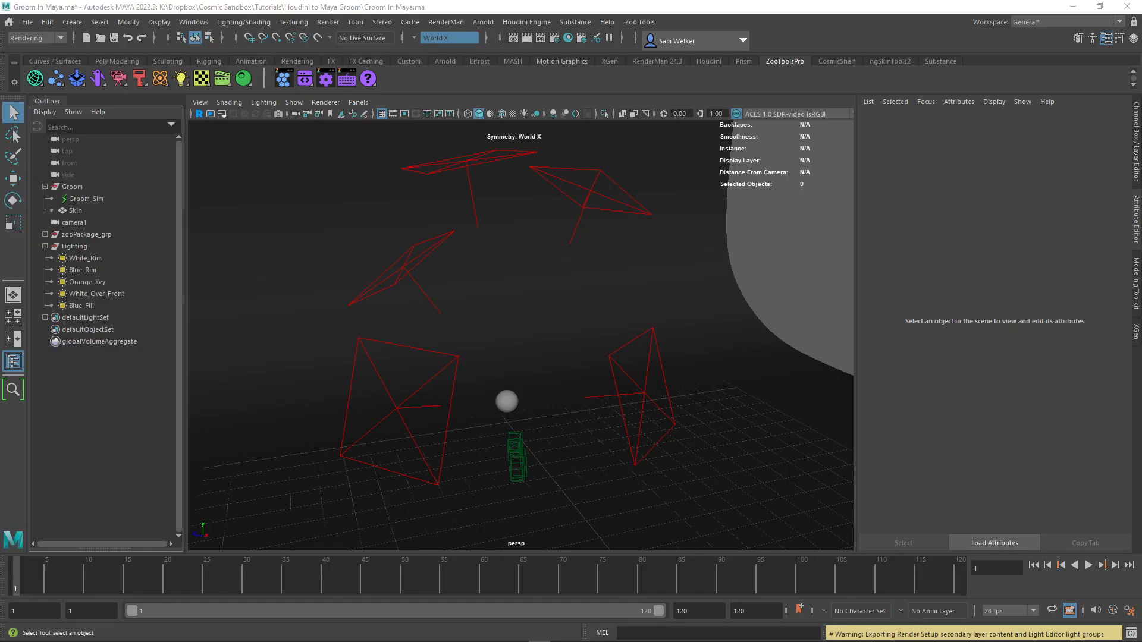
click(326, 102)
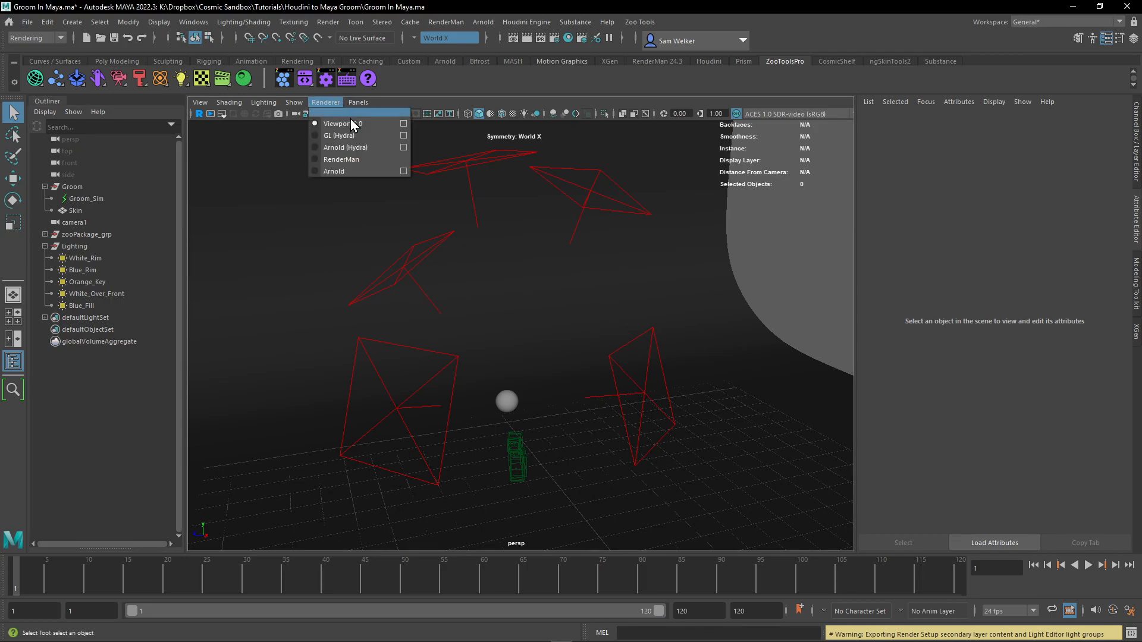
mouse_move(358, 102)
mouse_move(433, 115)
click(499, 125)
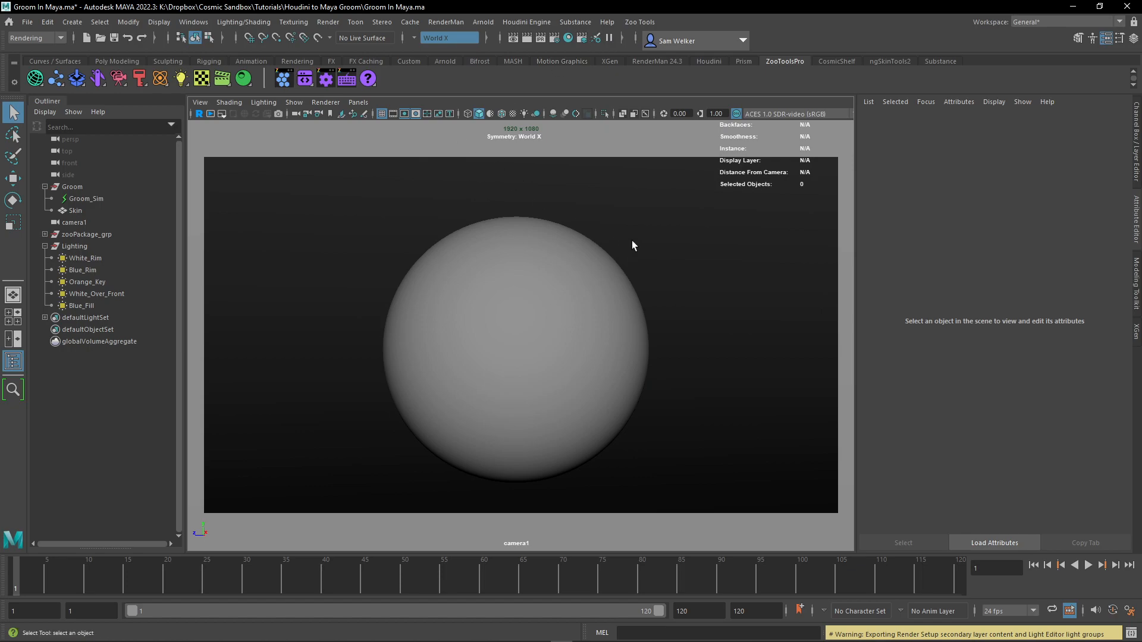
Close the Render Settings window and open the Hypershade to show the groom's material network.
click(554, 40)
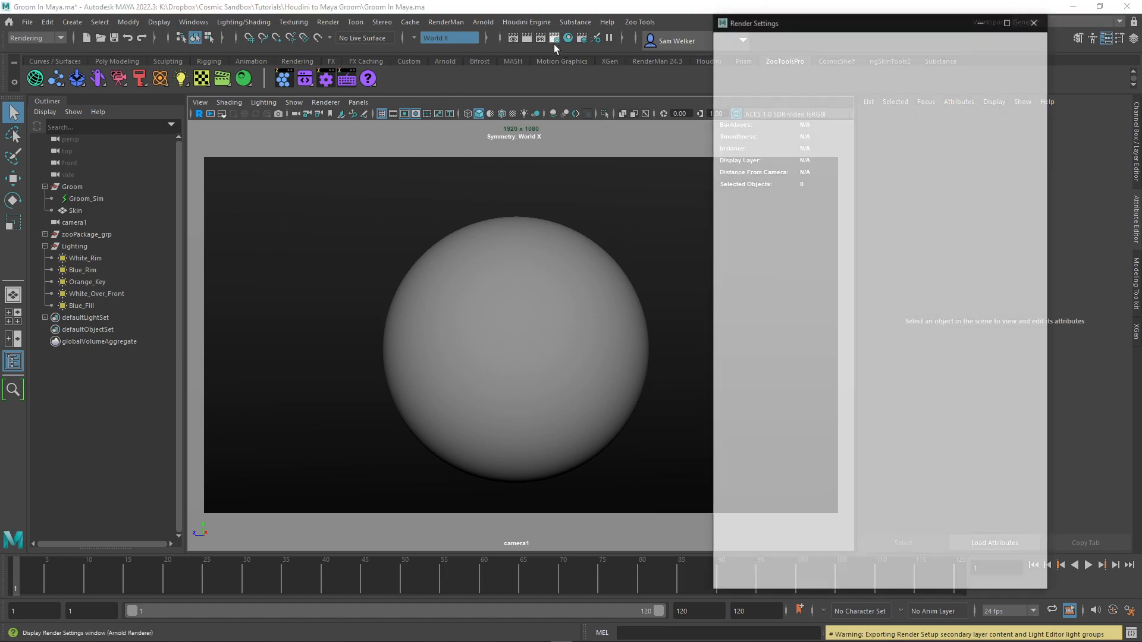
click(1033, 23)
click(568, 38)
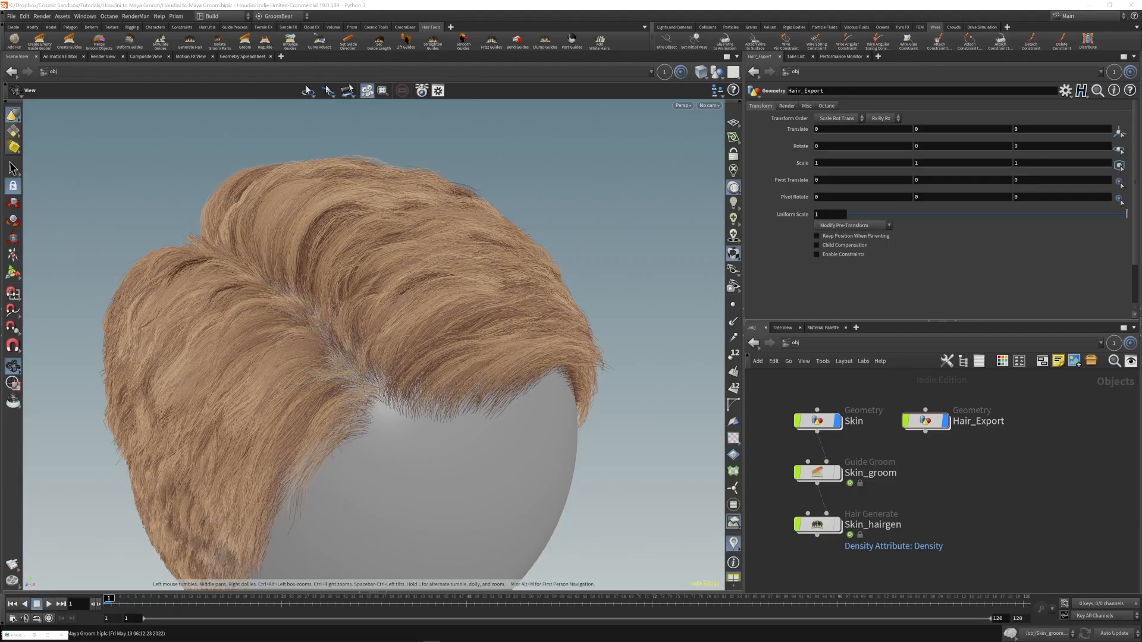
Switch to Houdini, enter the Hair_Export network and set the display to the OUT_Hair null.
double_click(926, 421)
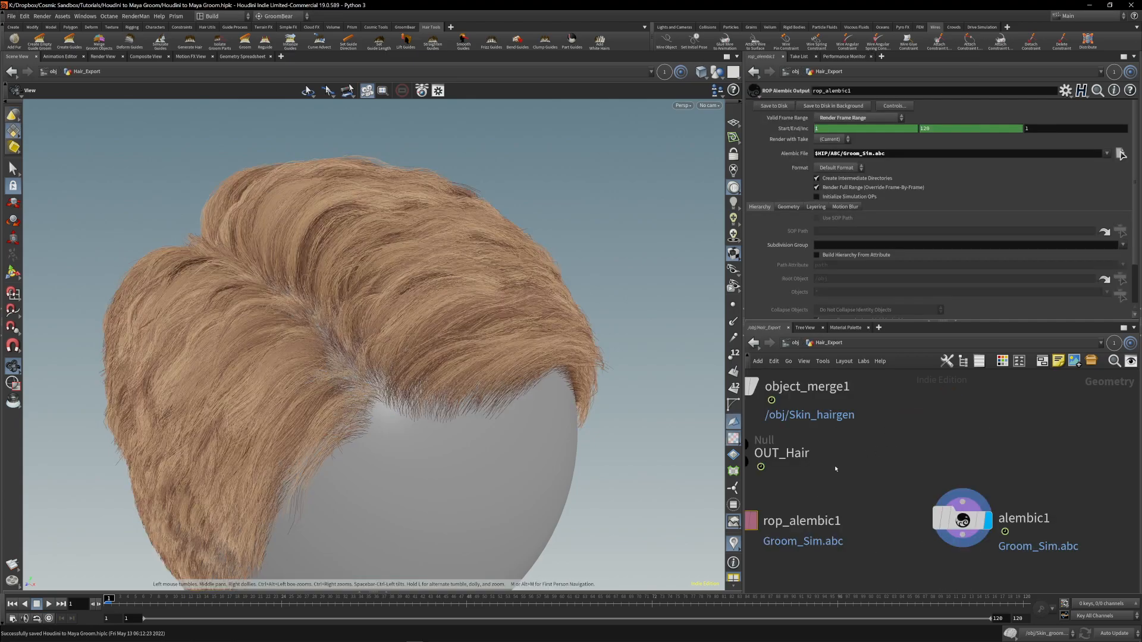
click(815, 453)
middle_drag(896, 461, 964, 465)
middle_click(867, 468)
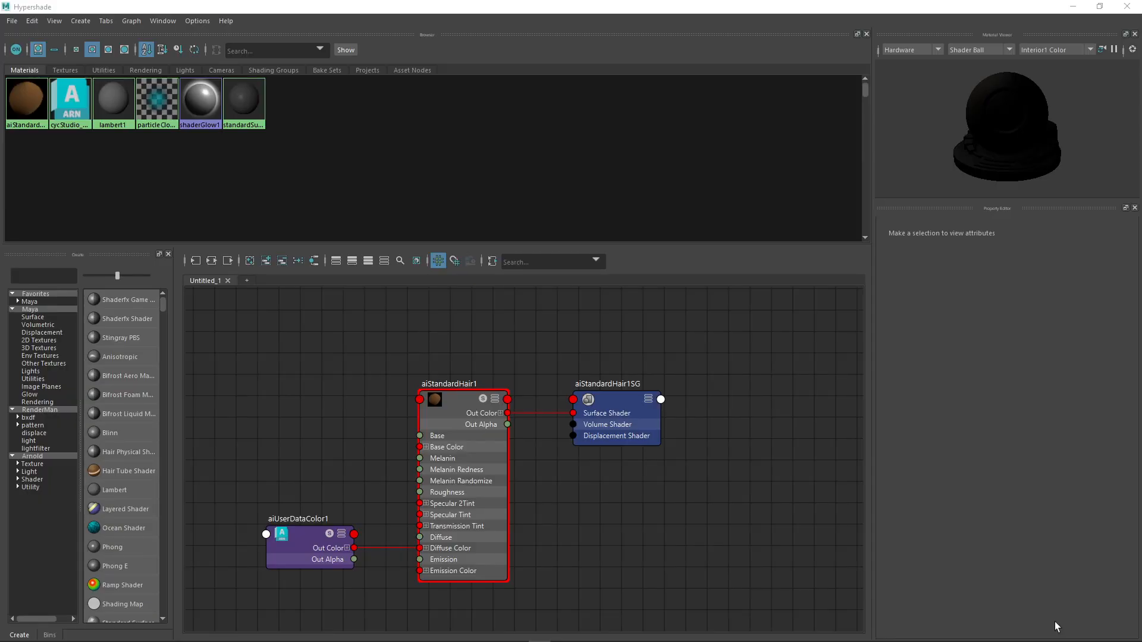
Return to Maya's Hypershade and examine the attribute name in aiUserDataColor1, followed by the aiStandardHair1 shader settings.
click(316, 559)
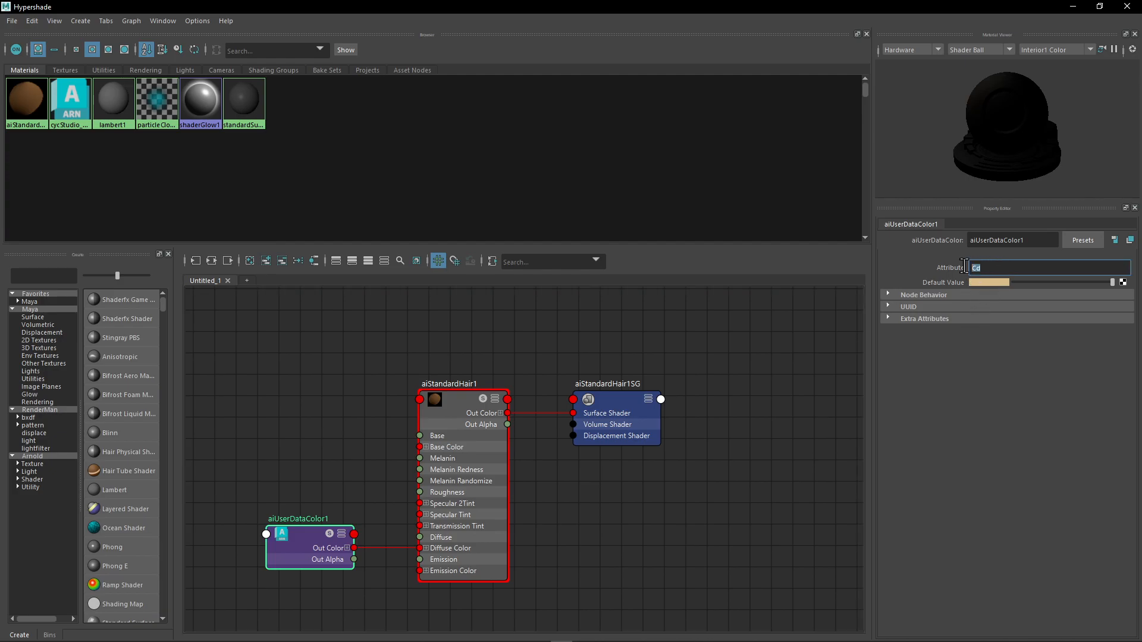
alt+middle_drag(724, 381, 769, 366)
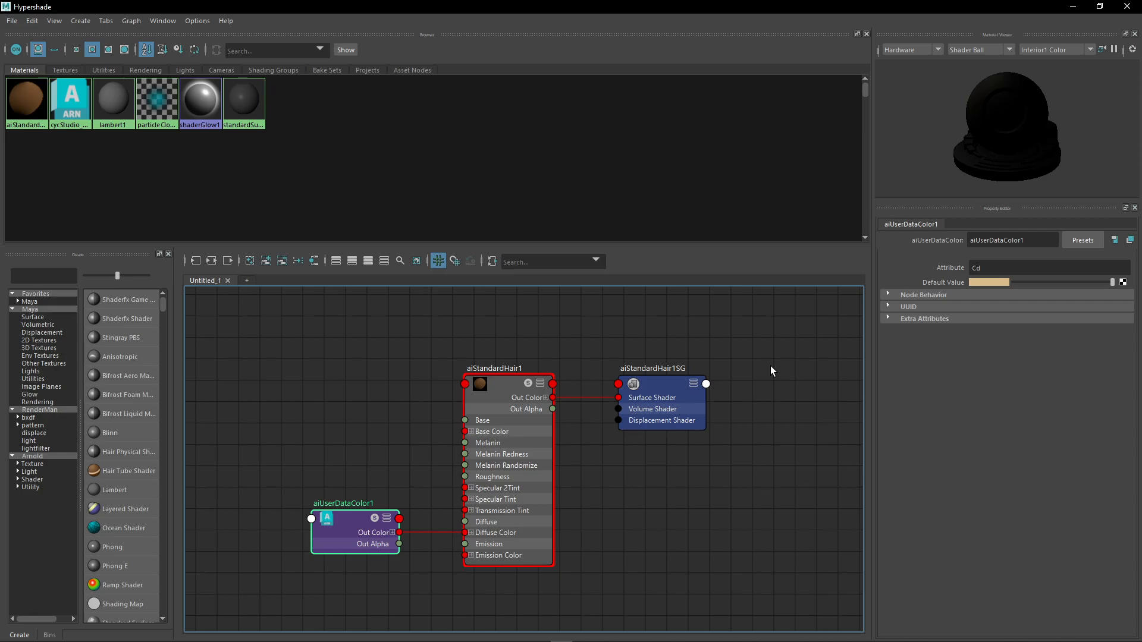
click(526, 505)
alt+middle_drag(624, 503, 647, 498)
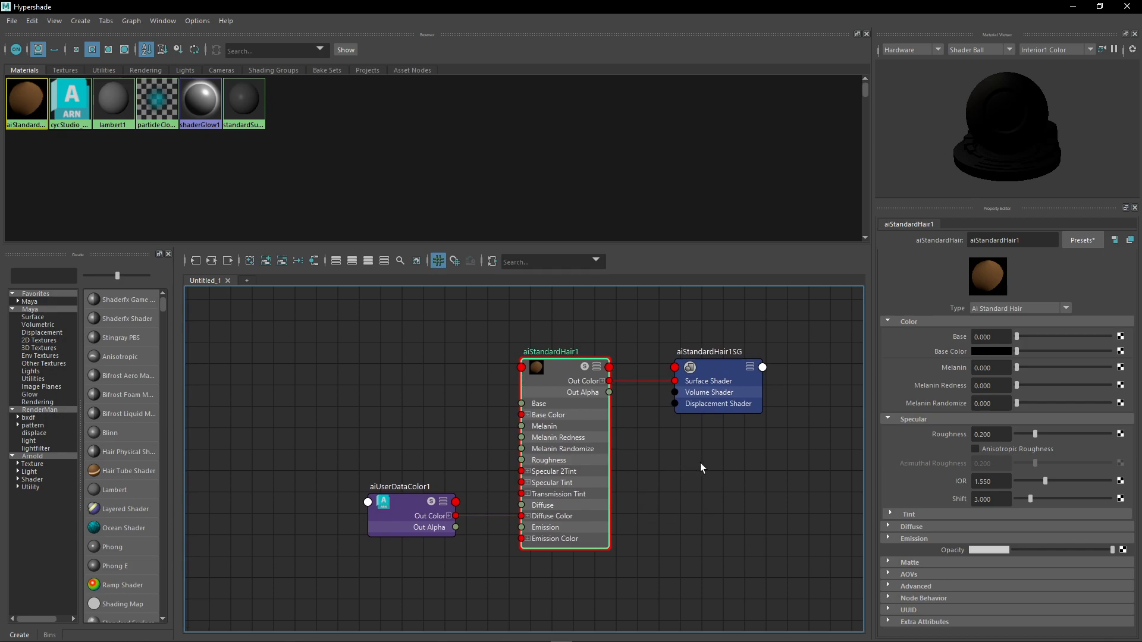
Examine the aiStandardHair1SG shading group's surface material and the user data color connection into the hair shader's Diffuse Color.
alt+middle_drag(698, 462, 711, 469)
mouse_move(644, 486)
alt+middle_down()
mouse_move(664, 454)
mouse_move(706, 456)
mouse_move(662, 563)
alt+middle_up()
scroll(588, 540, up, 7)
scroll(576, 440, down, 4)
alt+middle_drag(693, 472, 638, 563)
click(721, 351)
alt+middle_drag(756, 480, 701, 487)
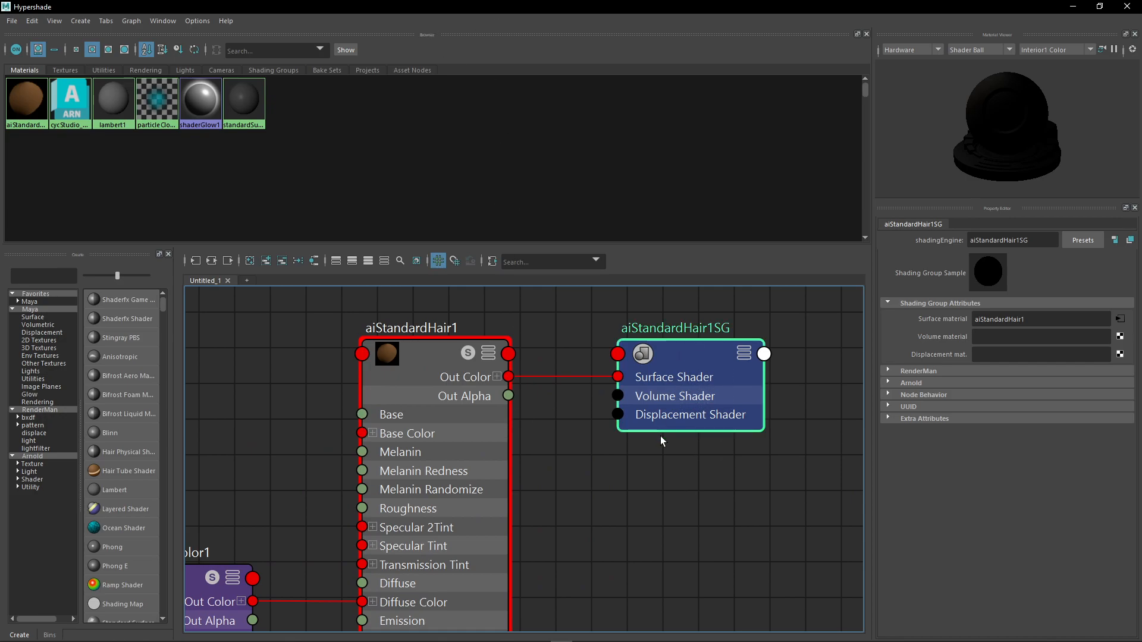
alt+middle_drag(590, 465, 660, 401)
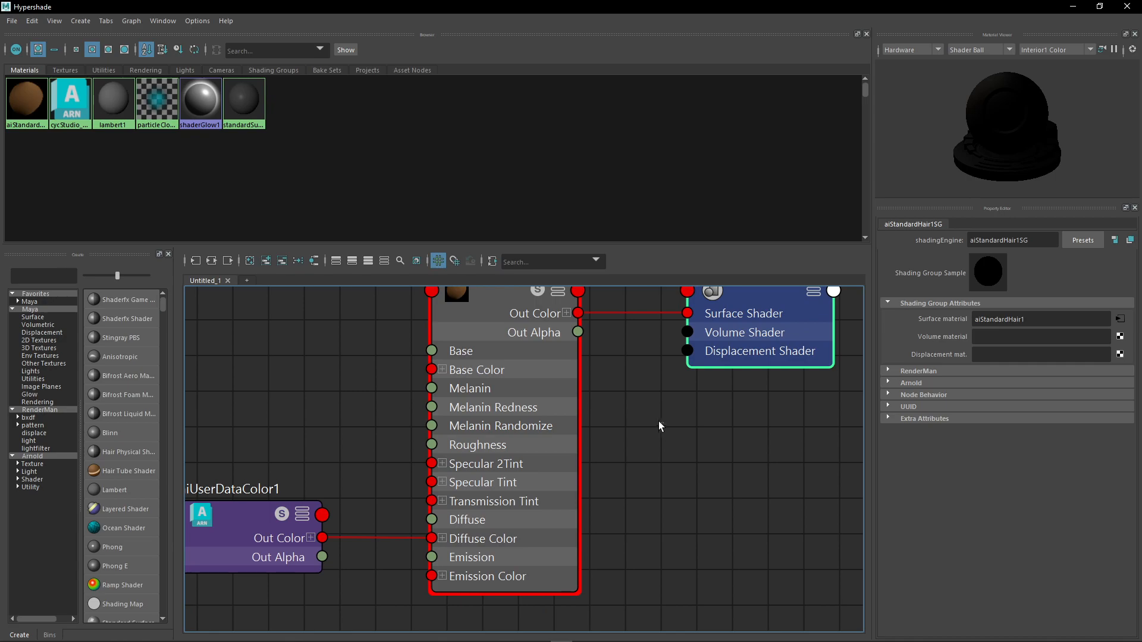
click(556, 437)
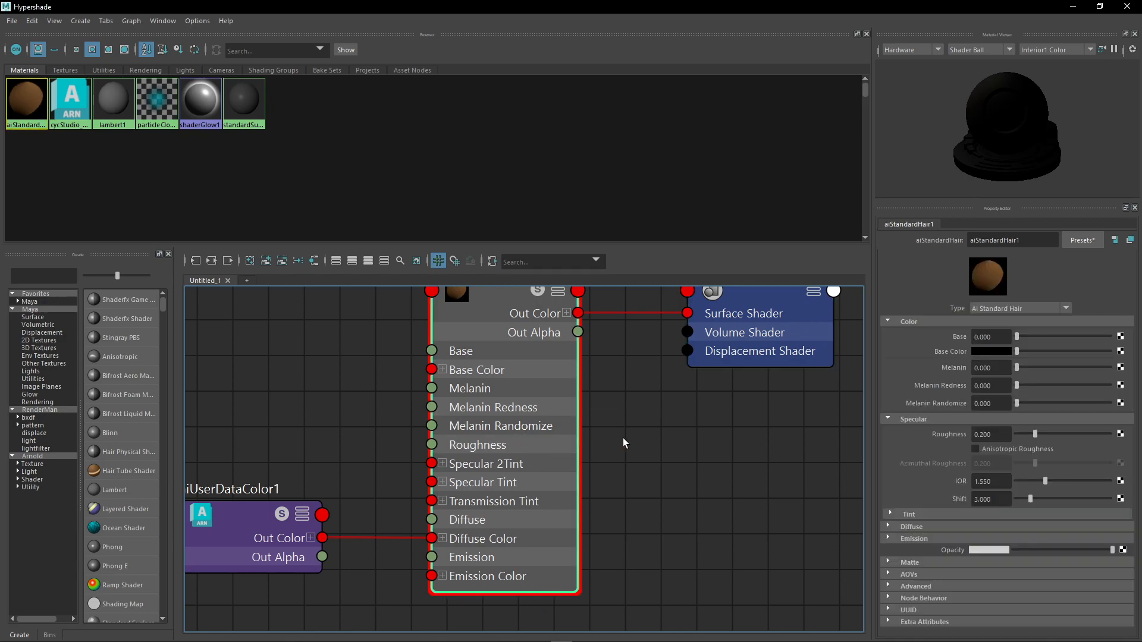
Minimize the Hypershade, switch to djv and play the rendered GroomAnim.mov with the whole frame in view.
click(1073, 7)
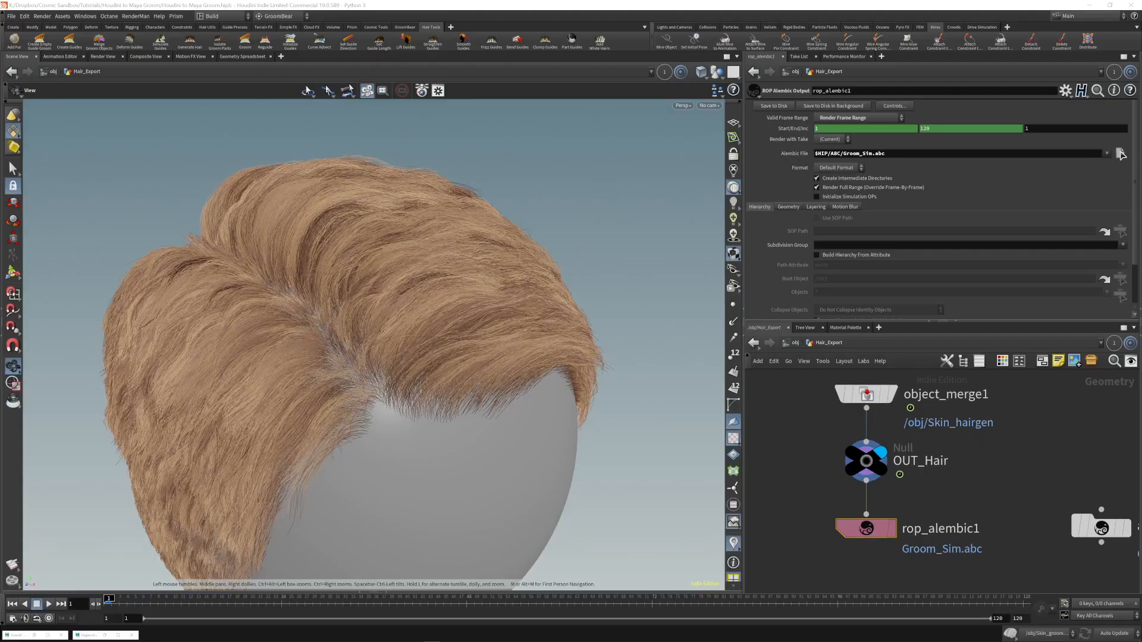
key(alt+Tab)
click(628, 241)
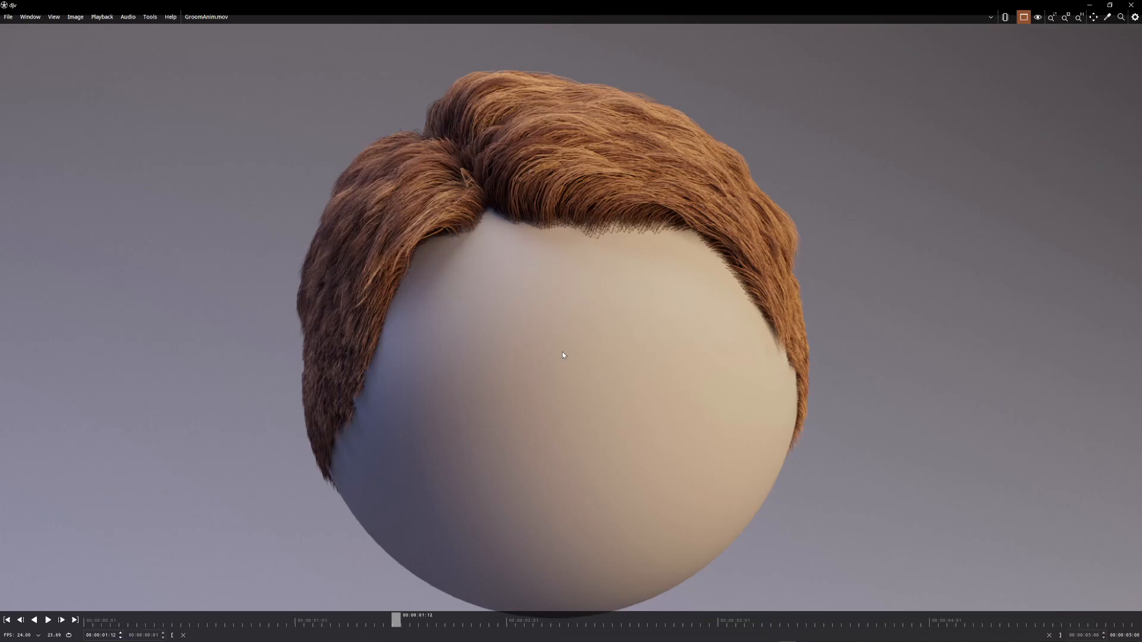
key(space)
scroll(437, 420, down, 3)
scroll(438, 421, up, 1)
middle_drag(439, 421, 465, 373)
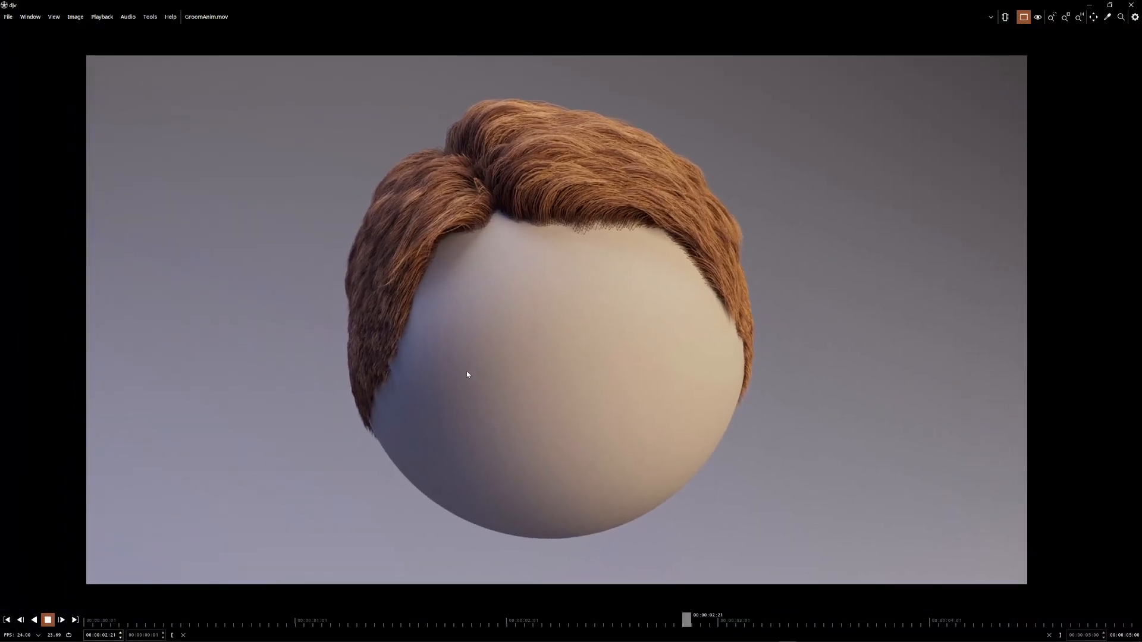